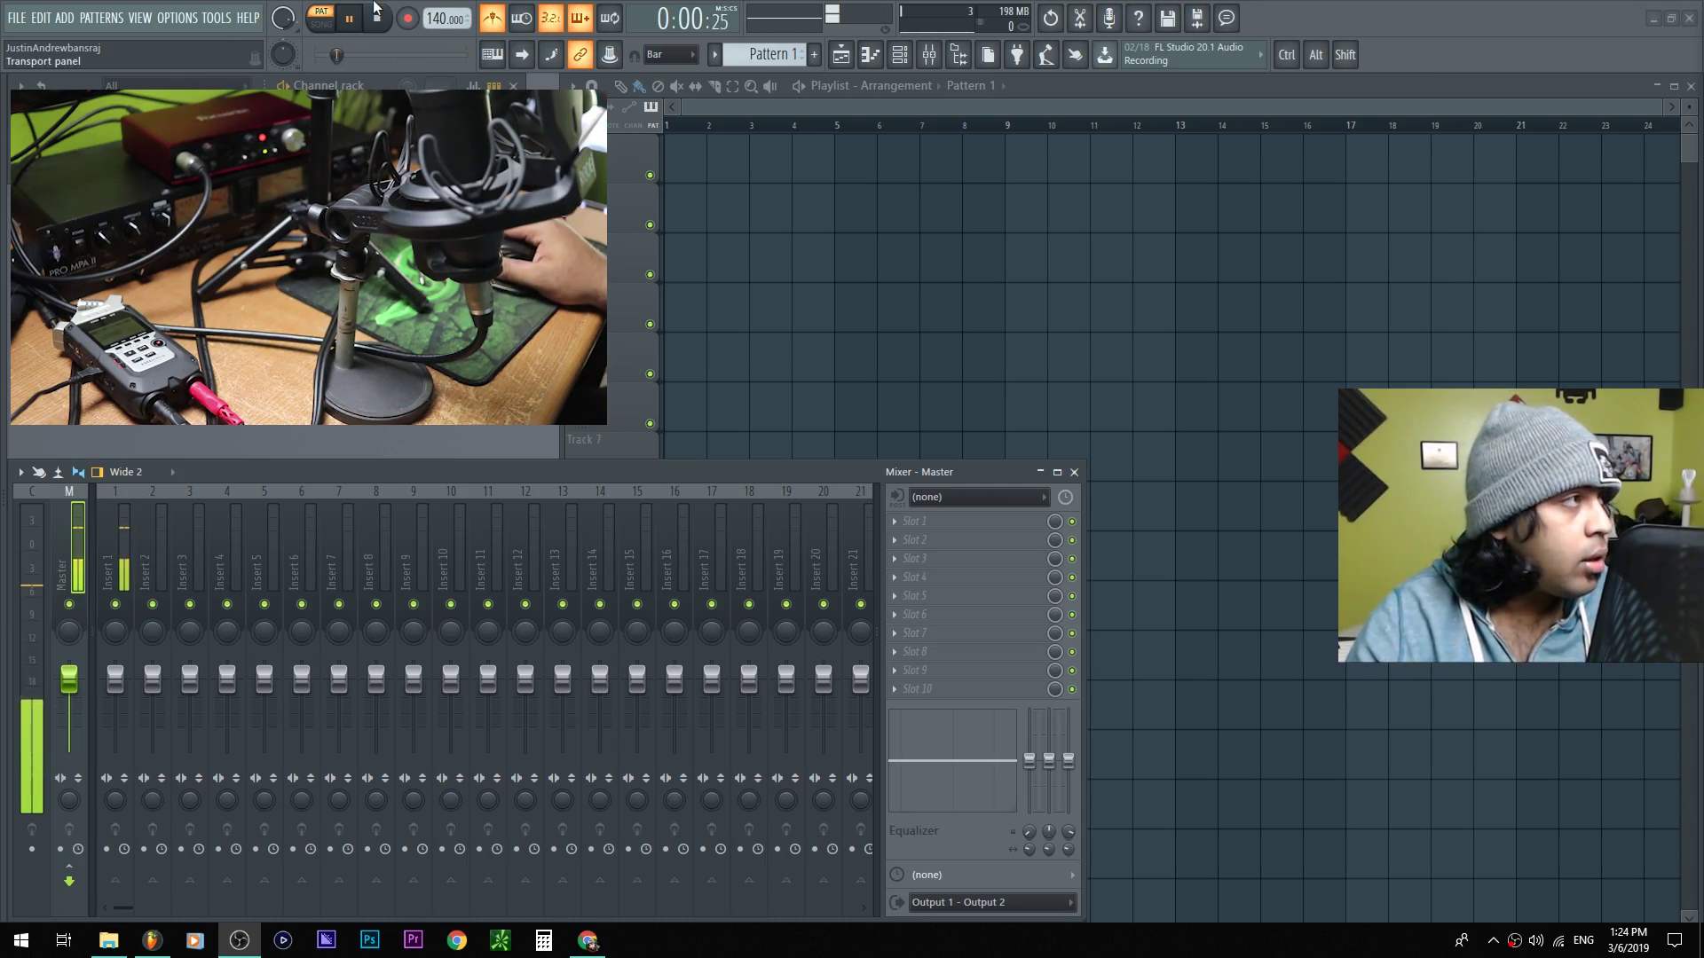
Stop playback and set the audio input of mixer track Insert 3 to Input 1
click(380, 30)
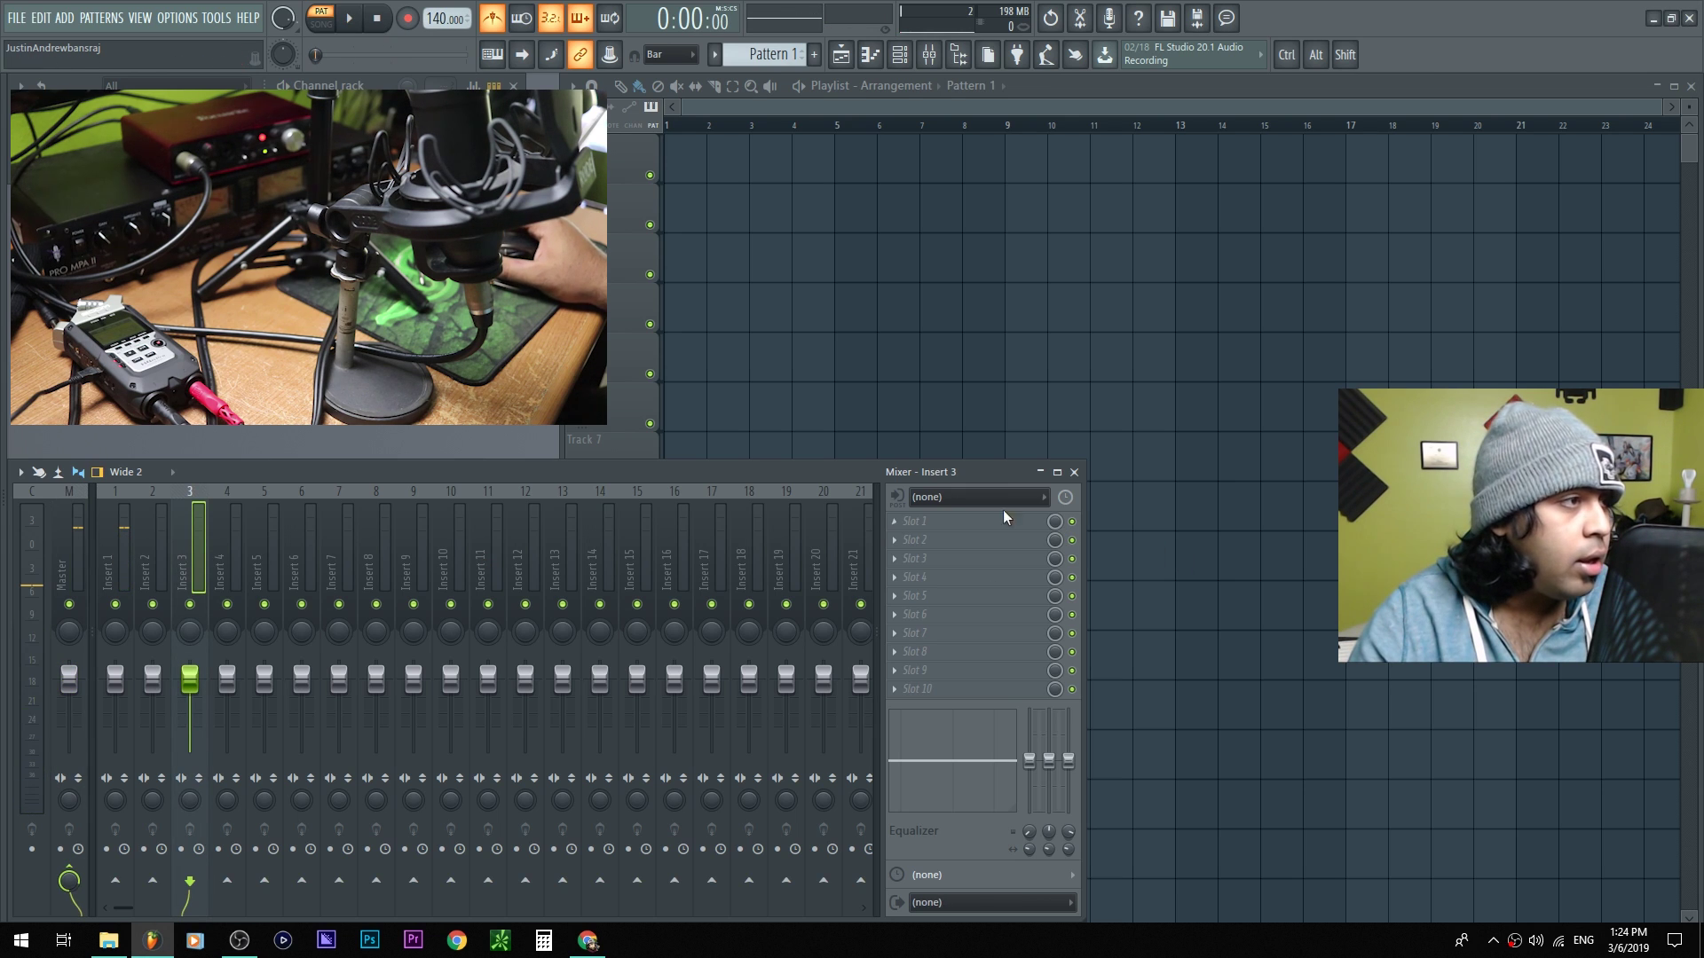
click(955, 498)
click(927, 566)
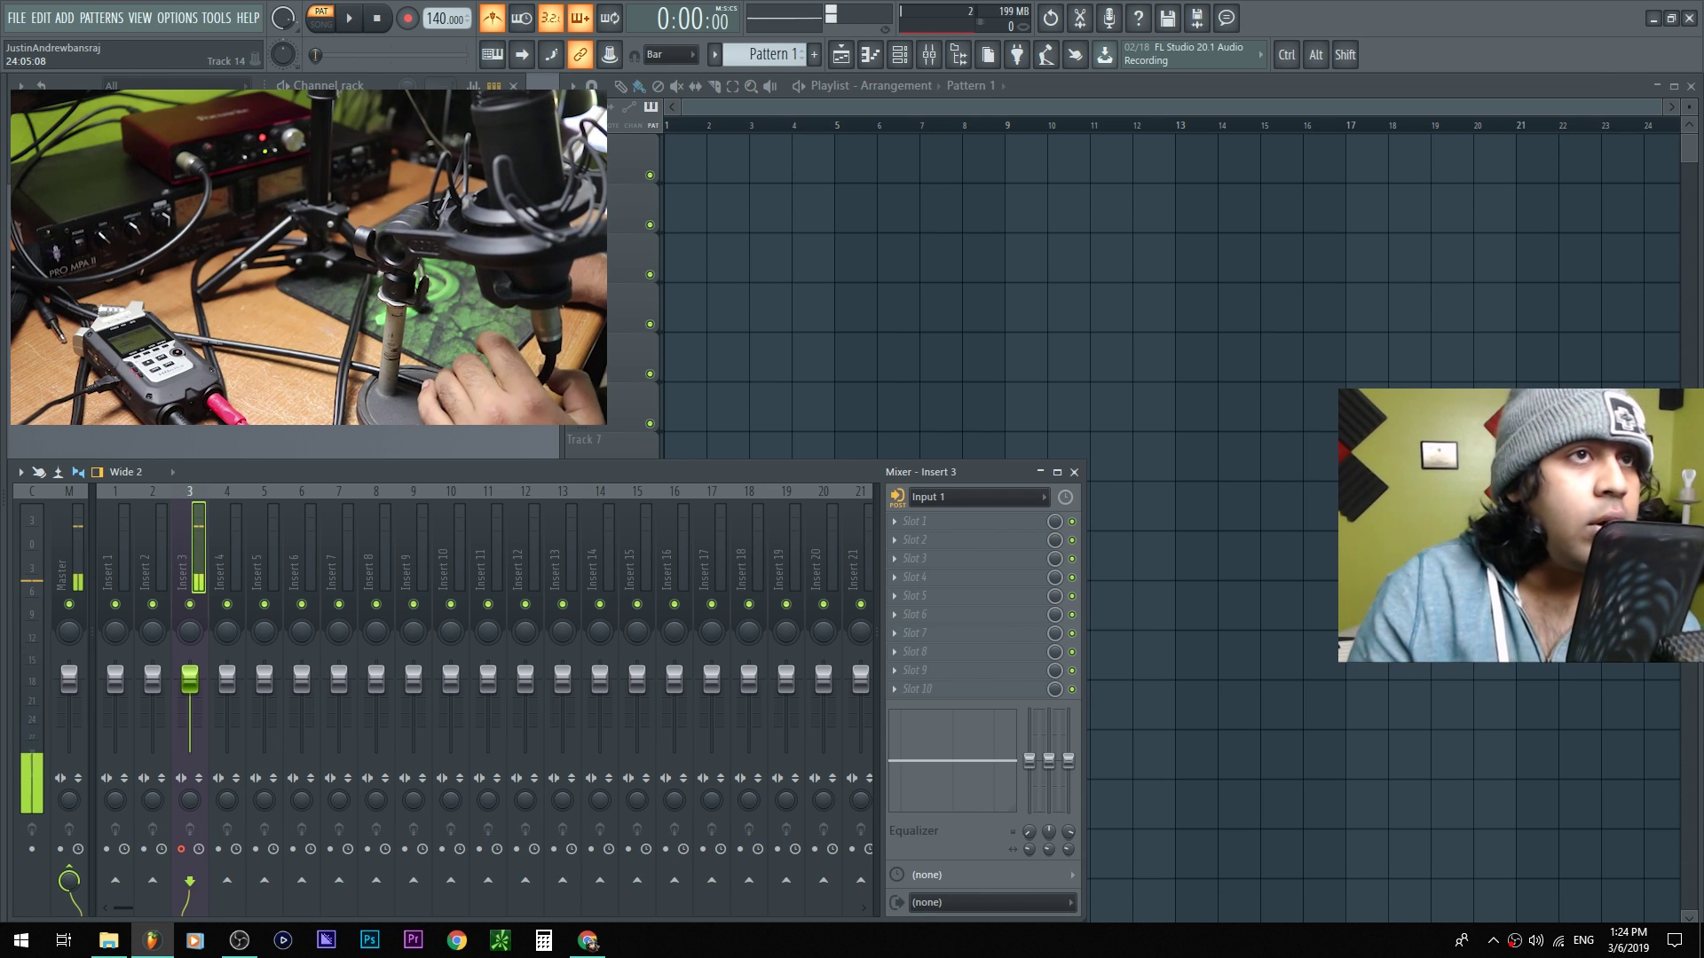
Switch to OBS and select the PC source in the Computer Recording scene
key(alt+Tab)
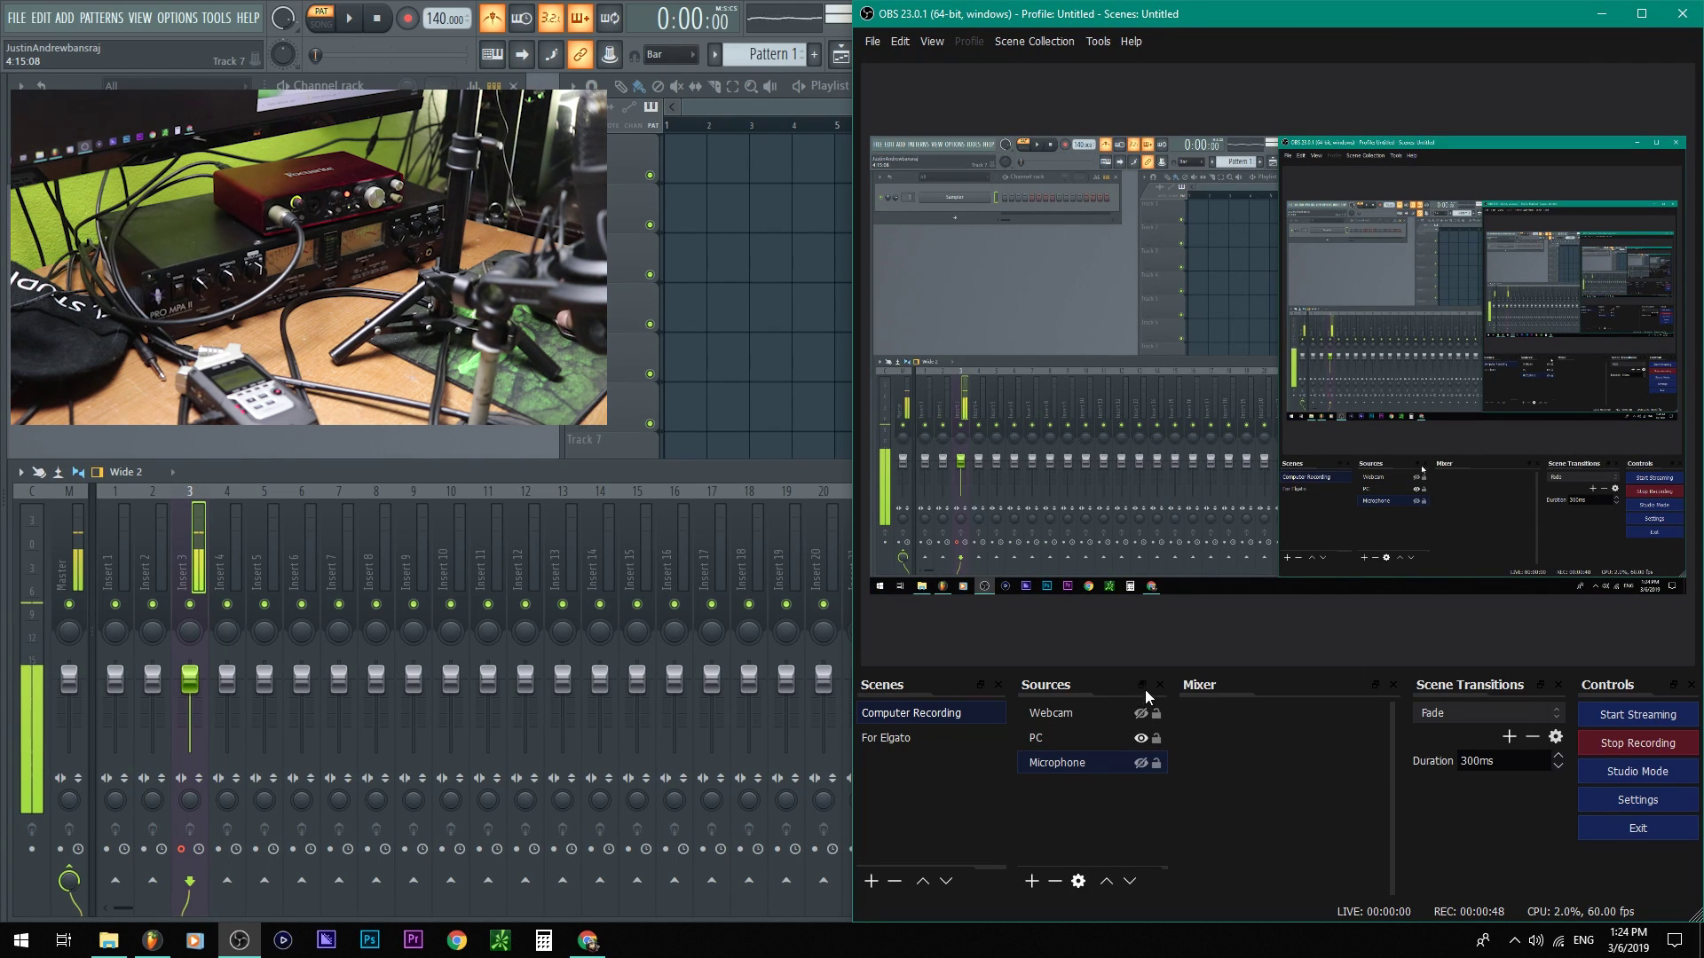
click(1051, 738)
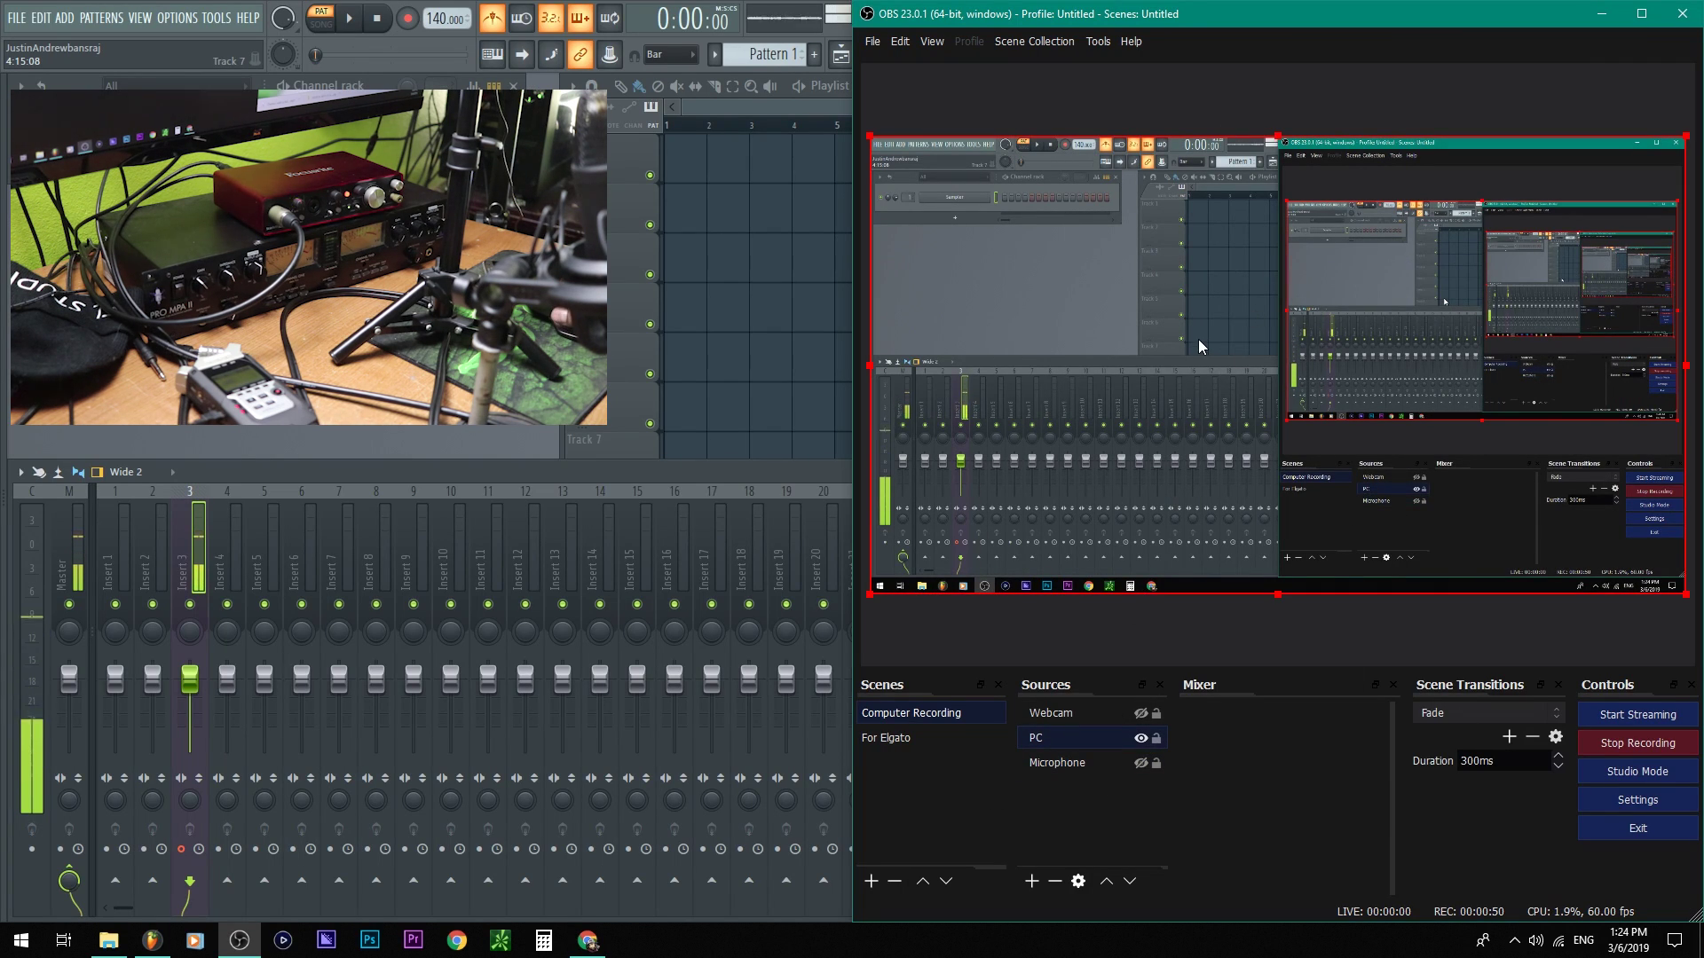
Add a Display Capture source named 2, preview another display, return to Display 1, and cancel the properties
click(1032, 881)
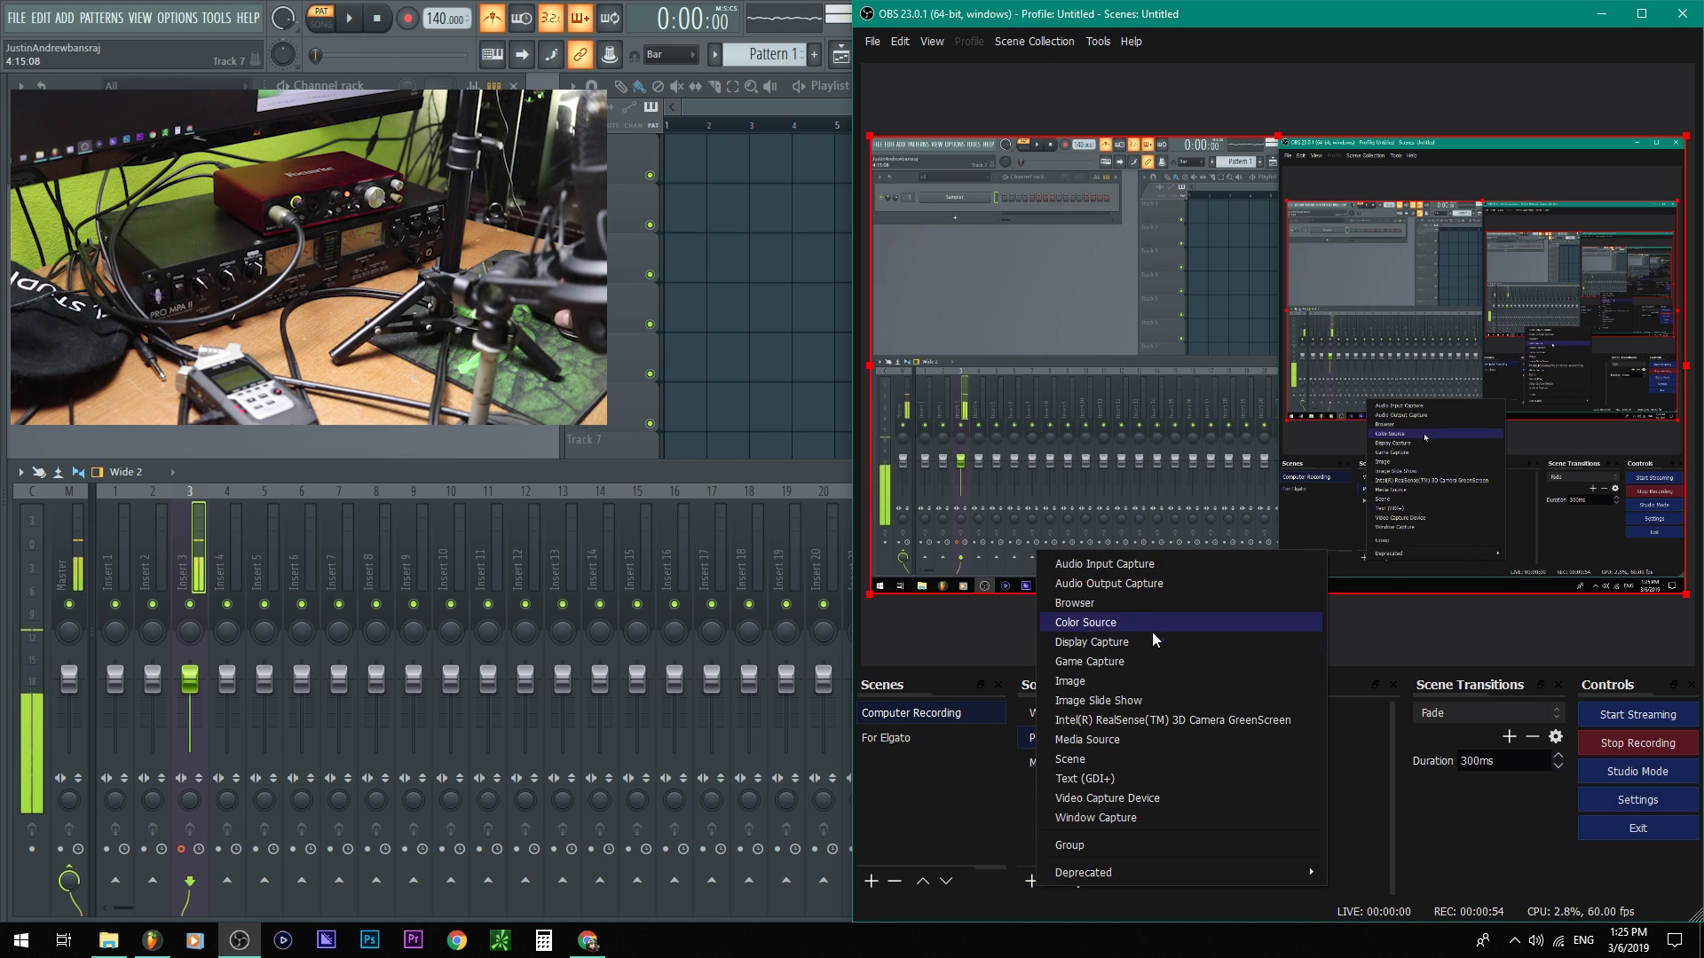
click(1147, 643)
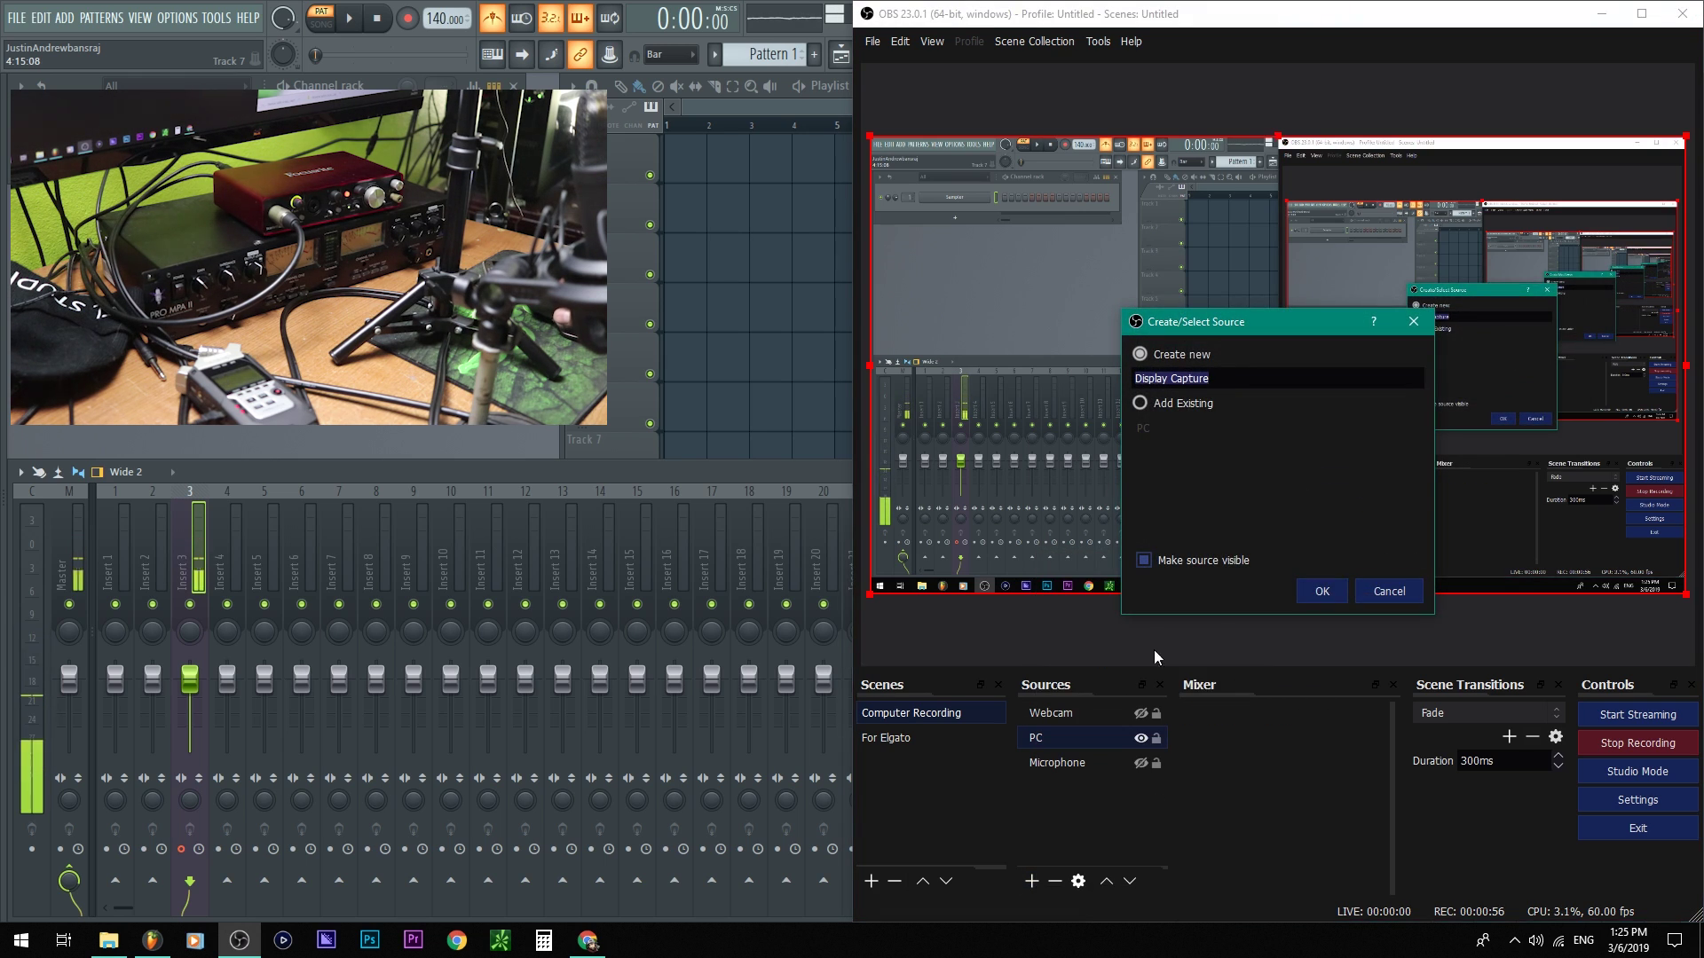
key(Return)
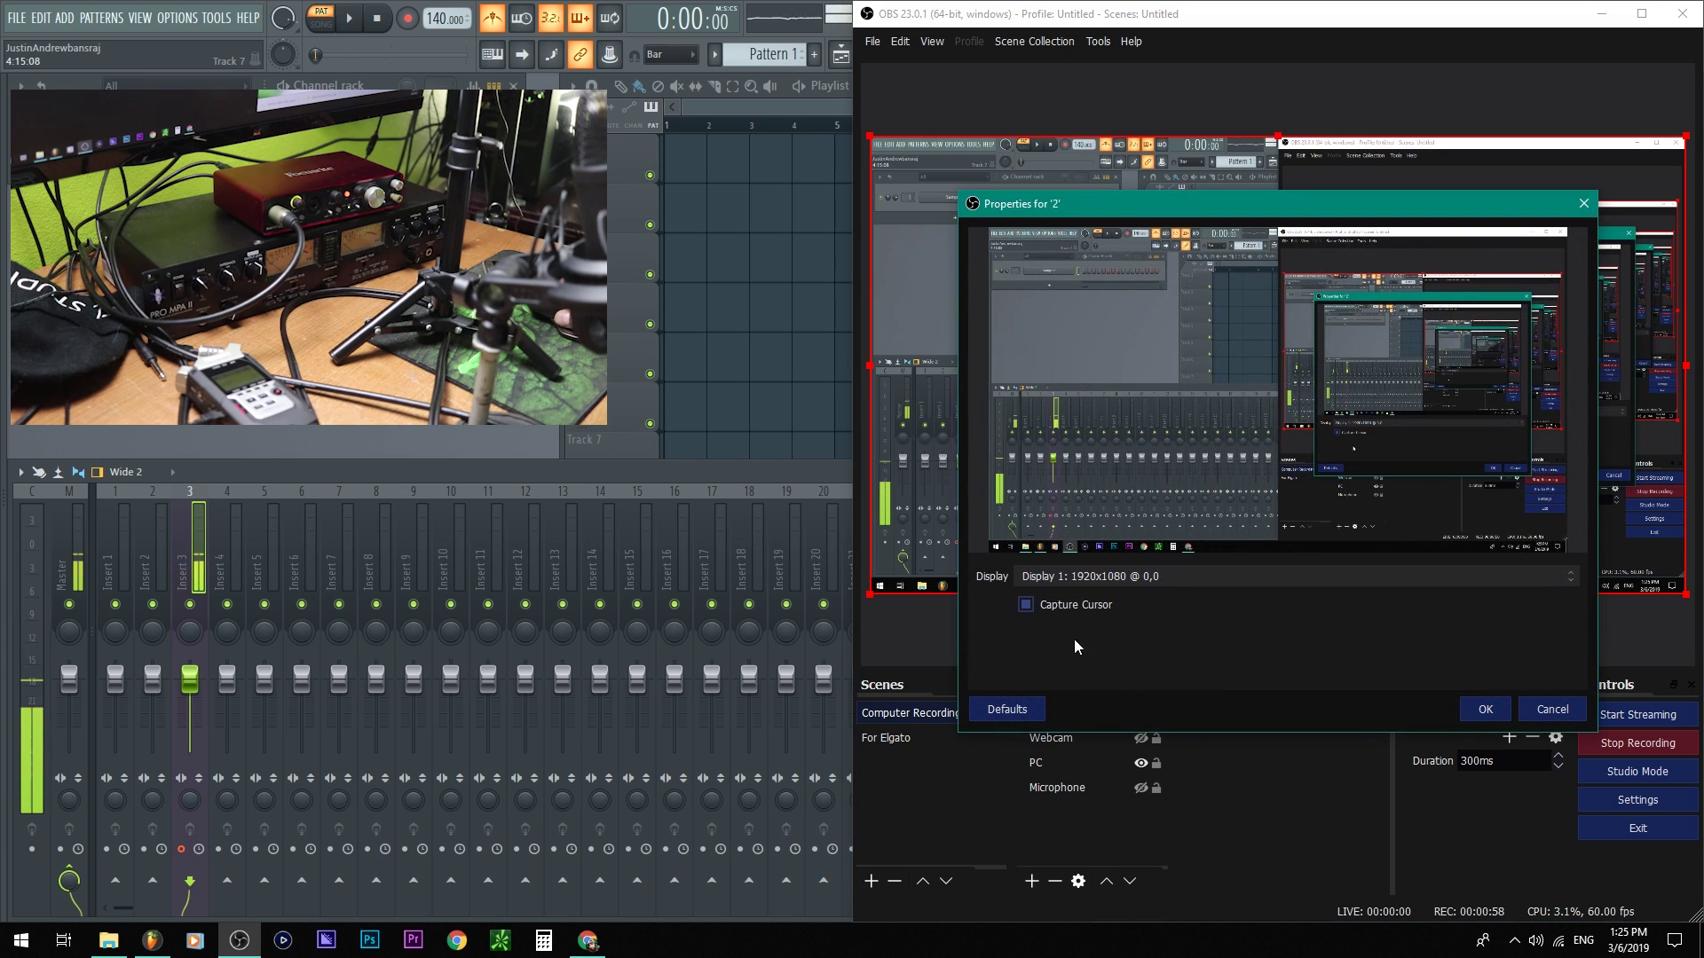
click(1143, 573)
click(1110, 602)
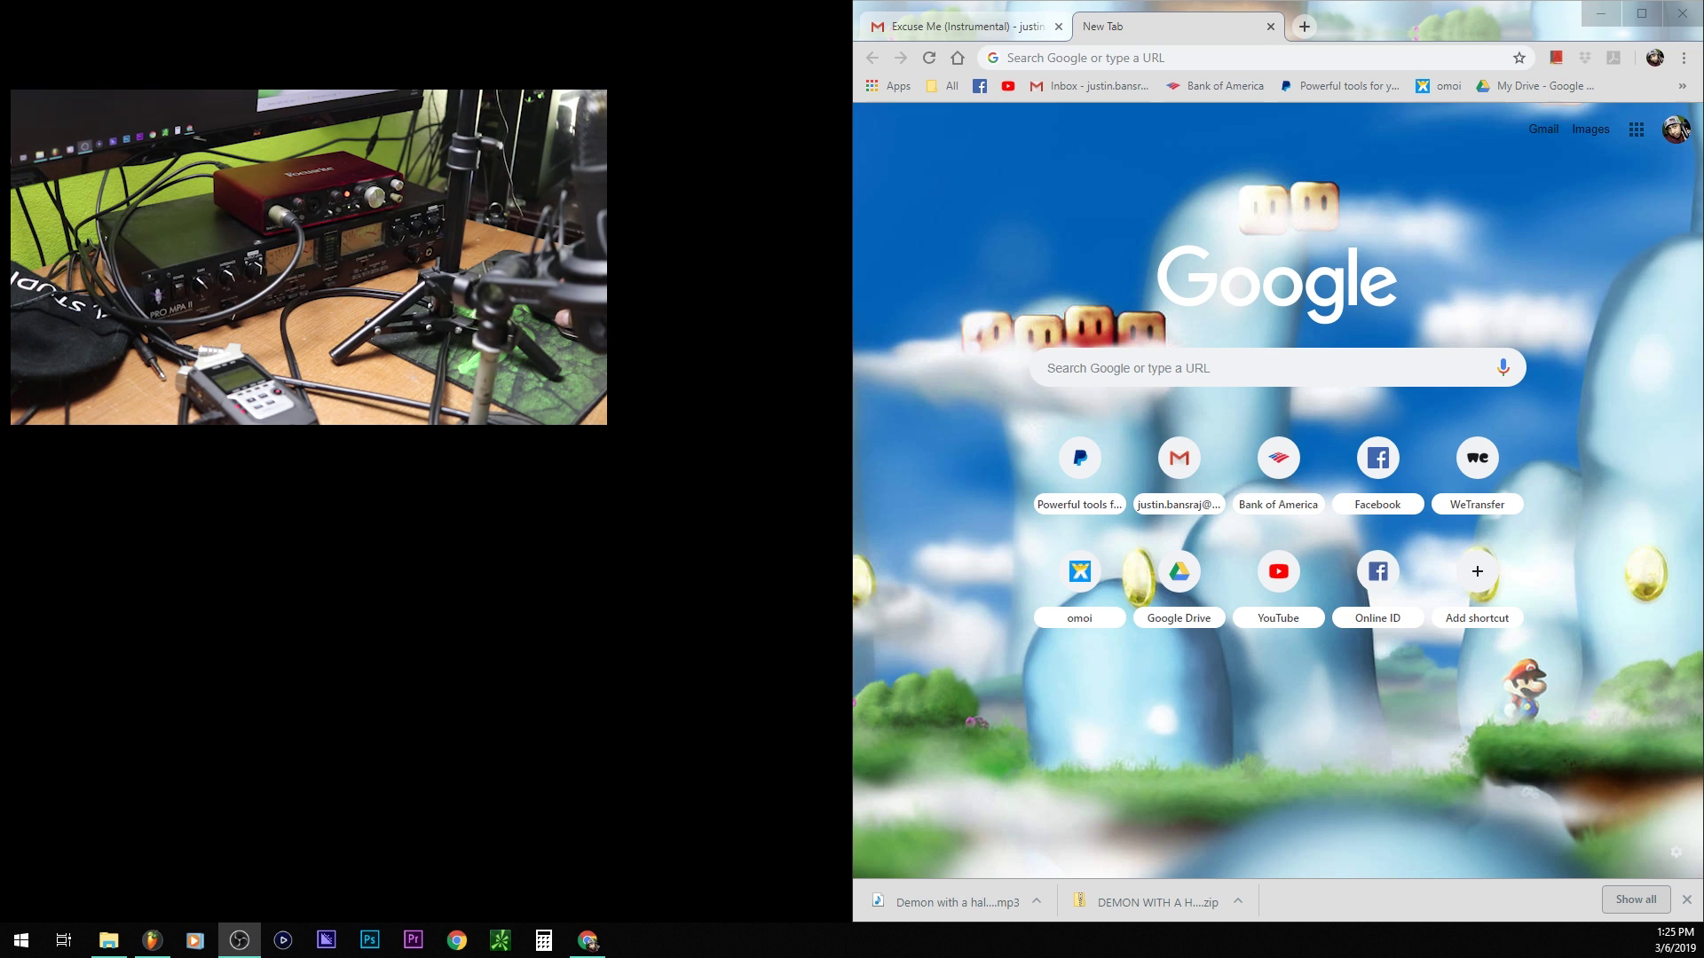
click(1115, 610)
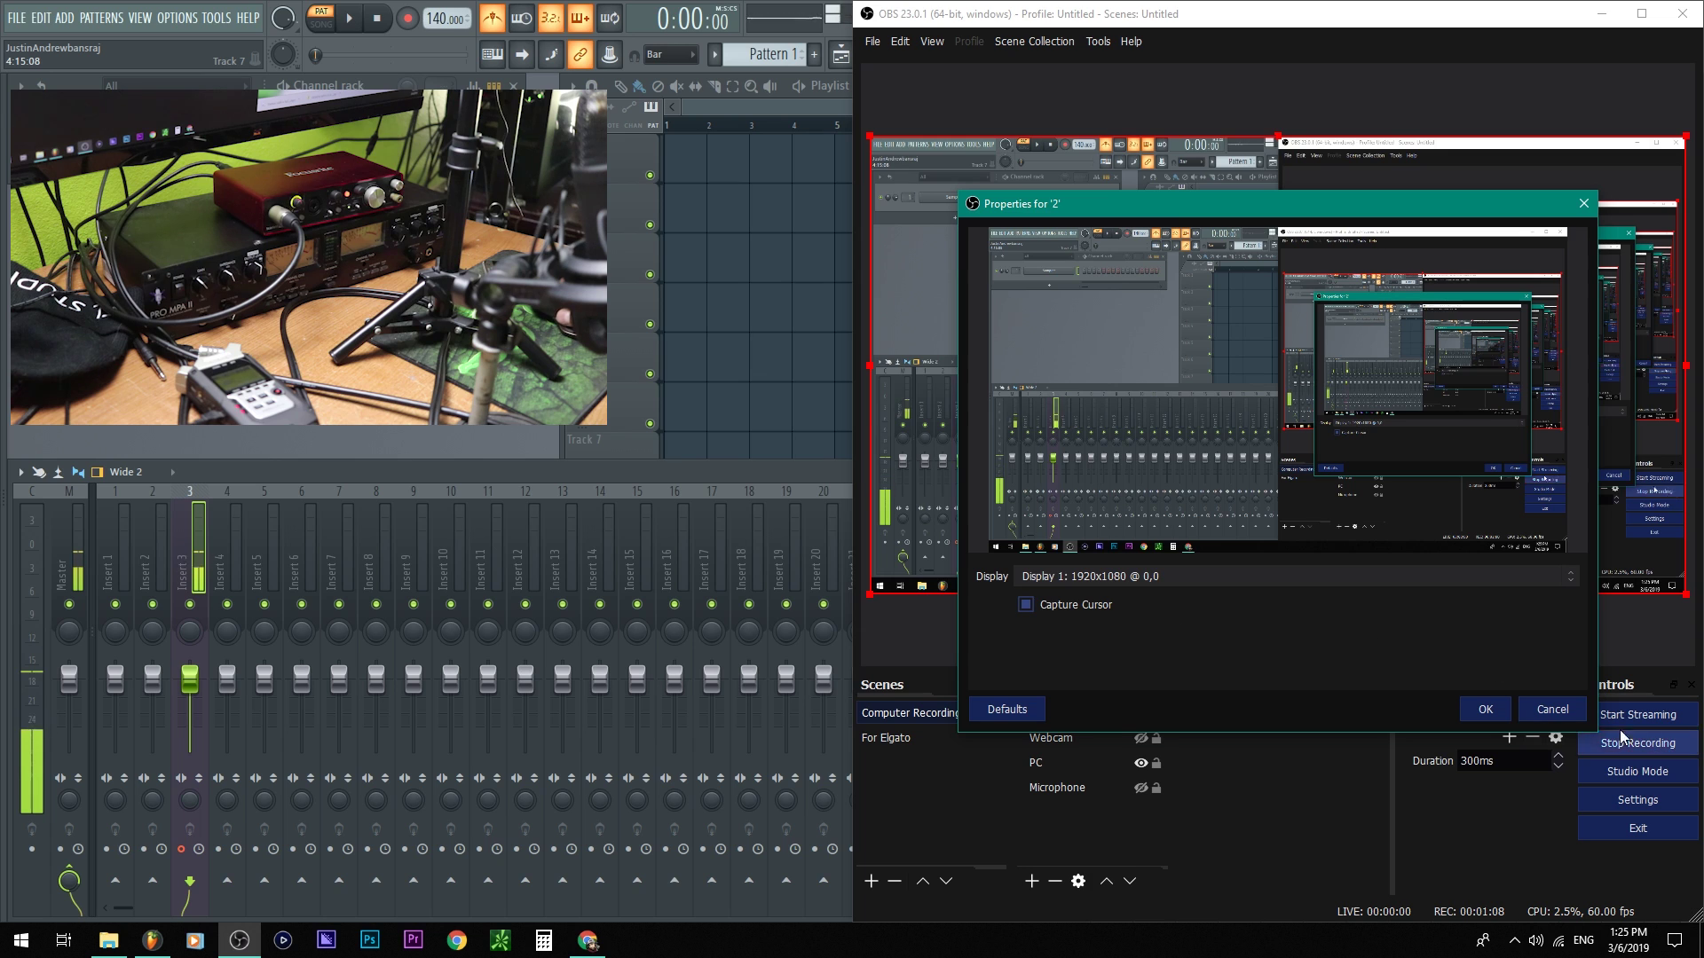
click(1542, 712)
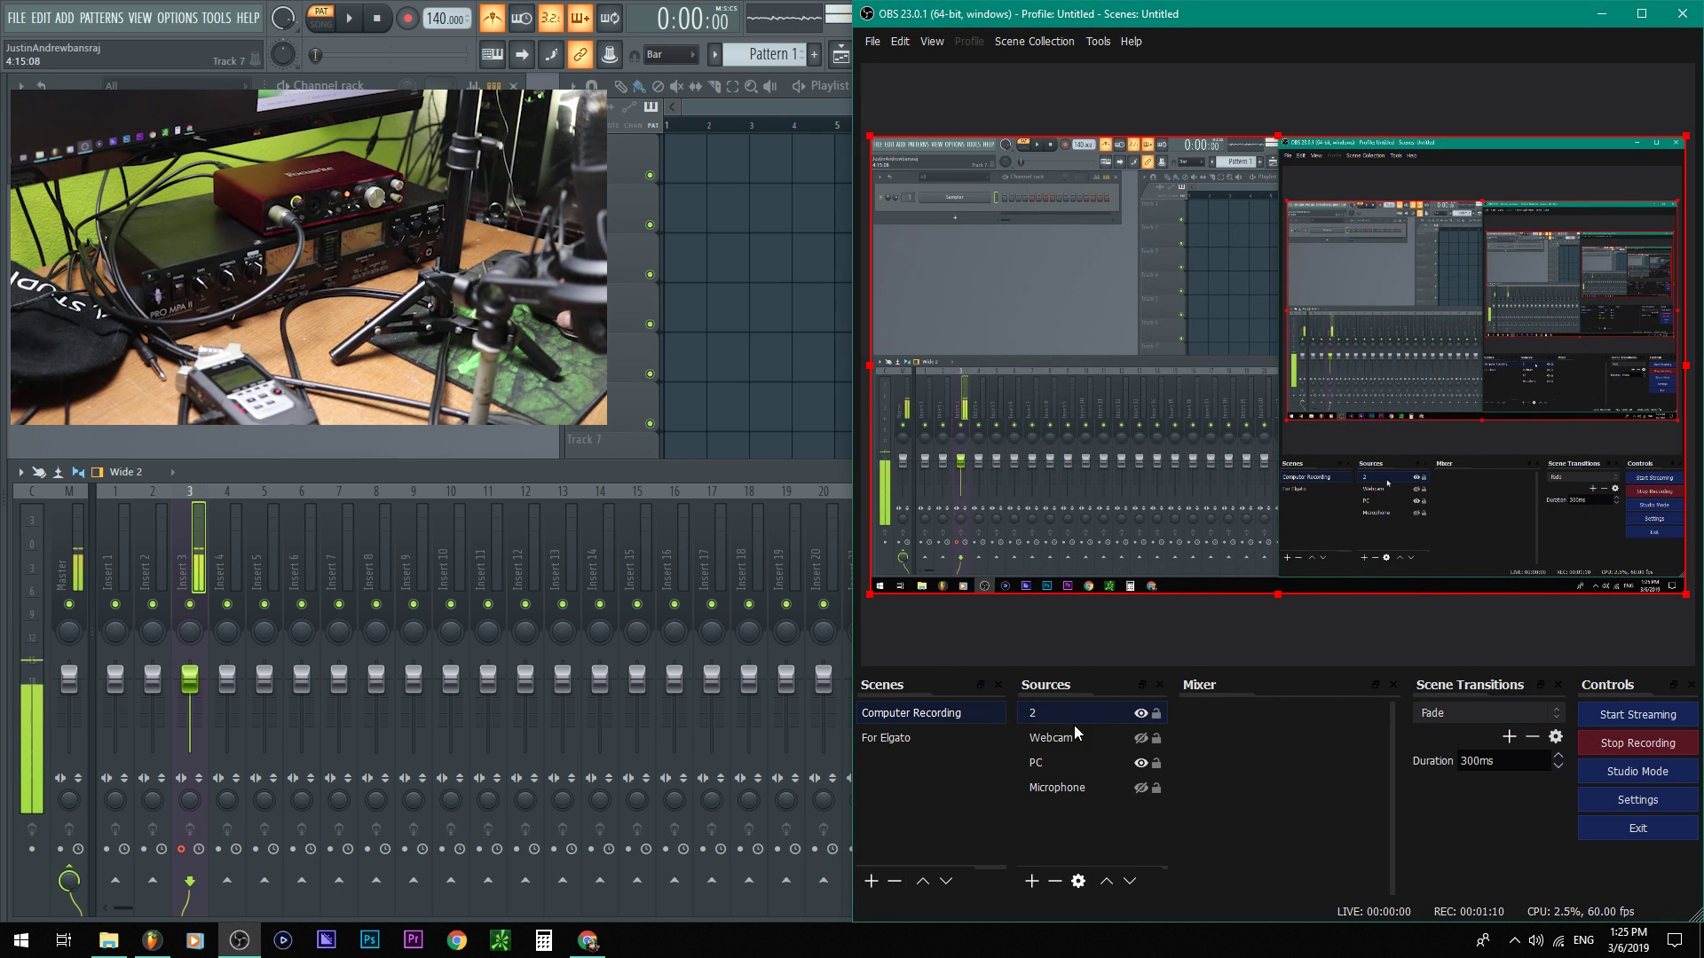
Remove the display capture source named 2 from the Computer Recording scene
key(Delete)
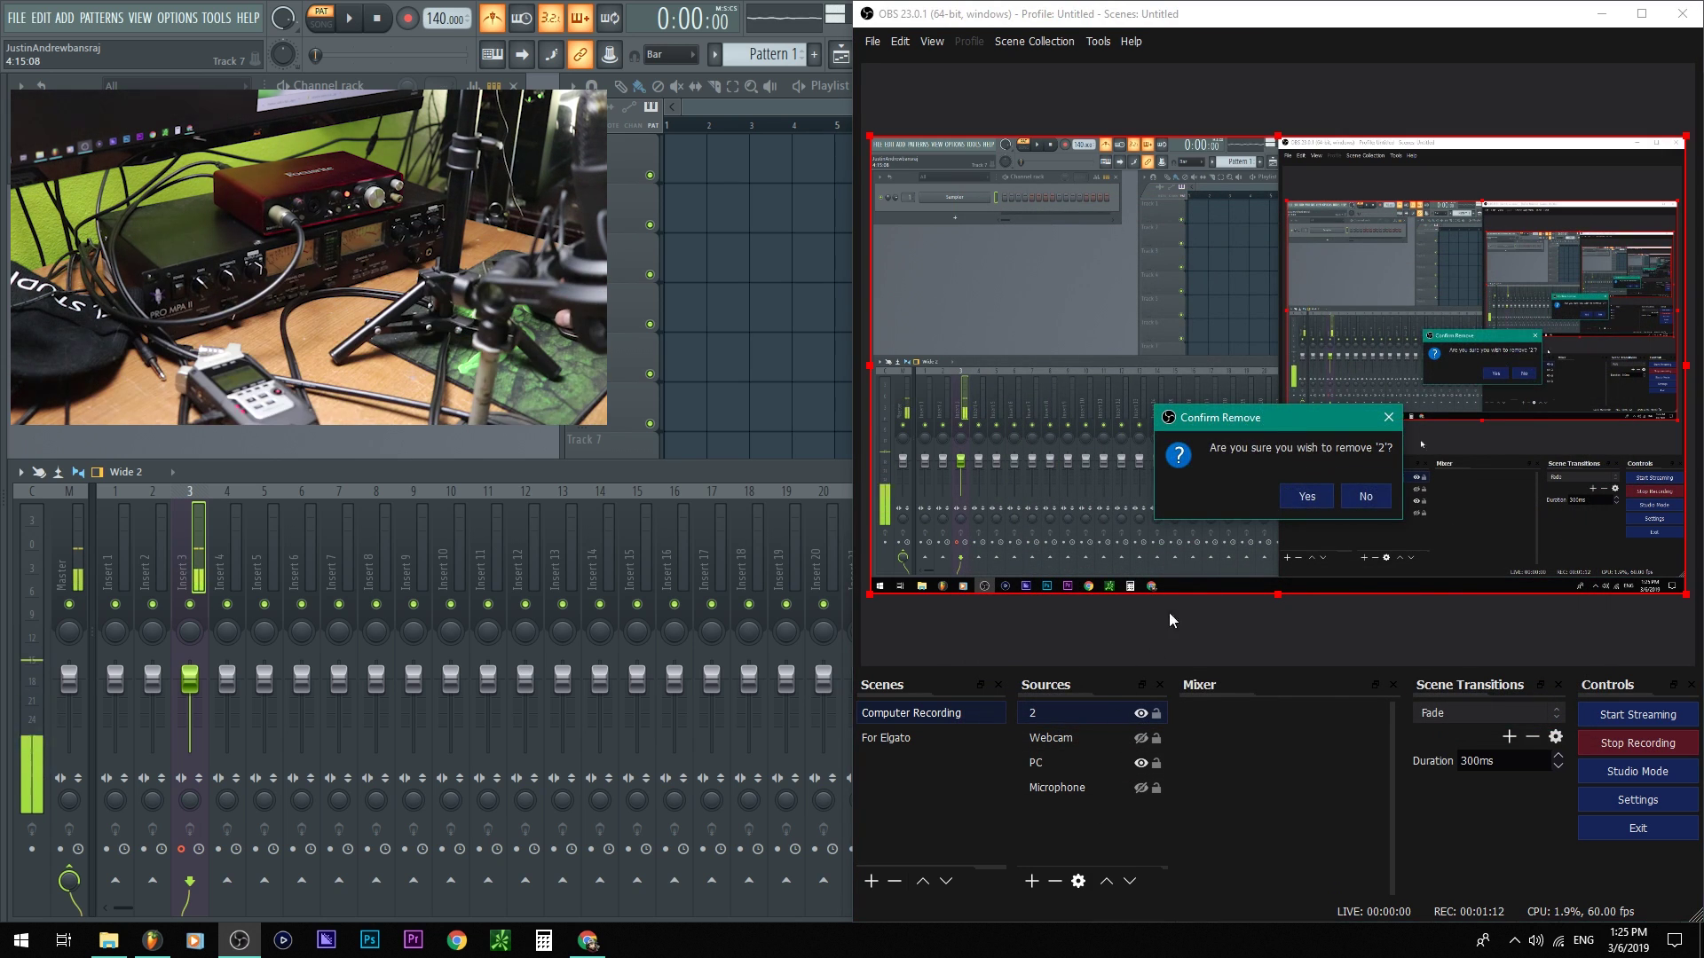
click(1313, 497)
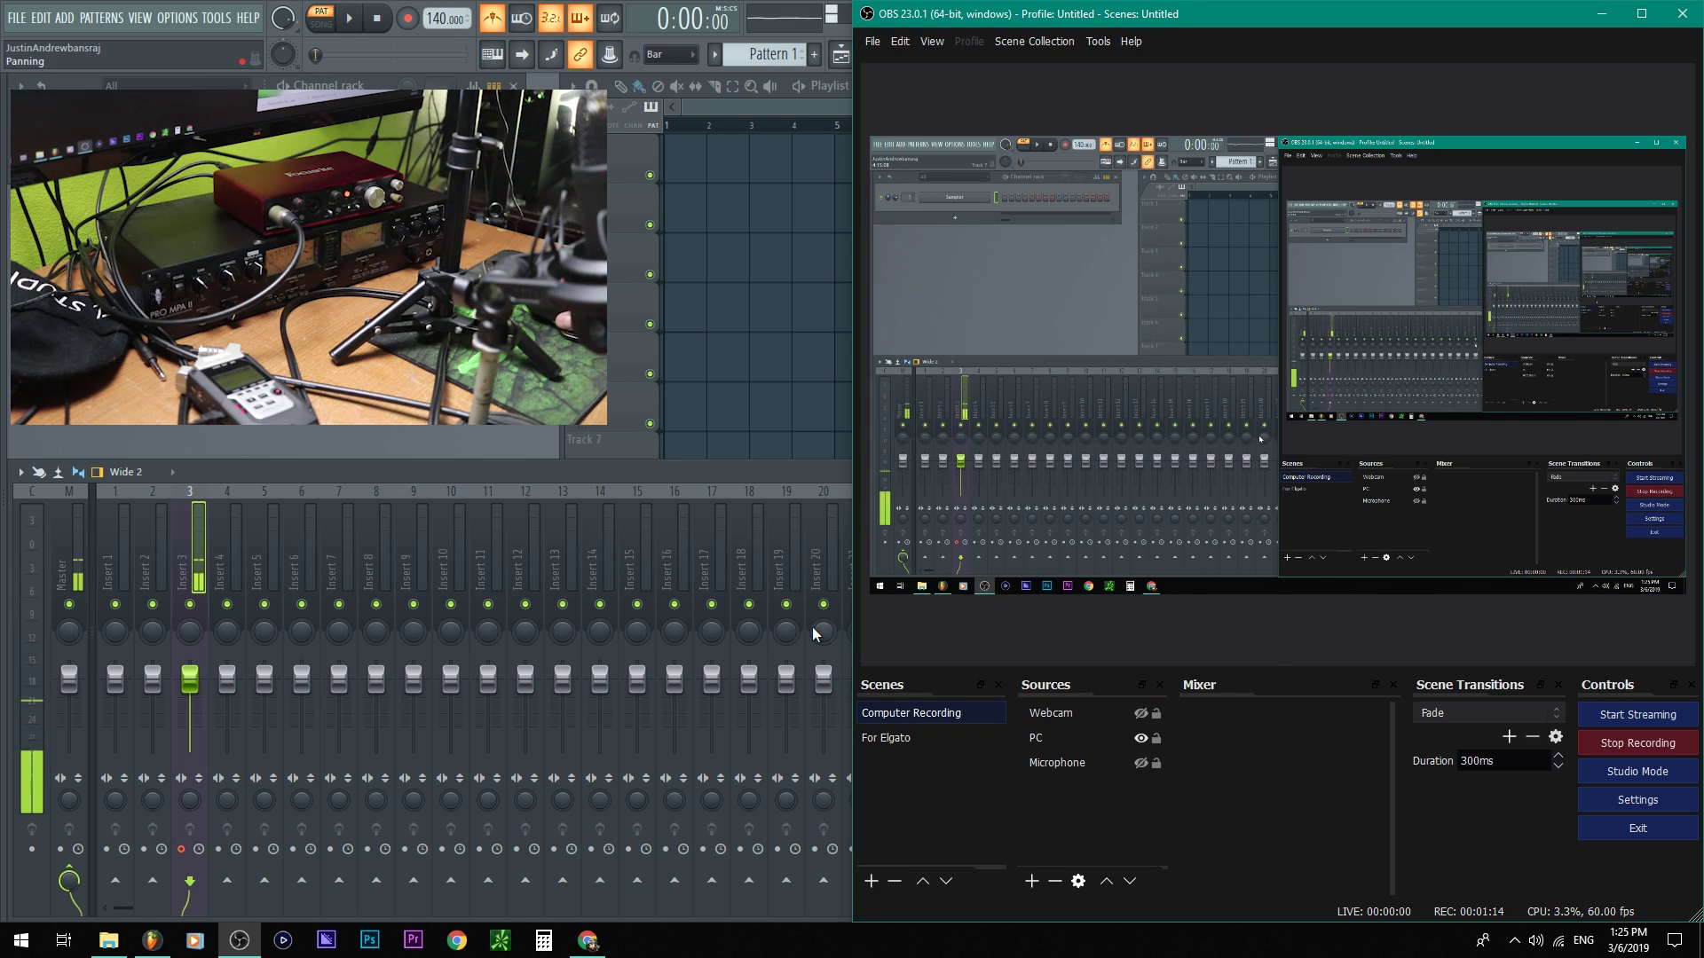
scroll(811, 626, down, 5)
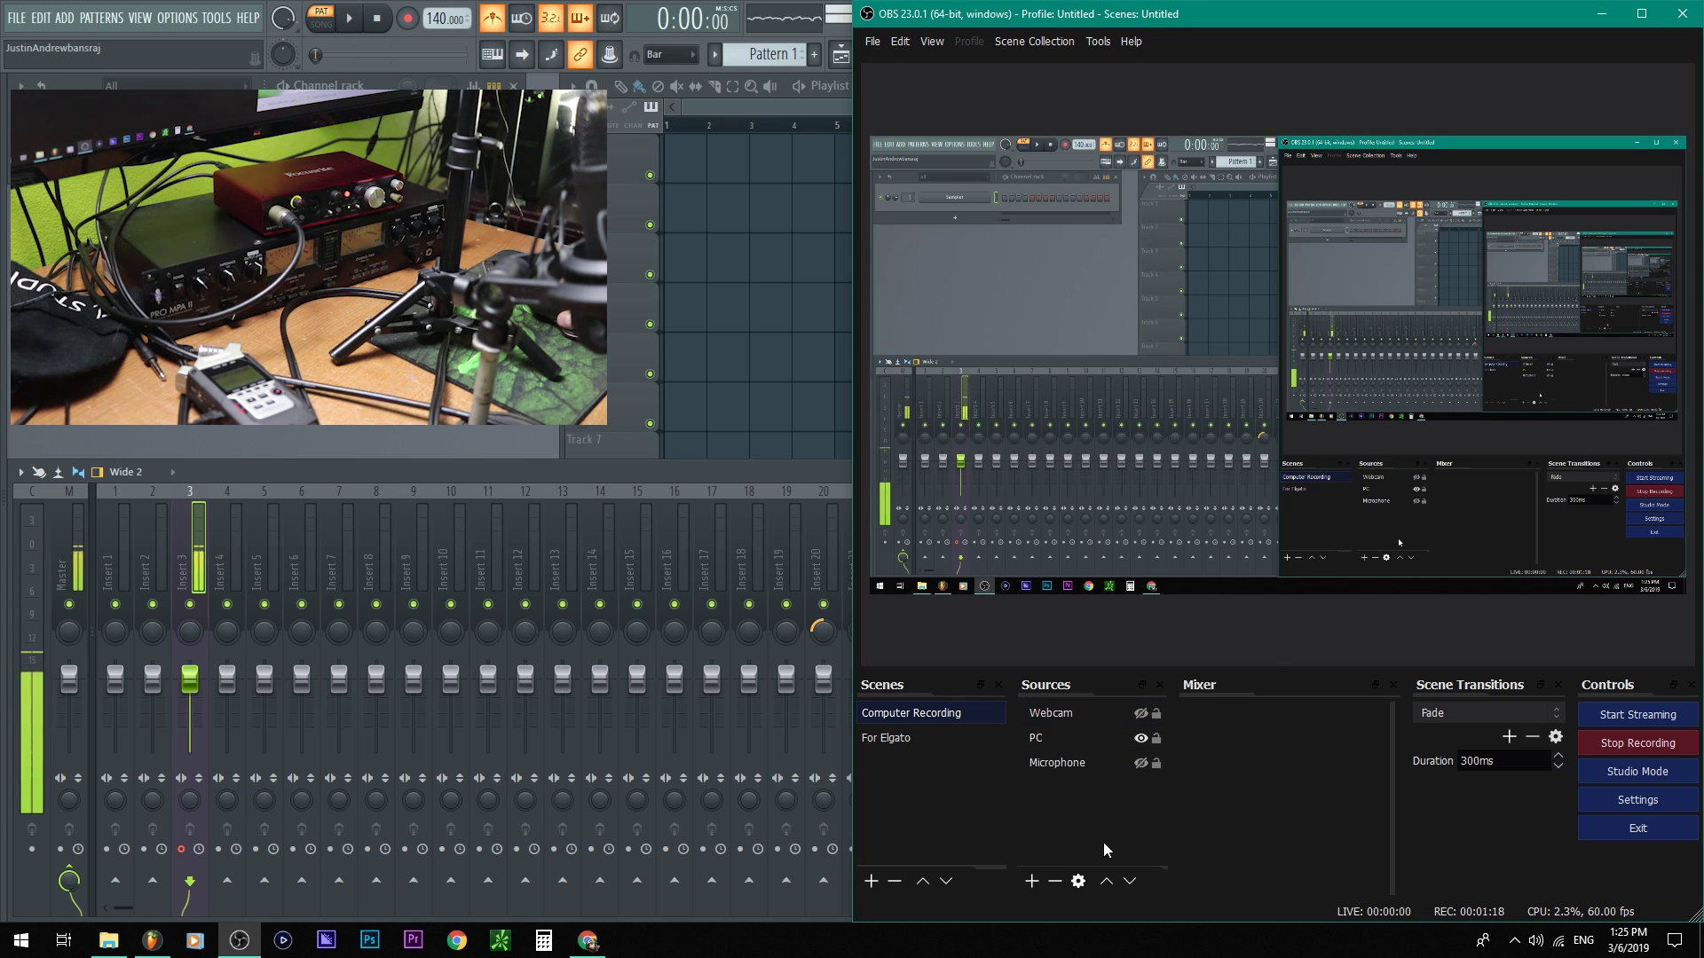
Try out a new Video Capture Device source, cancelling its properties and removing it from the scene
click(1031, 882)
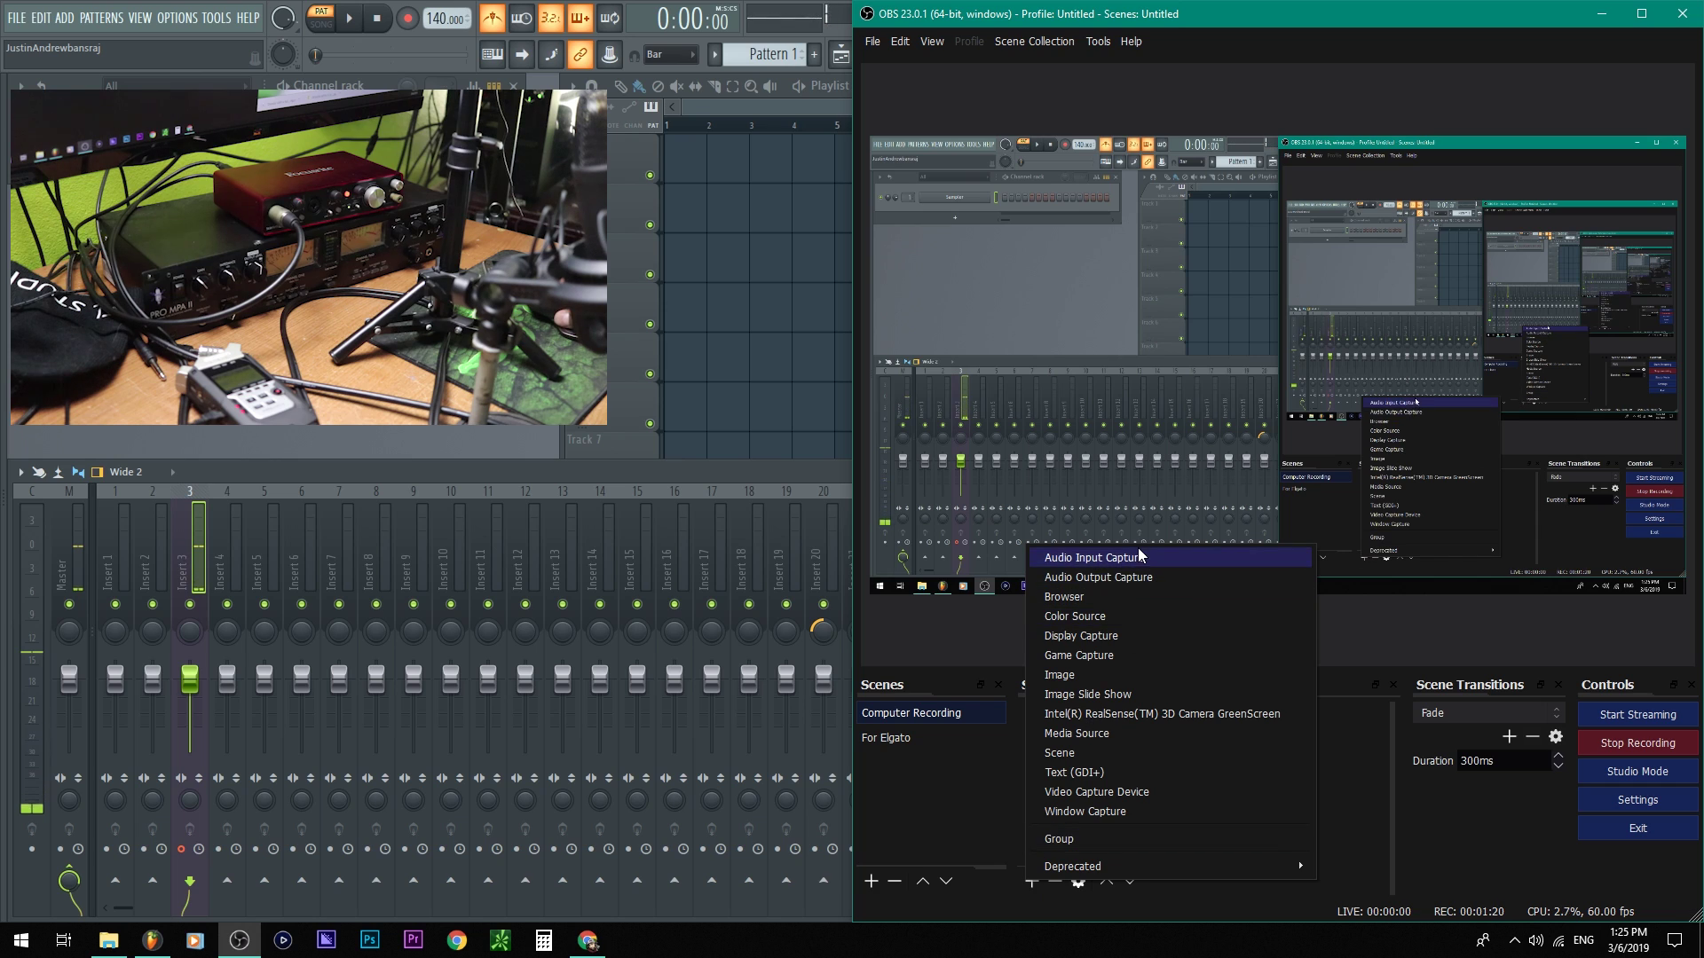
click(1164, 786)
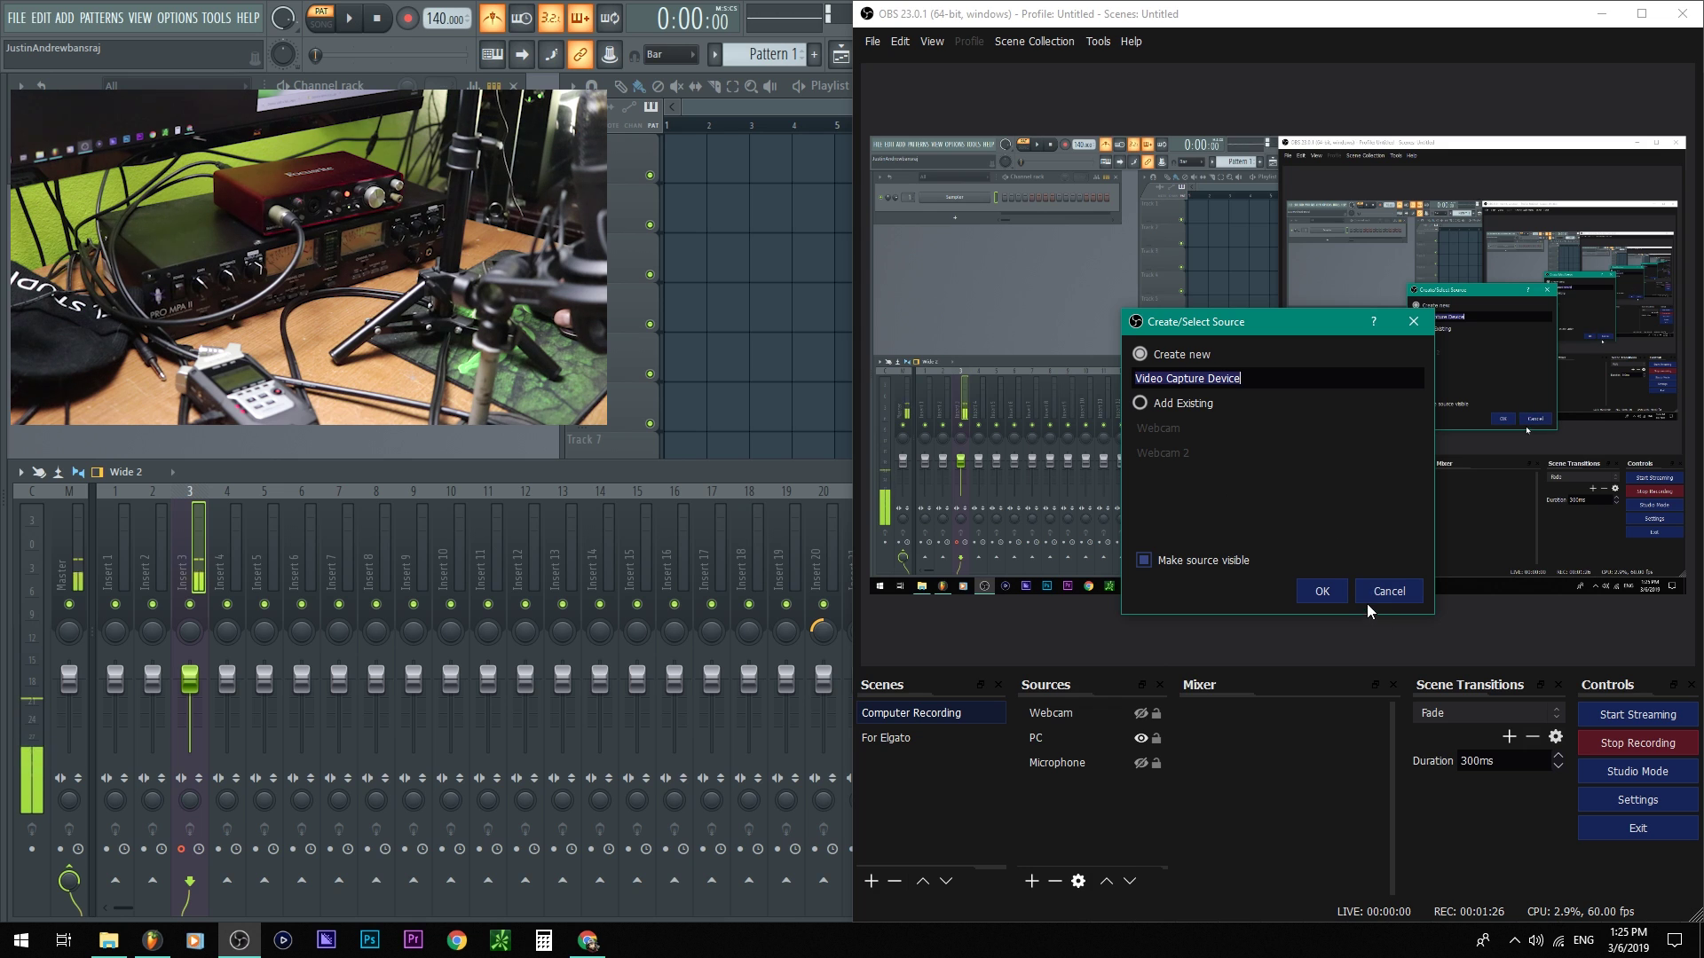
click(1321, 591)
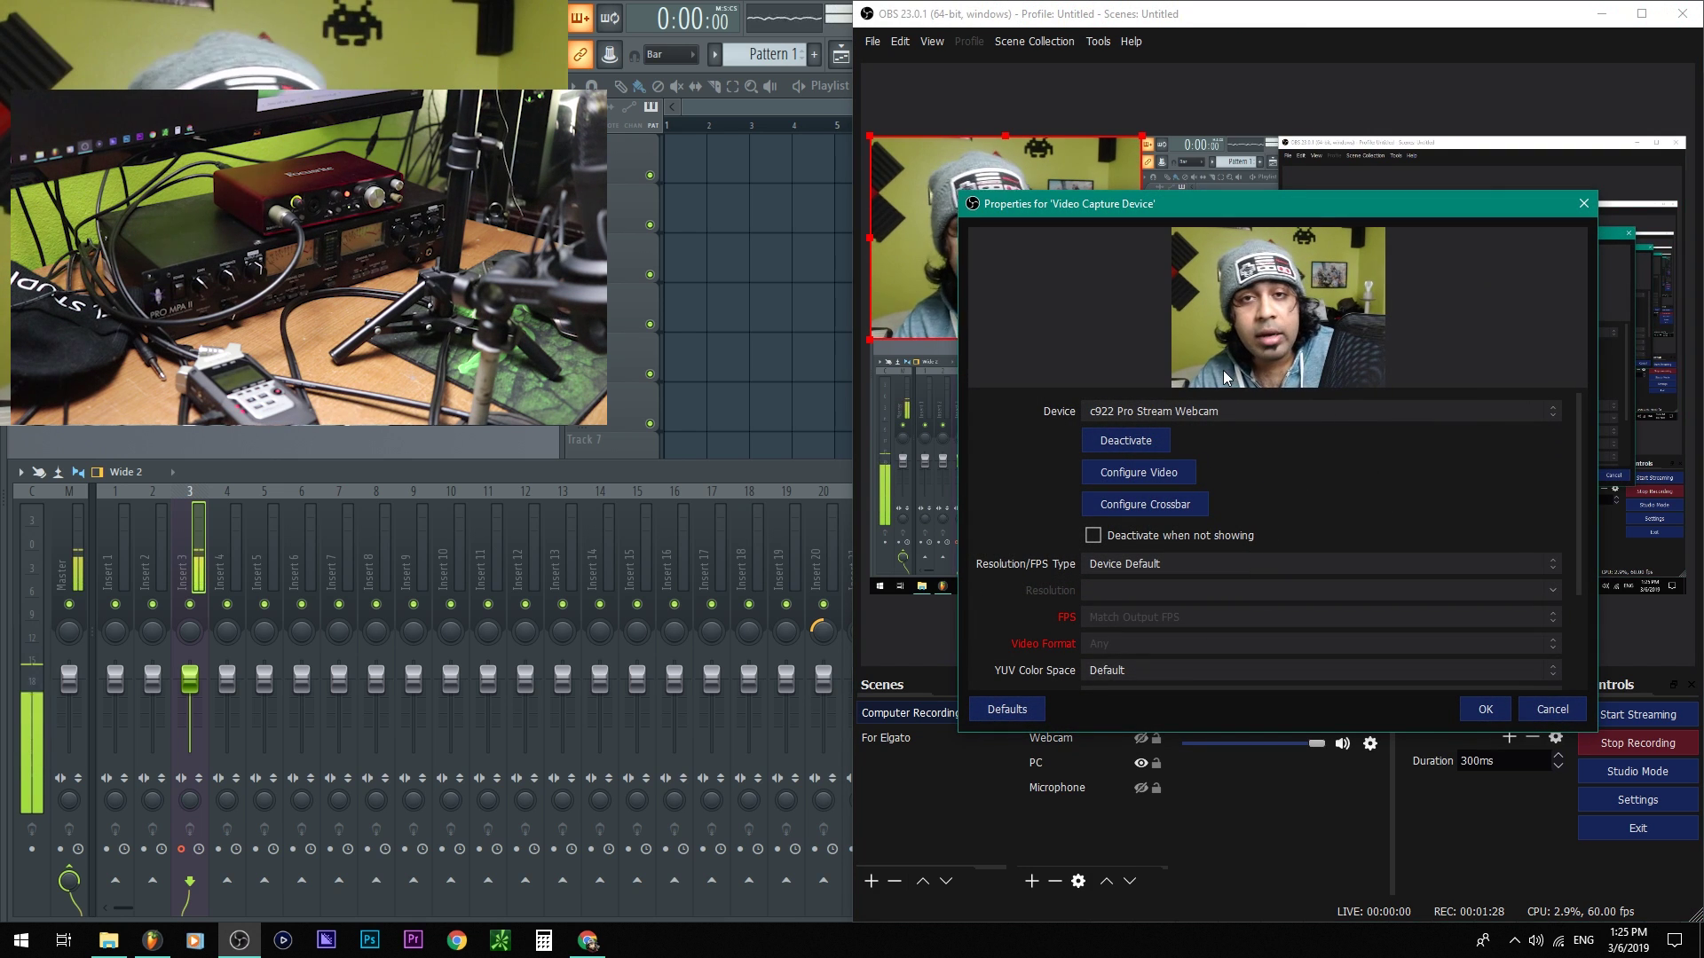
drag(1291, 199, 1305, 151)
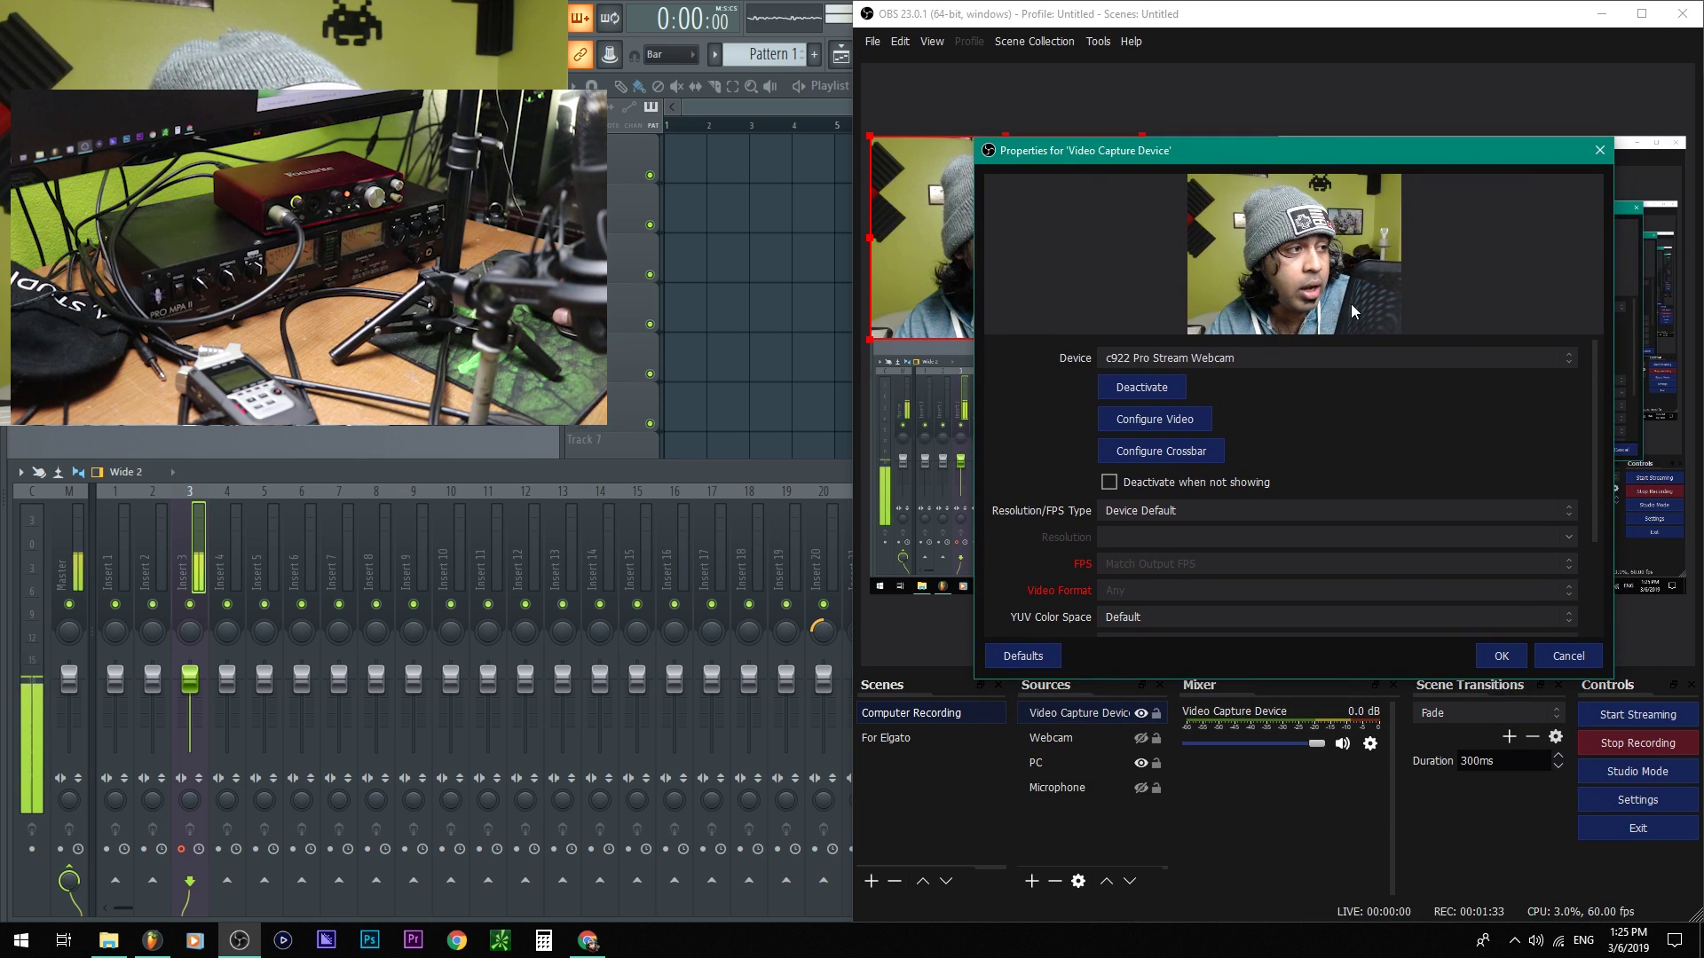
click(1564, 655)
key(Delete)
key(Return)
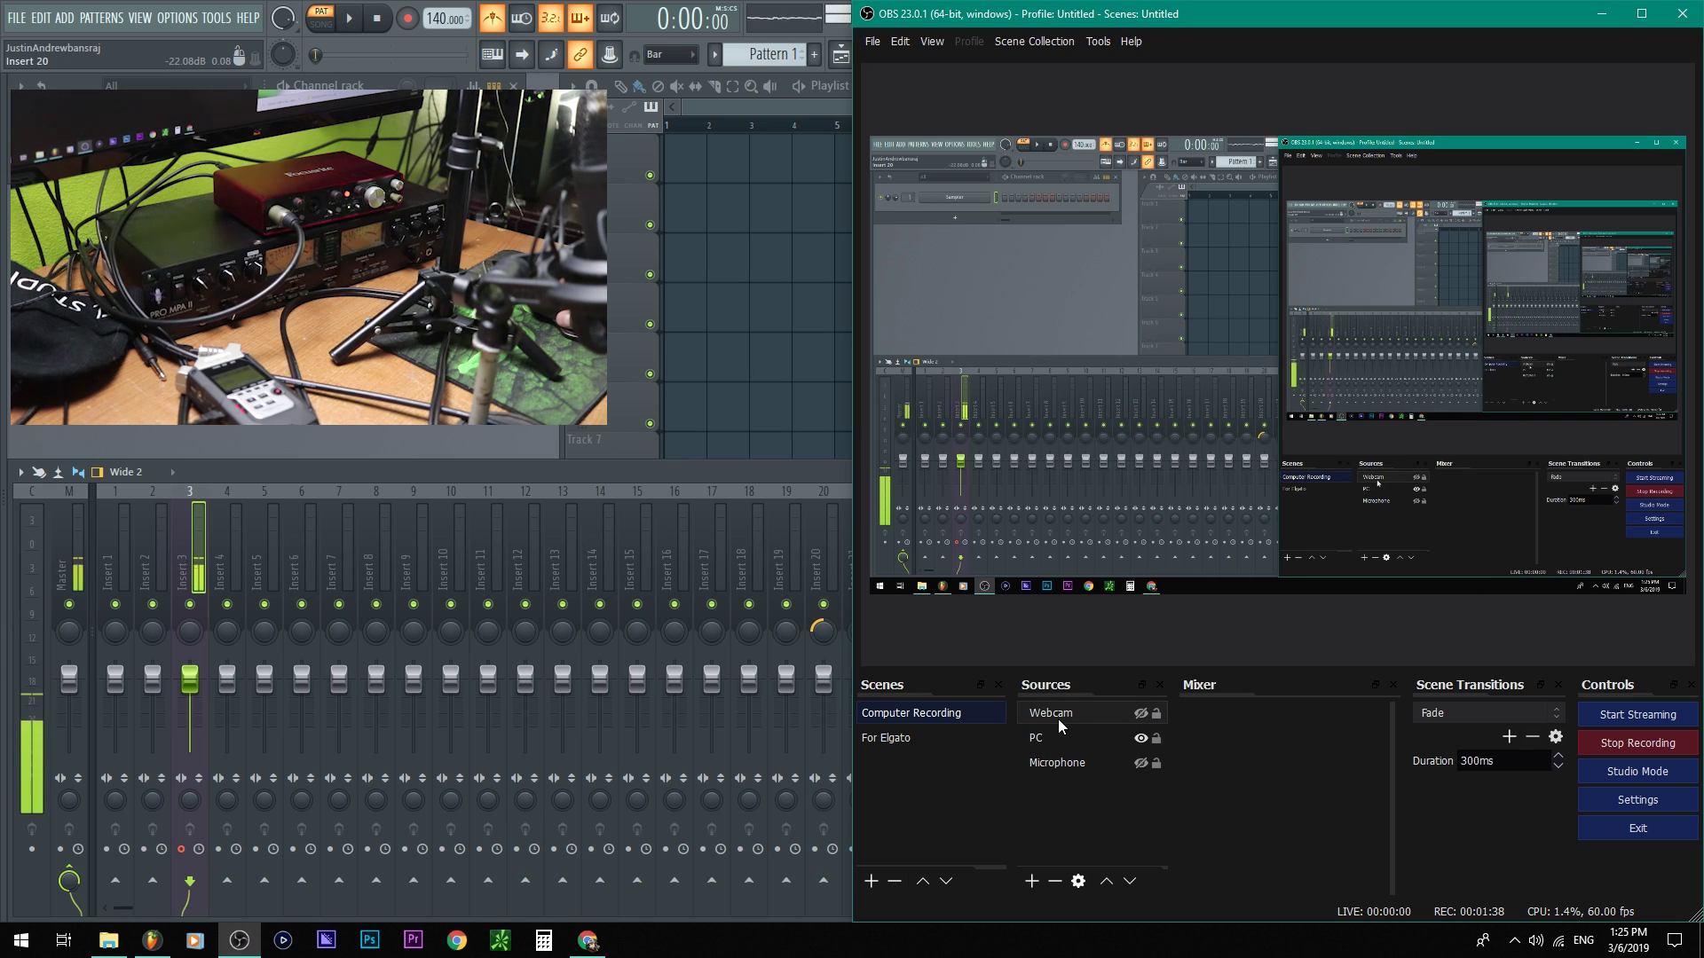
Make the Webcam source visible and open its video configuration, placing that dialog clear of the camera preview
click(1141, 714)
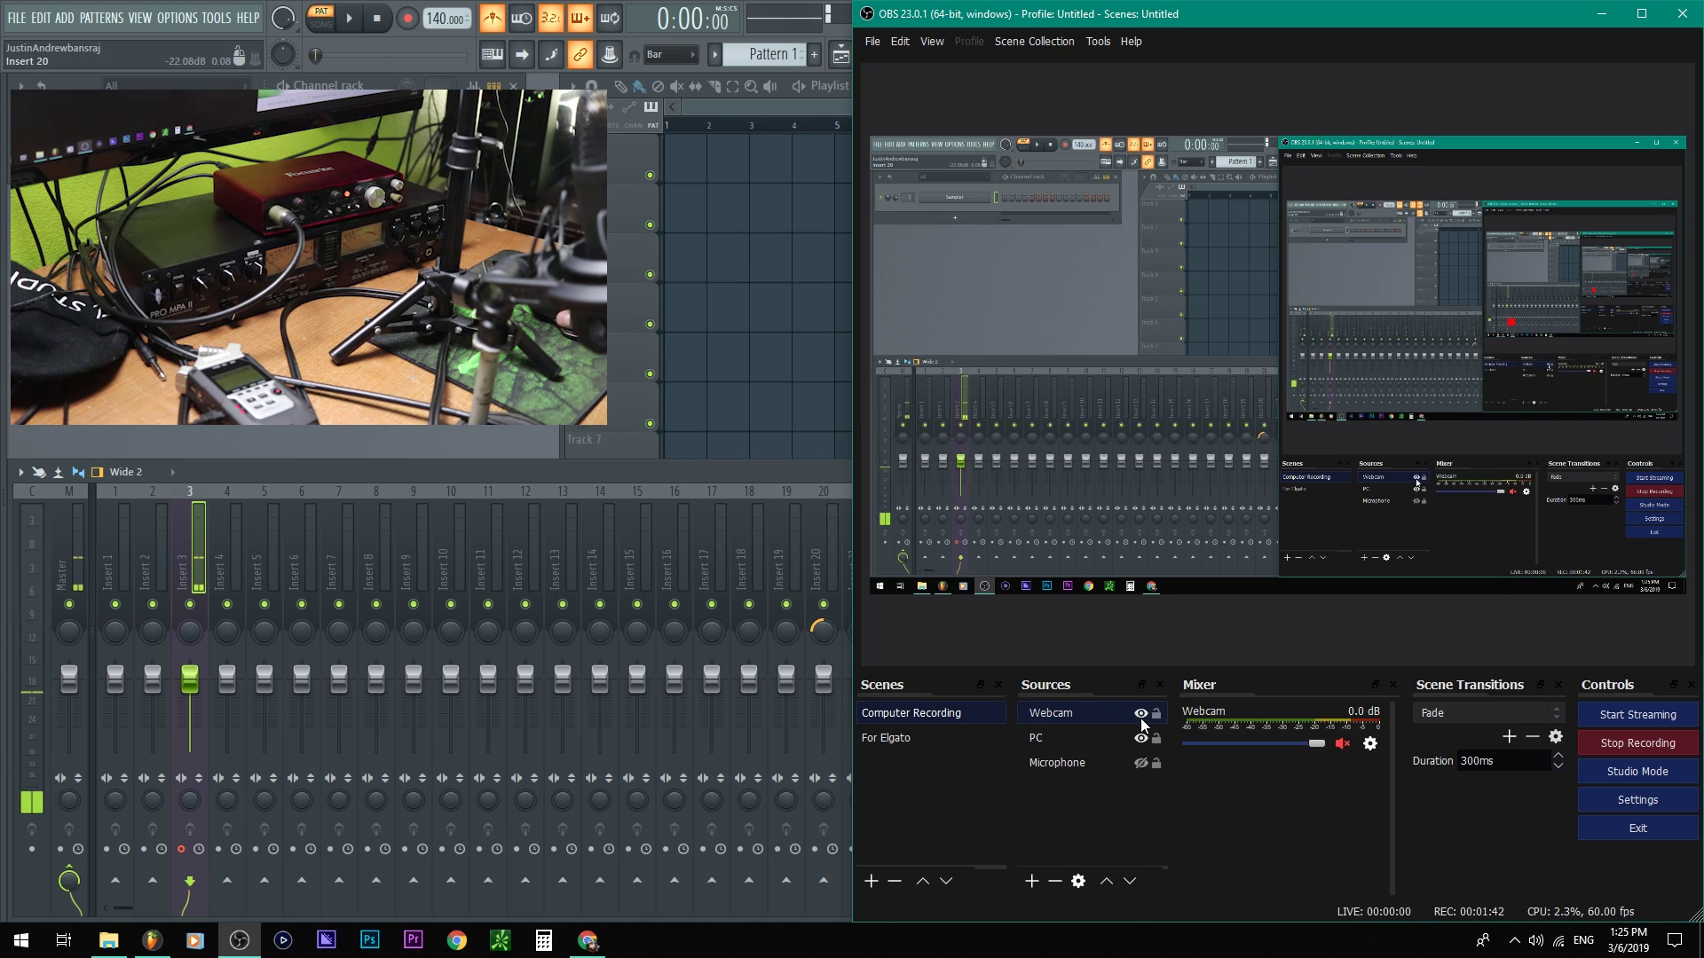
double_click(1083, 716)
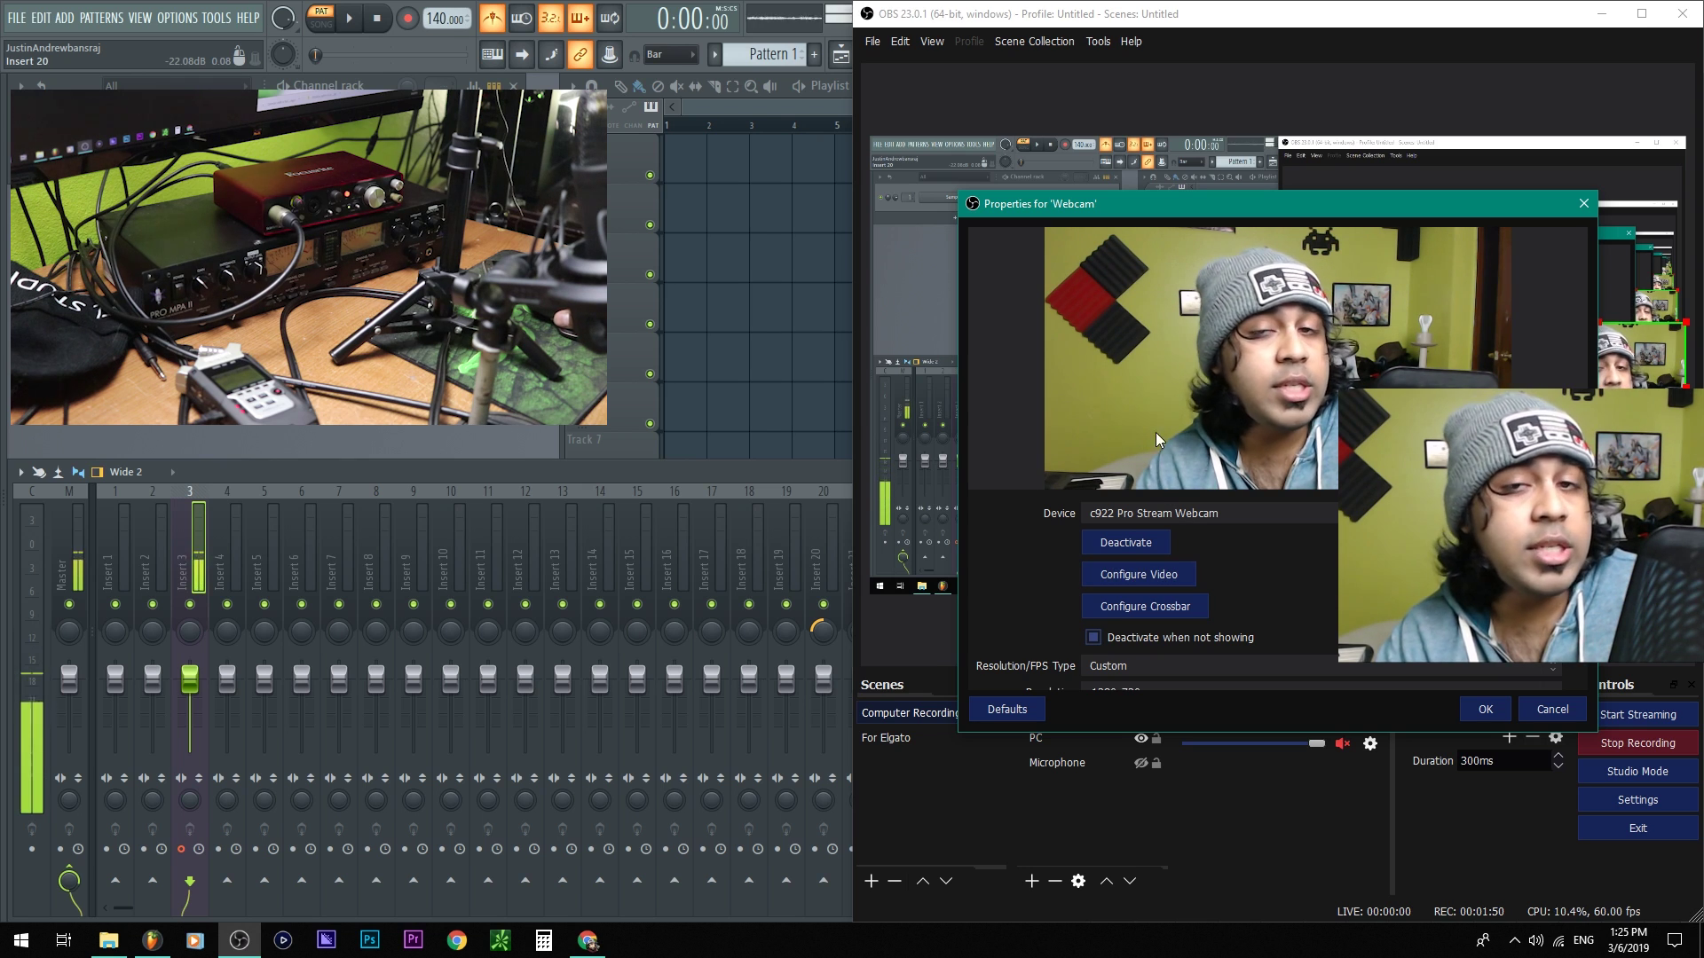
click(1160, 581)
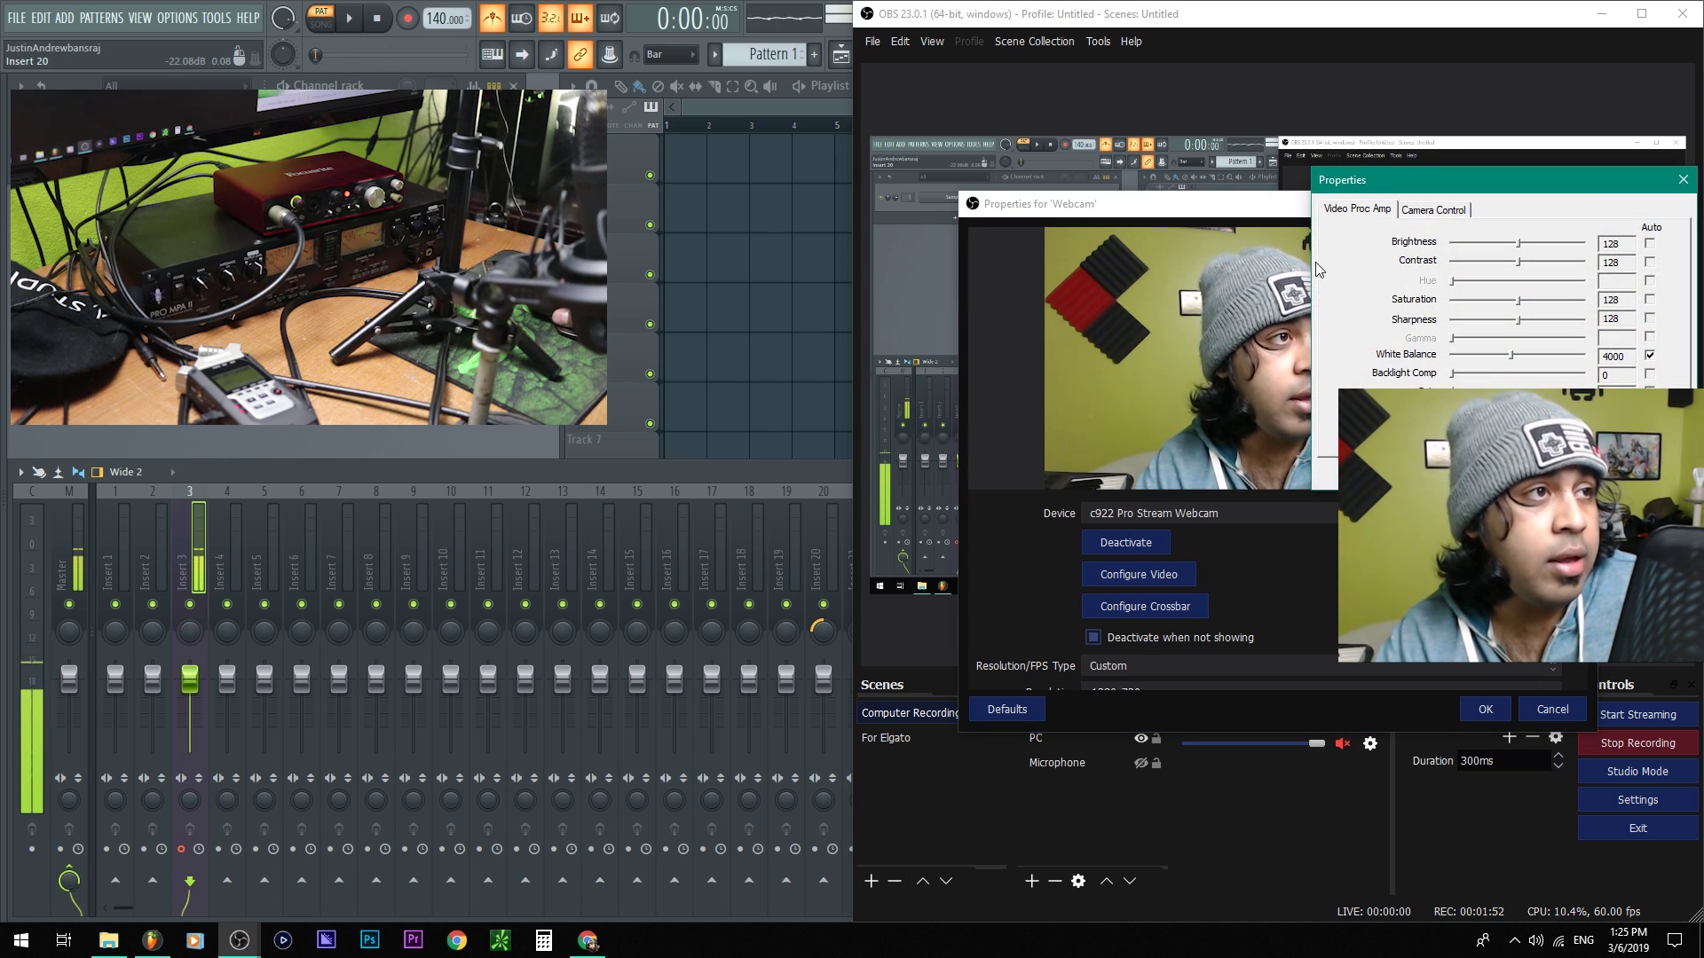
drag(1397, 192, 362, 215)
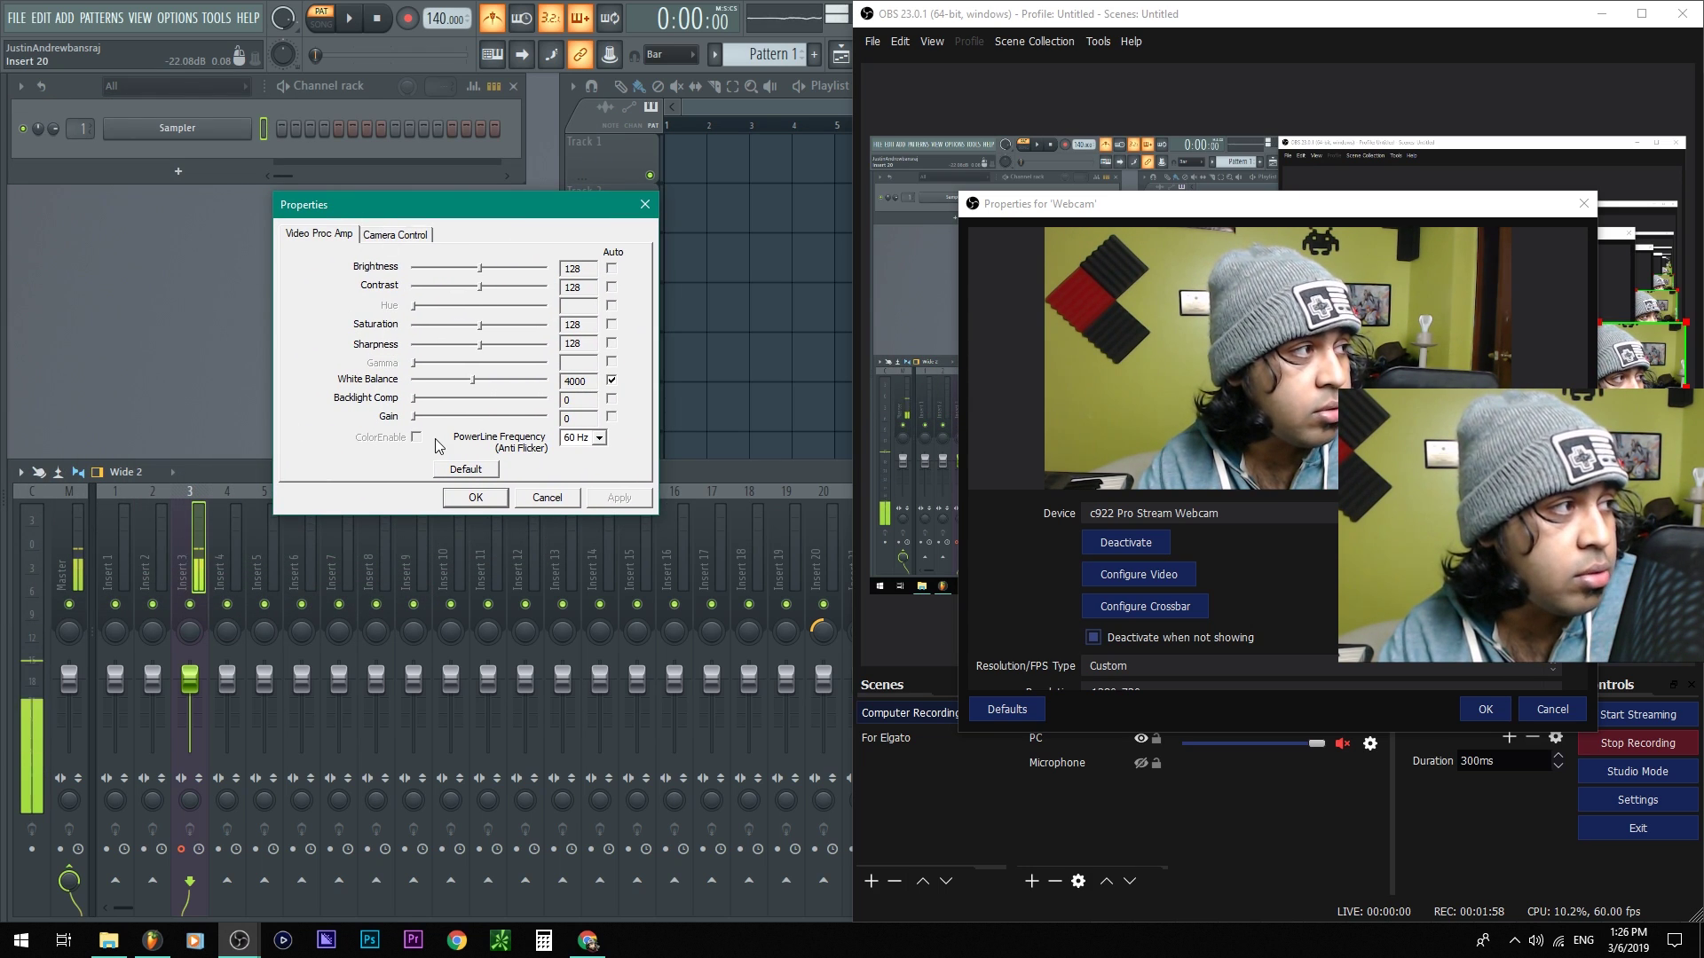
Enable Low Light Compensation in the webcam's camera controls and accept the source properties
click(379, 236)
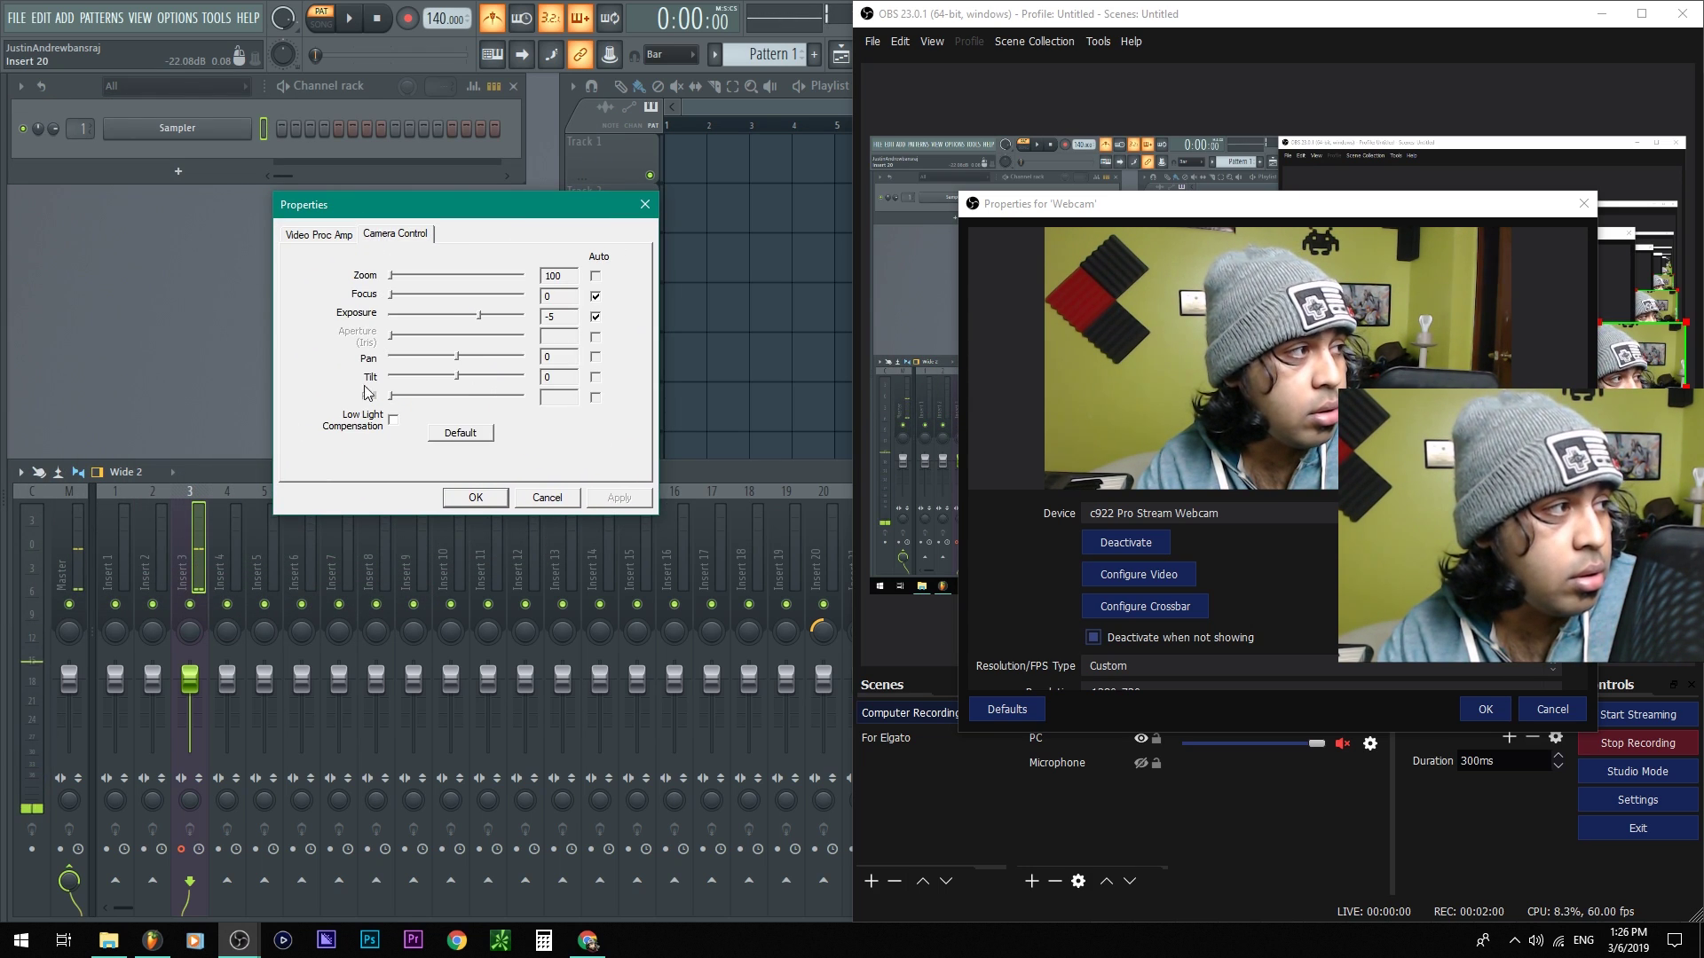
click(393, 419)
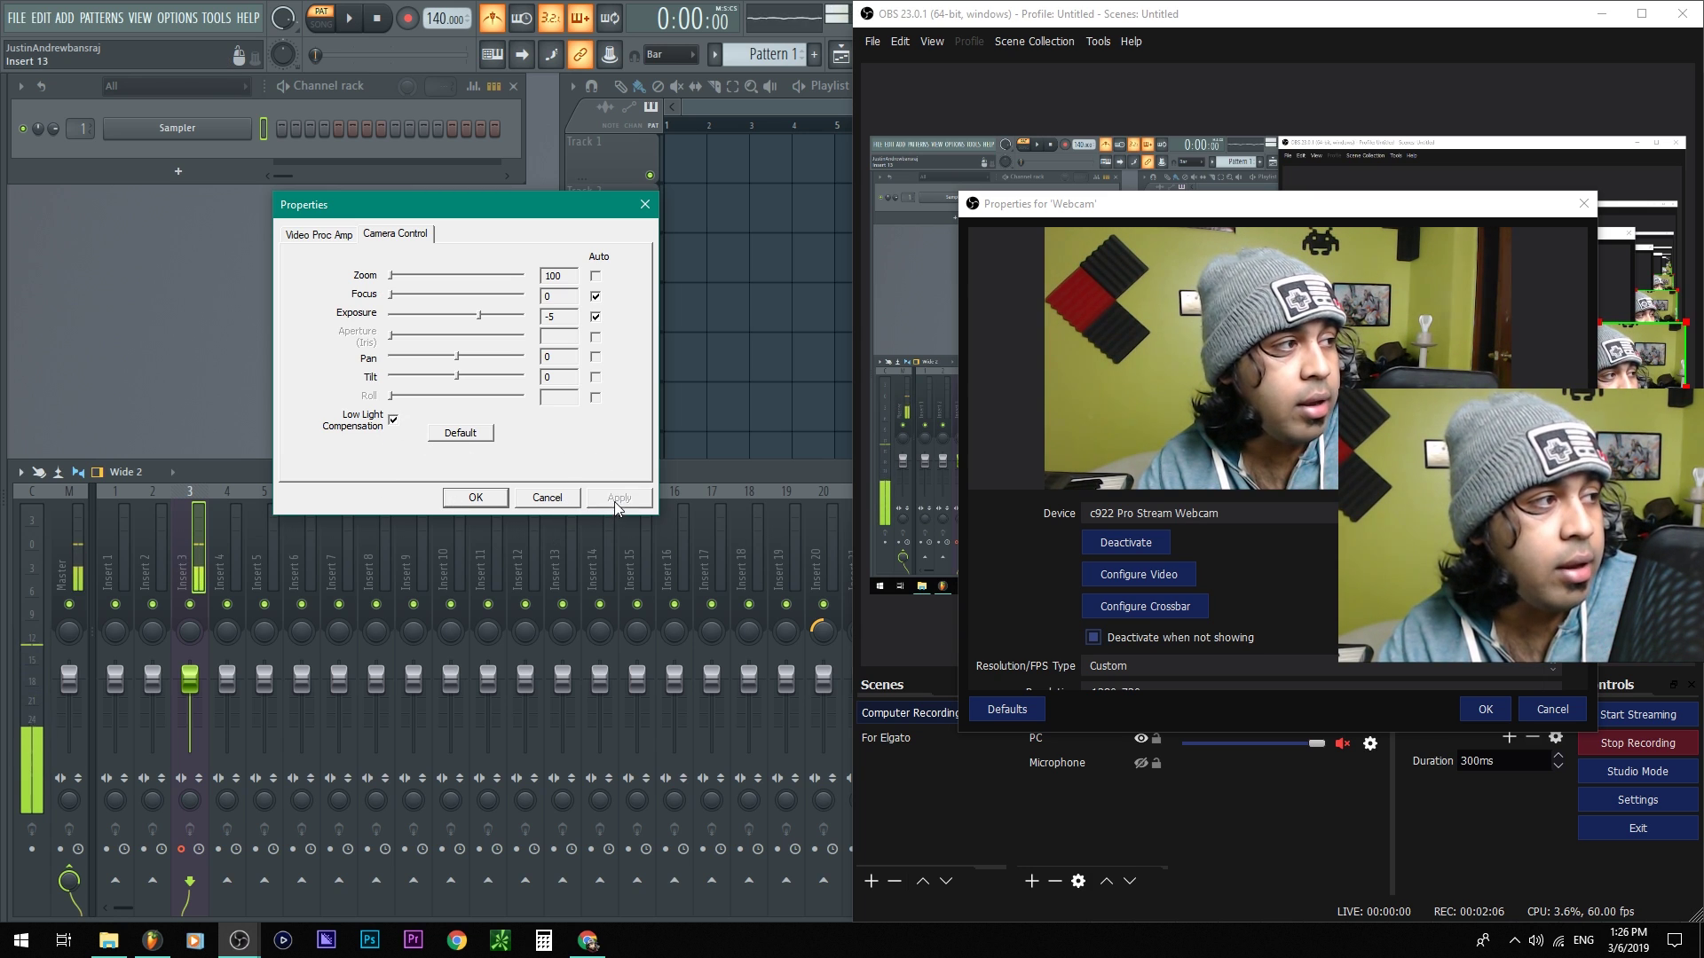
click(475, 497)
click(1485, 709)
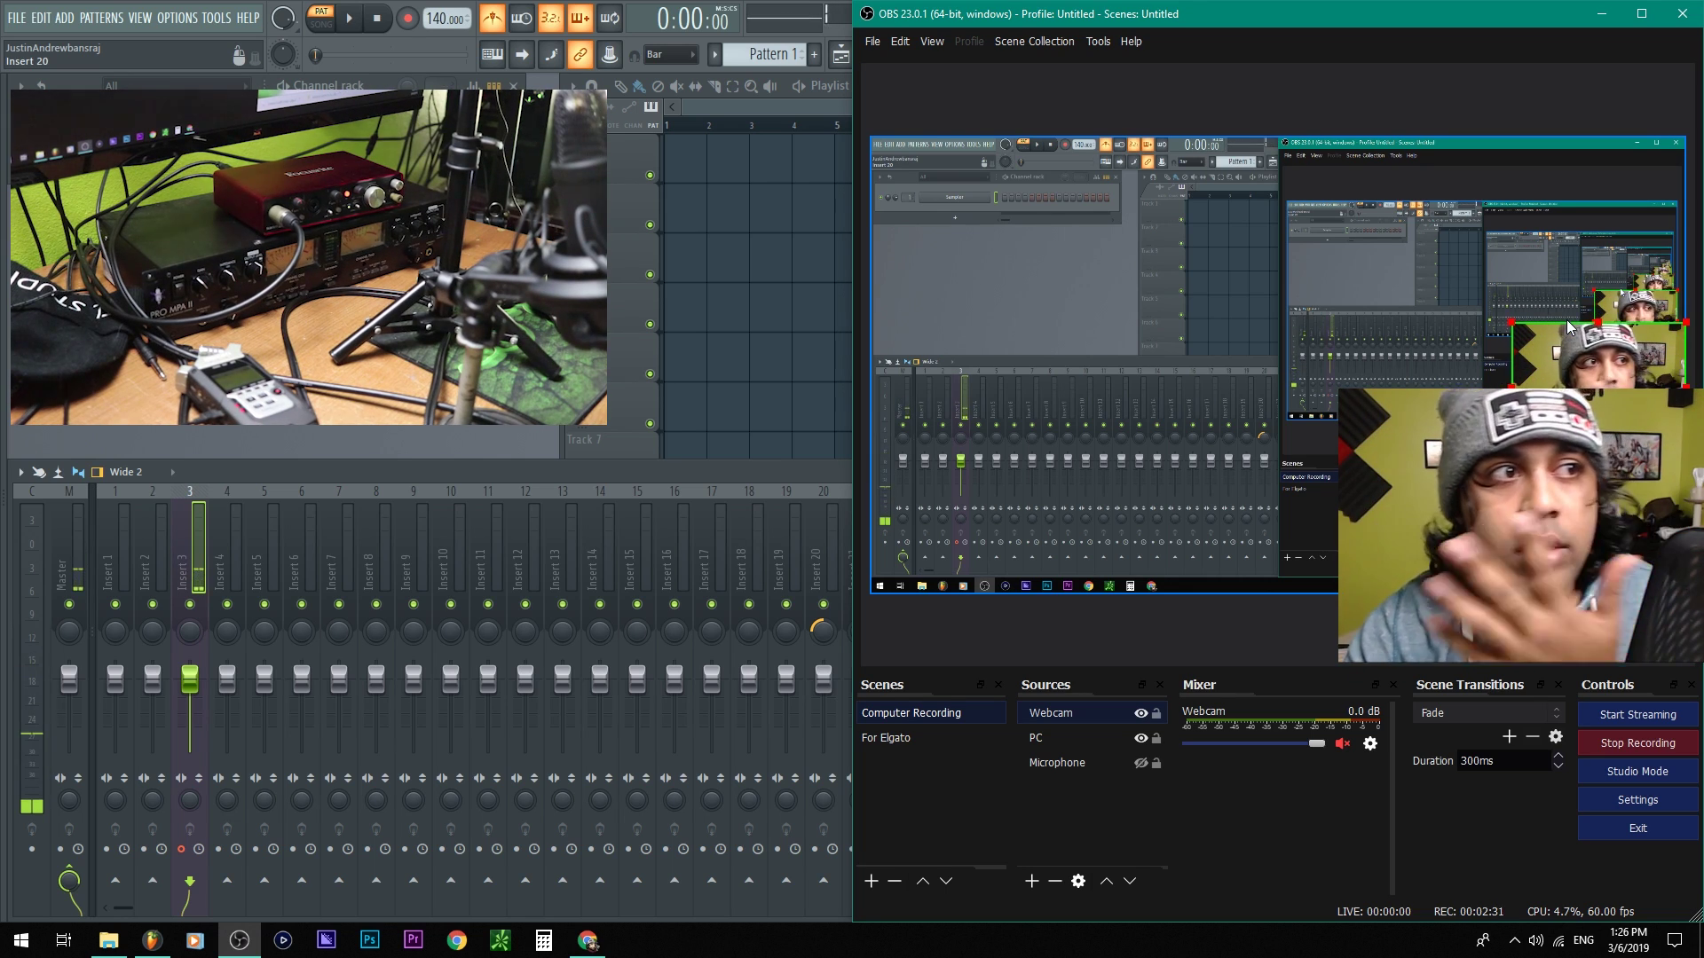
Turn off Low Light Compensation in the Webcam source's camera controls and accept the source properties
double_click(1038, 713)
click(1139, 574)
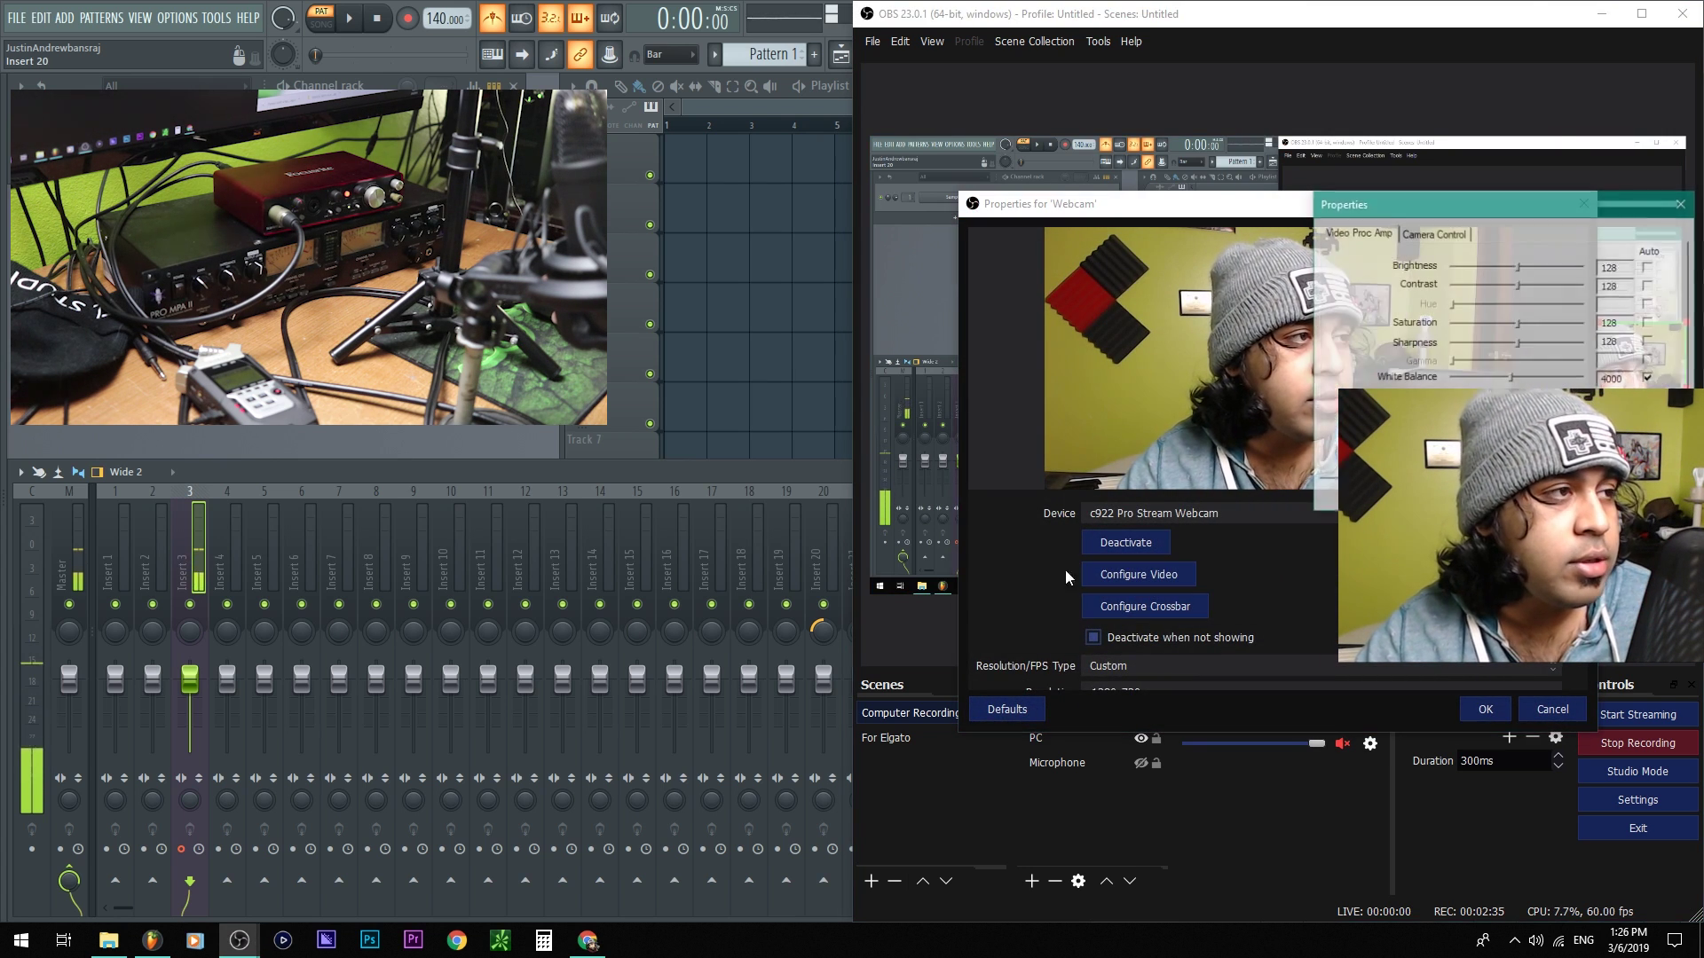
drag(1464, 195, 560, 272)
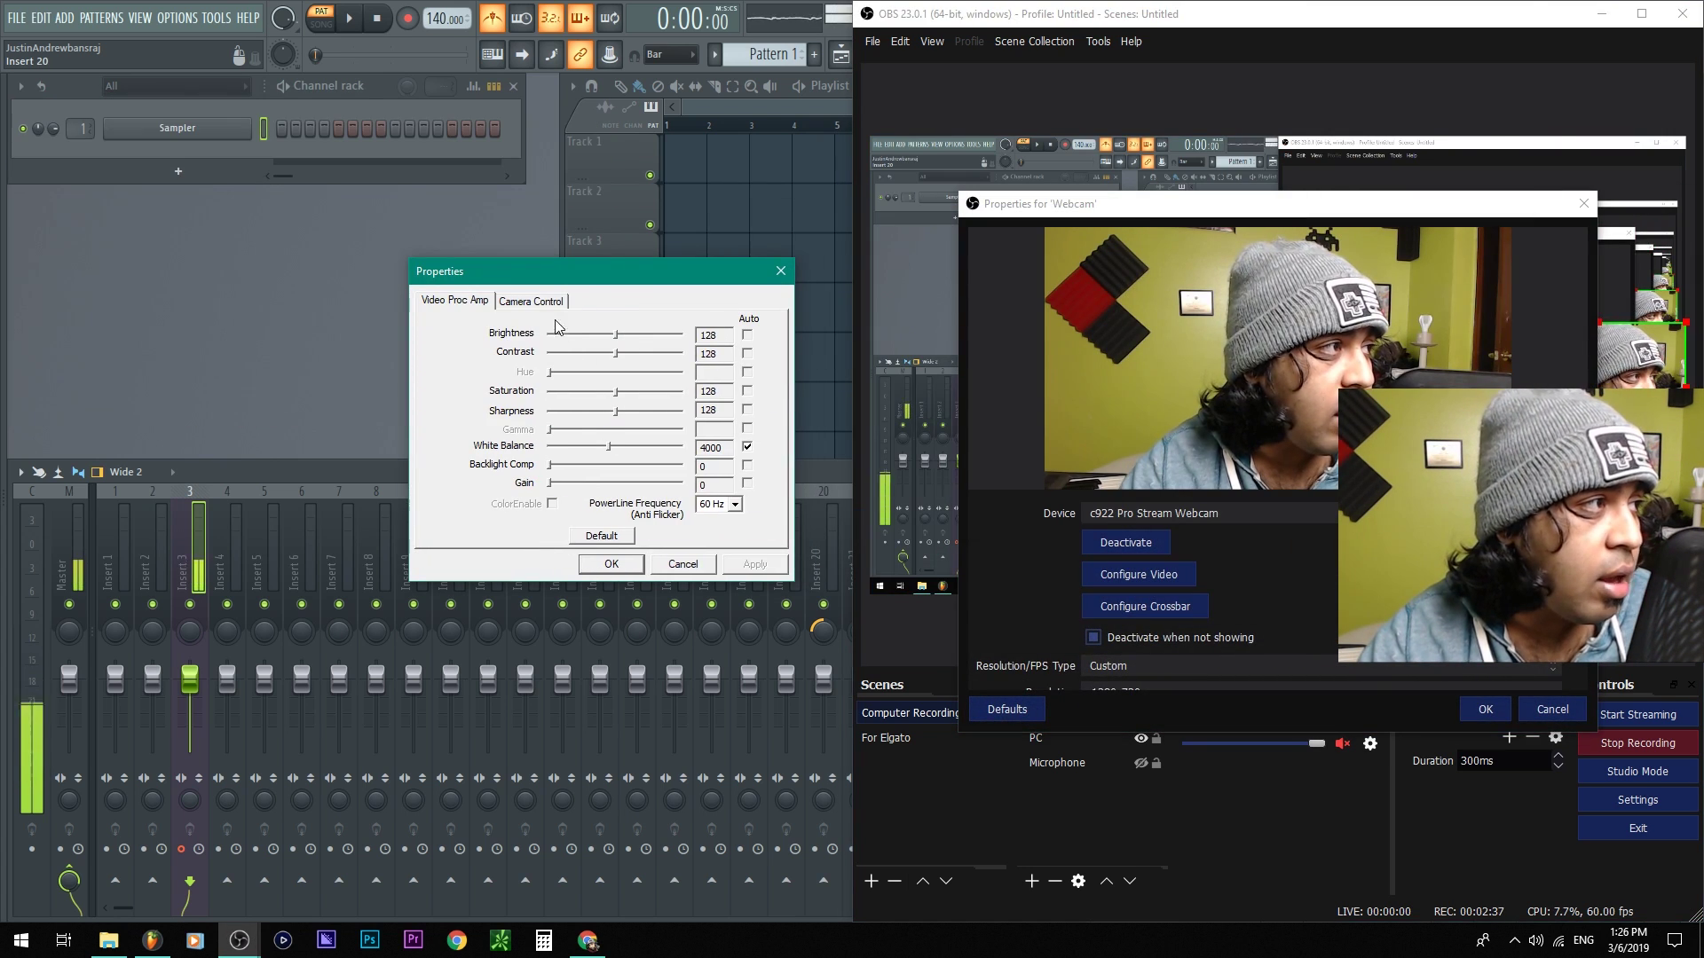
click(531, 300)
click(530, 487)
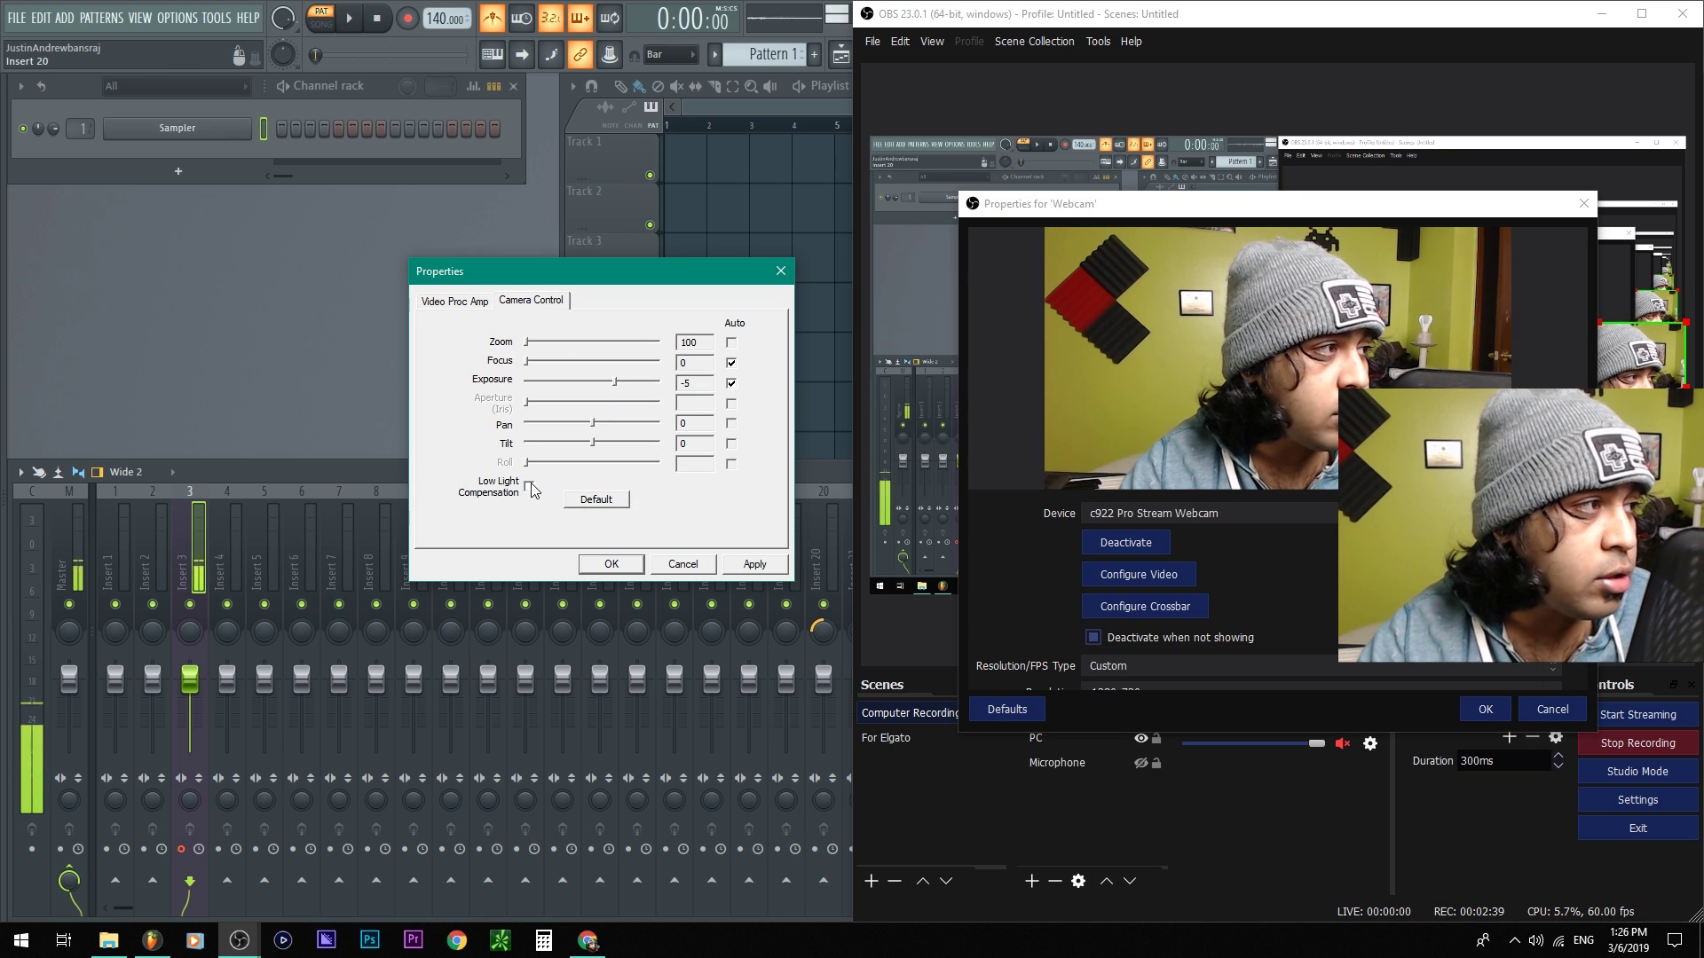
click(610, 565)
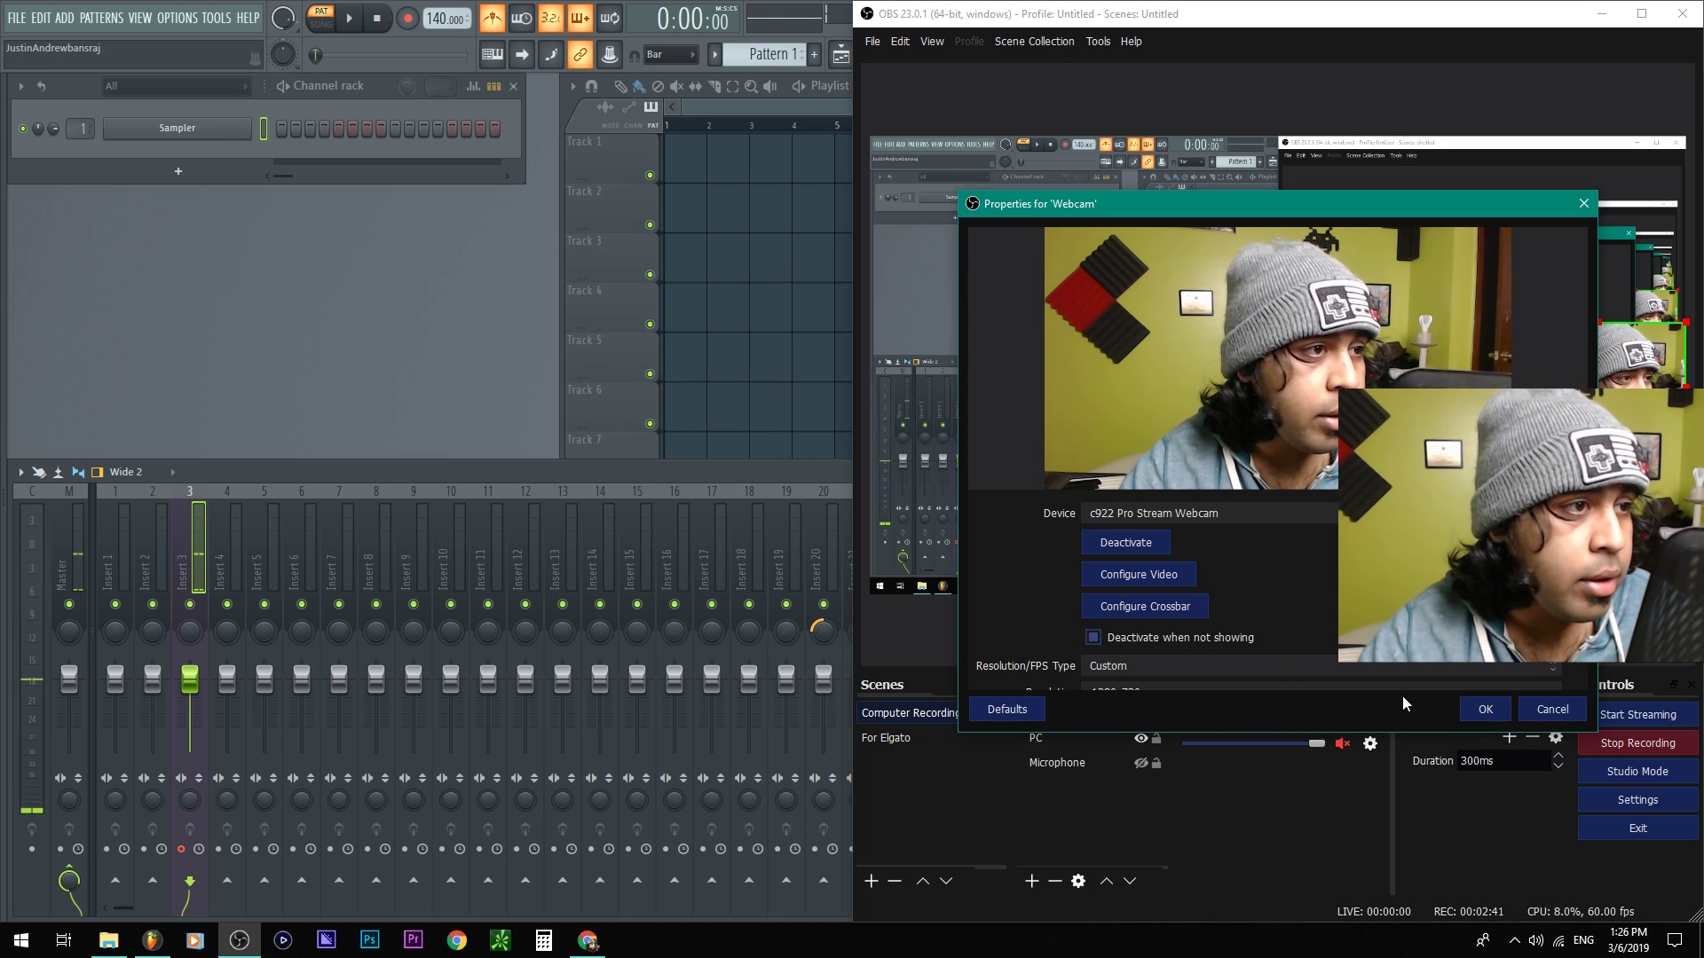
drag(1390, 196, 1285, 110)
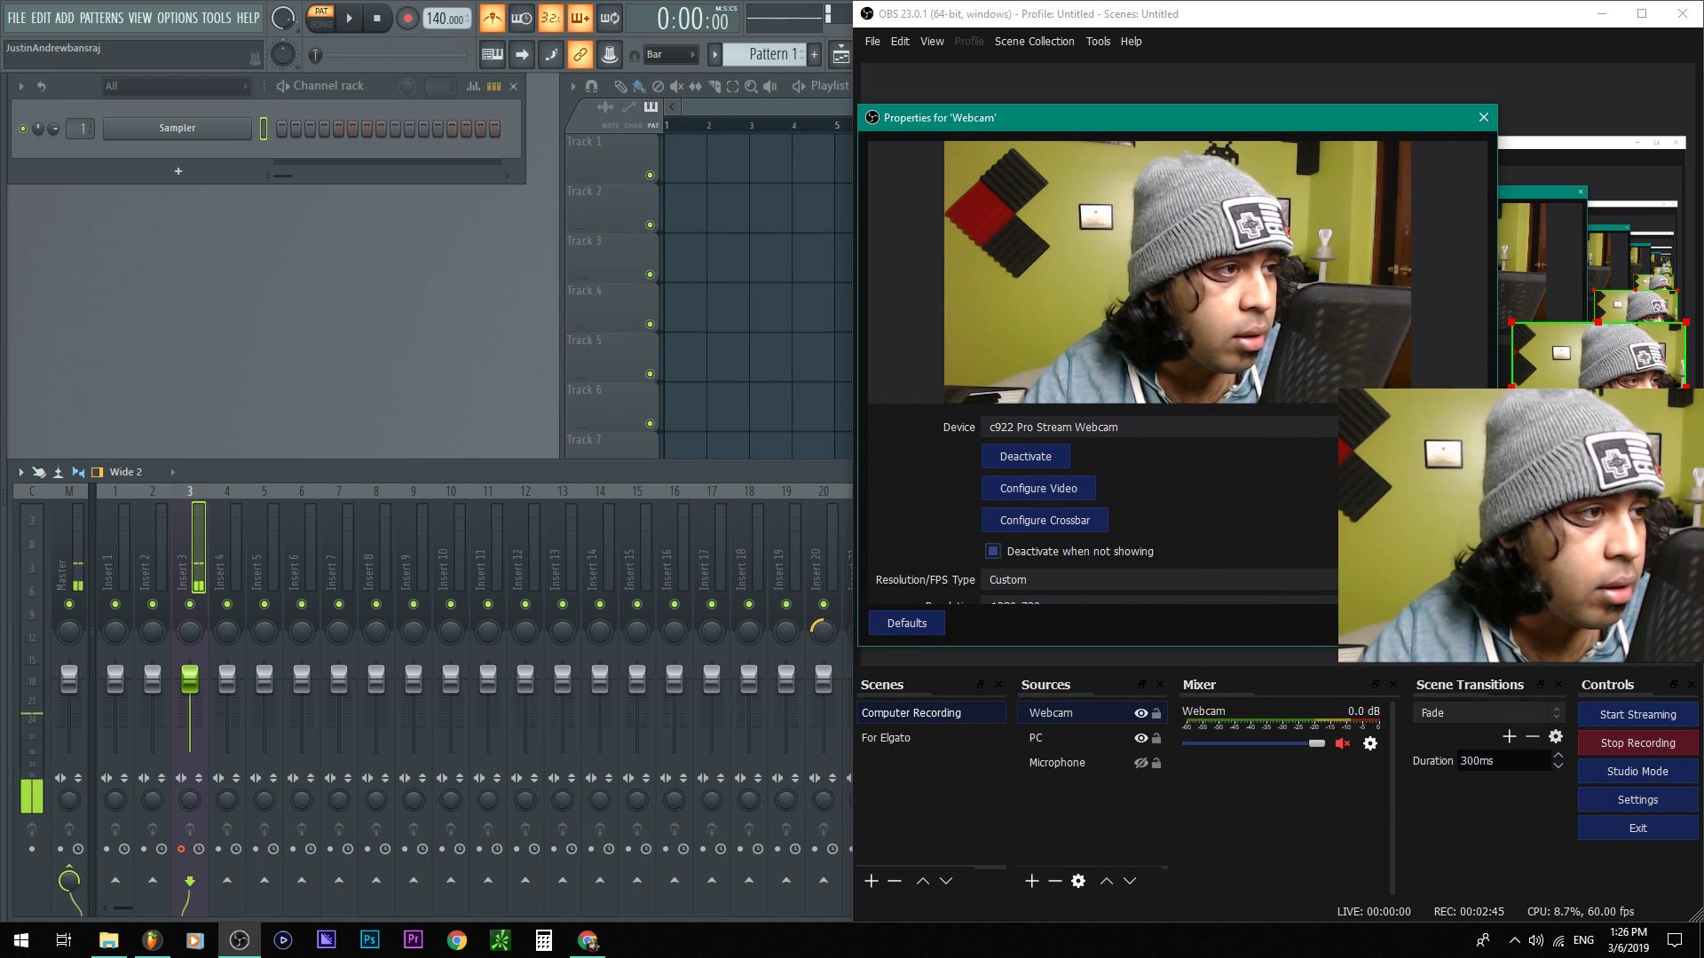
click(1389, 622)
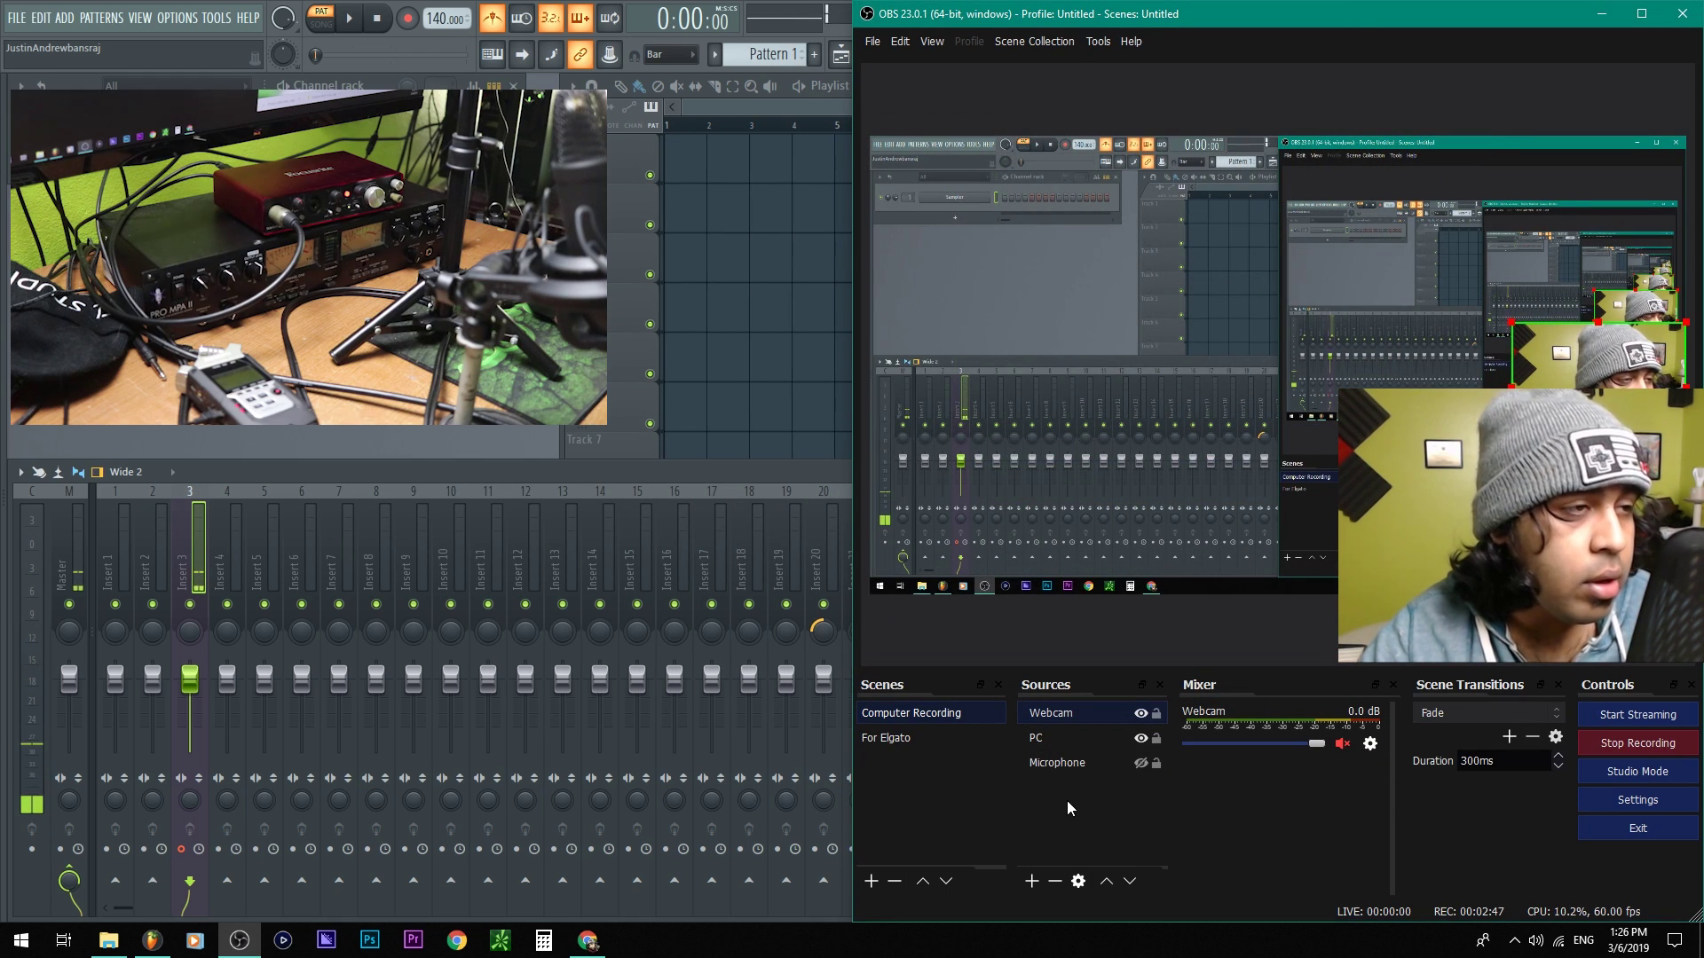
click(1067, 800)
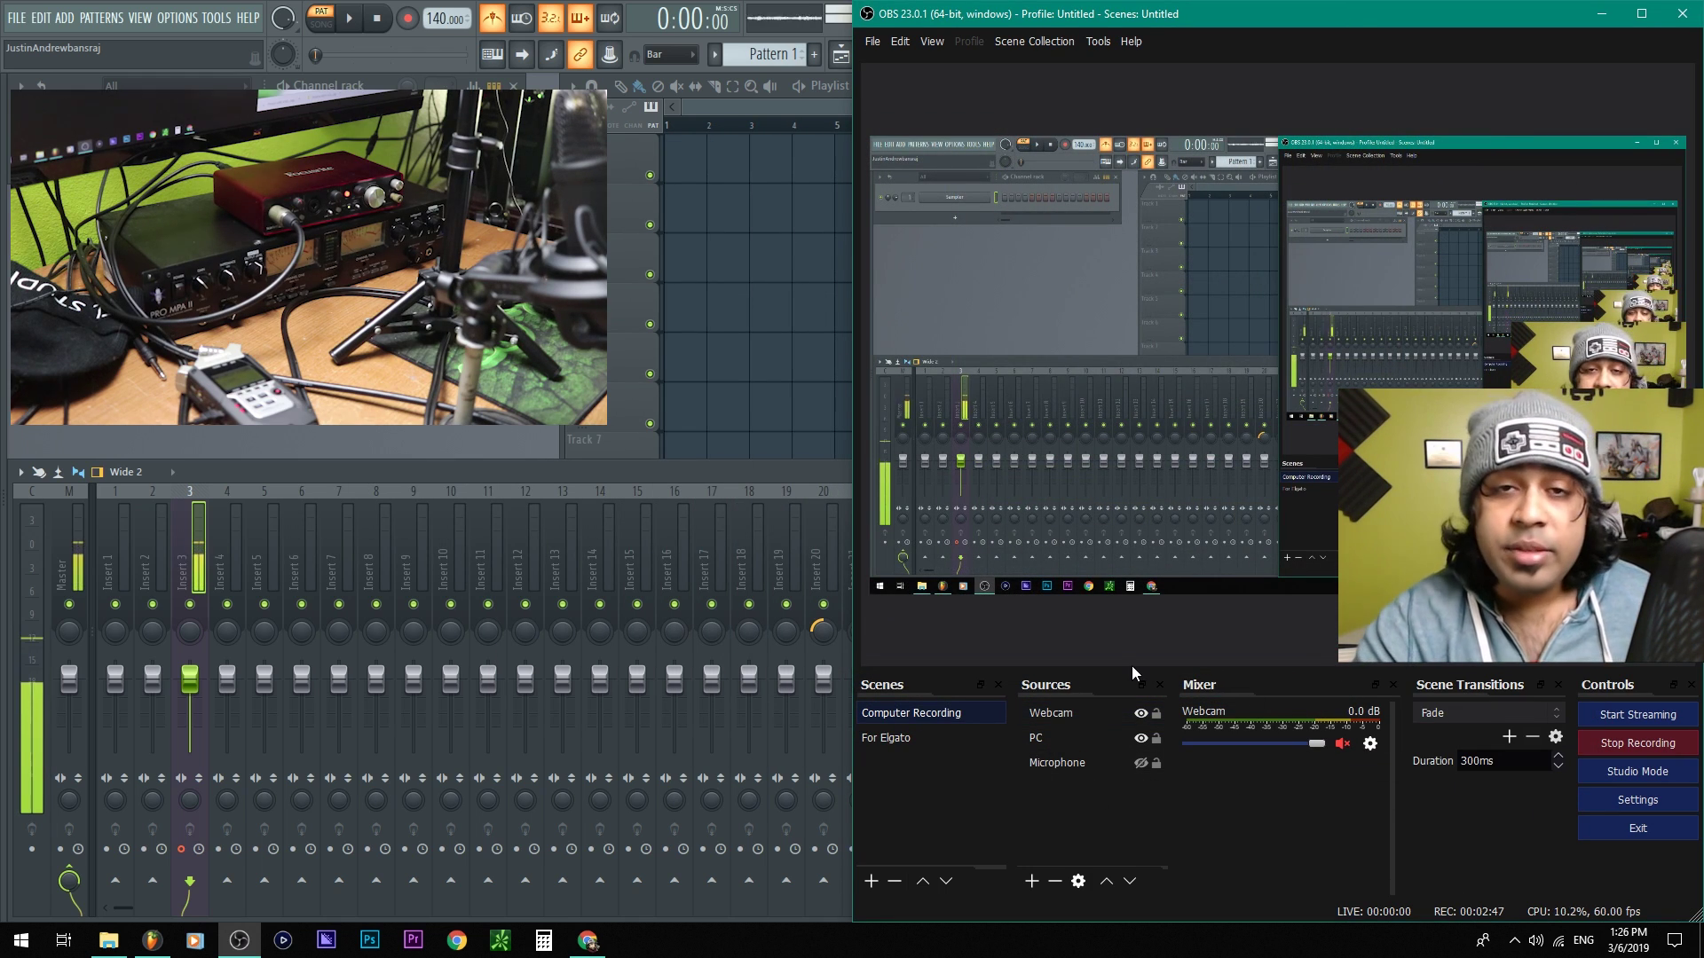
Create a new Audio Input Capture source in the Computer Recording scene, using the Focusrite USB (Focusrite USB Audio) device
click(1081, 761)
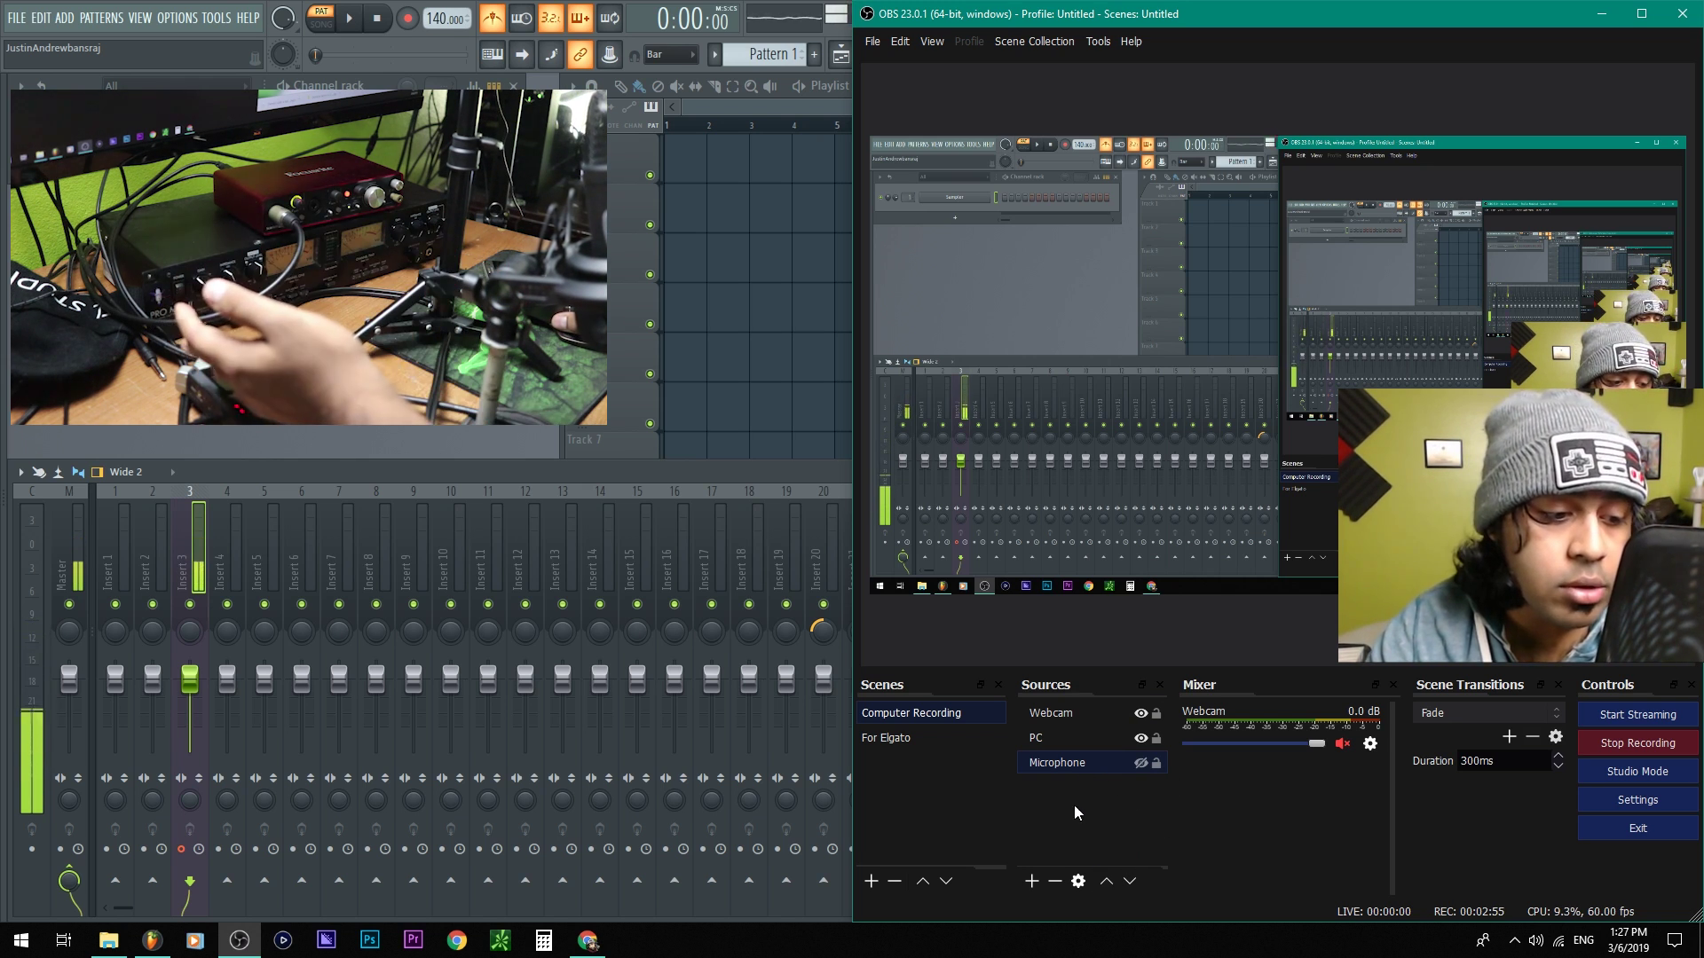
click(1031, 884)
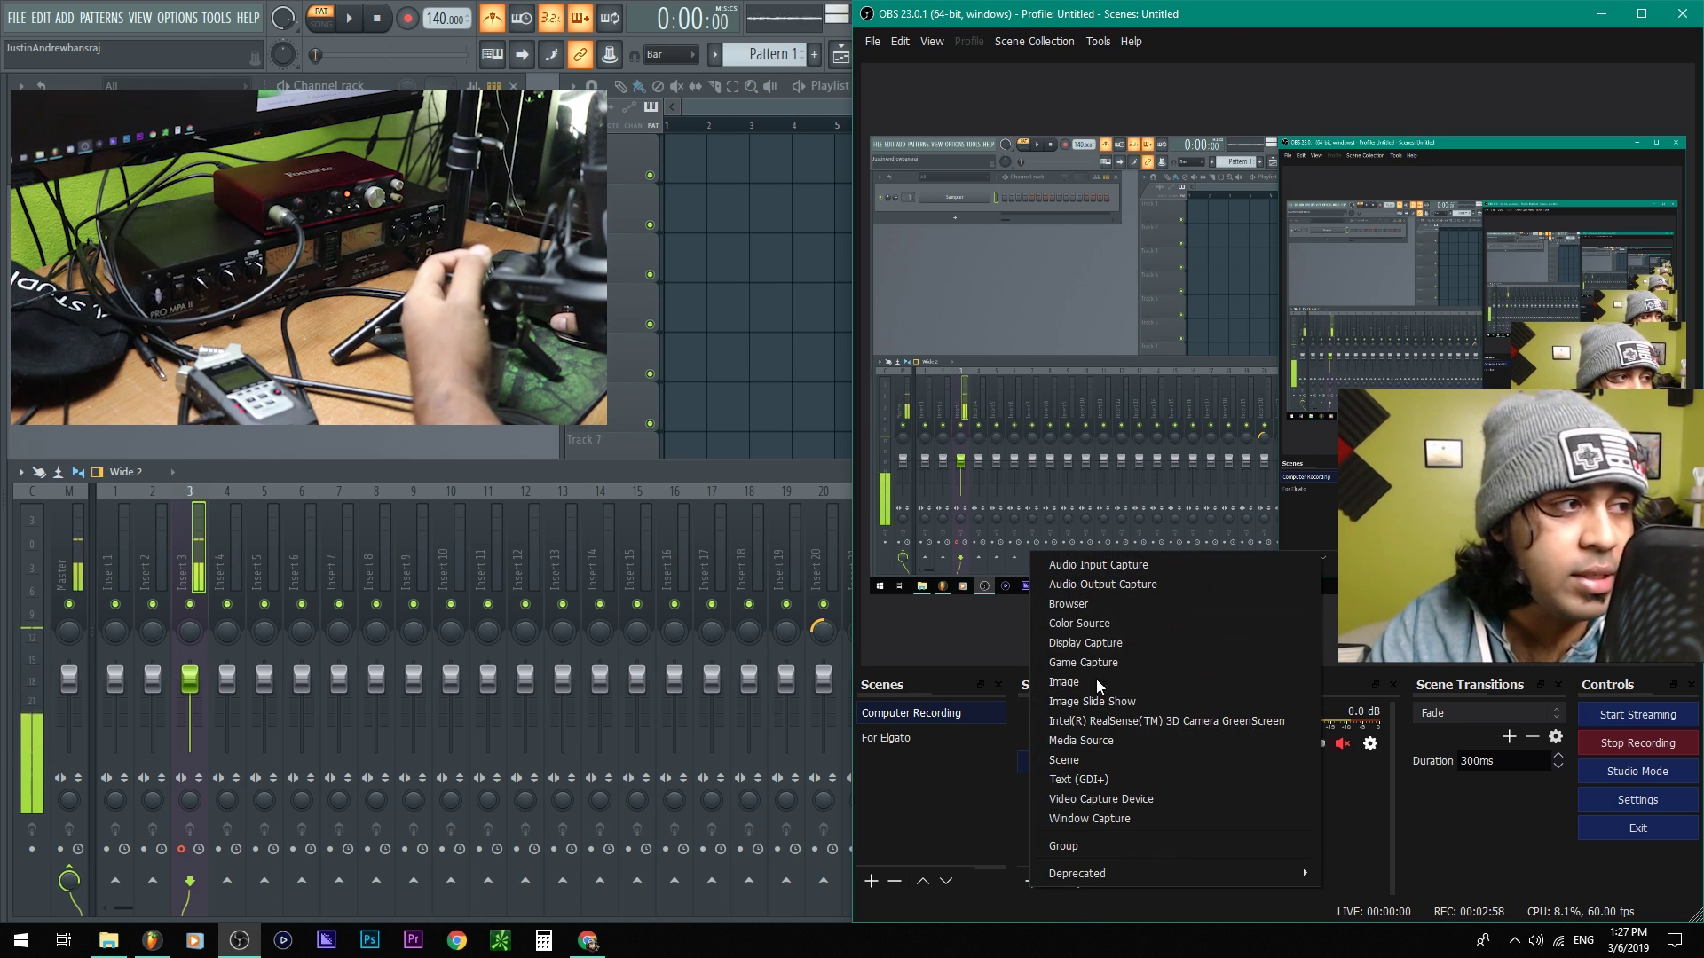
click(1141, 562)
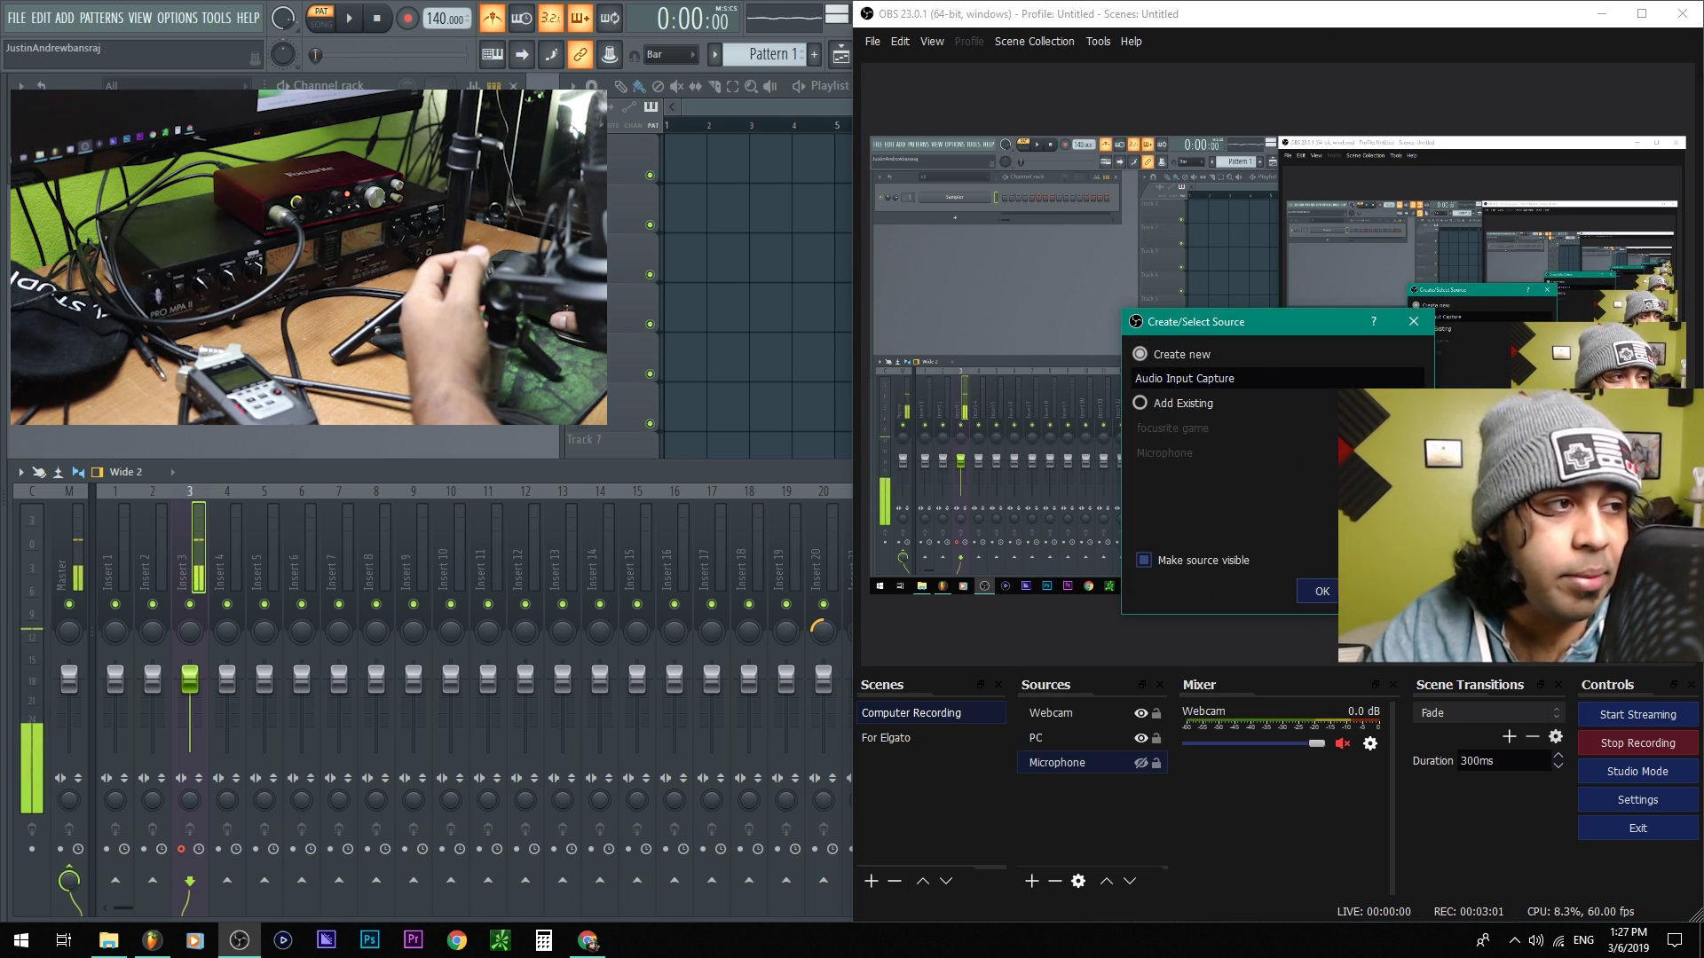
click(1321, 591)
click(1120, 248)
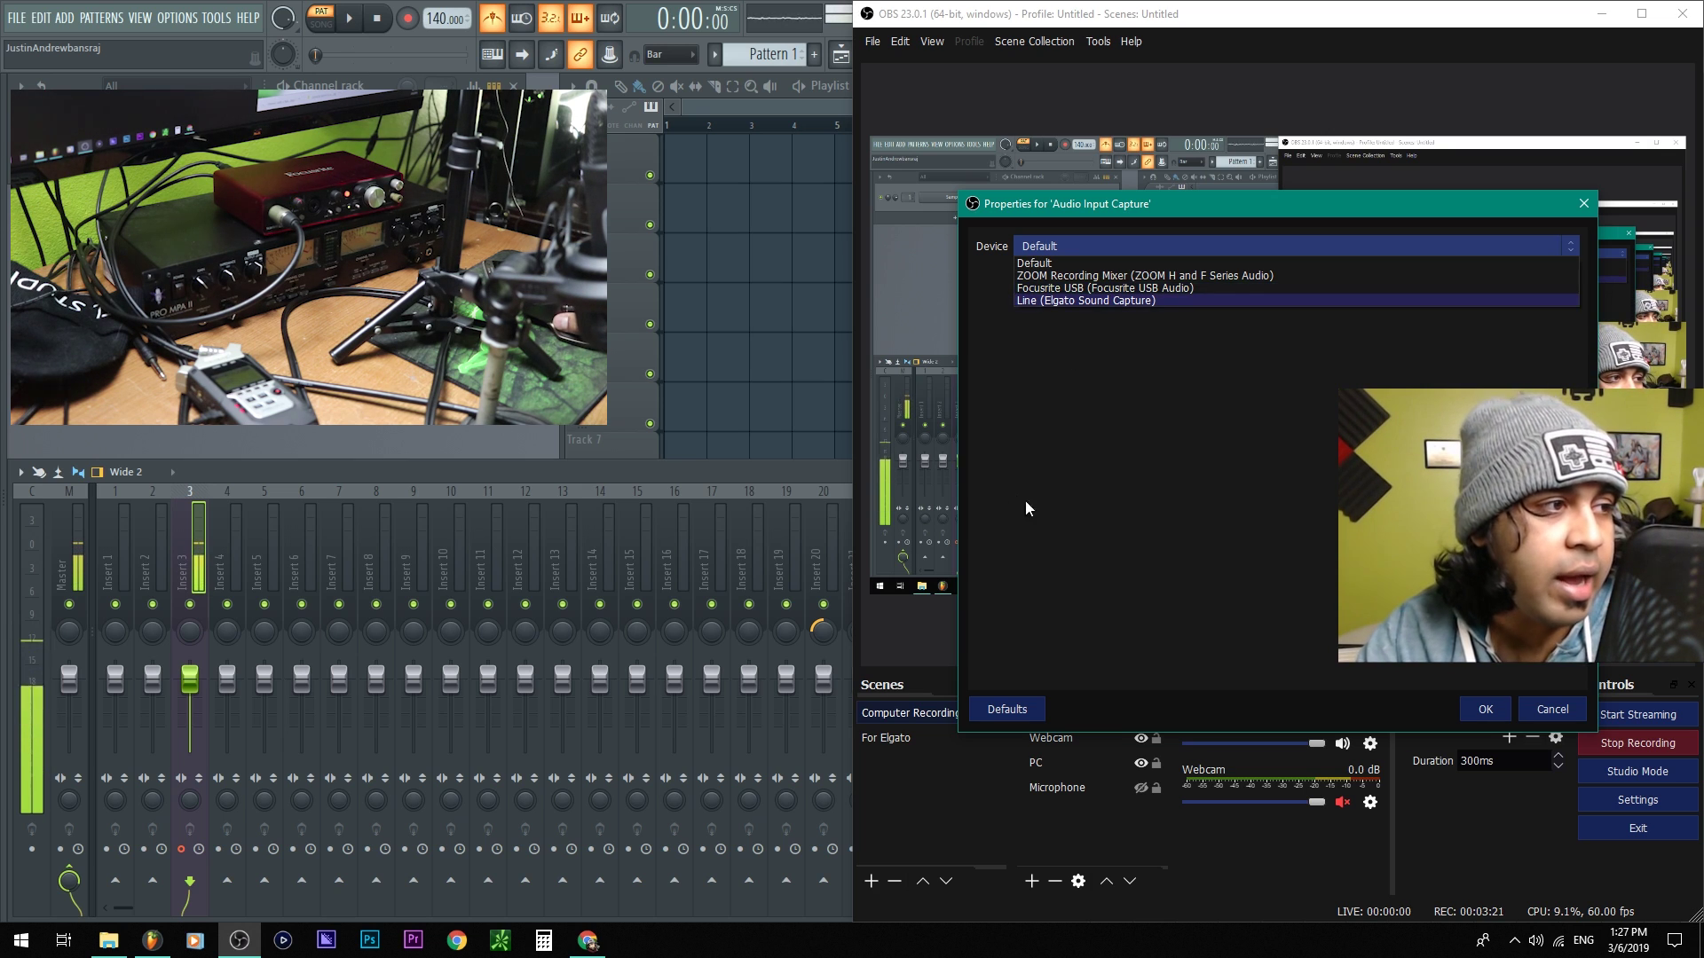
click(1056, 288)
click(1477, 710)
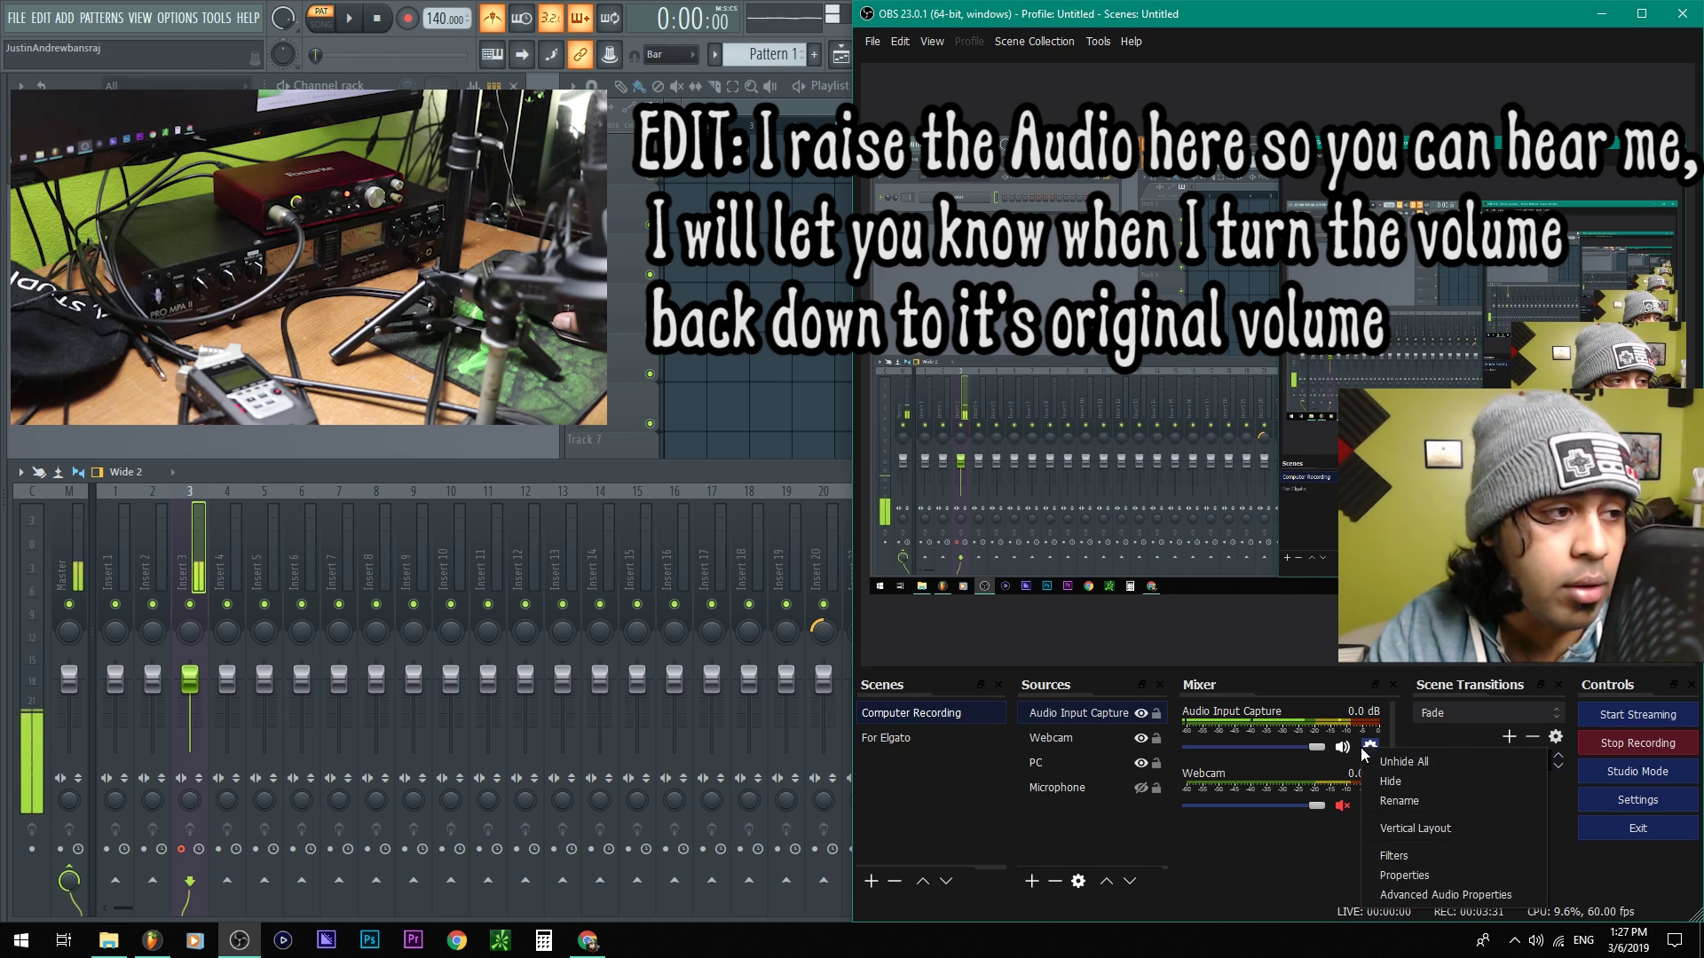
Review the Audio Input Capture's advanced audio properties and remove that source from the scene
click(1420, 892)
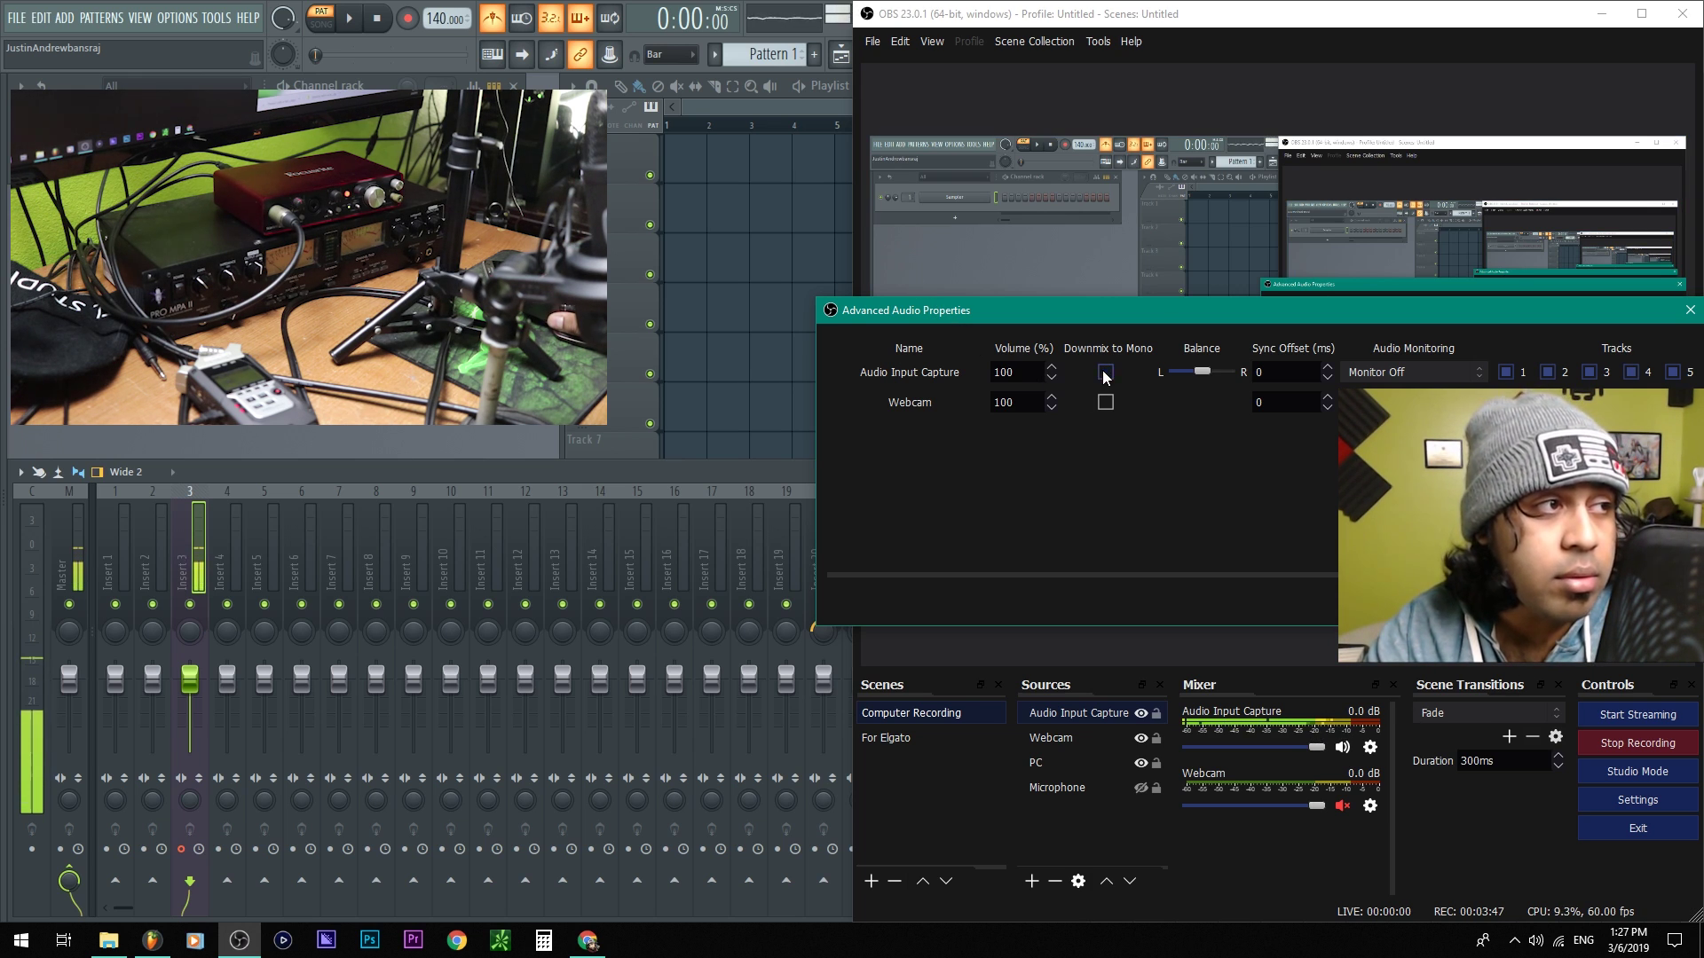
click(1657, 605)
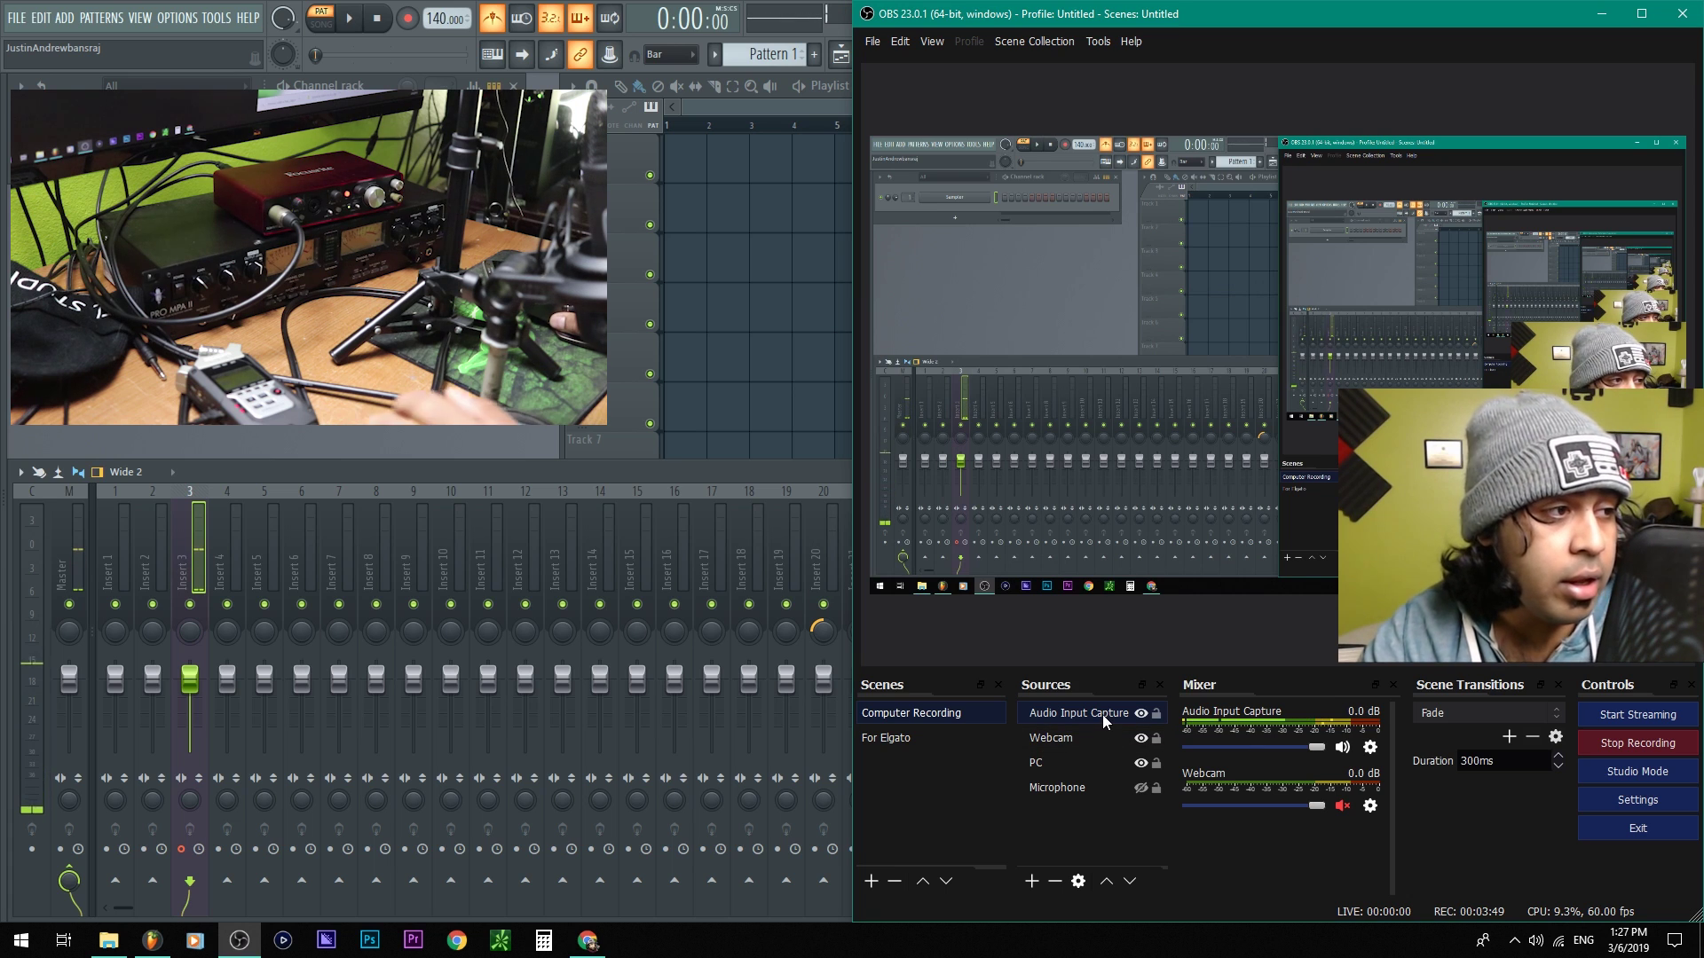
key(Delete)
key(Return)
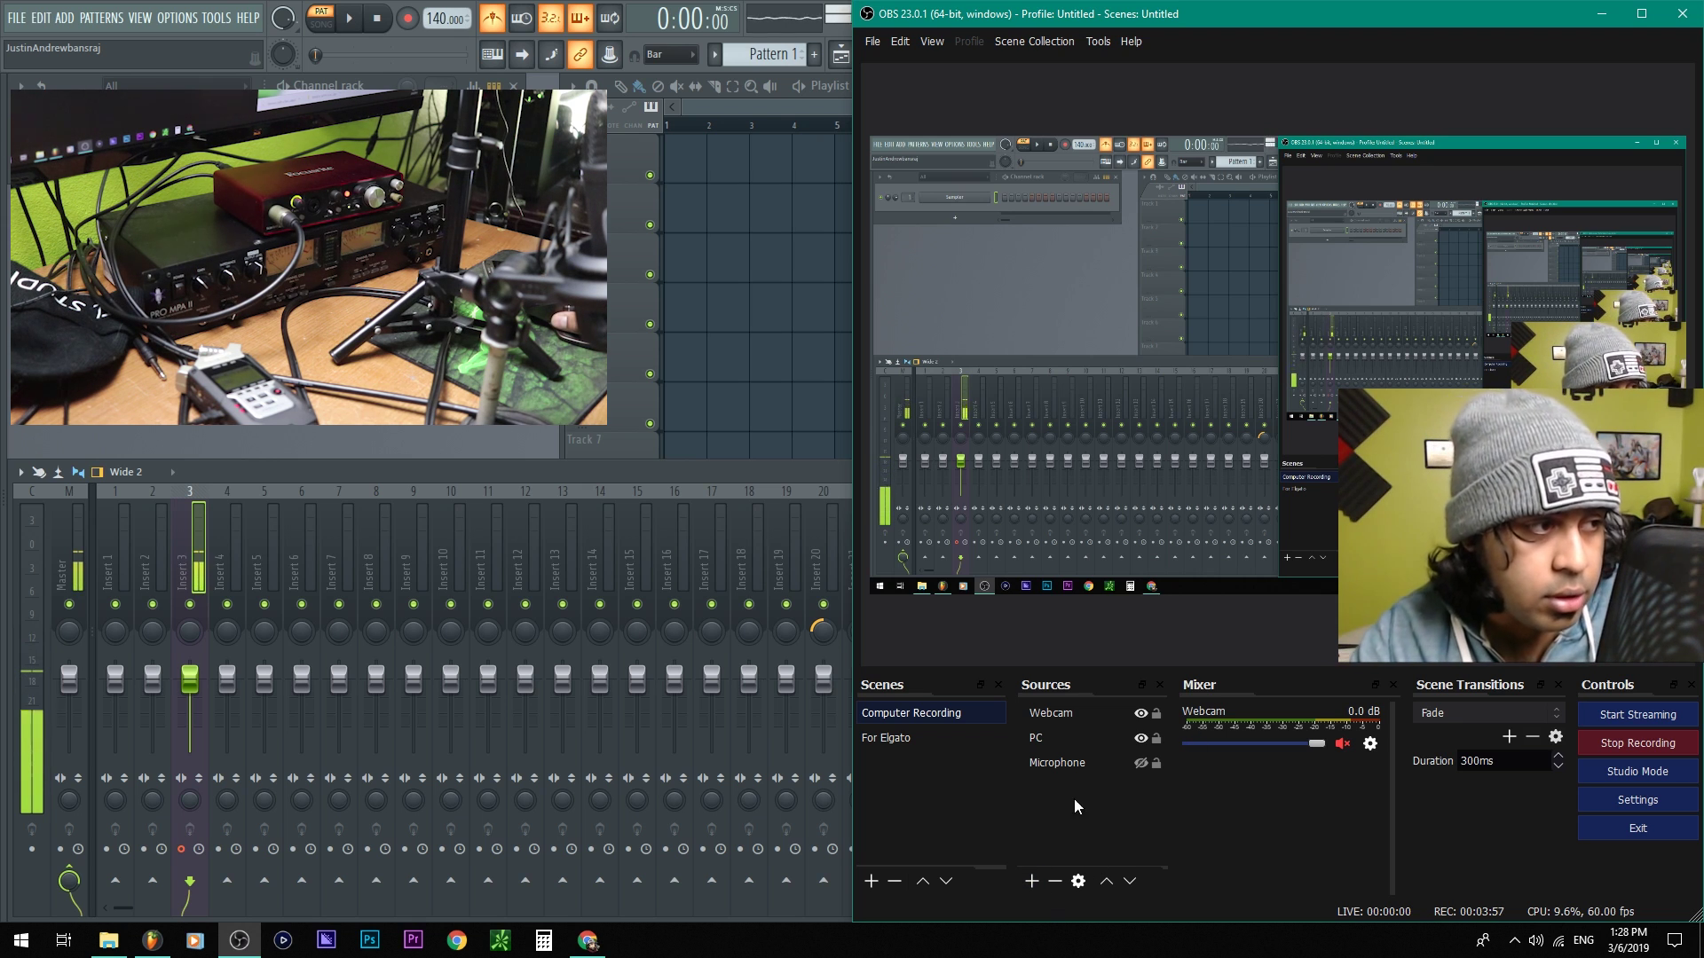
Set the Microphone source's device to ZOOM Recording Mixer (ZOOM H and F Series Audio) and make the source visible
double_click(1088, 763)
click(1144, 241)
click(1134, 278)
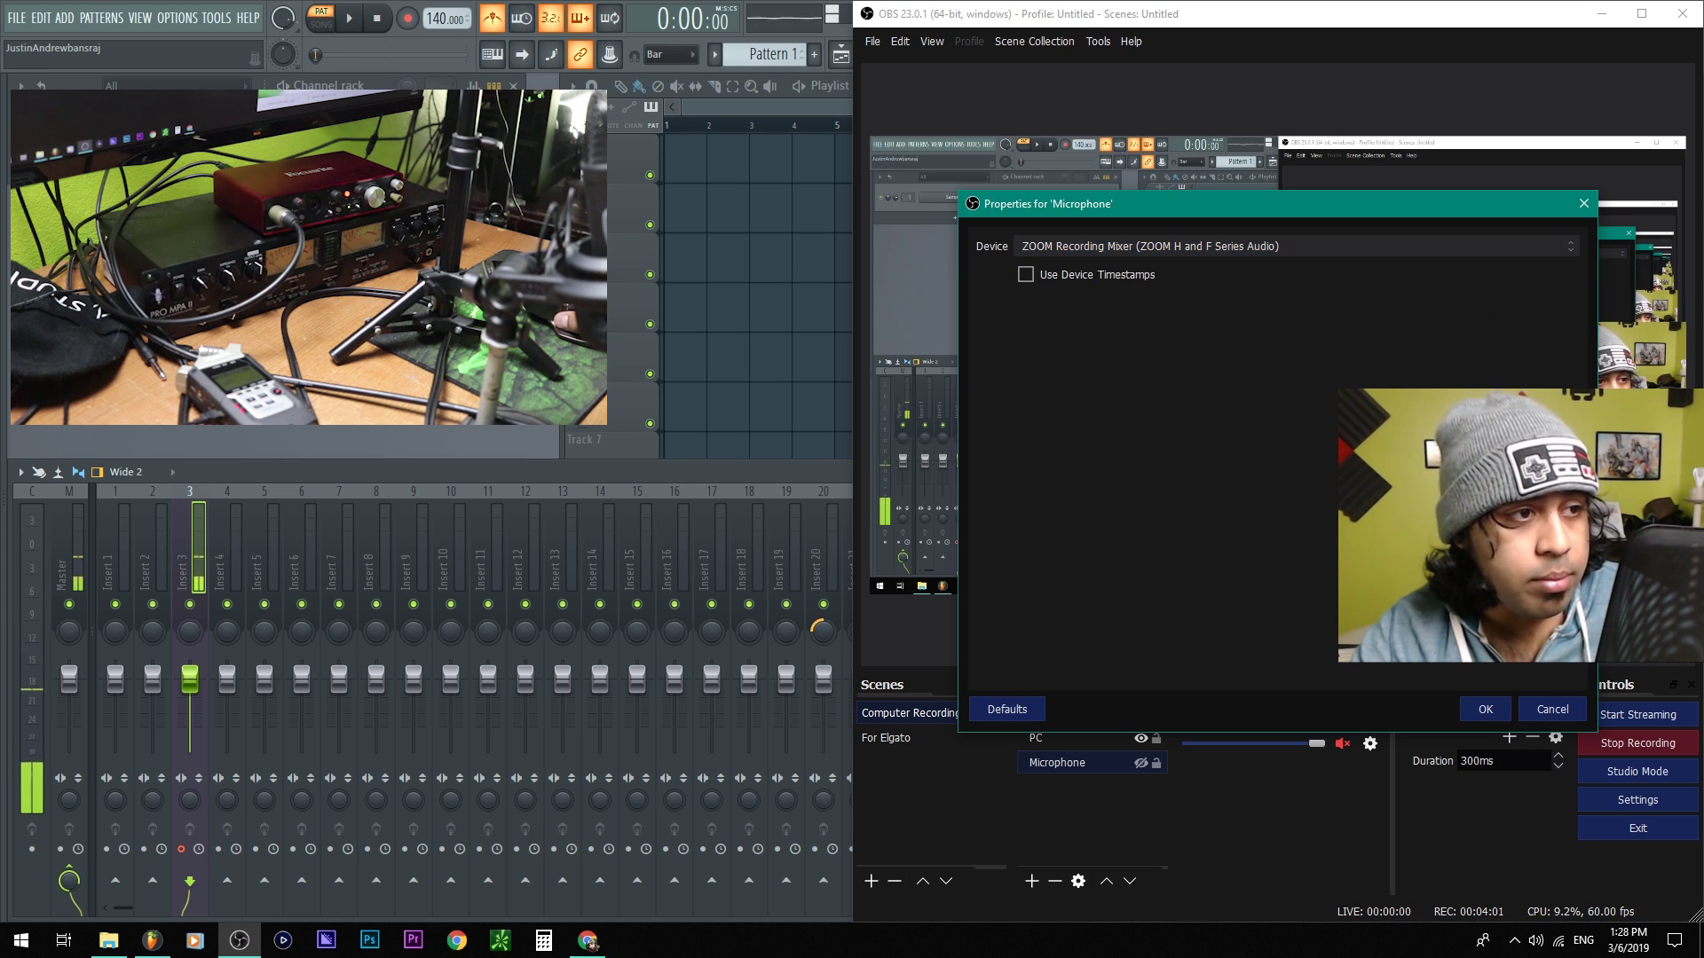
click(1487, 707)
click(1141, 763)
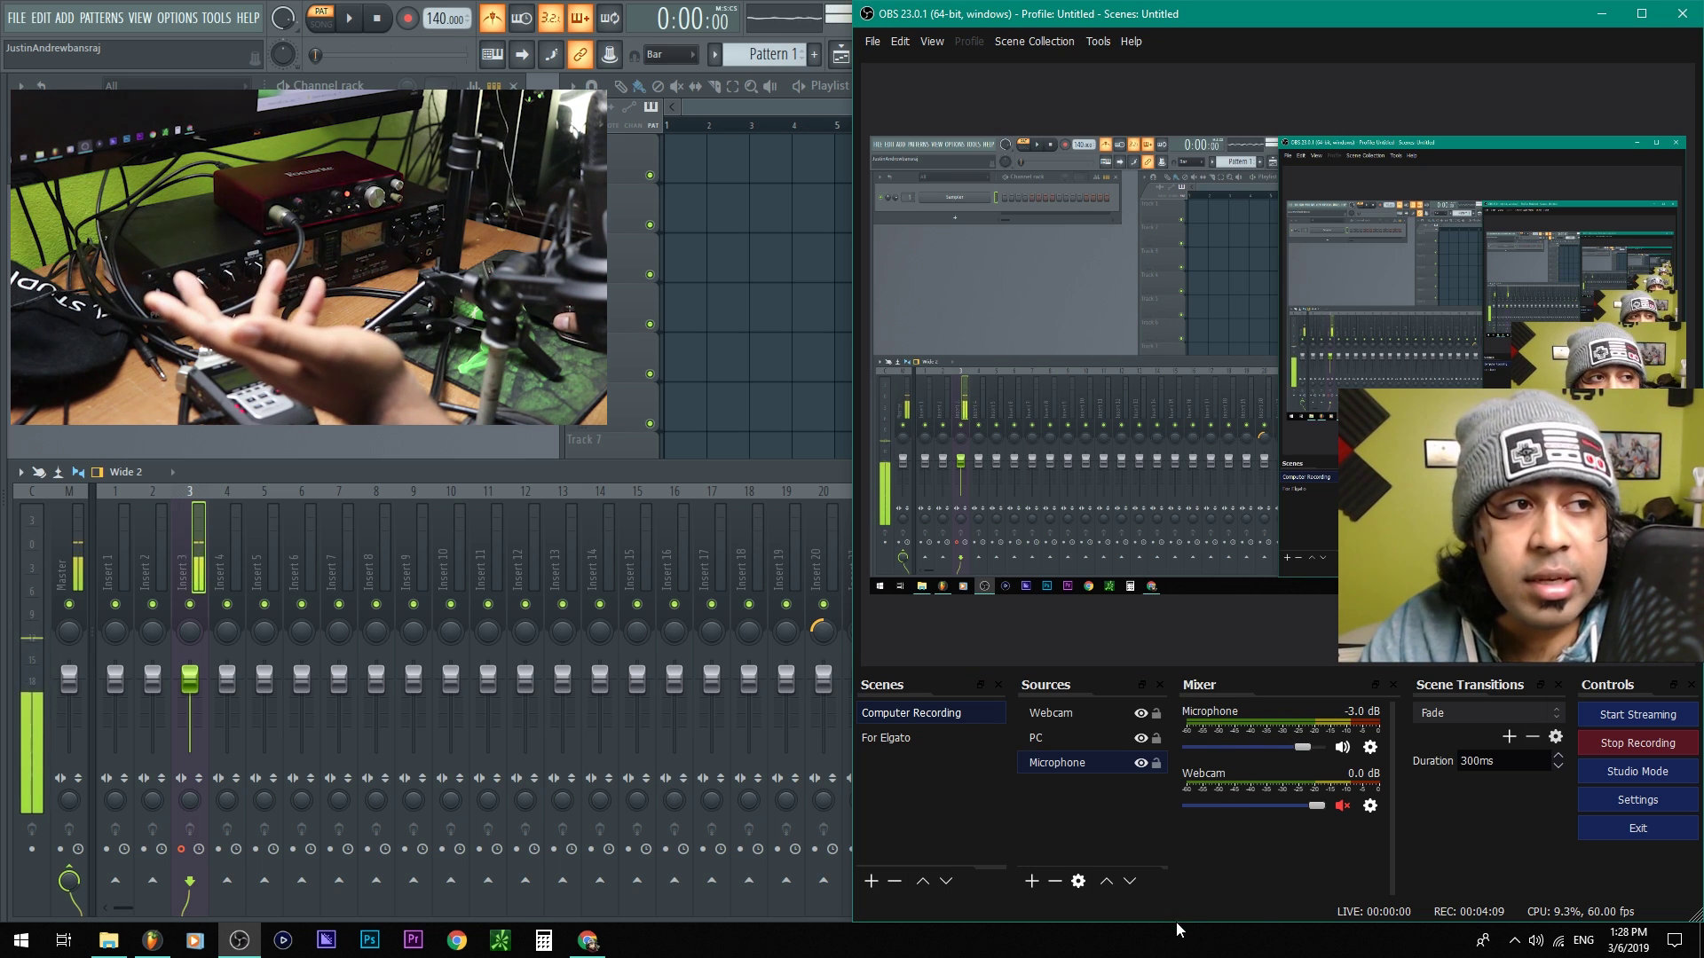
Restart the recording and reconfirm ZOOM Recording Mixer (ZOOM H and F Series Audio) as the Microphone source's device
click(1628, 746)
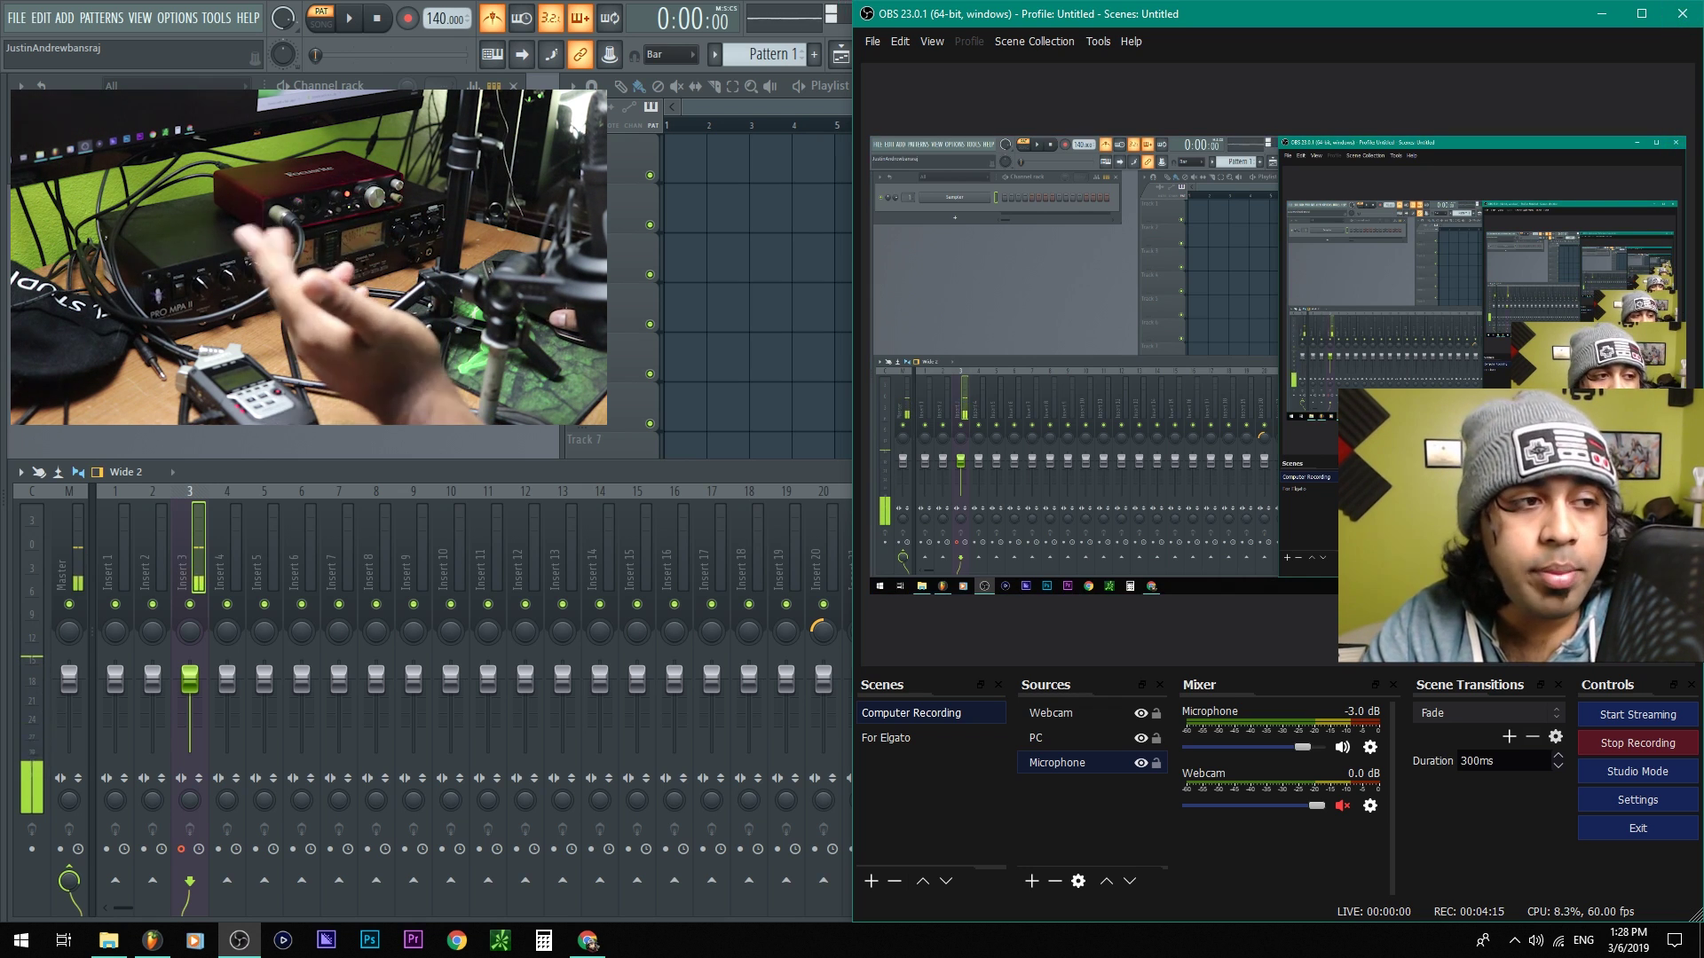
click(1626, 742)
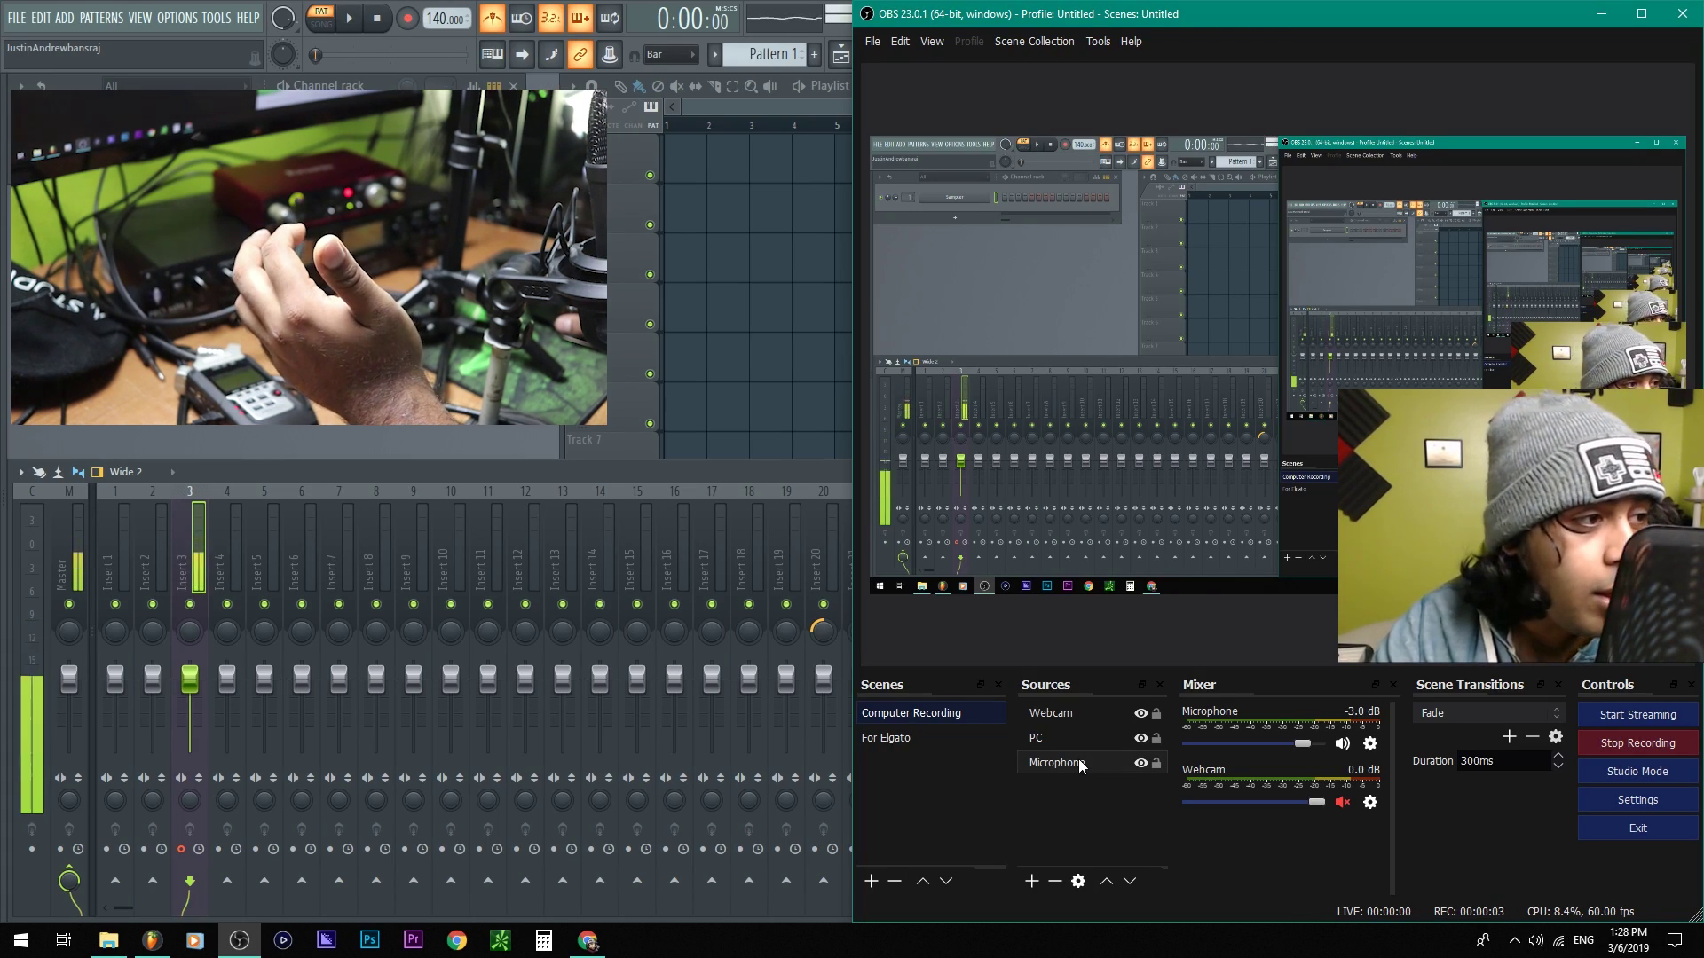
click(1072, 760)
double_click(1072, 761)
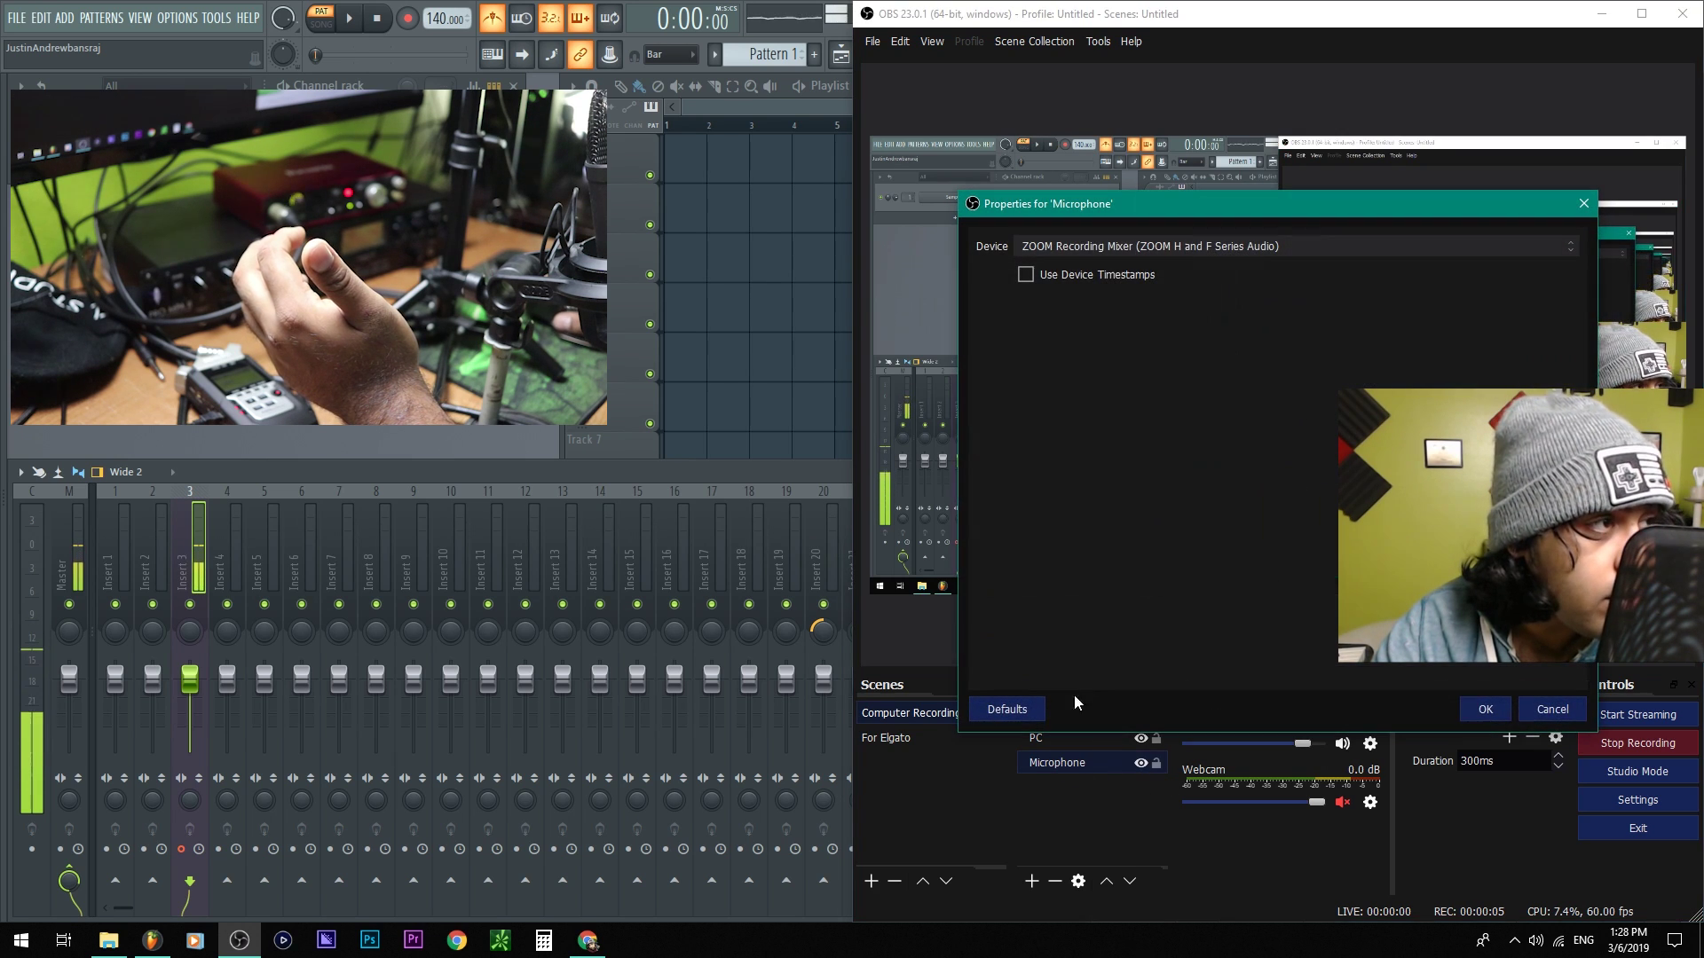
click(1114, 246)
click(1111, 278)
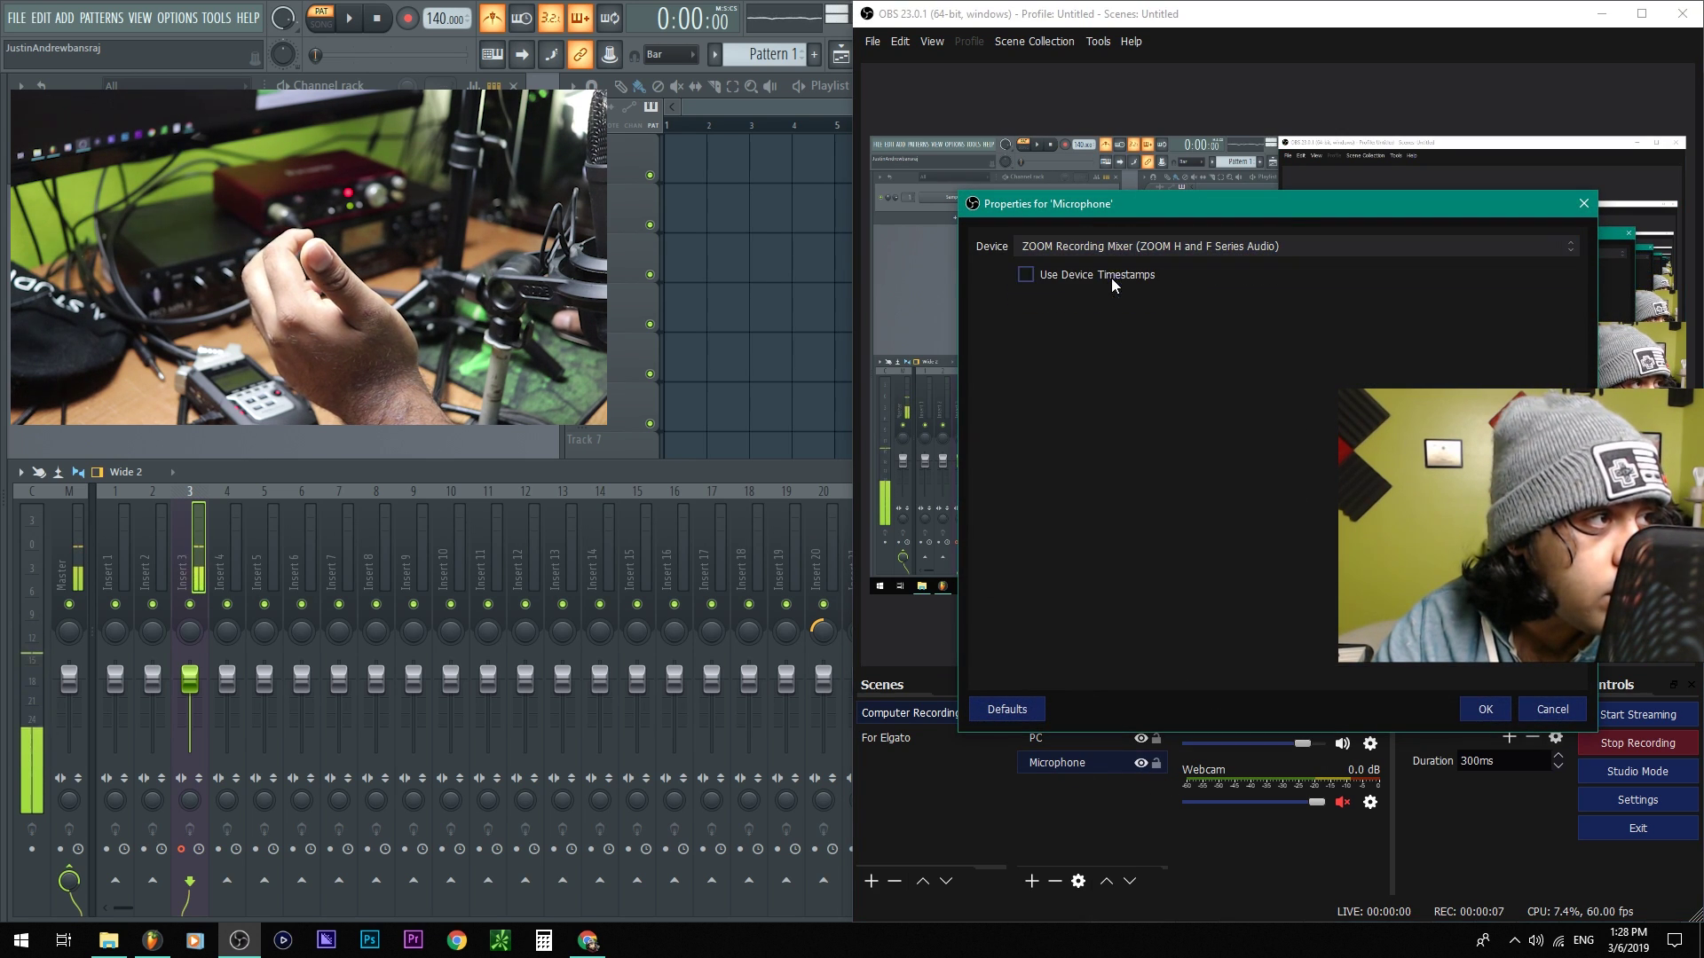
click(1491, 715)
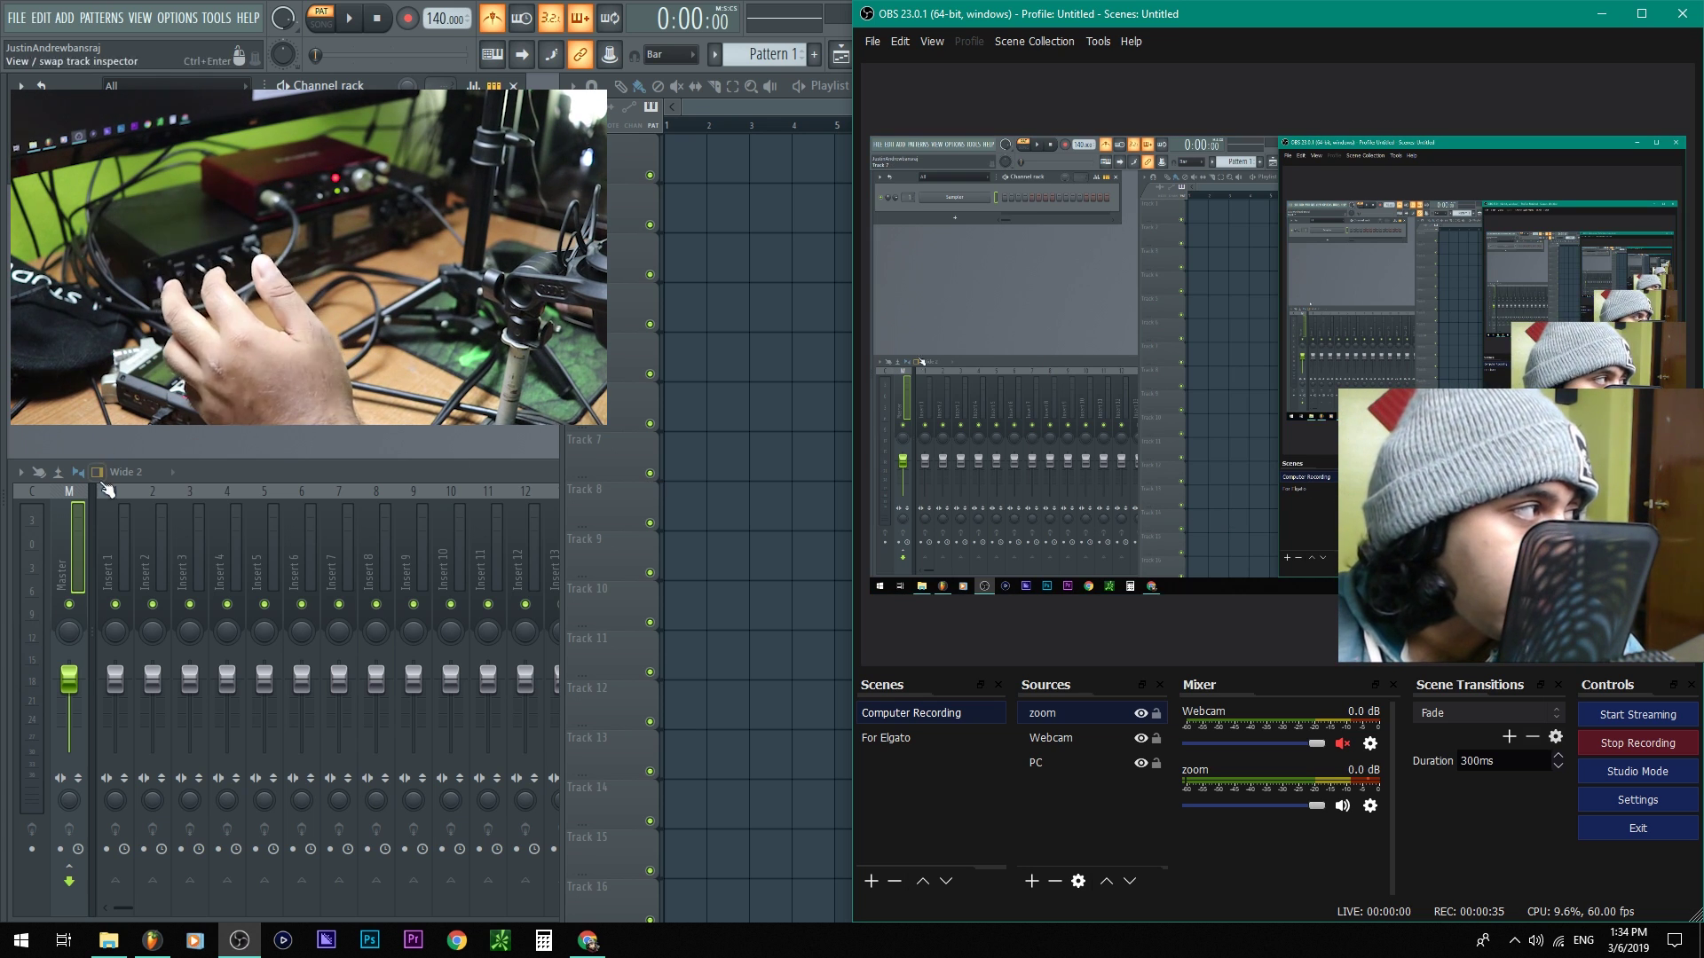
Switch to FL Studio and assign the mono Input 1 of Focusrite USB ASIO to mixer track Insert 5
click(266, 532)
click(960, 498)
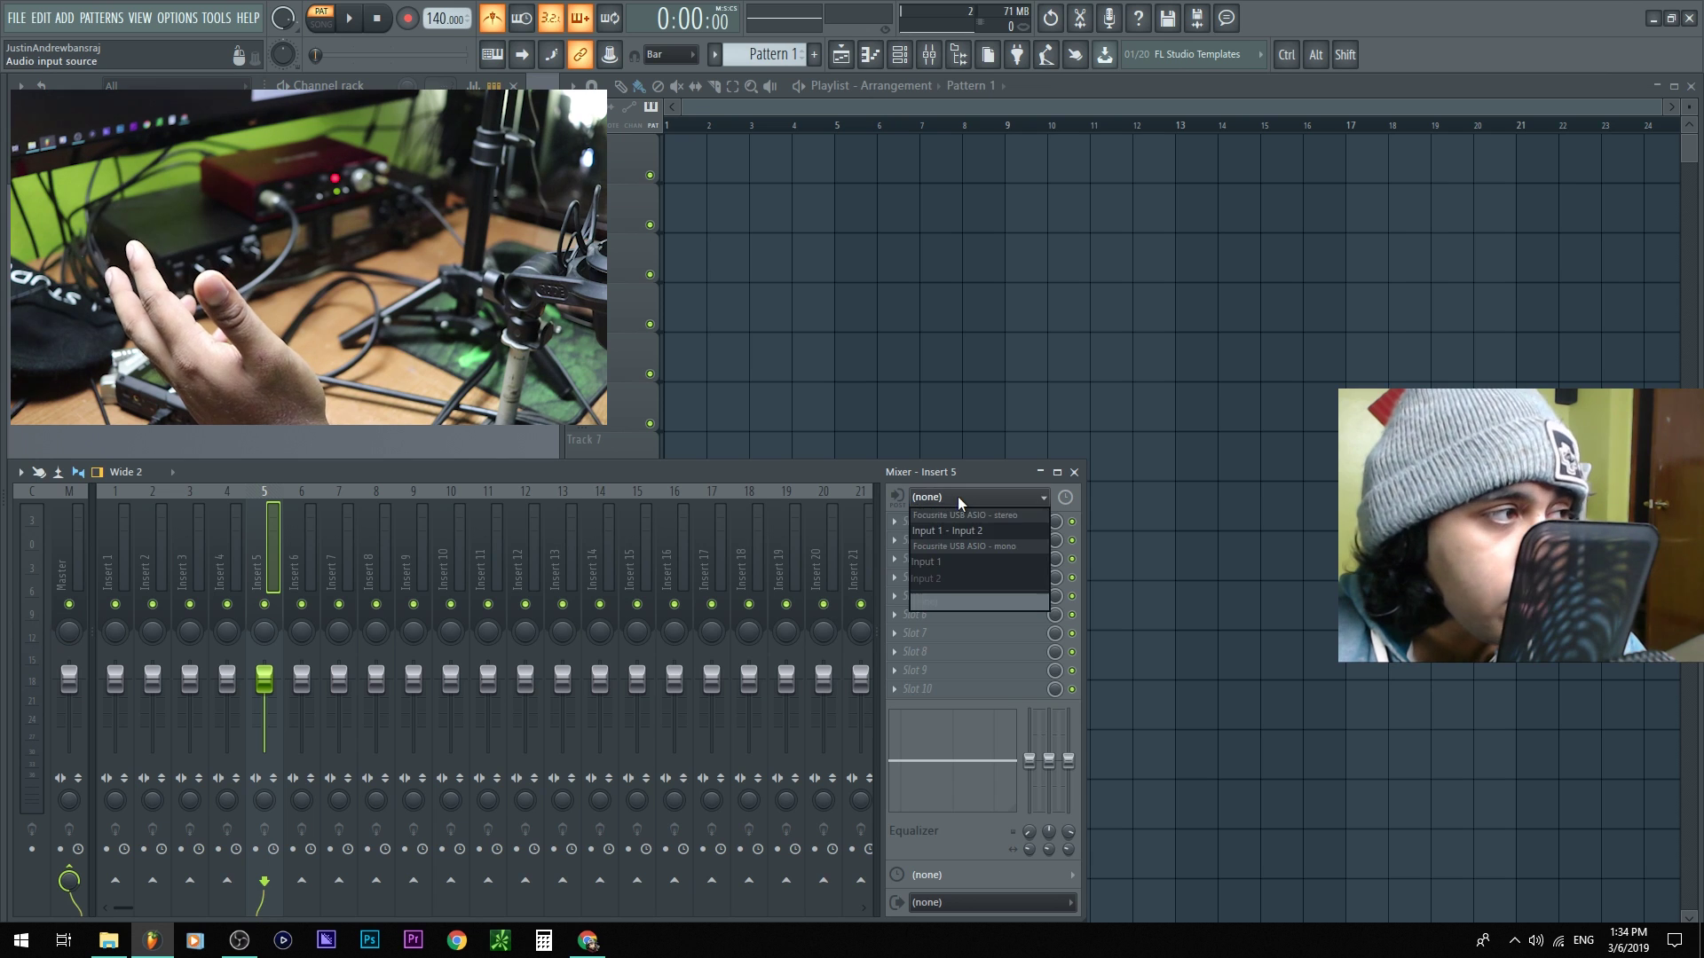
click(928, 562)
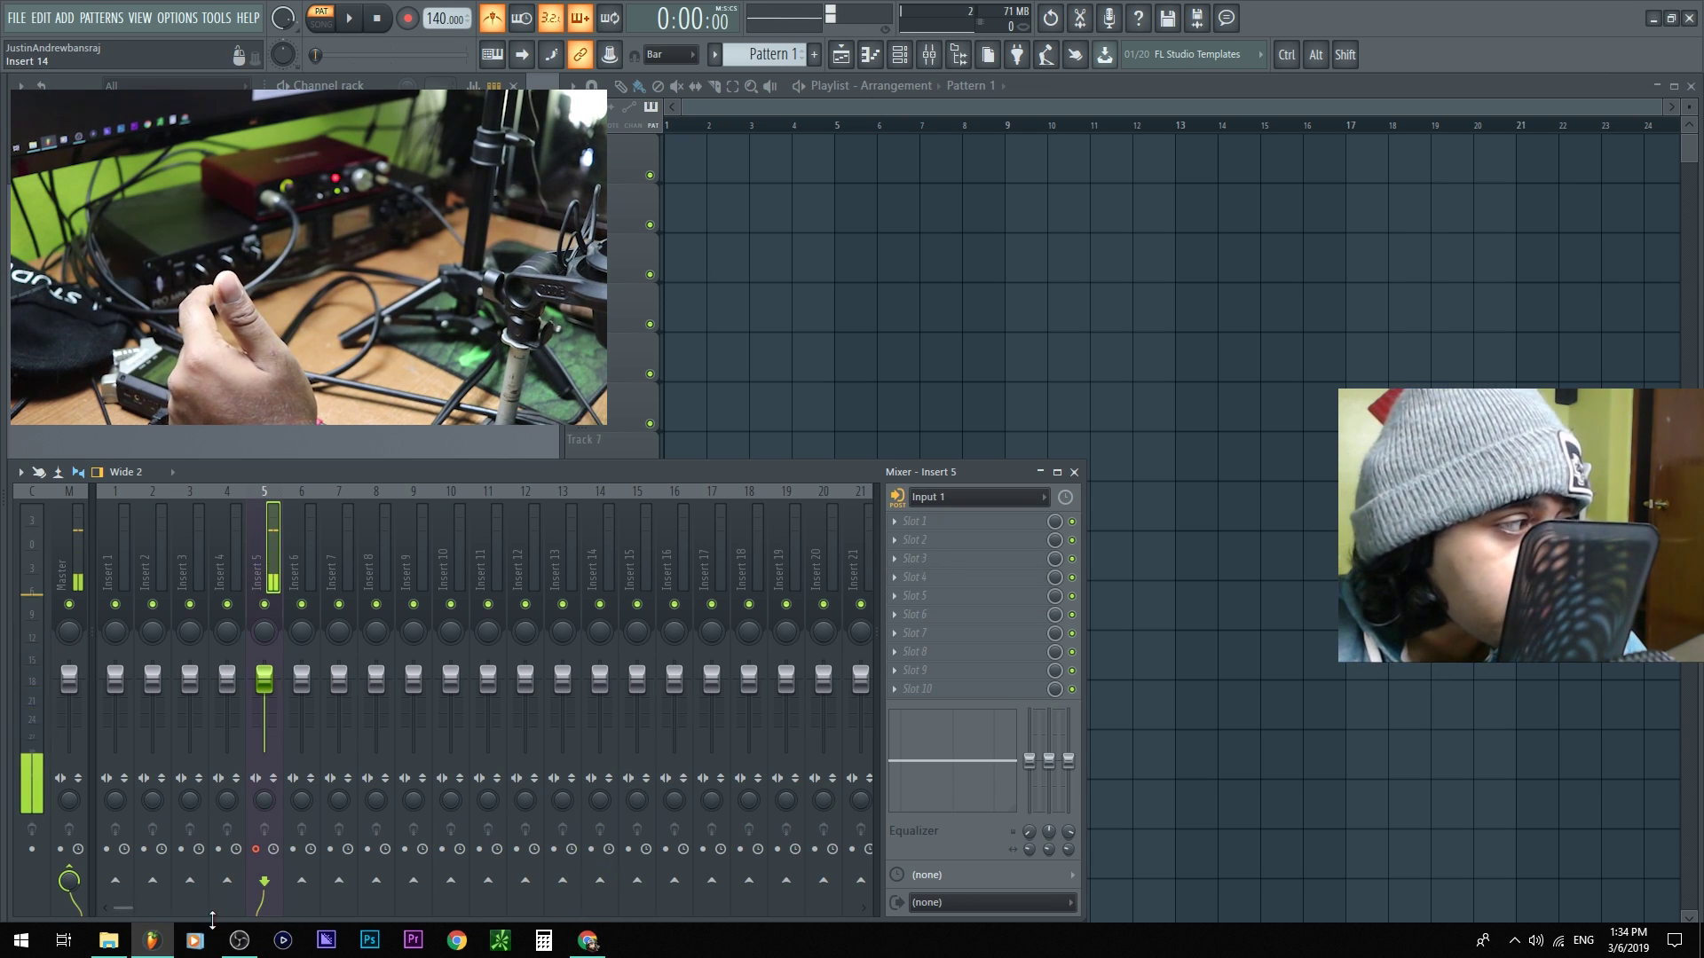
Compare the microphone level on FL Studio's Insert 5 with the zoom source's level in the OBS mixer
click(238, 940)
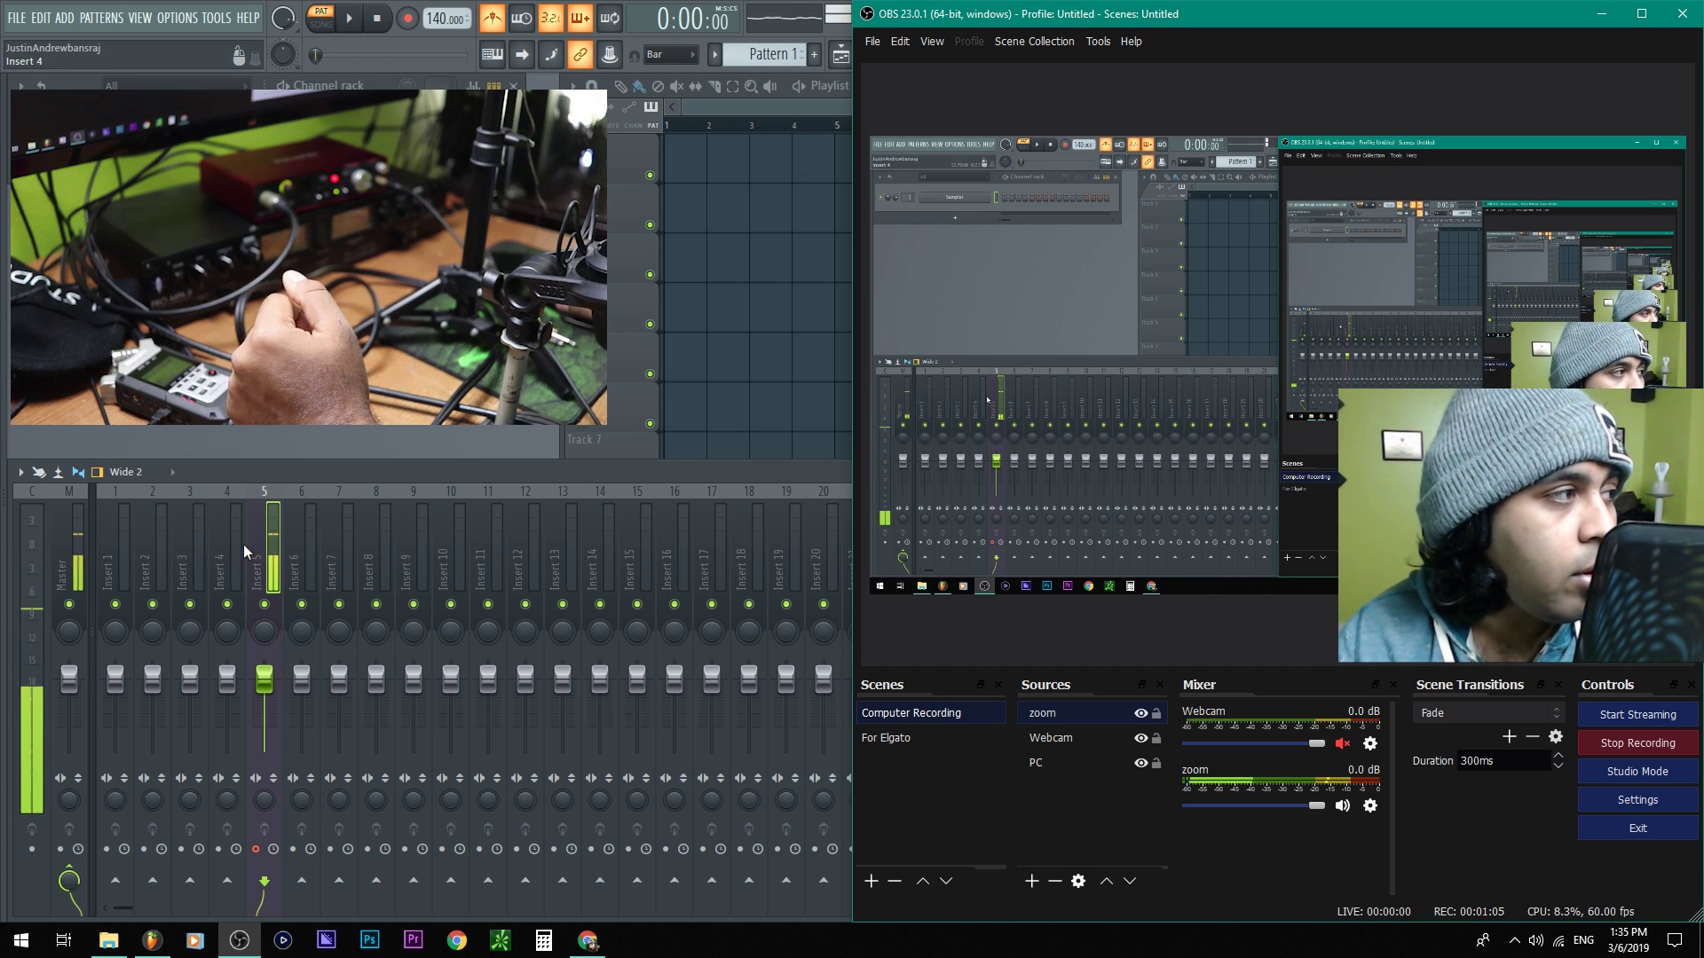
click(268, 548)
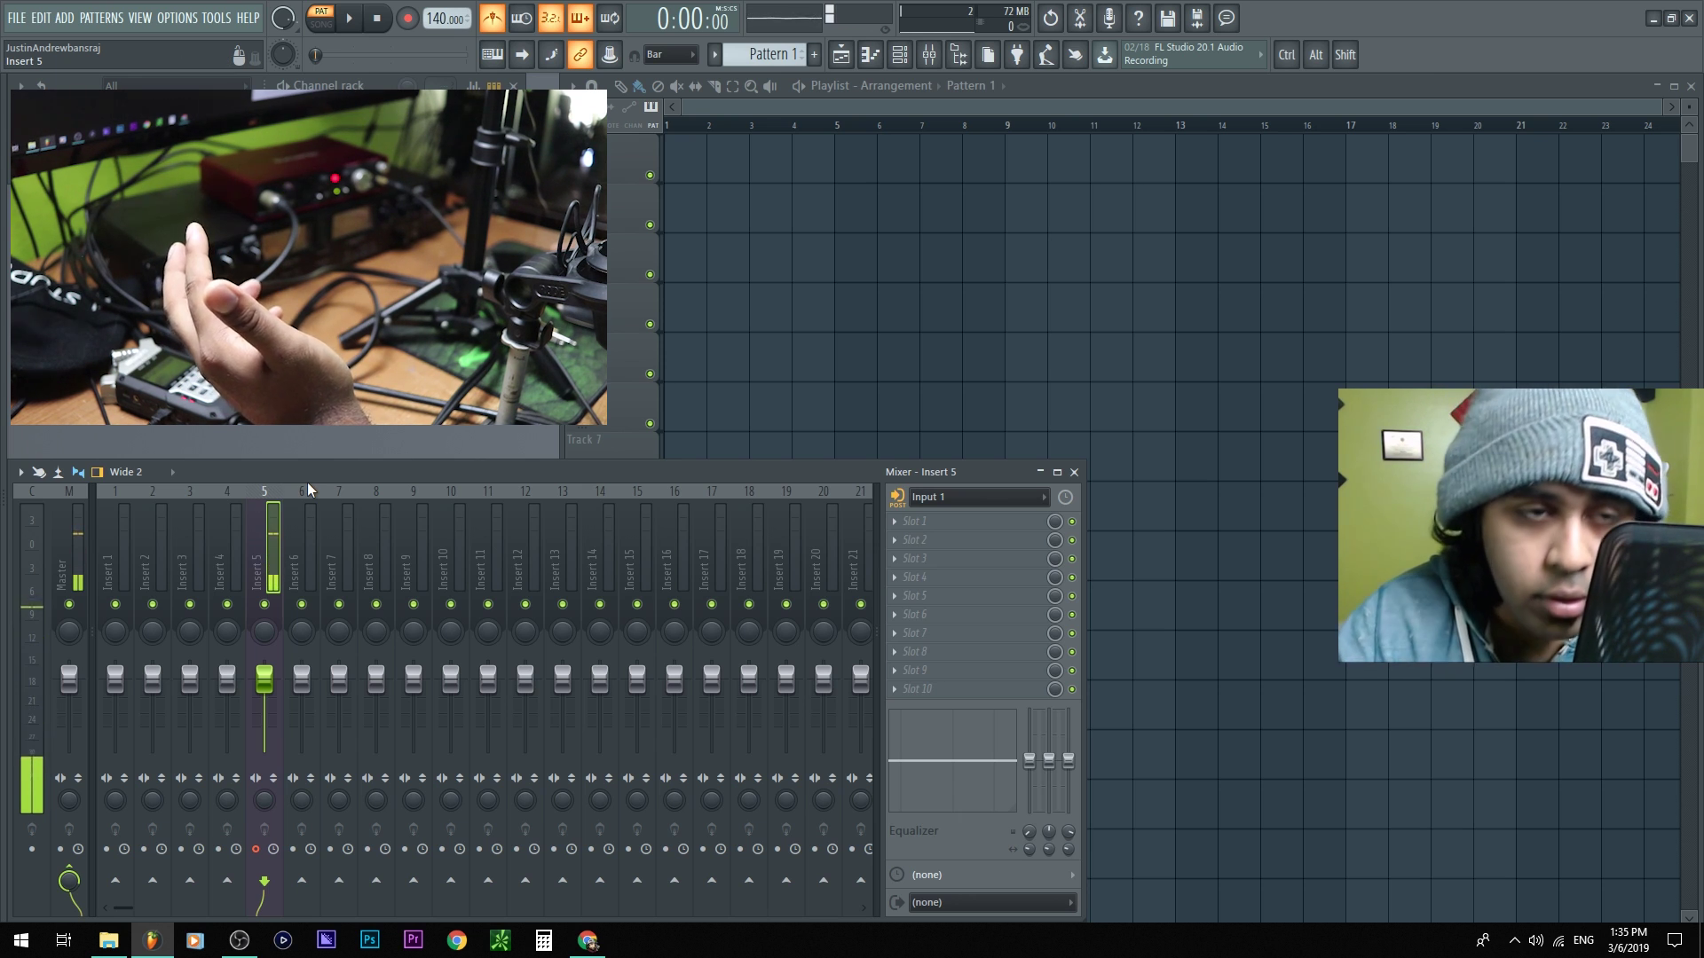
click(247, 947)
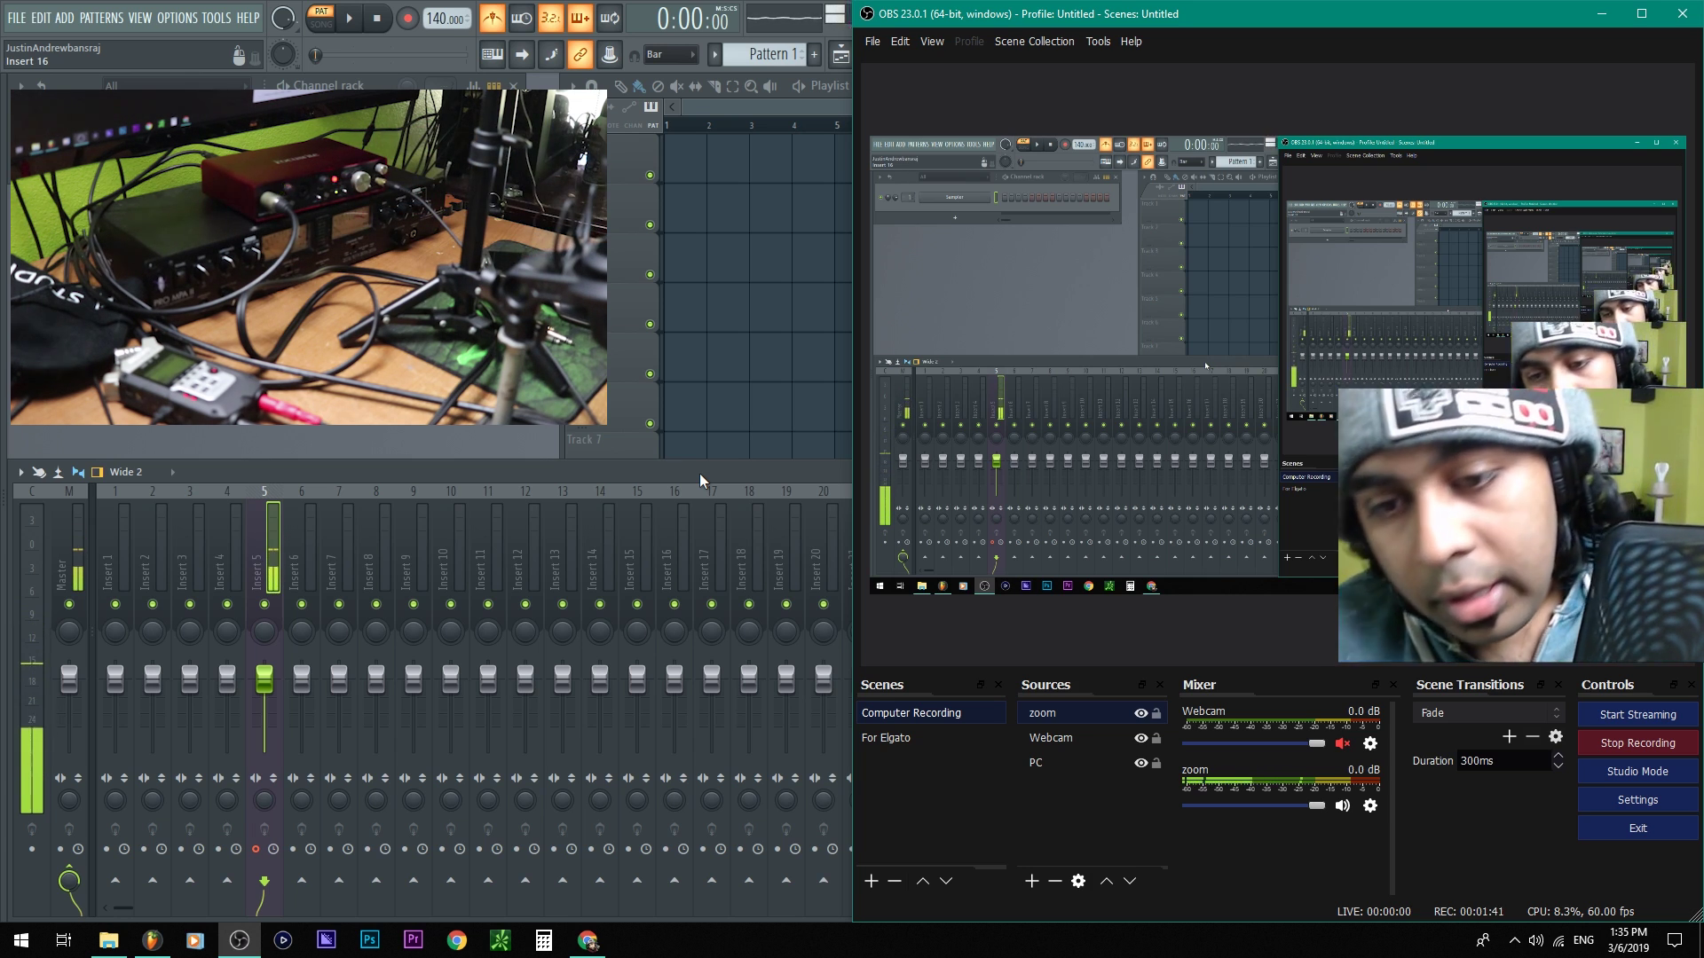
click(269, 578)
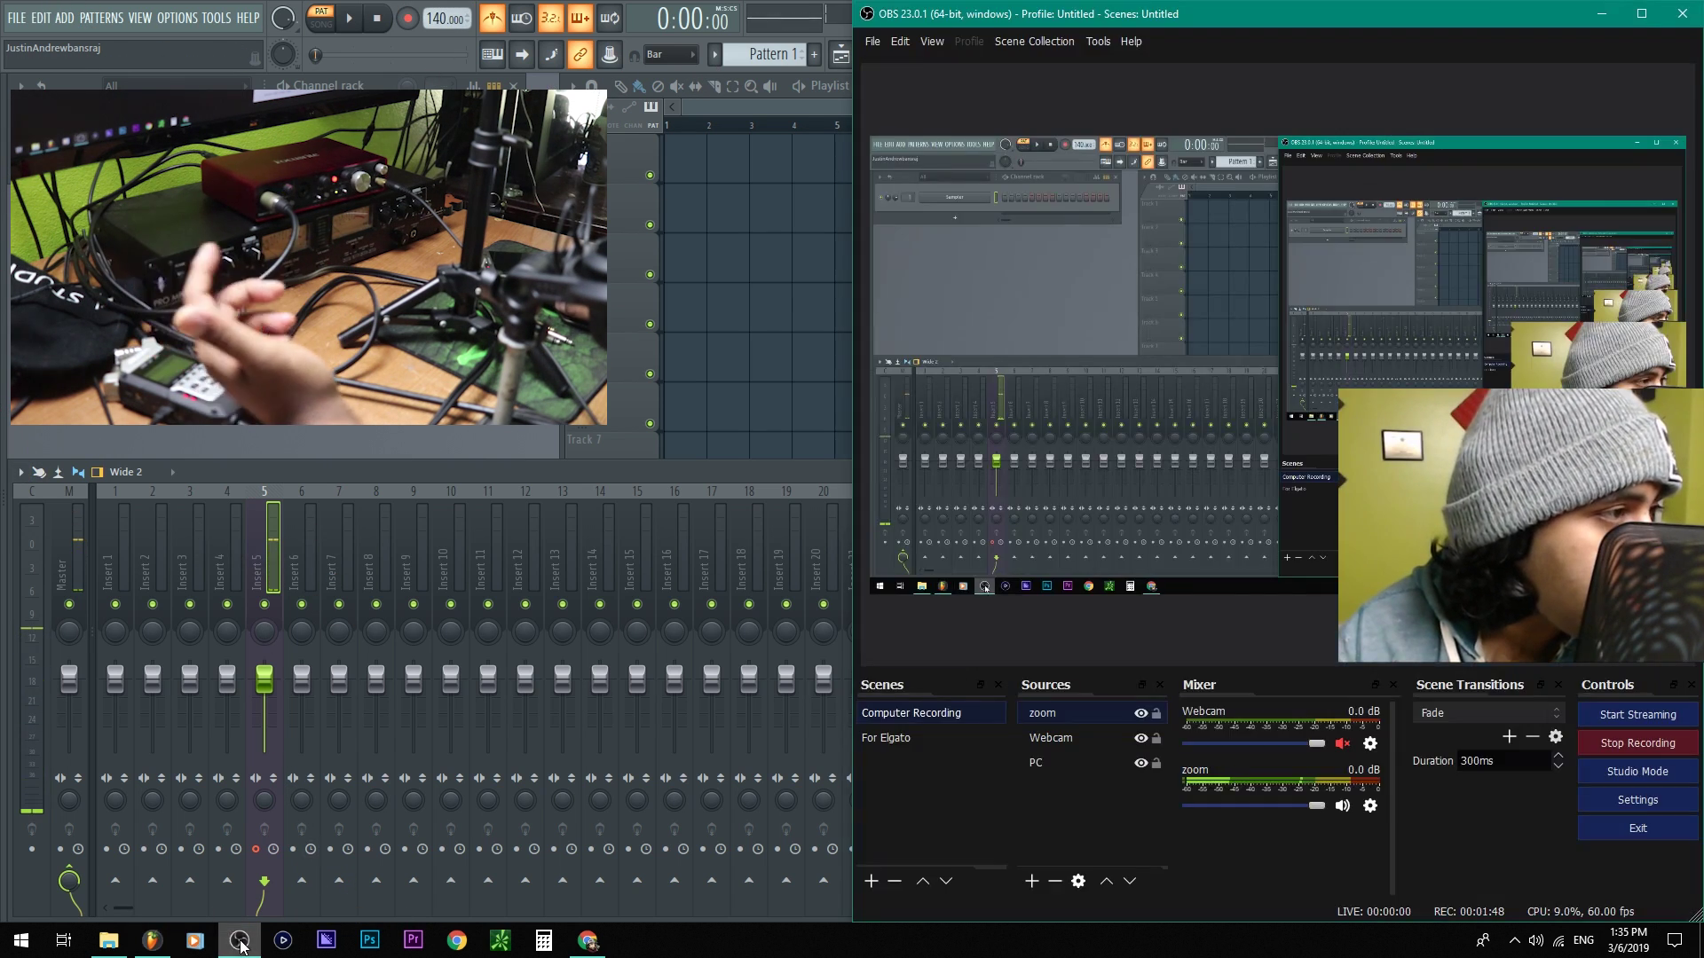
click(239, 941)
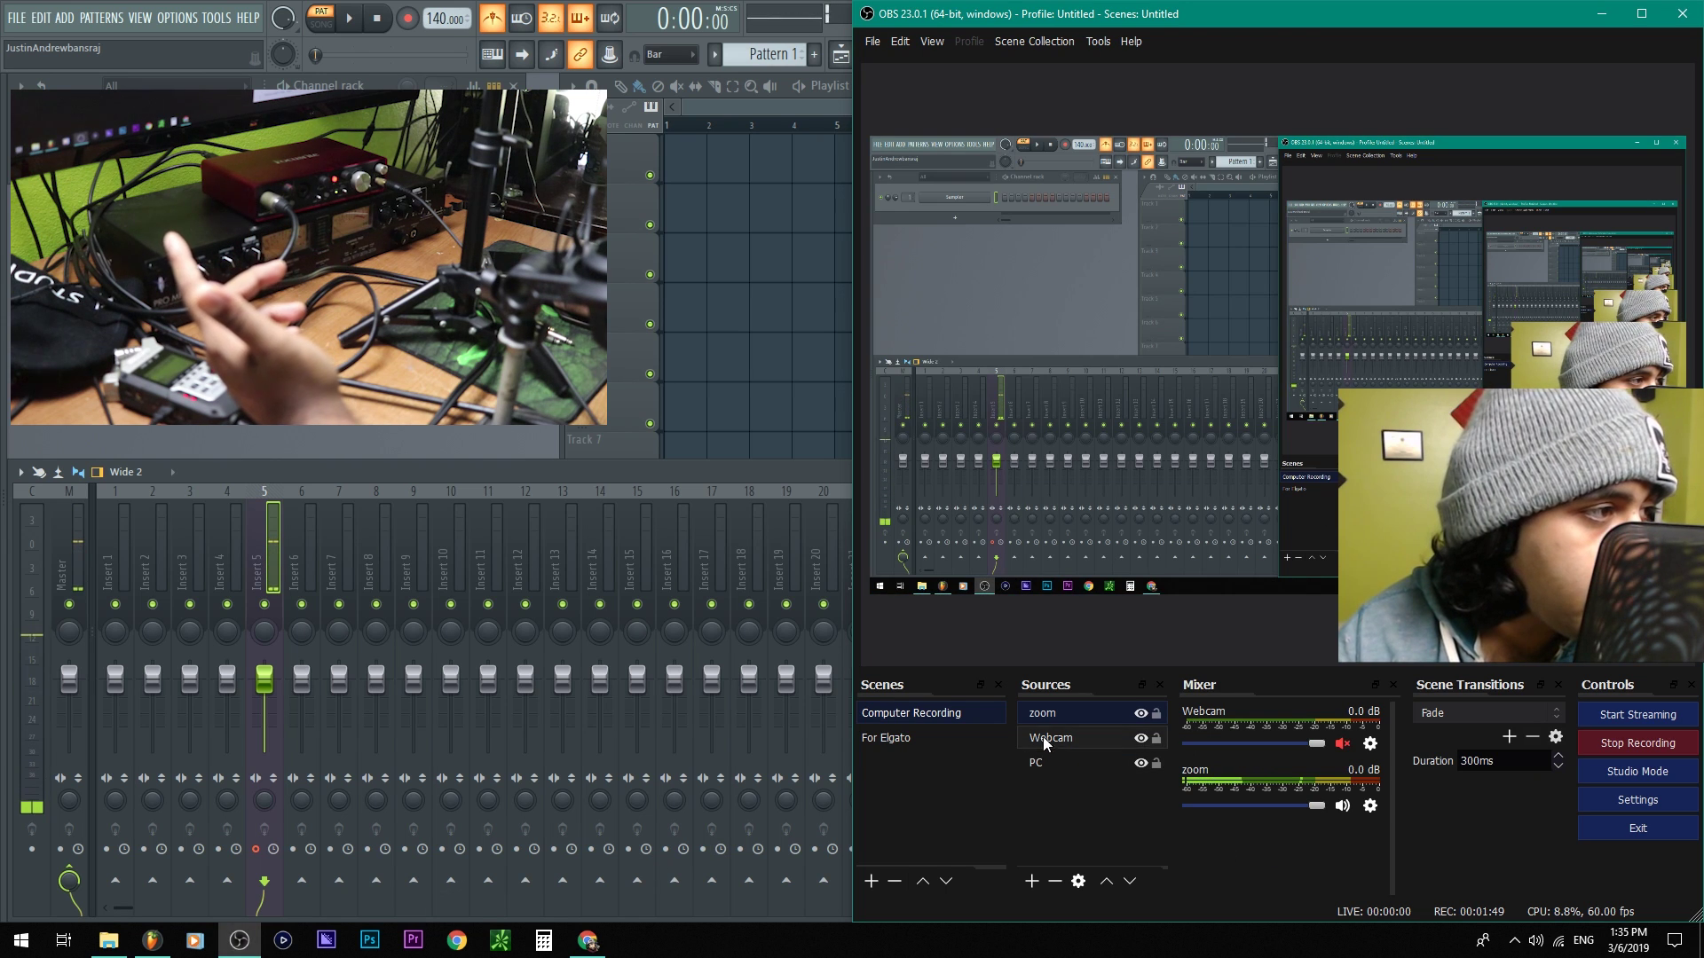
Review the zoom source's device properties and advanced audio properties, closing both without changes
double_click(1041, 714)
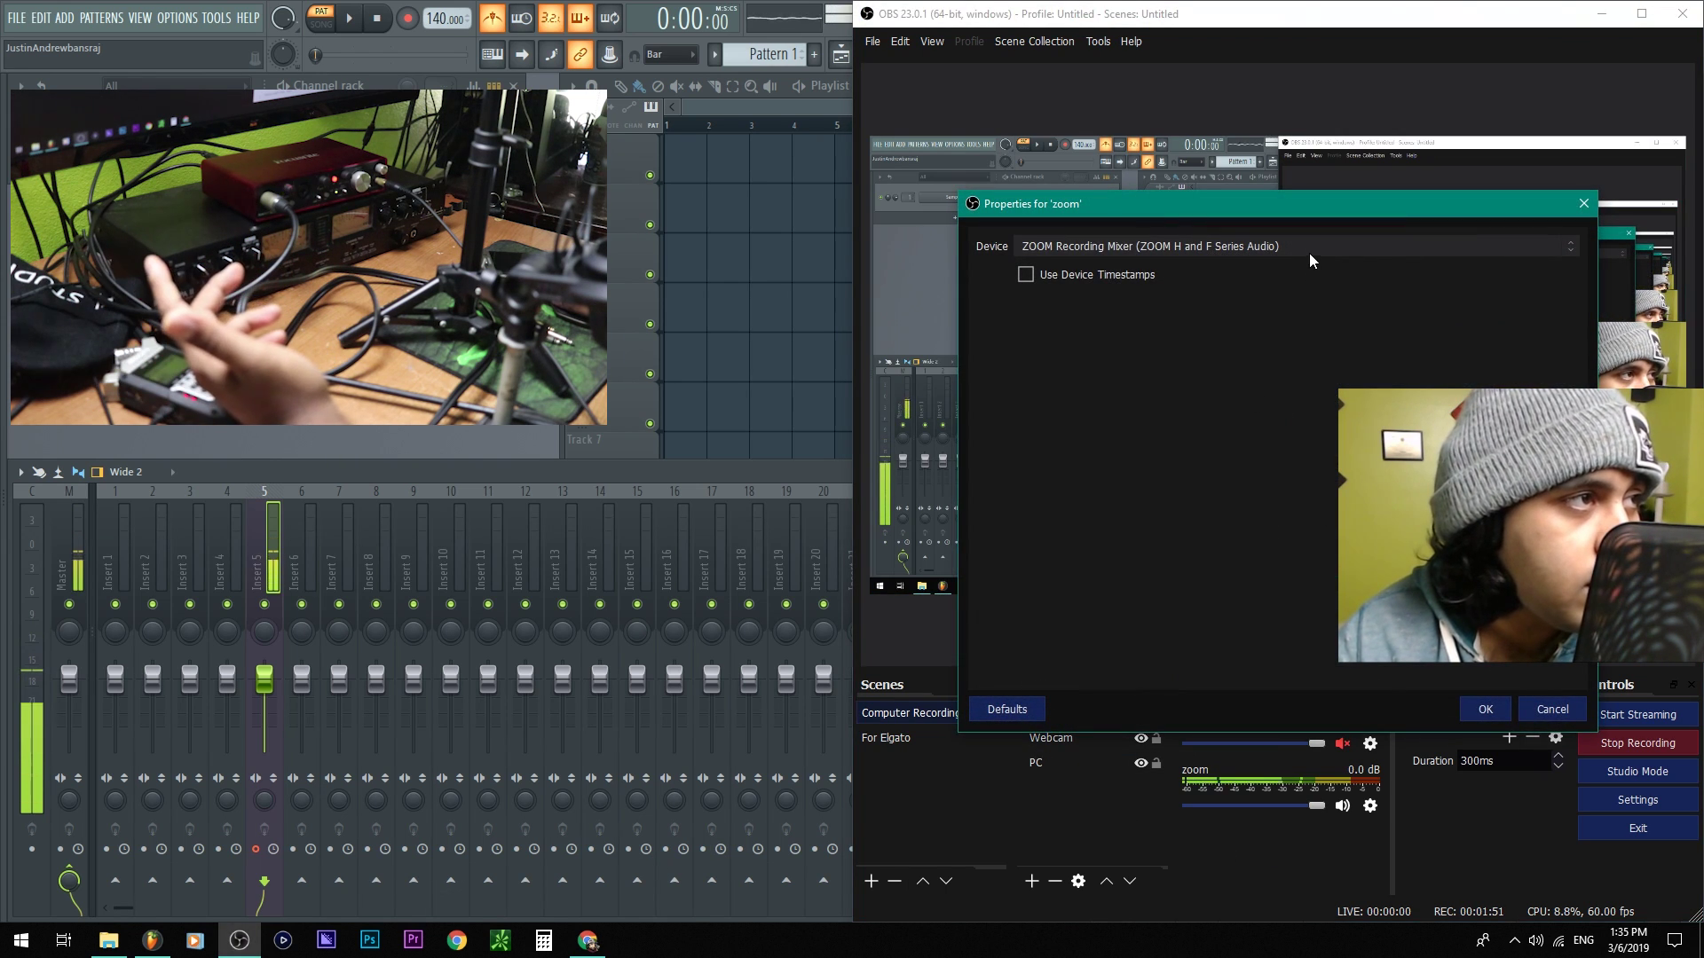
click(1552, 710)
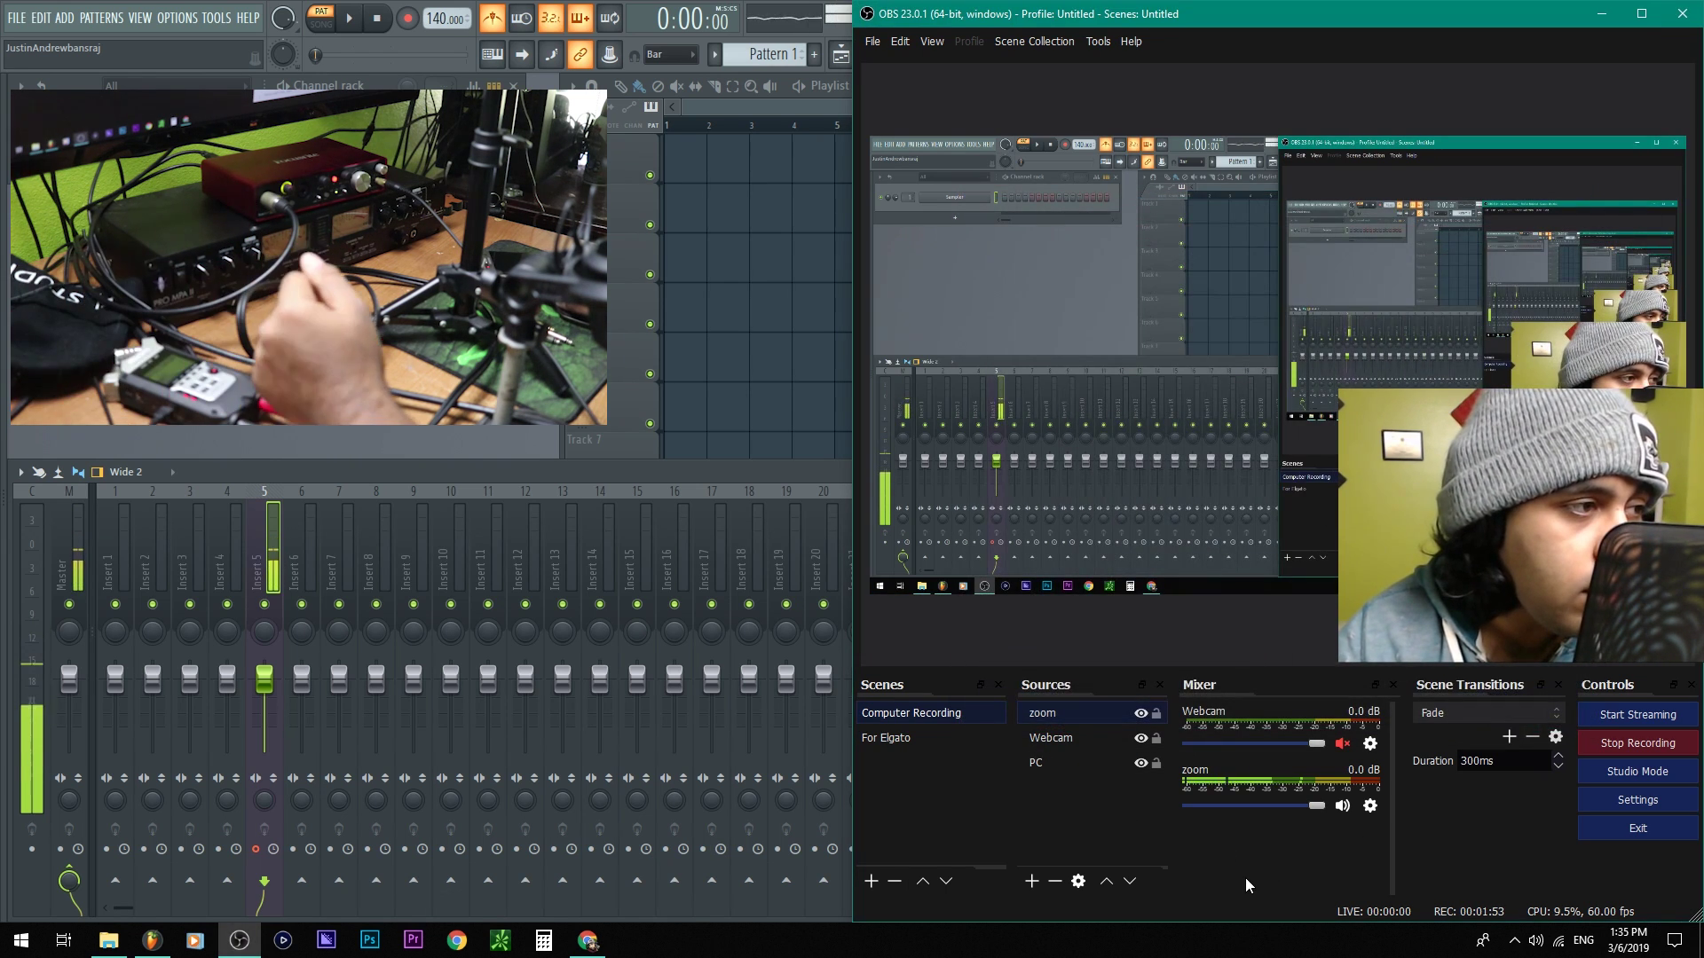
click(1370, 806)
click(1421, 786)
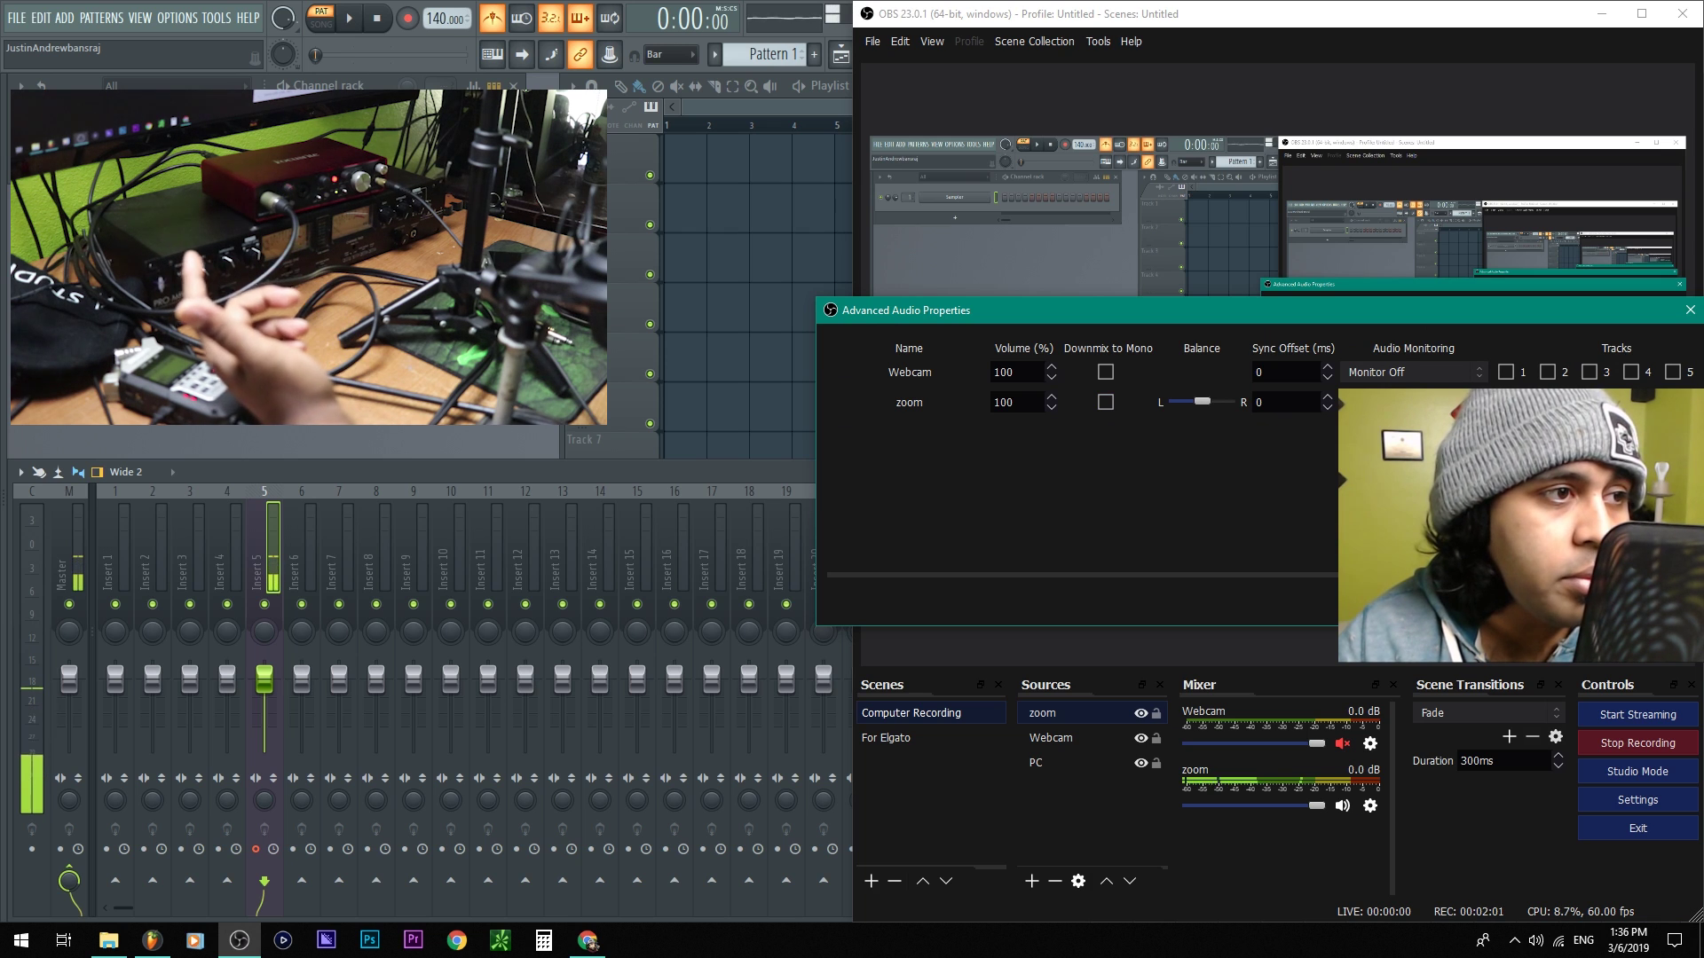
key(Escape)
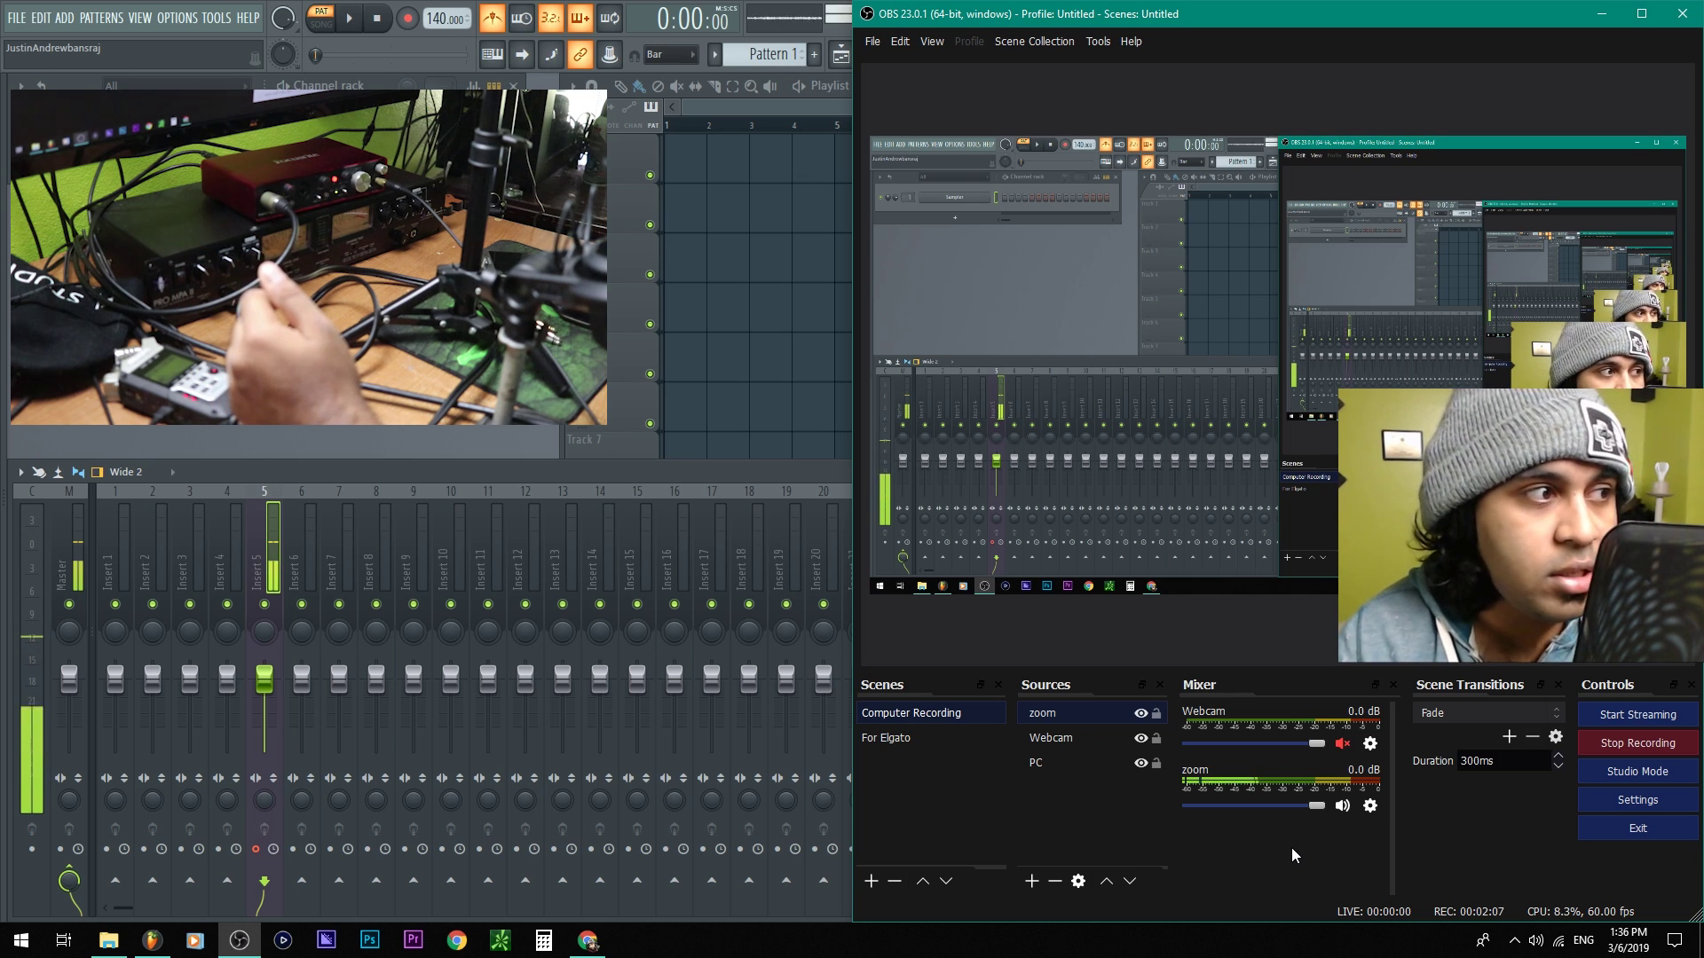
Switch to FL Studio and open the 2-12-2019.flp project, discarding the changes to untitled.flp
click(17, 25)
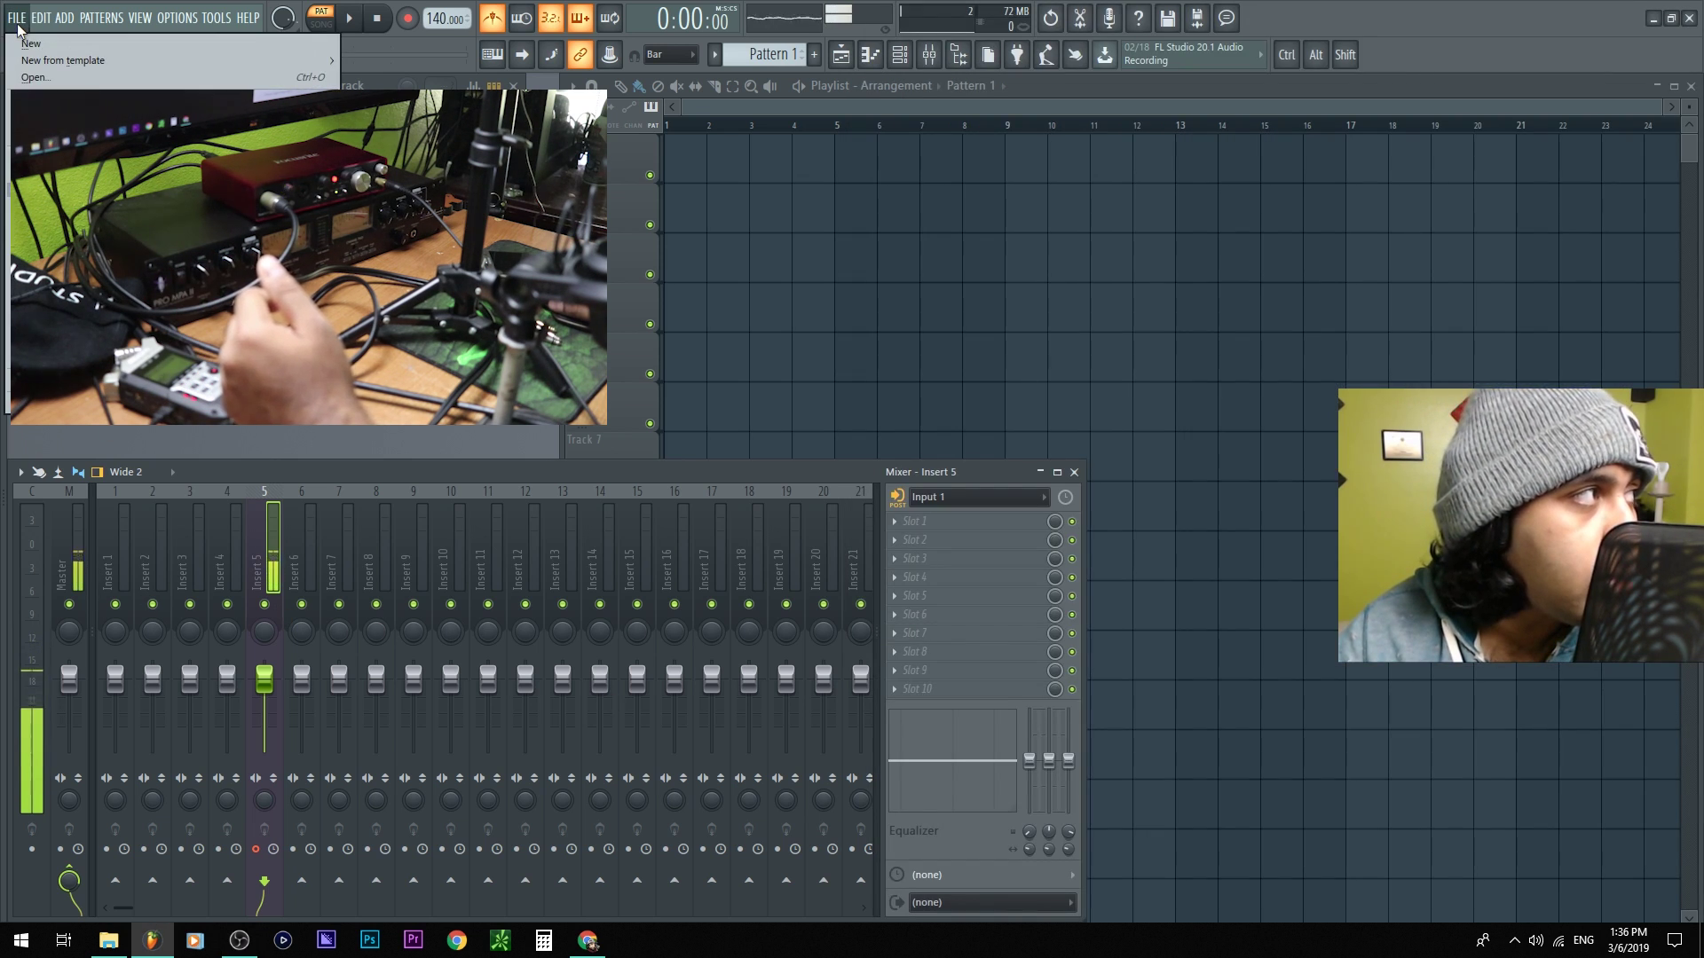
key(ctrl+n)
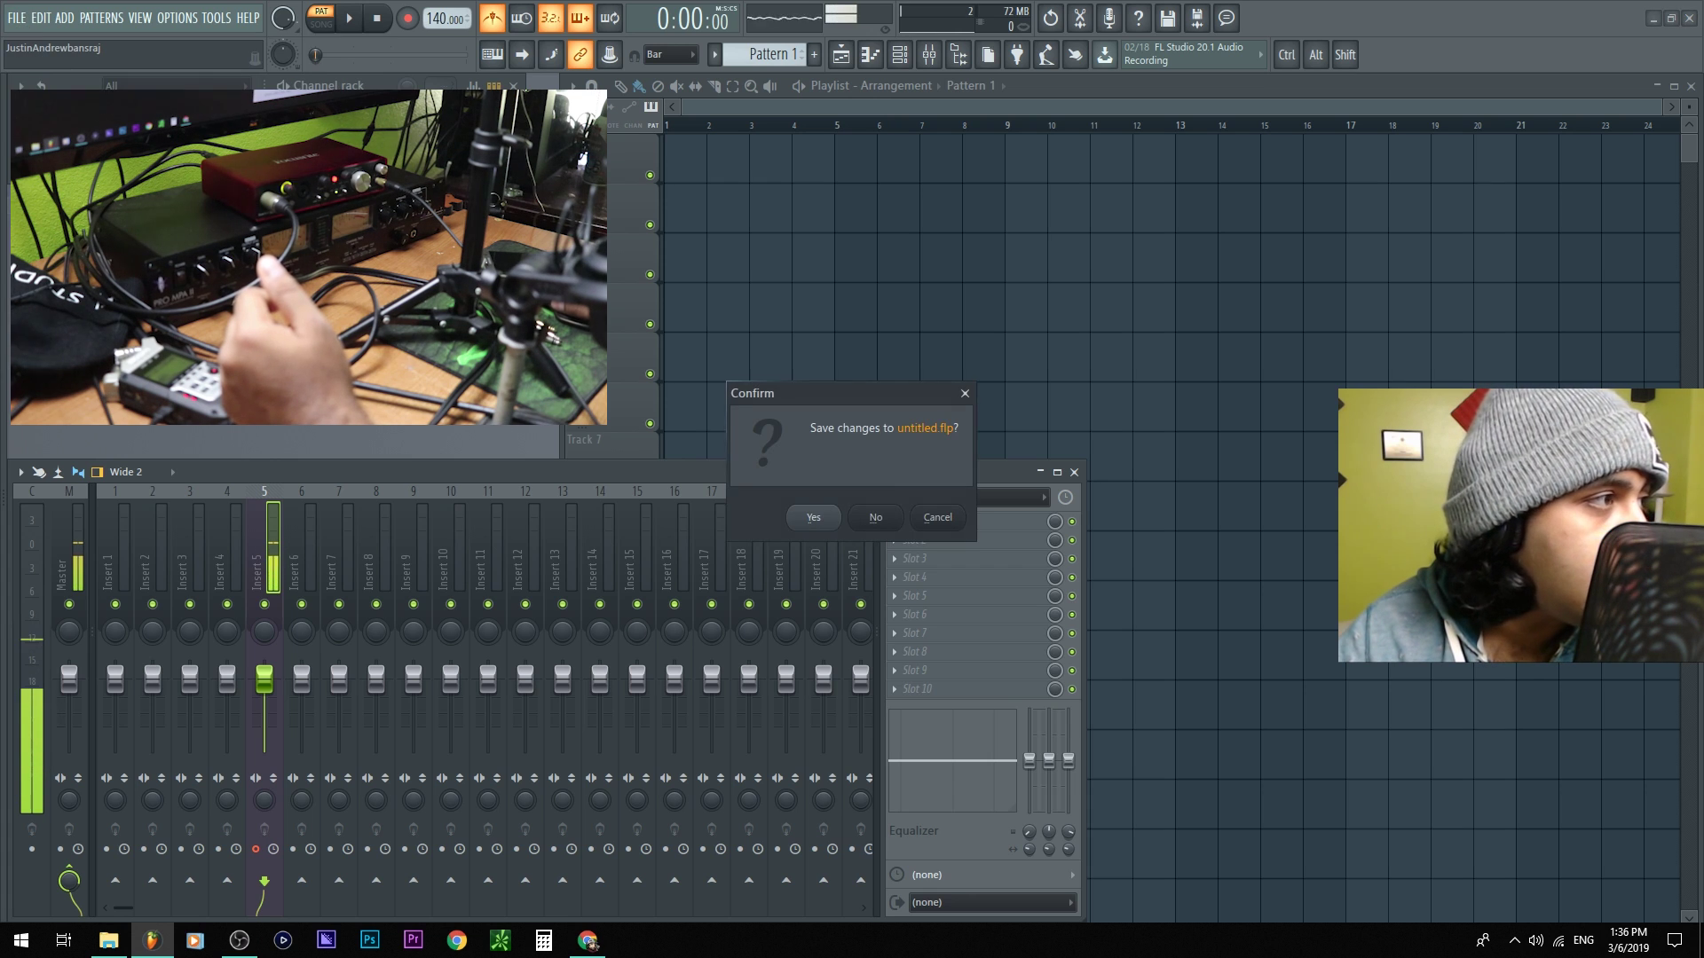
click(878, 520)
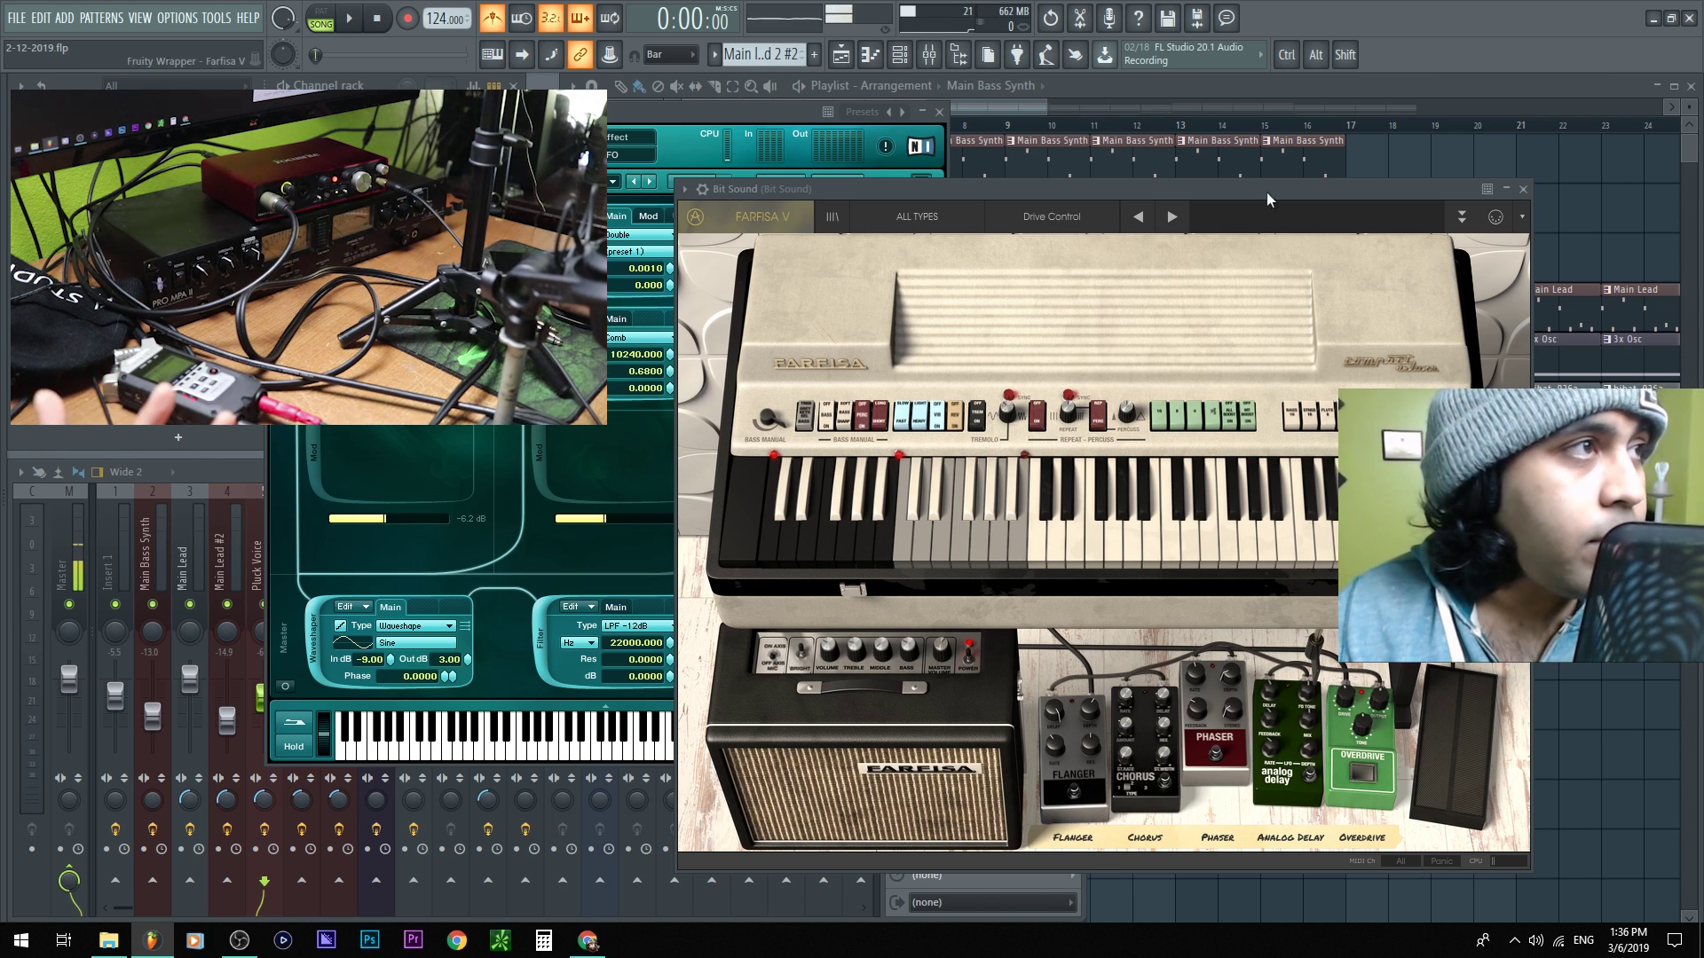
Close all open plugin and editor windows and bring back only the mixer and the playlist
key(F12)
key(F9)
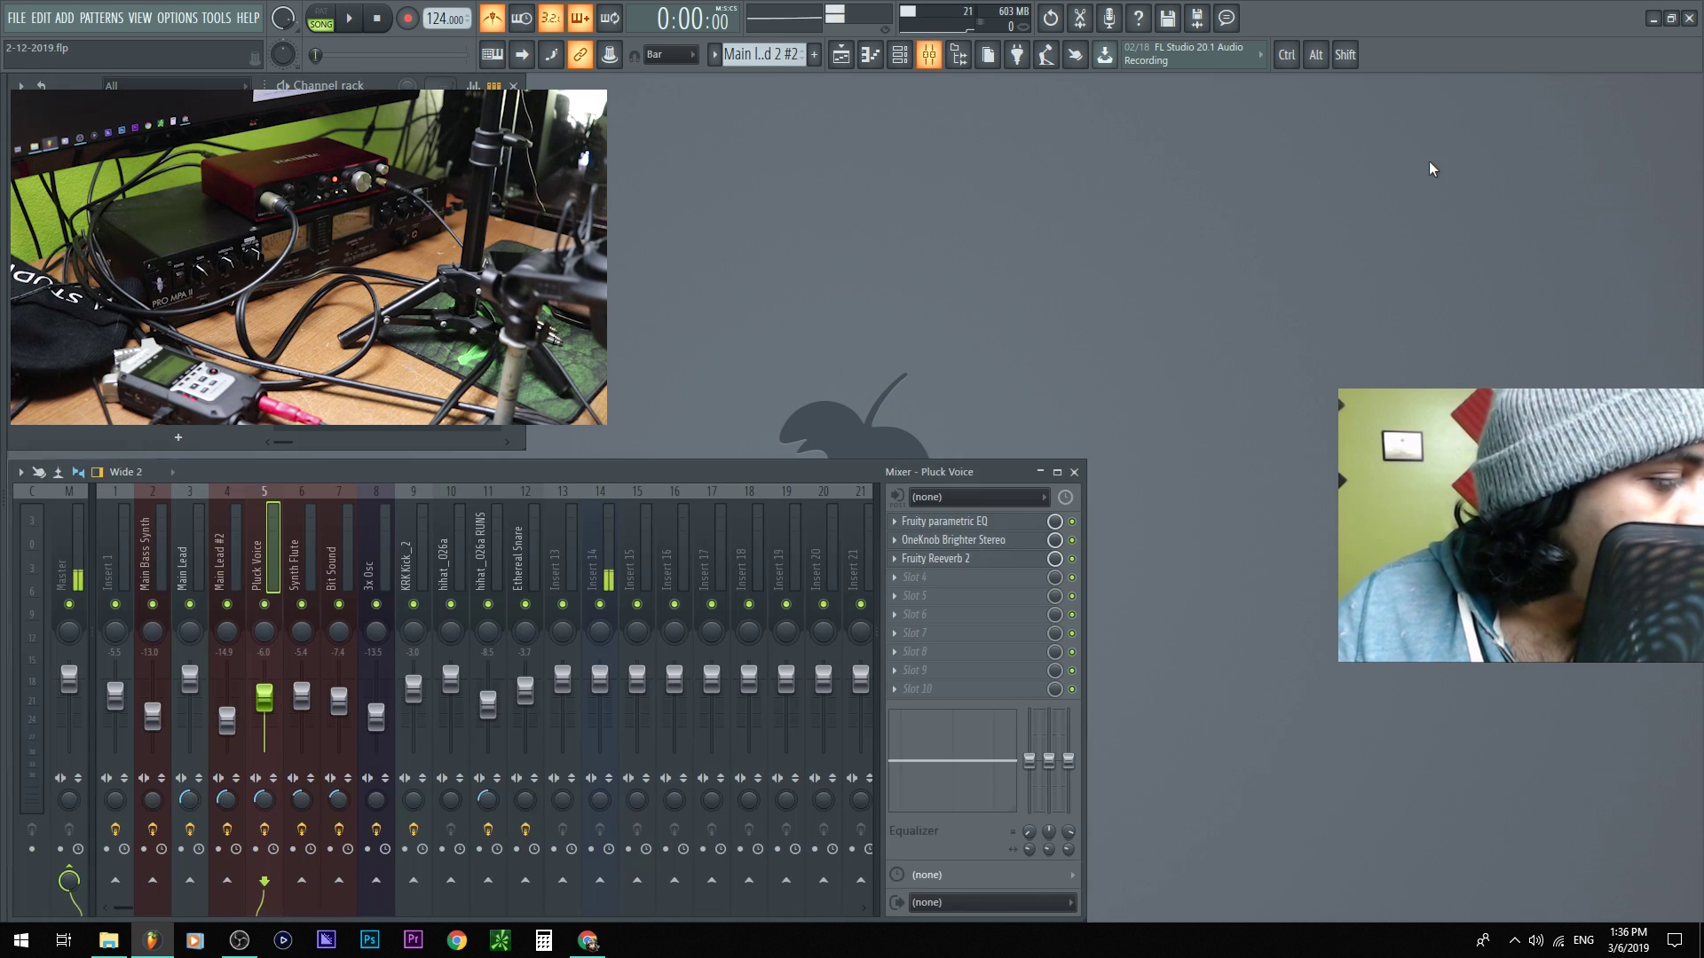
key(F5)
Inspect the 3x Osc and Insert 14 mixer tracks' input settings, checking the OBS audio levels in between
click(381, 525)
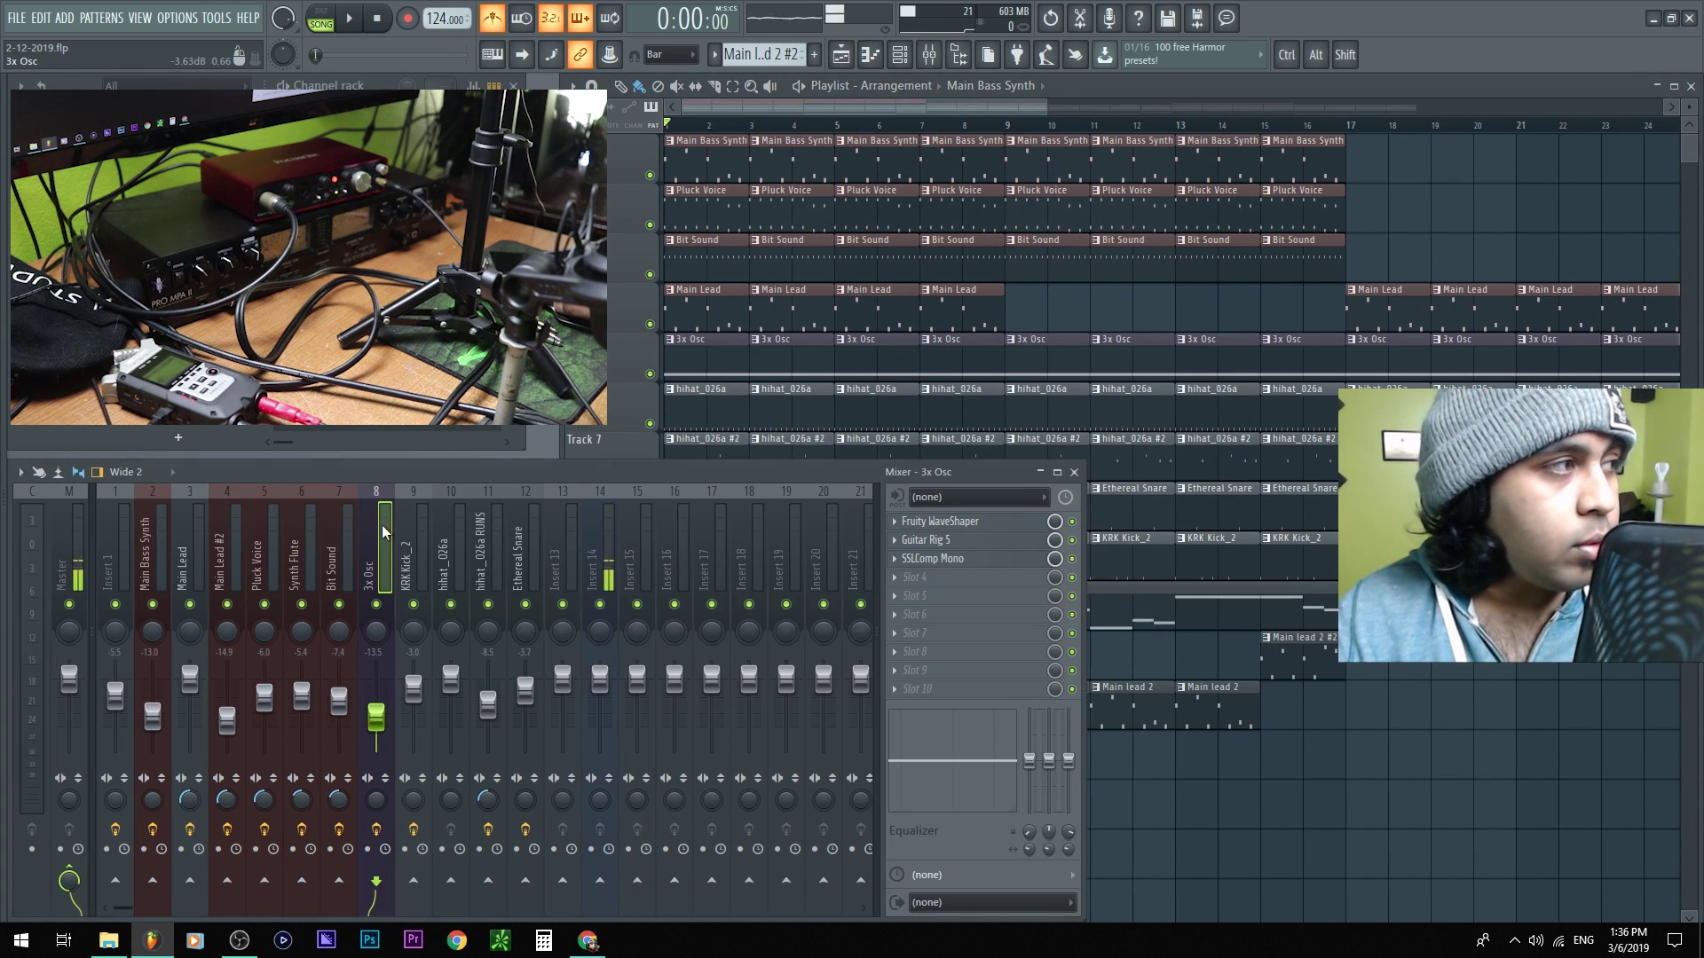
click(239, 940)
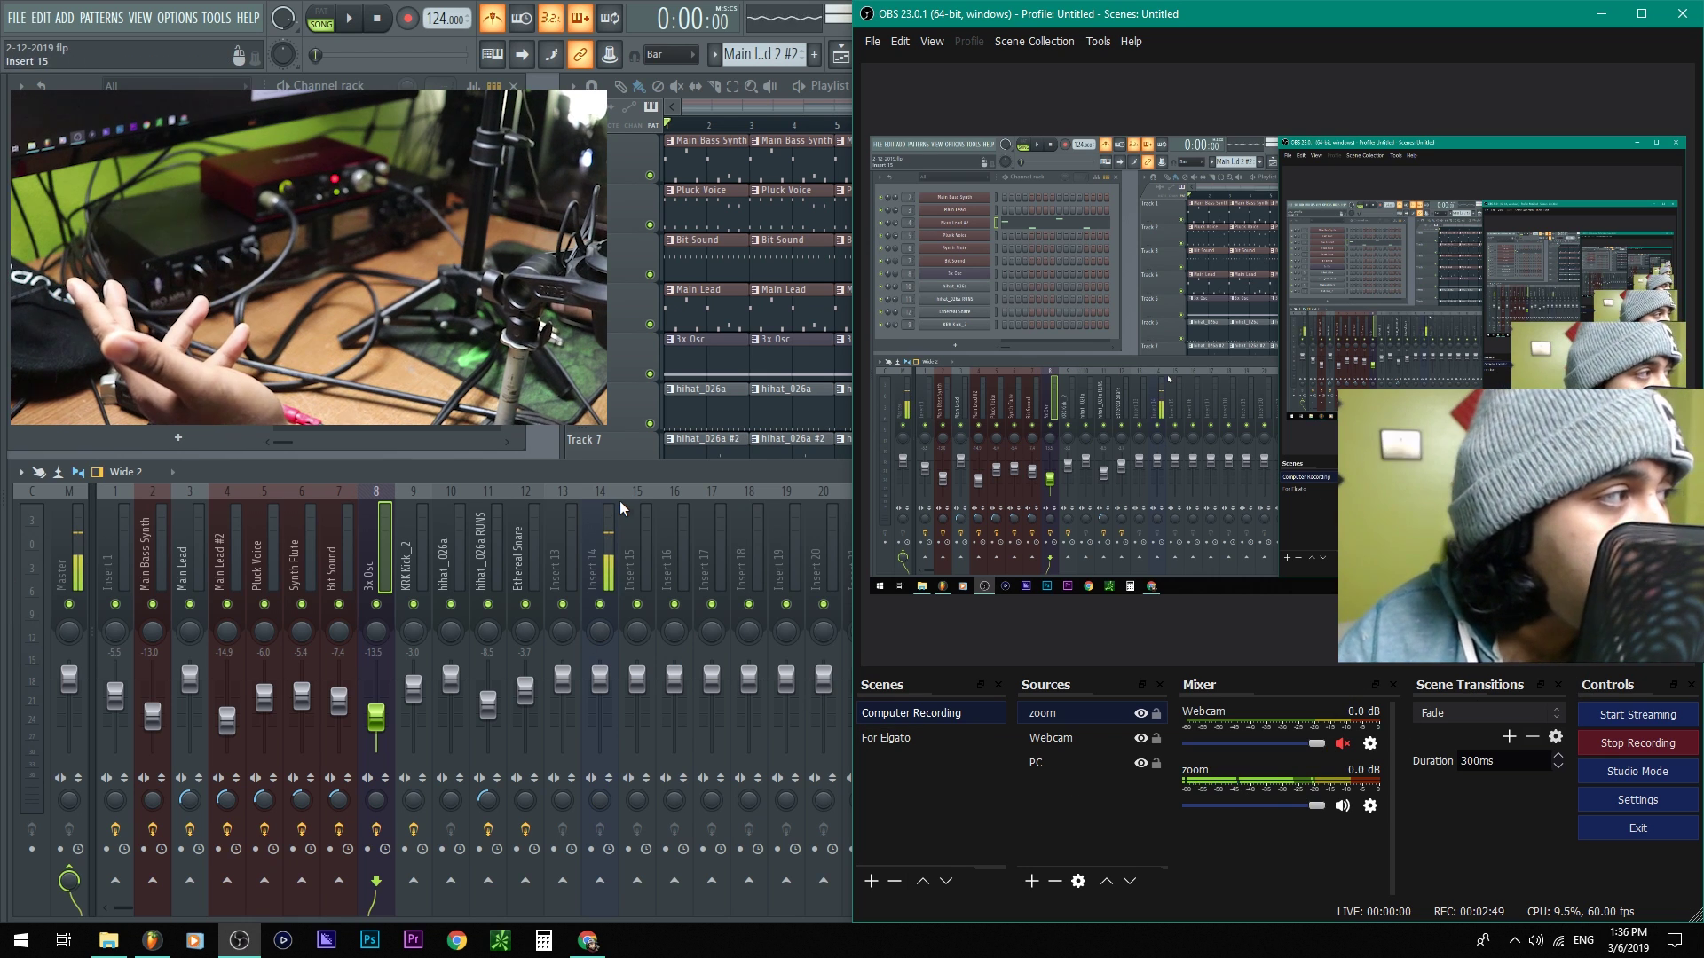
click(596, 547)
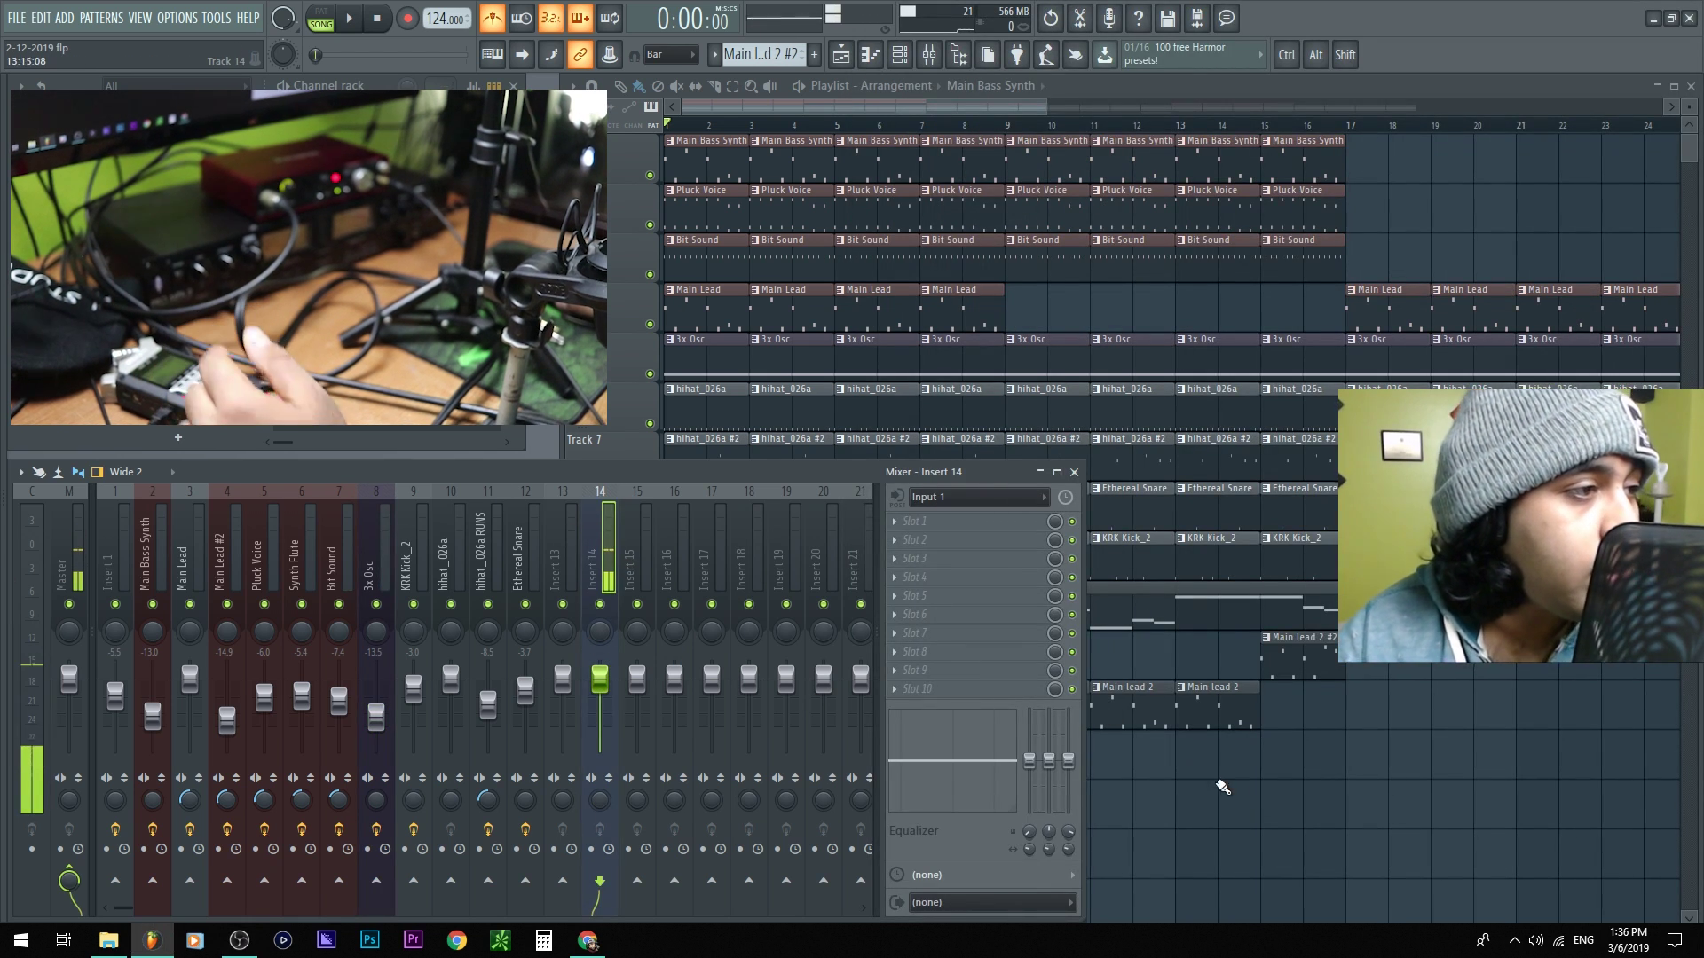
Play the song arrangement from the beginning and turn off the metronome
right_click(1399, 826)
key(space)
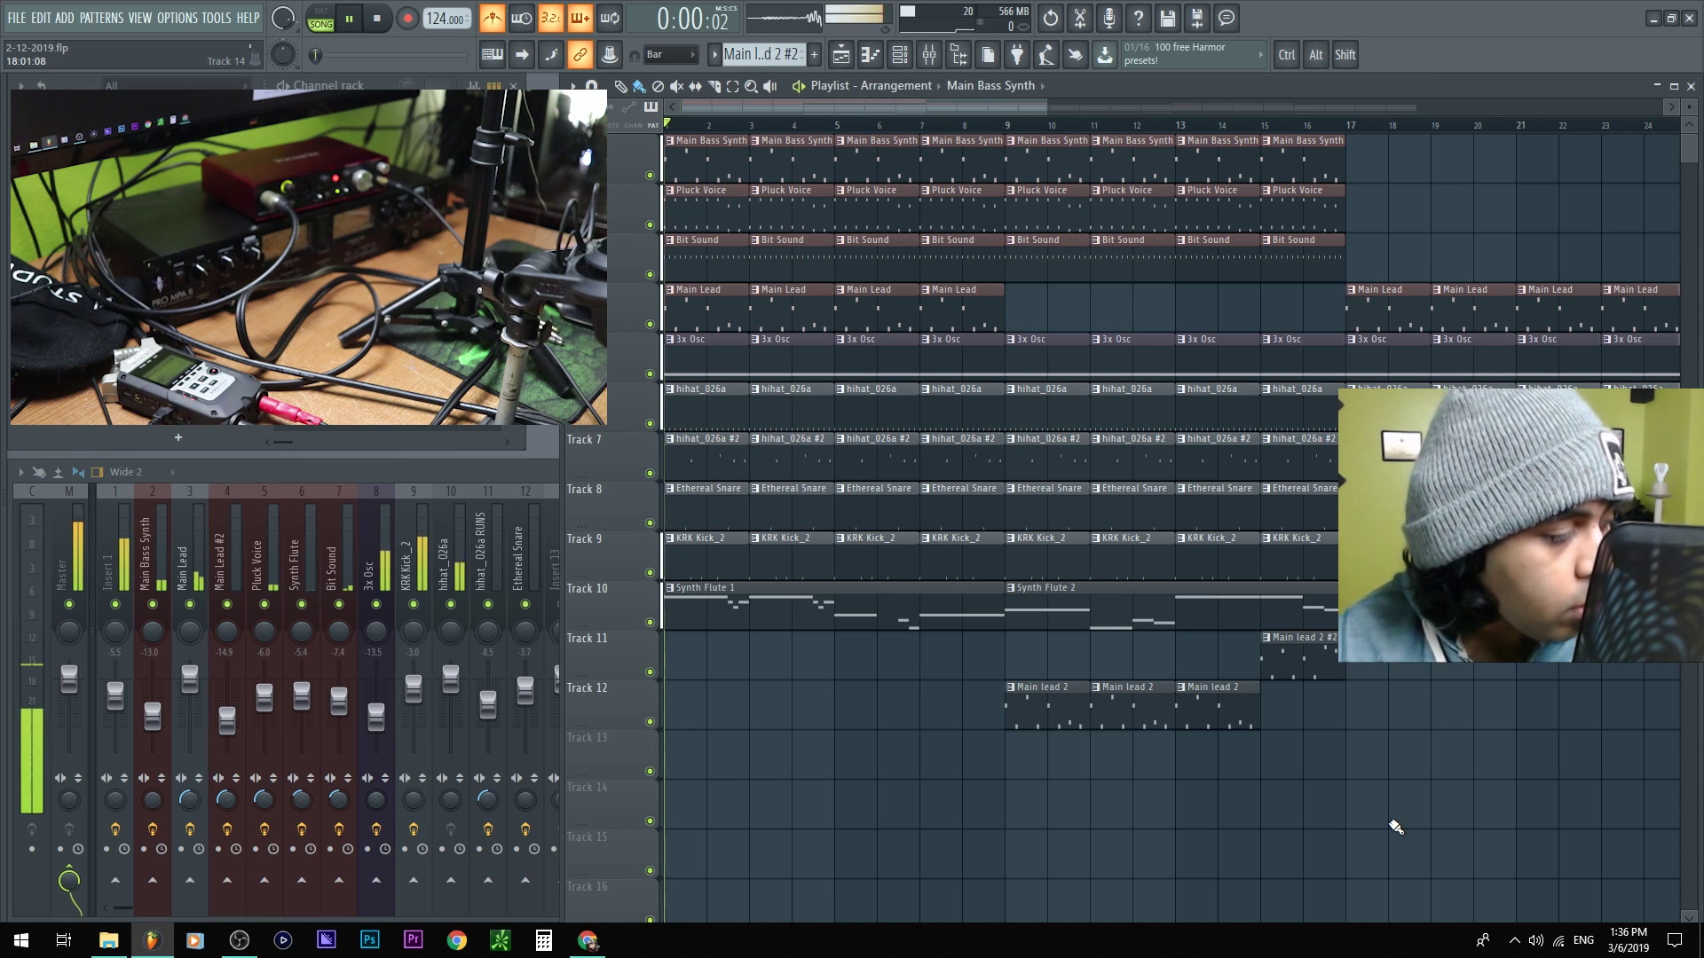
click(492, 18)
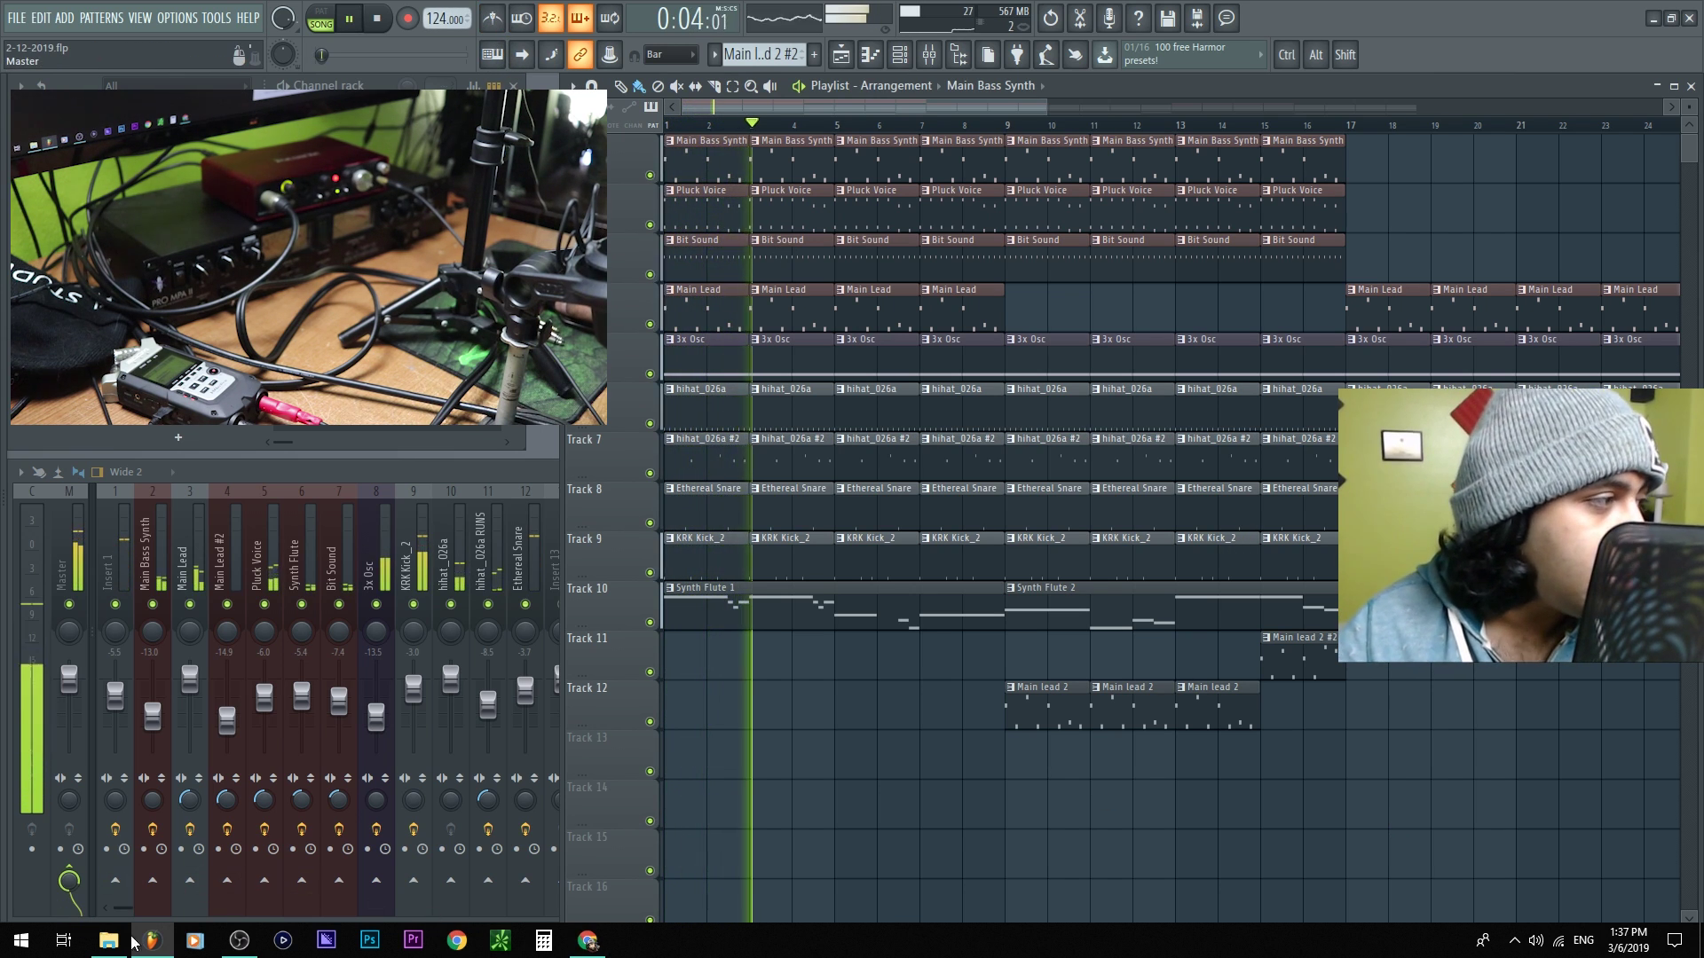
Check the zoom source's audio level in OBS during playback, return to FL Studio and stop the song
click(239, 940)
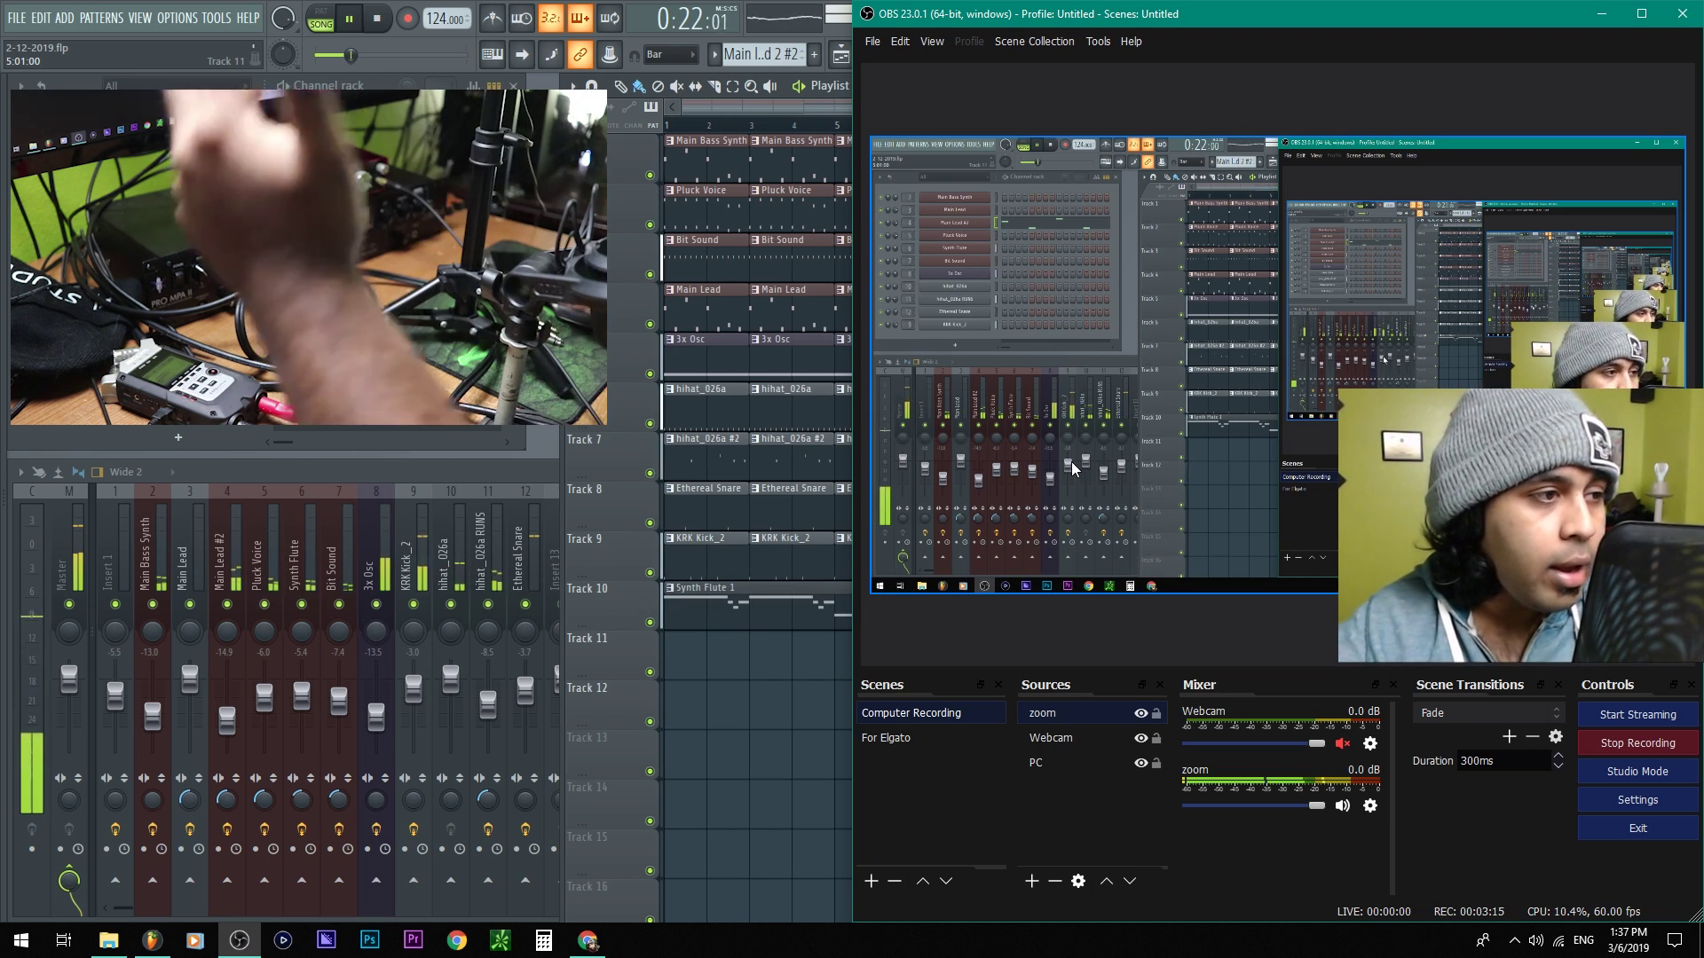
right_click(803, 717)
click(753, 721)
key(space)
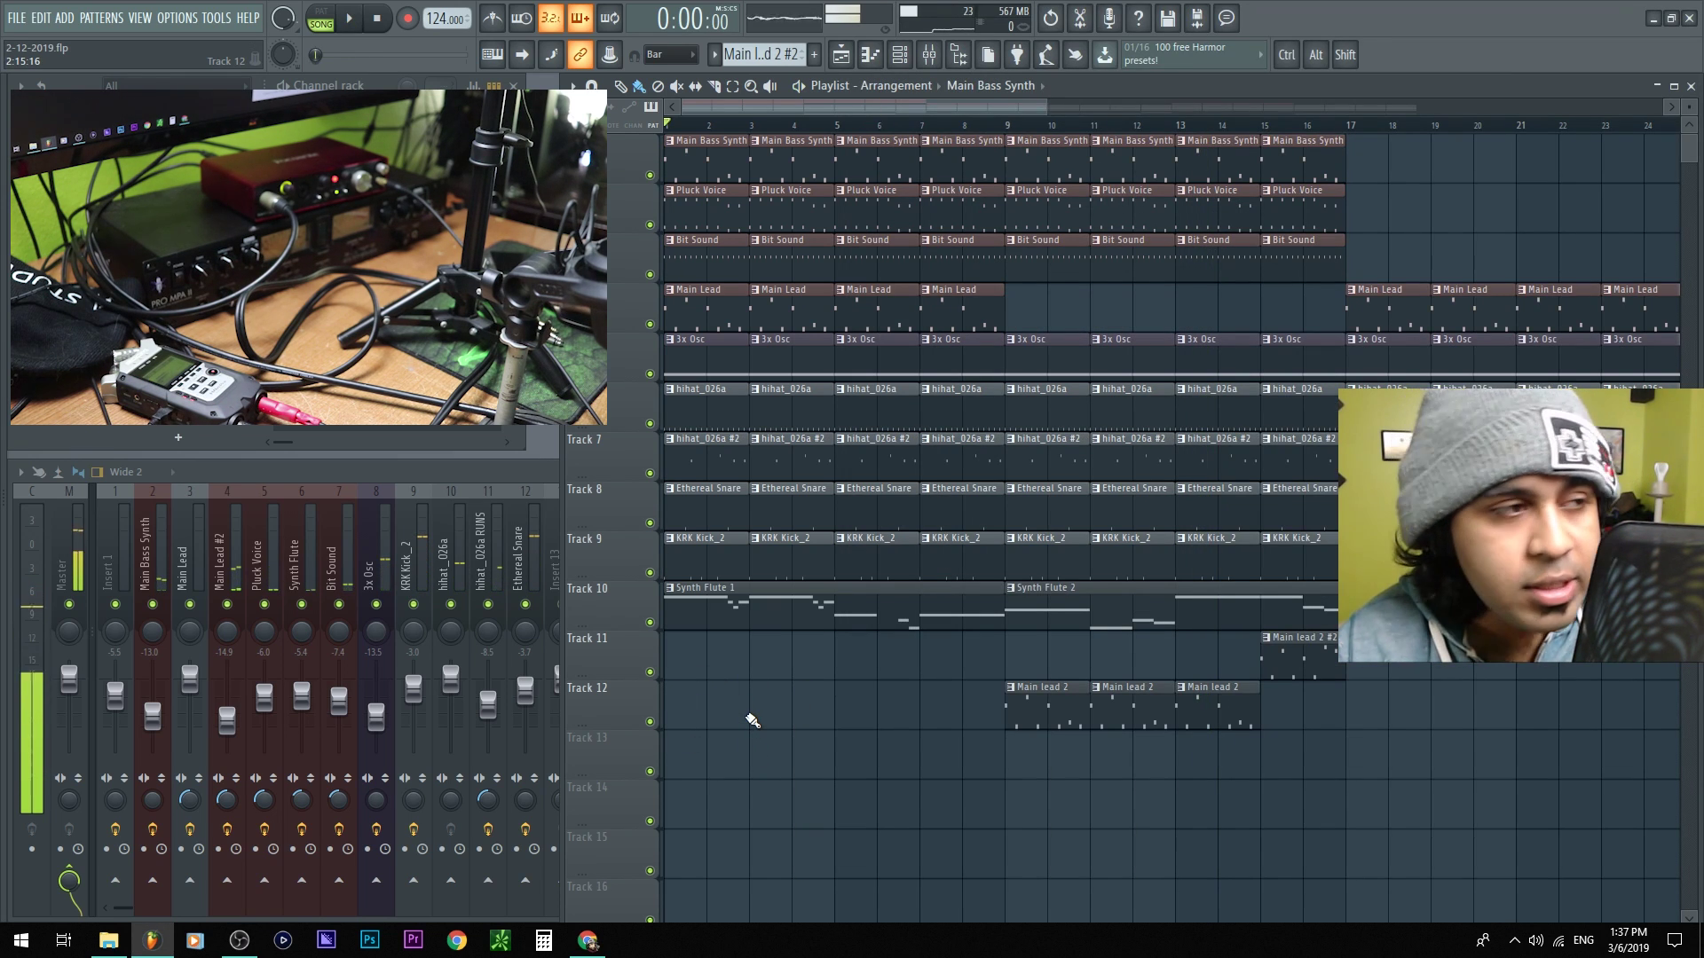
Solo the Insert 14 mixer track and compare the Master track's level with the zoom level in OBS
click(77, 553)
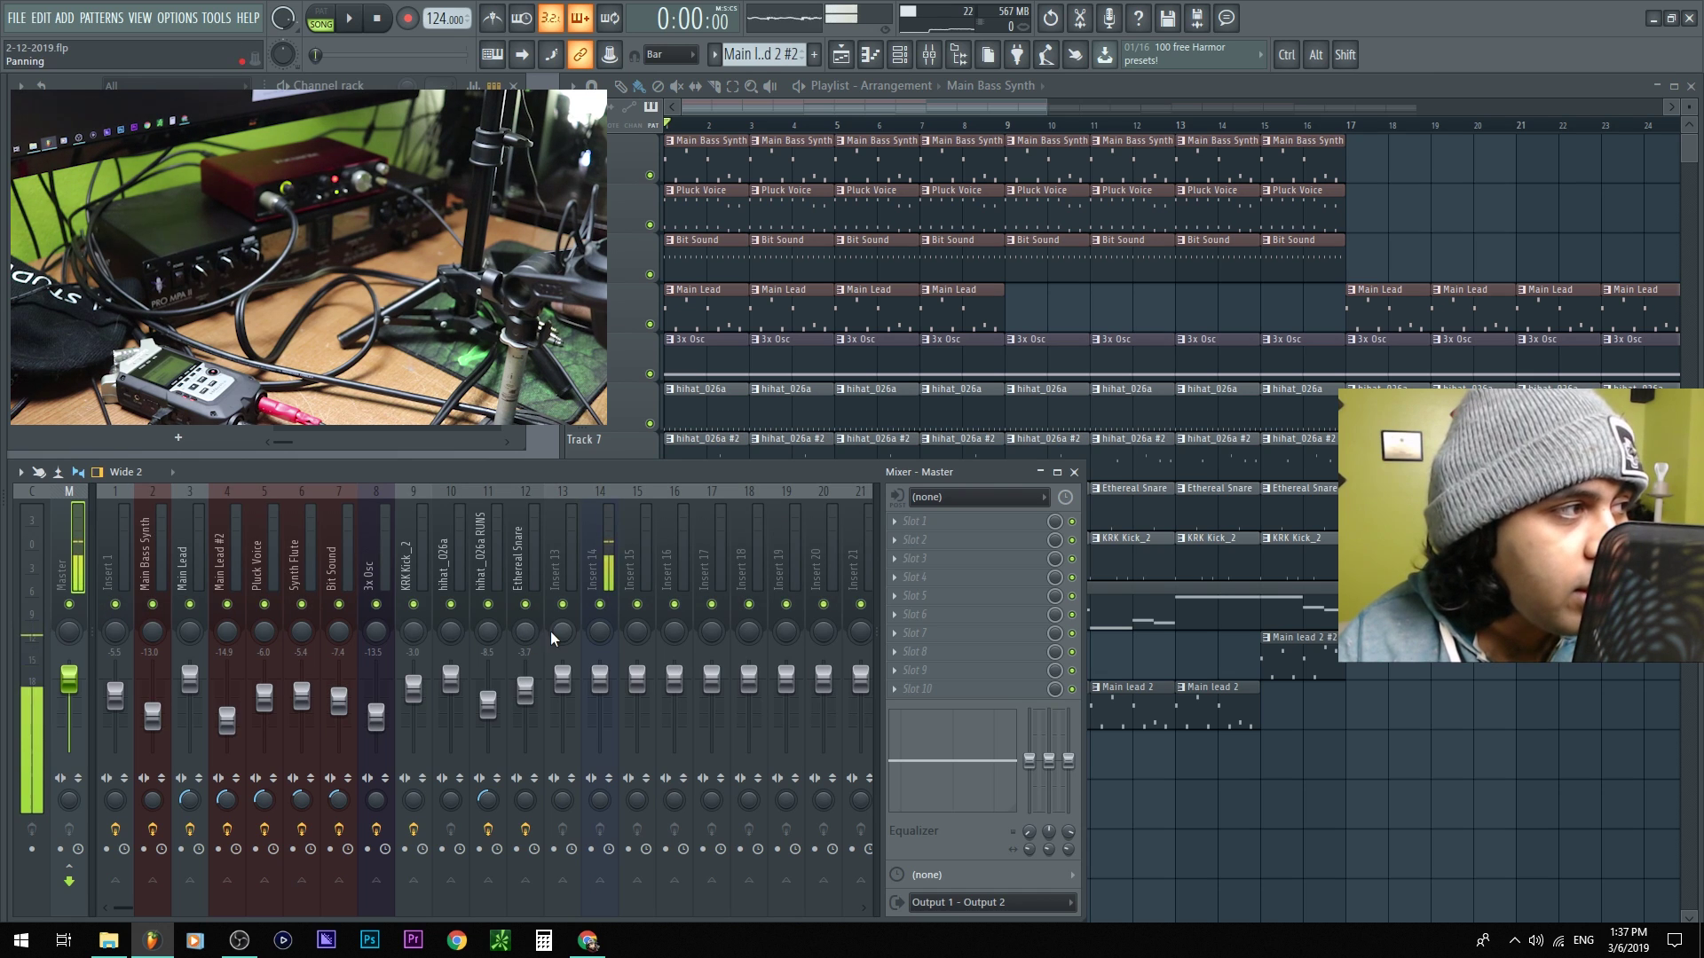
right_click(601, 605)
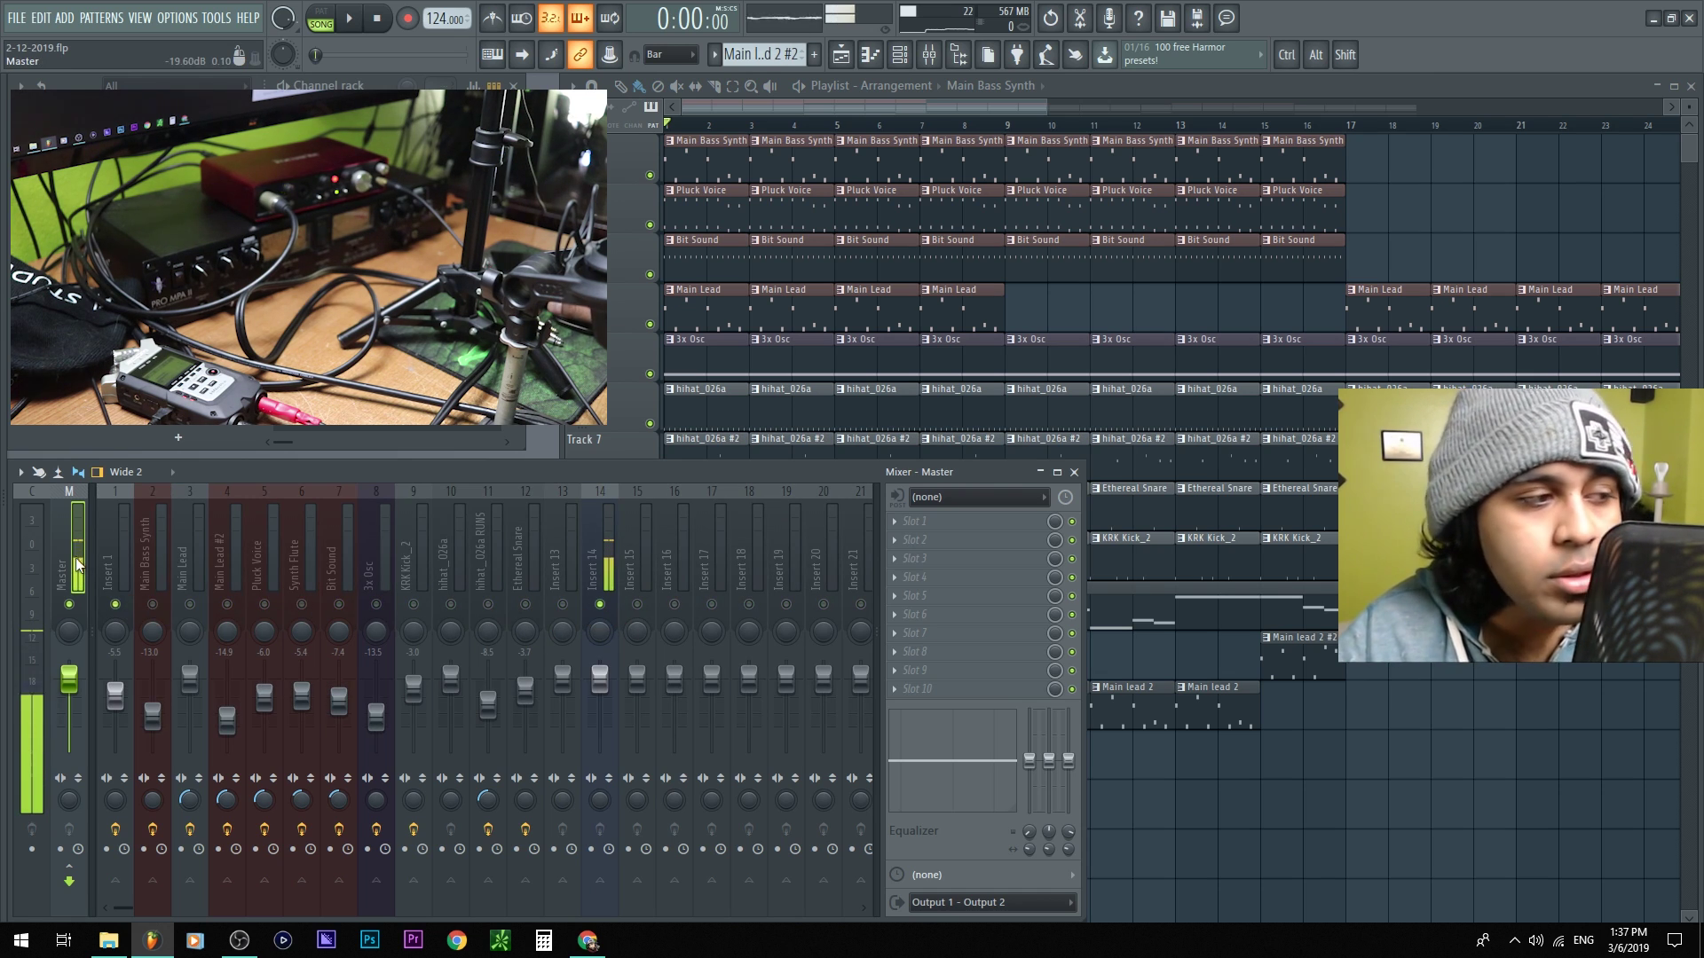
click(241, 939)
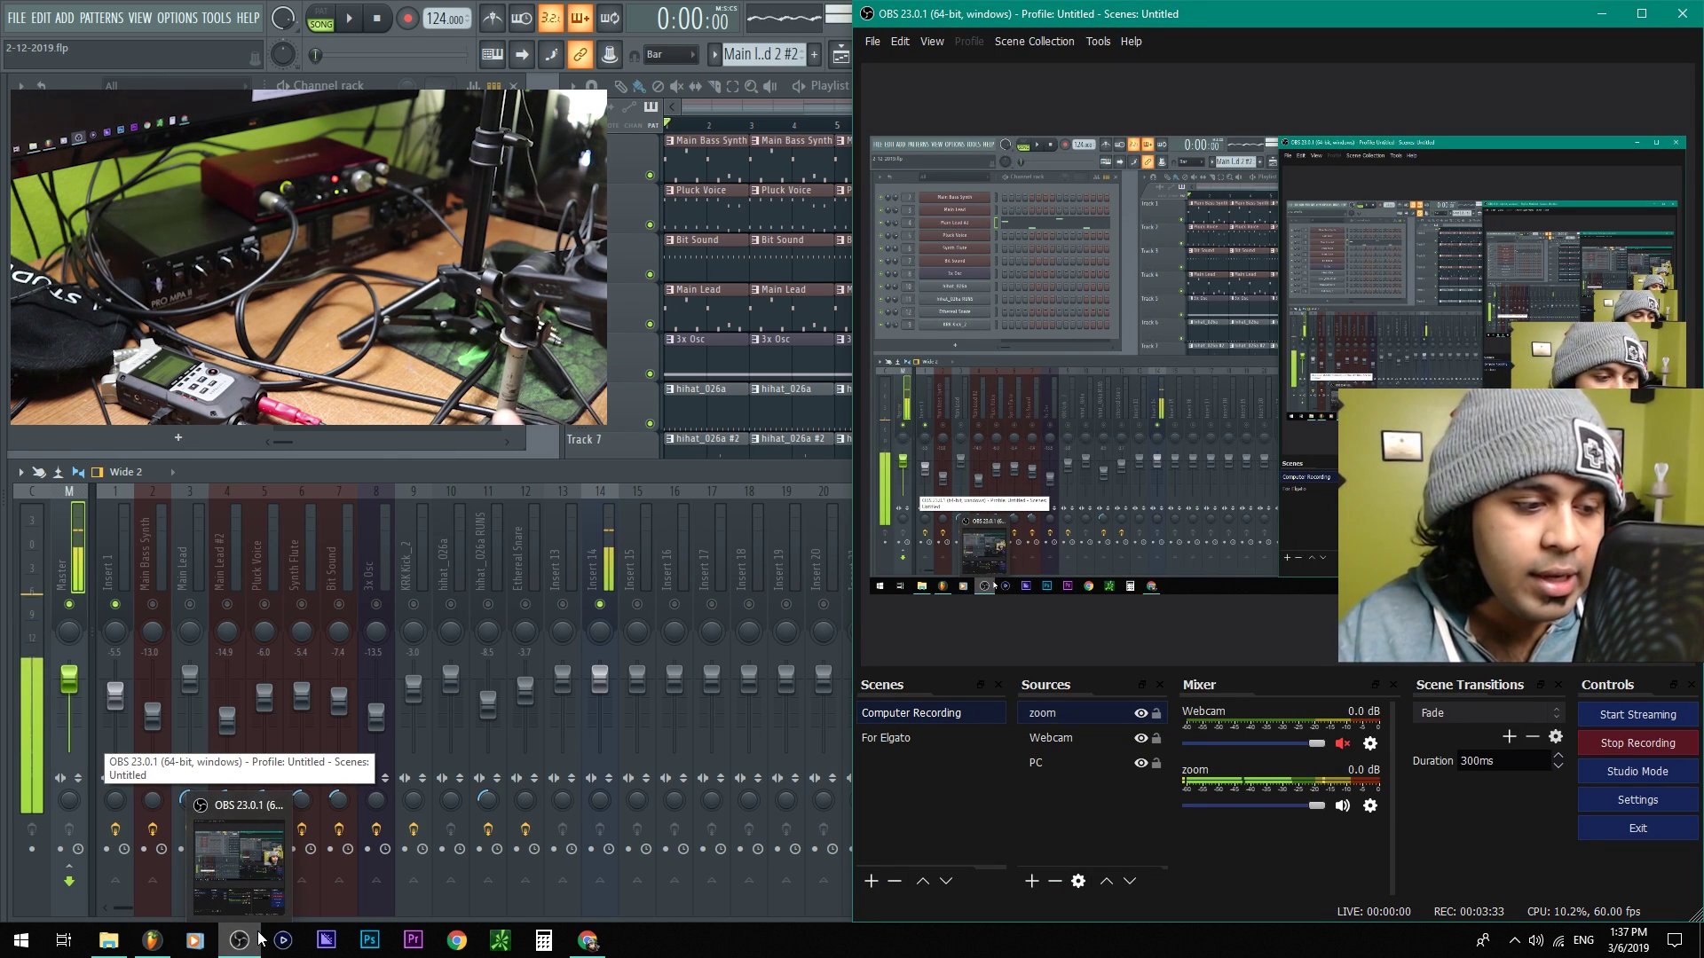
click(80, 581)
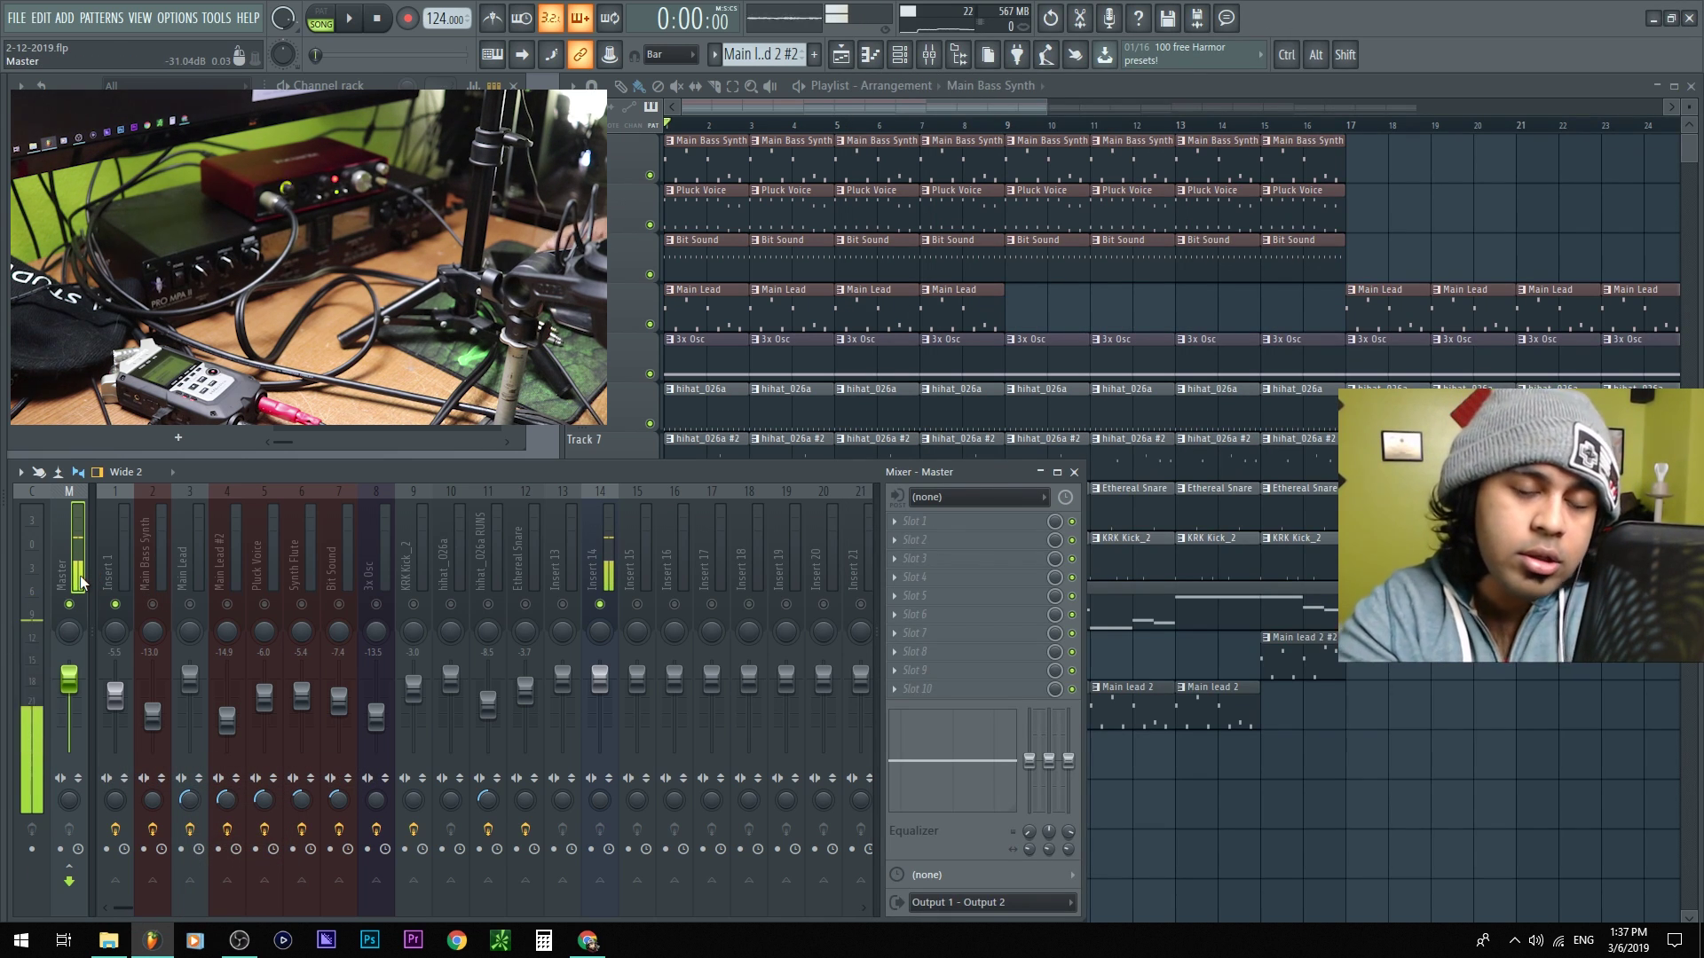
Start a new FL Studio project, discarding the changes to 2-12-2019.flp
click(115, 559)
click(14, 20)
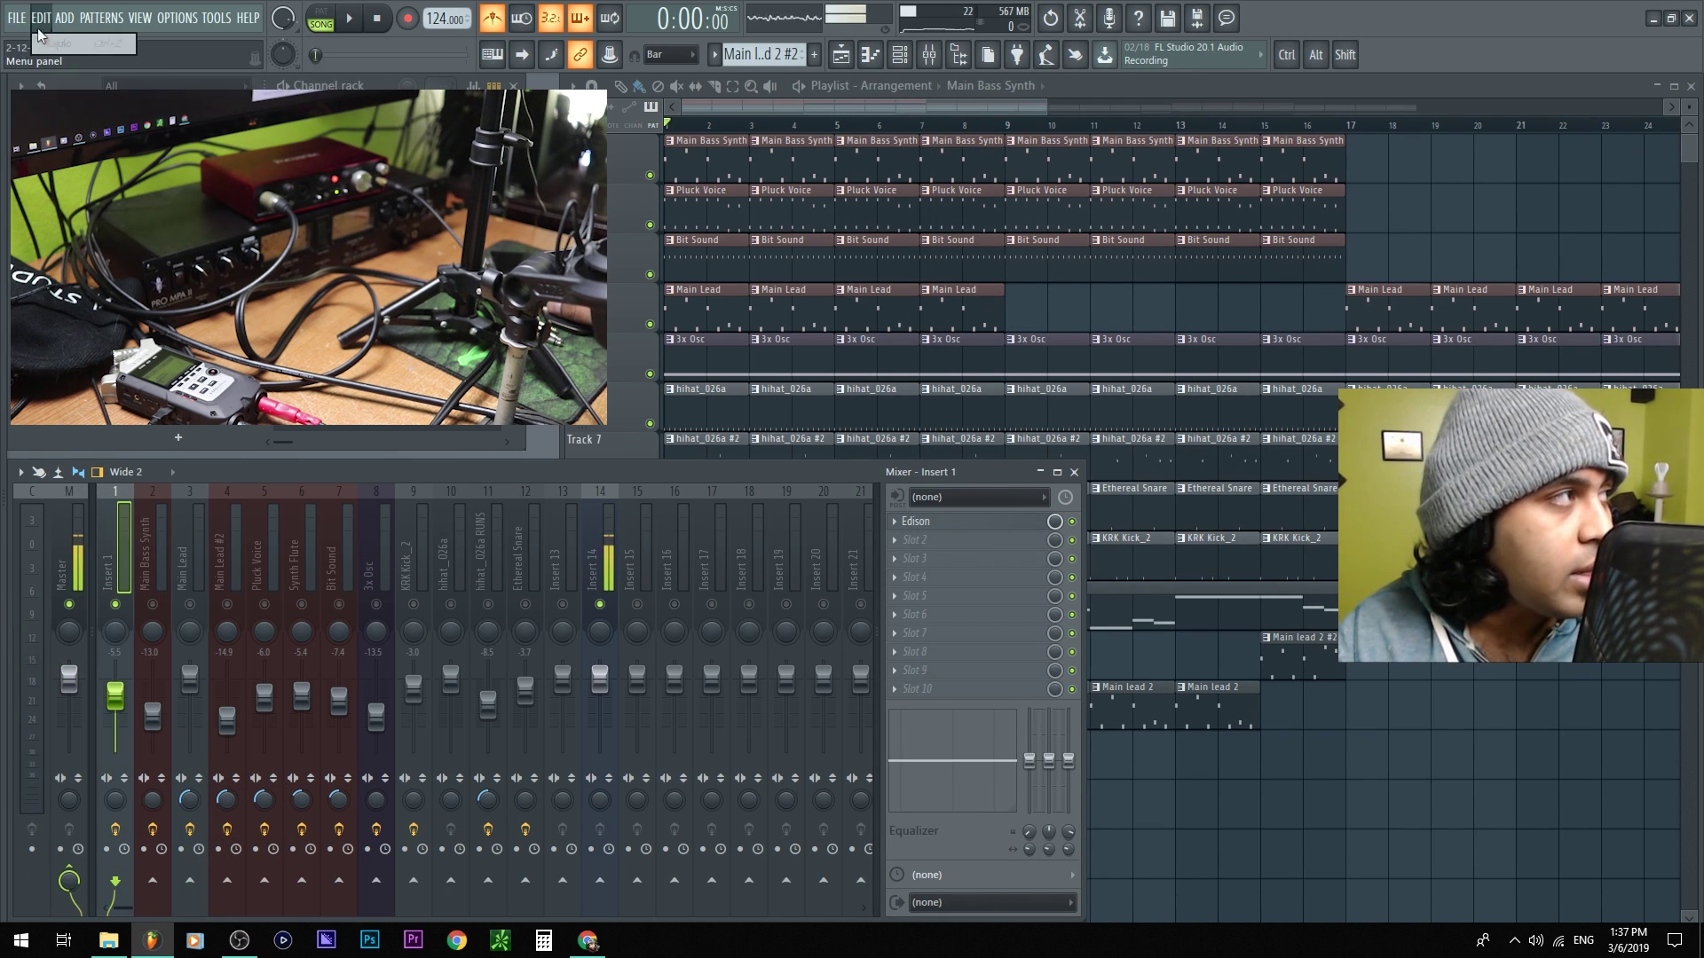
click(36, 43)
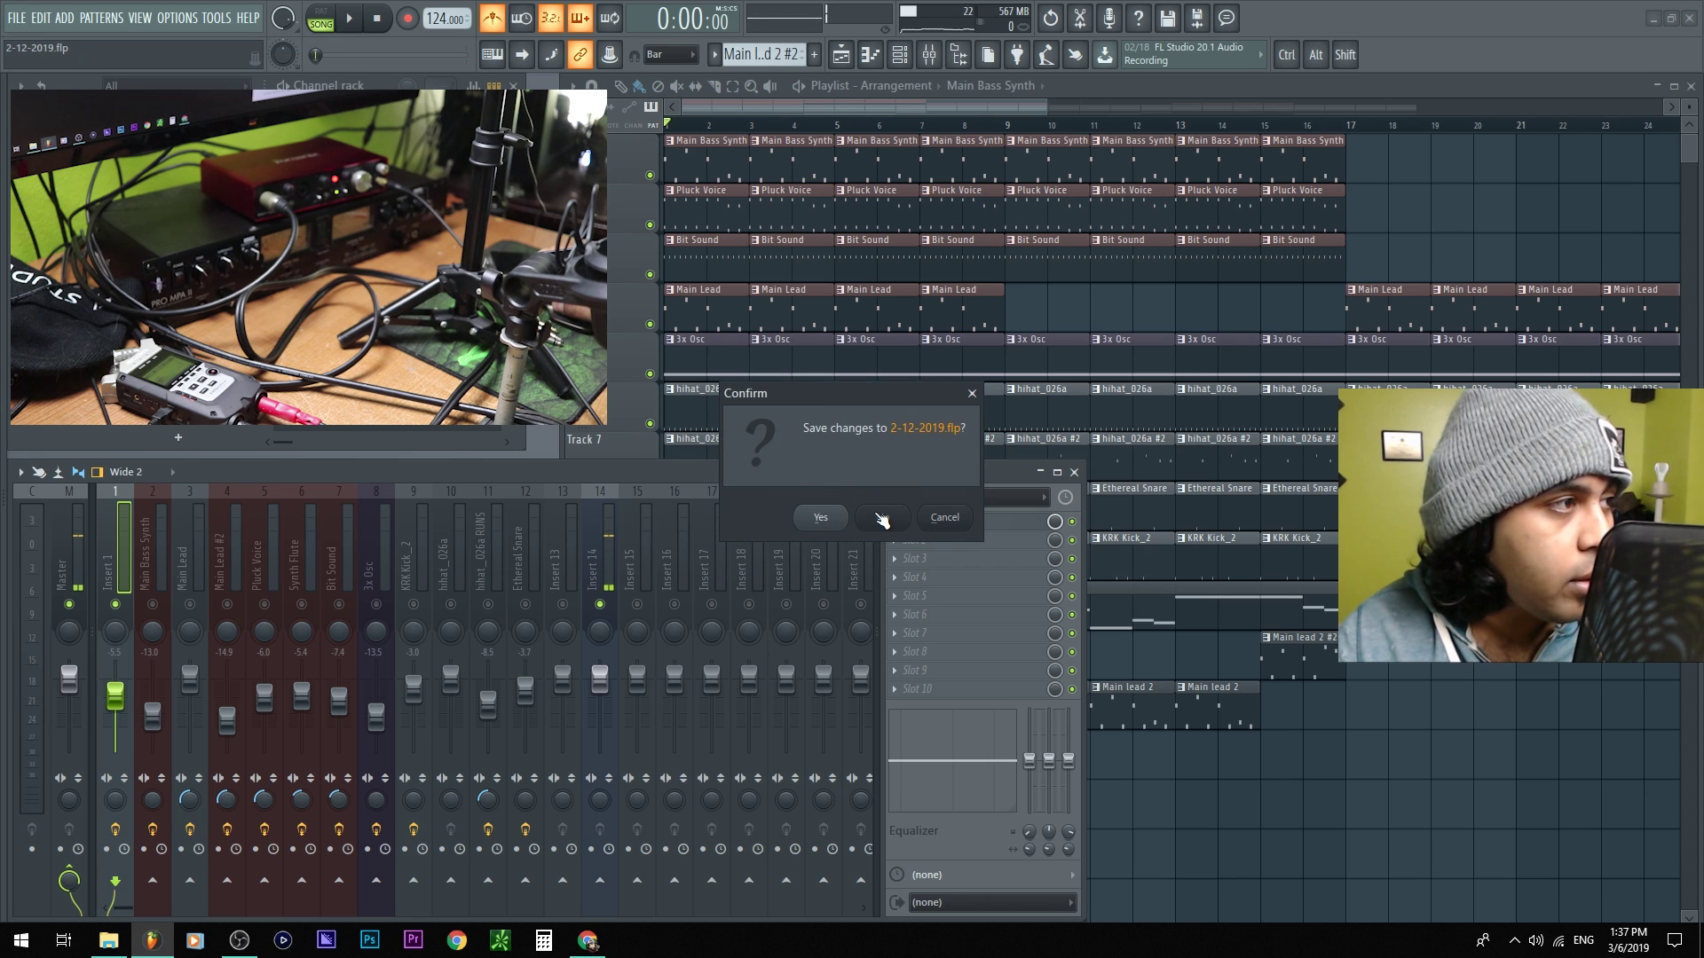
click(880, 517)
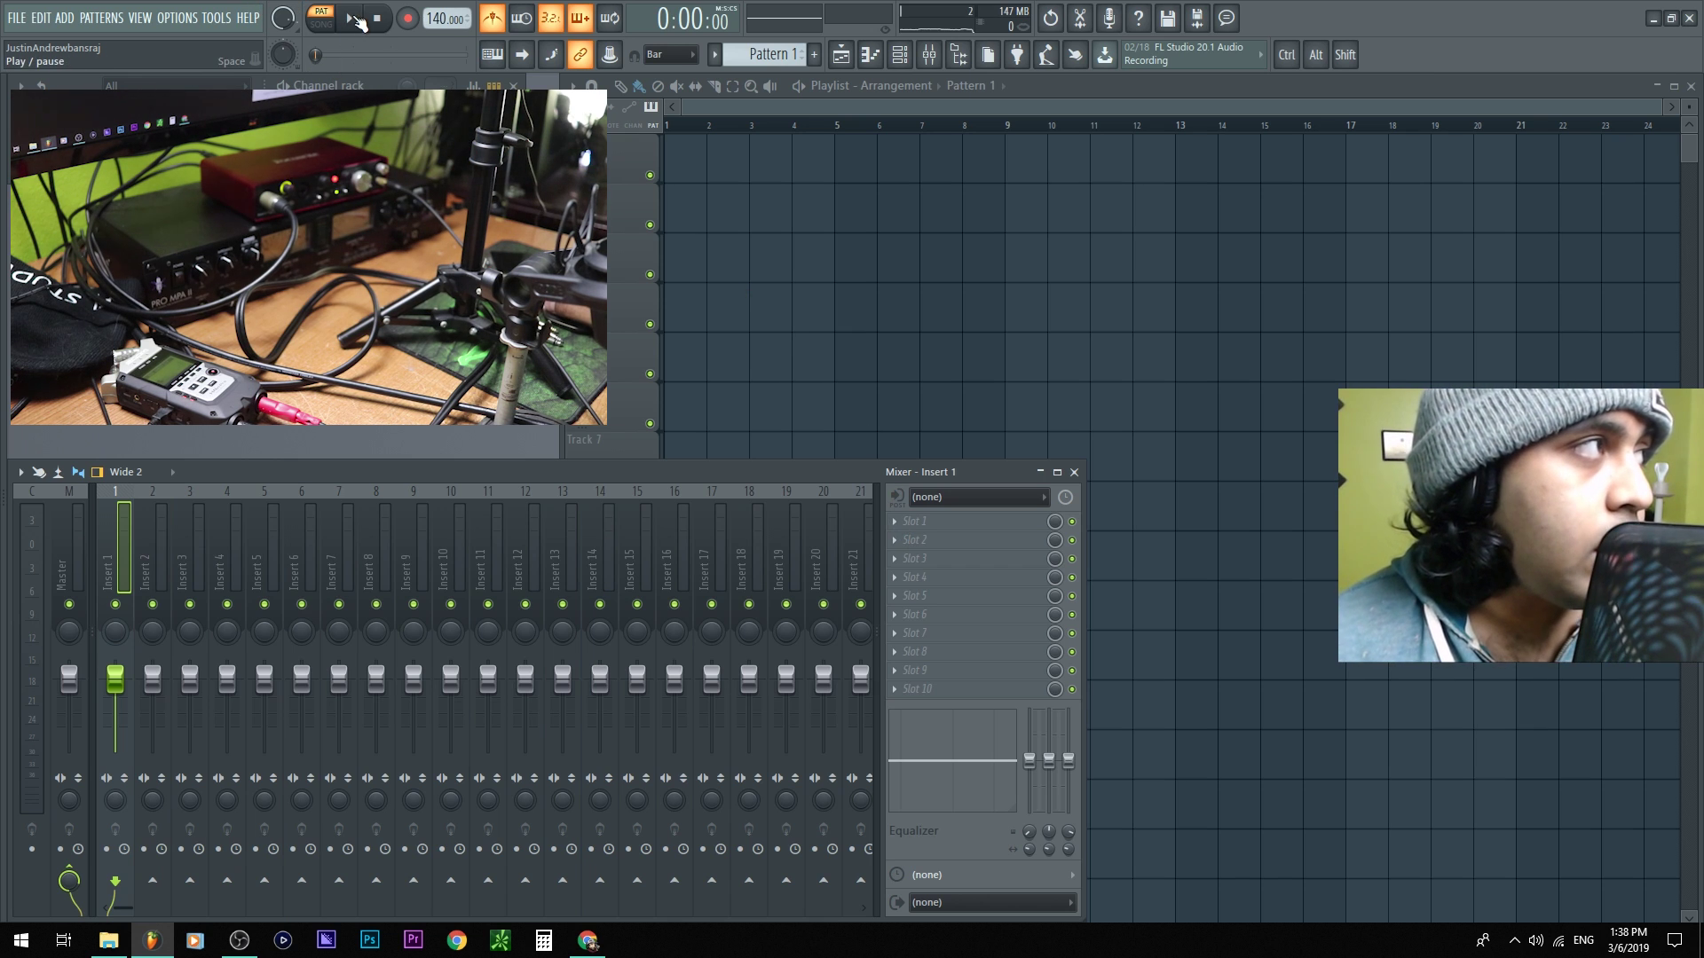
Set the audio input of the Insert 9 mixer track to Input 1
click(417, 532)
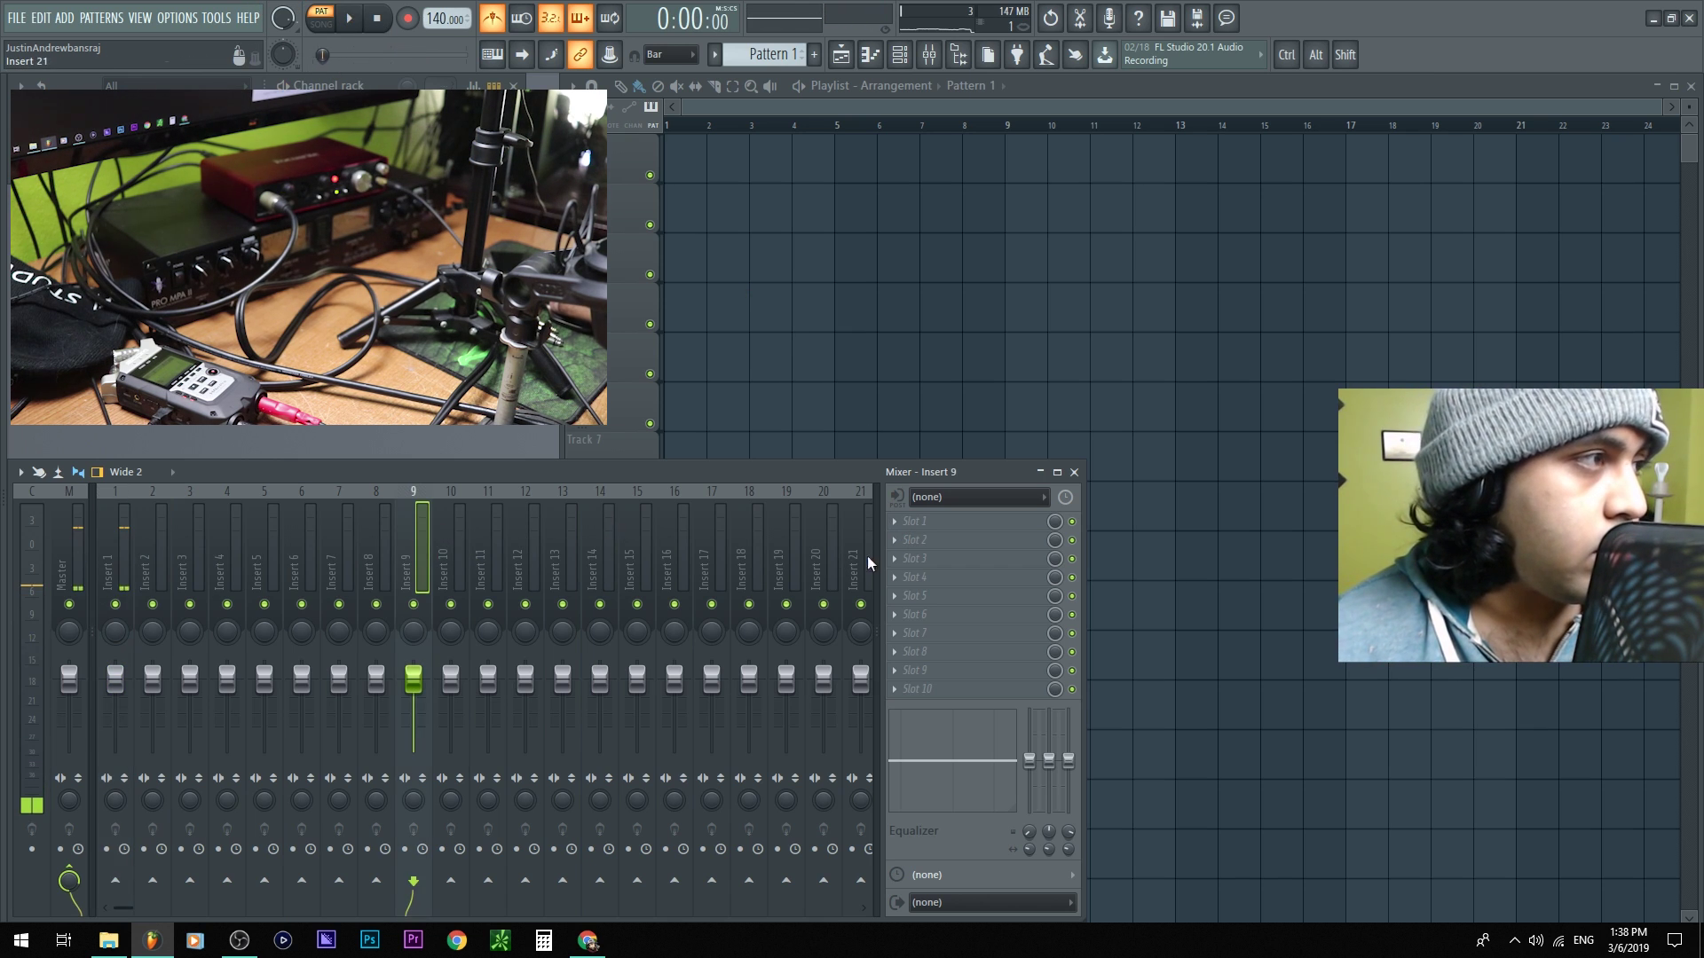
click(954, 498)
click(945, 571)
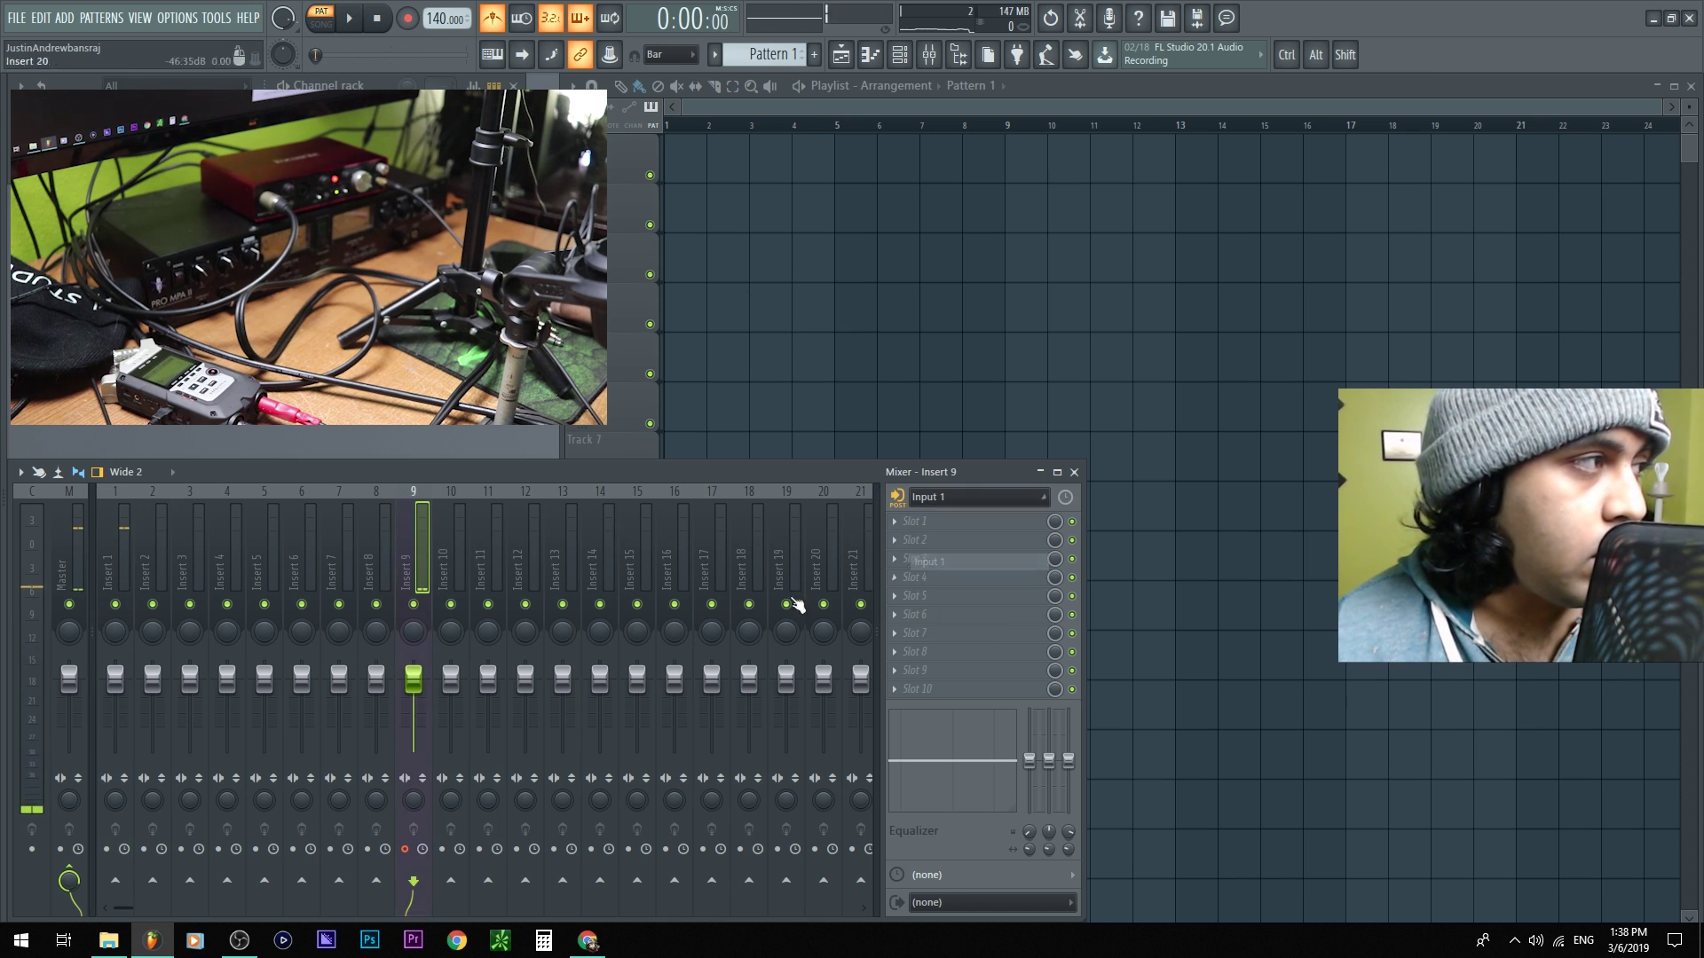
Play the metronome briefly while examining the levels of the Master, Insert 1 and Current mixer tracks
click(78, 559)
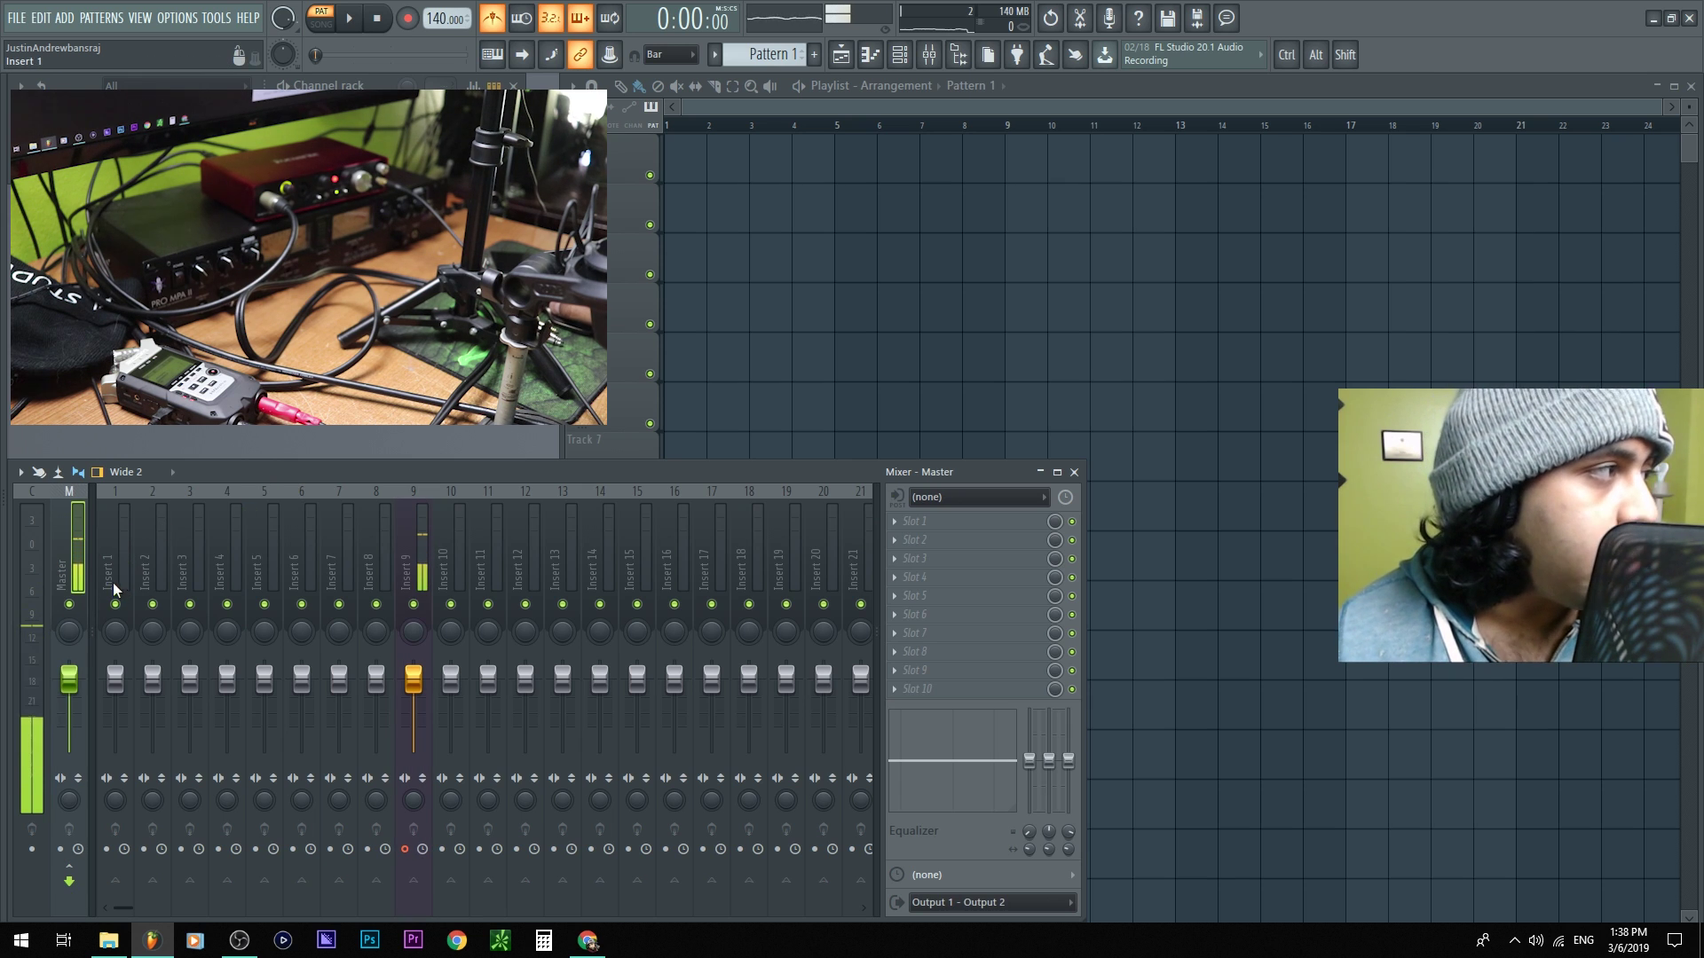
click(114, 584)
key(space)
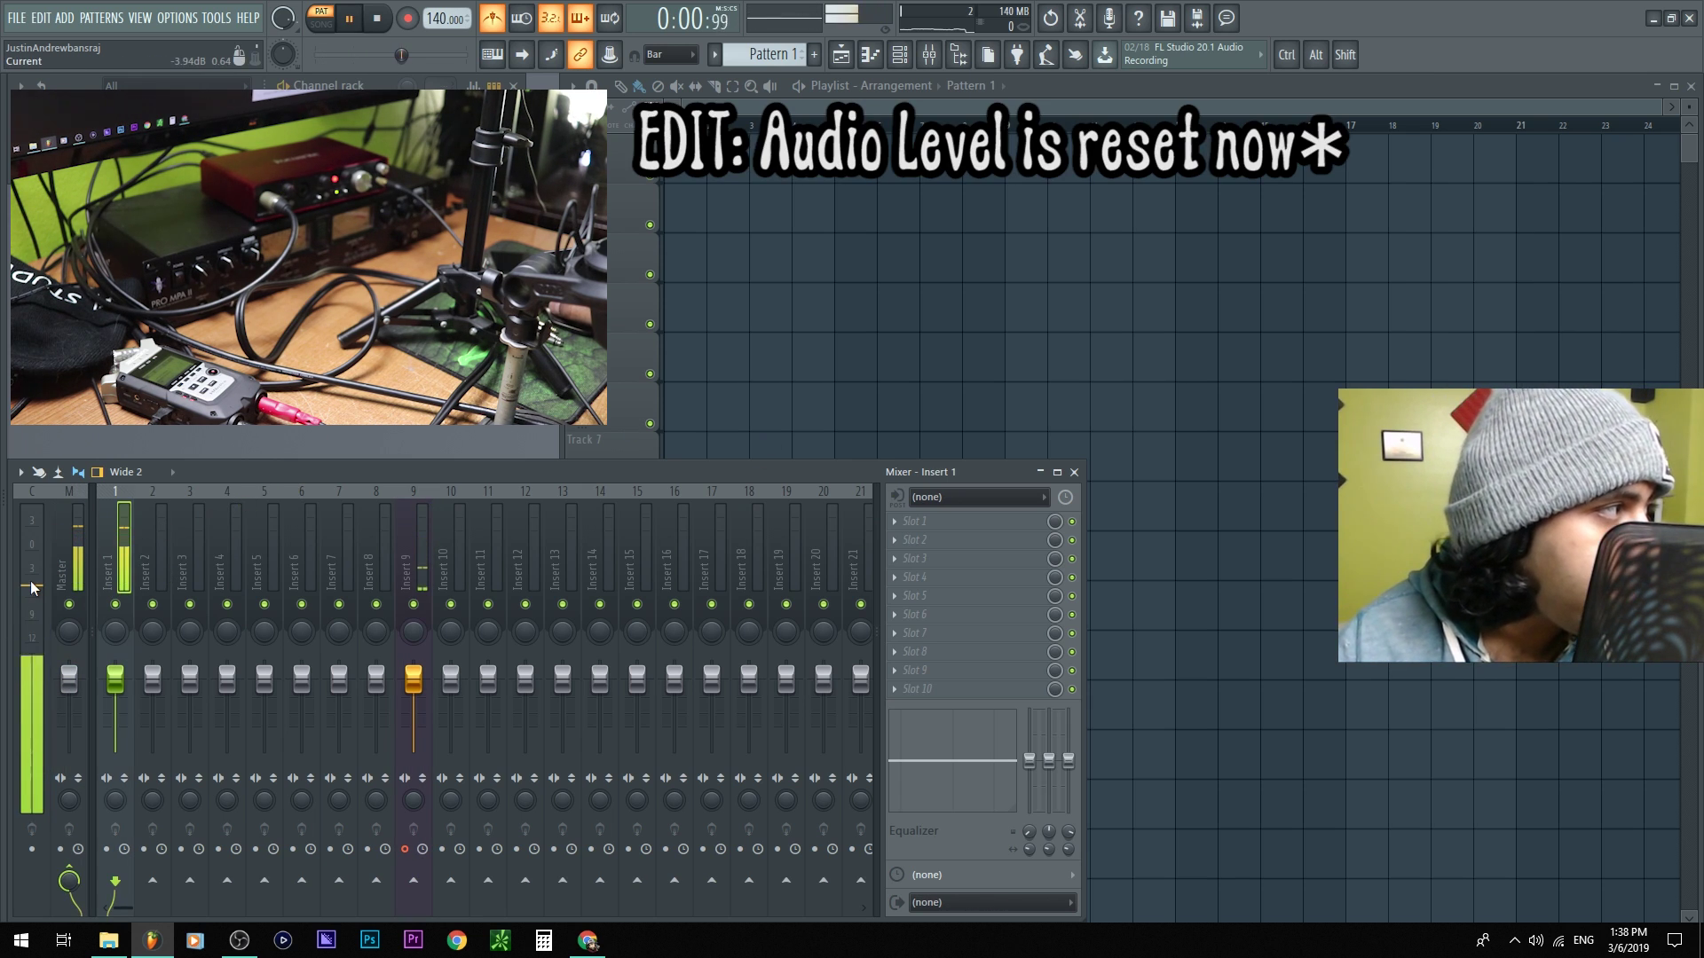
click(27, 589)
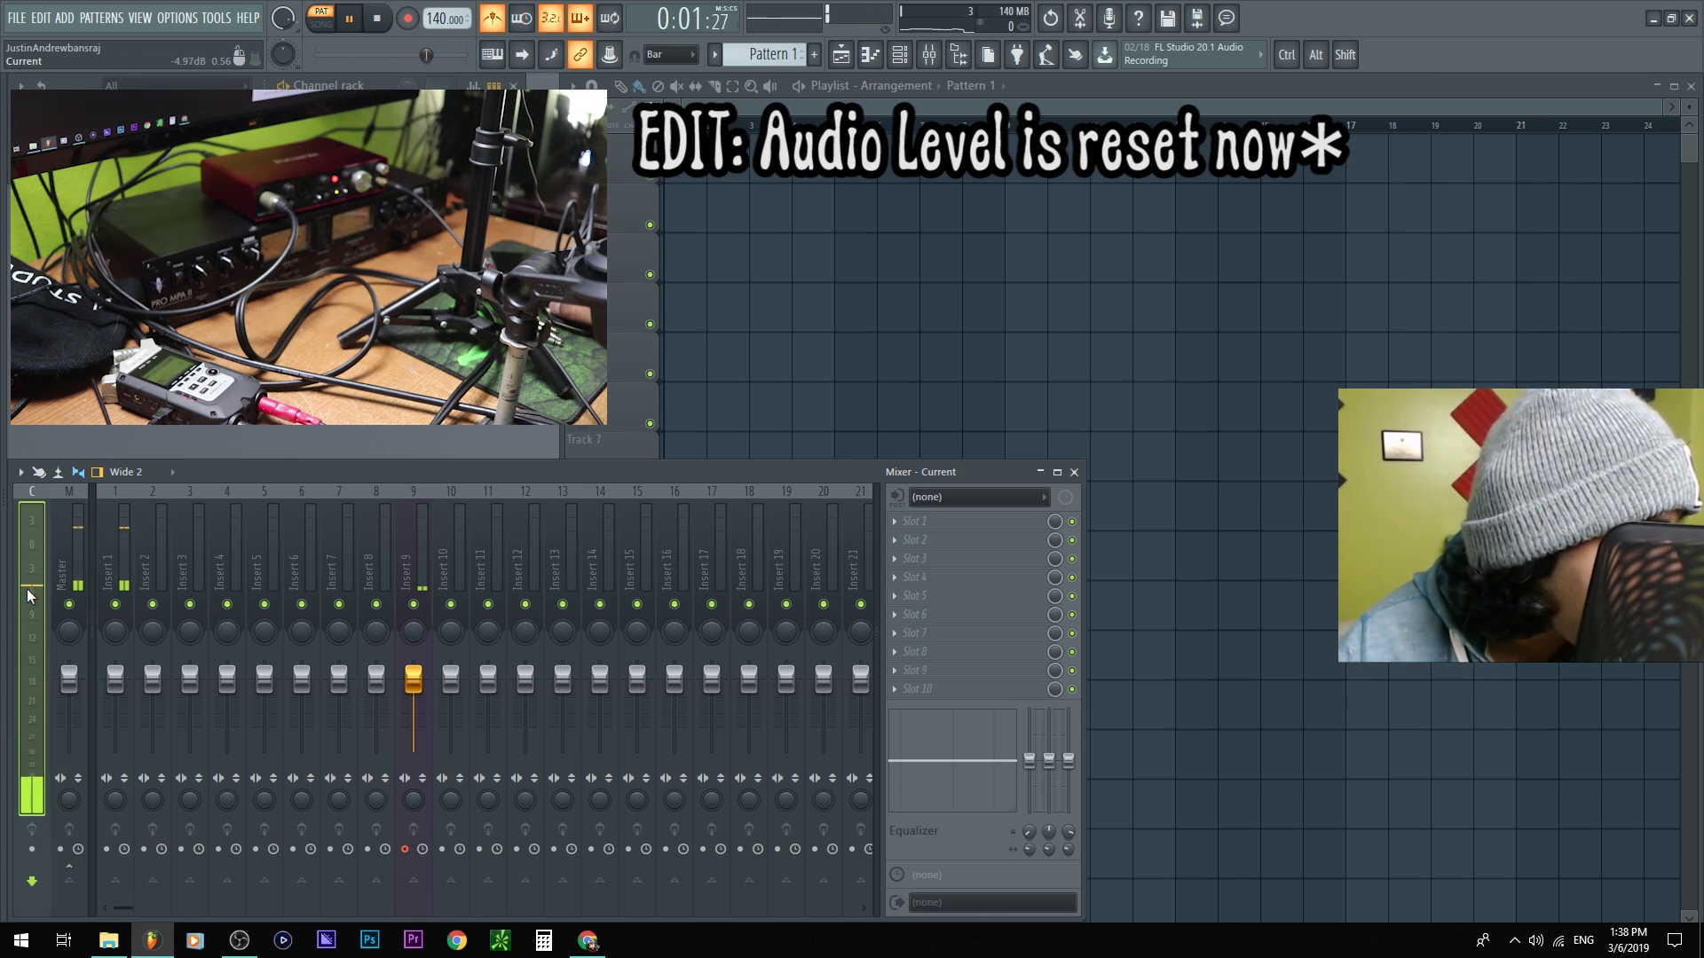
key(space)
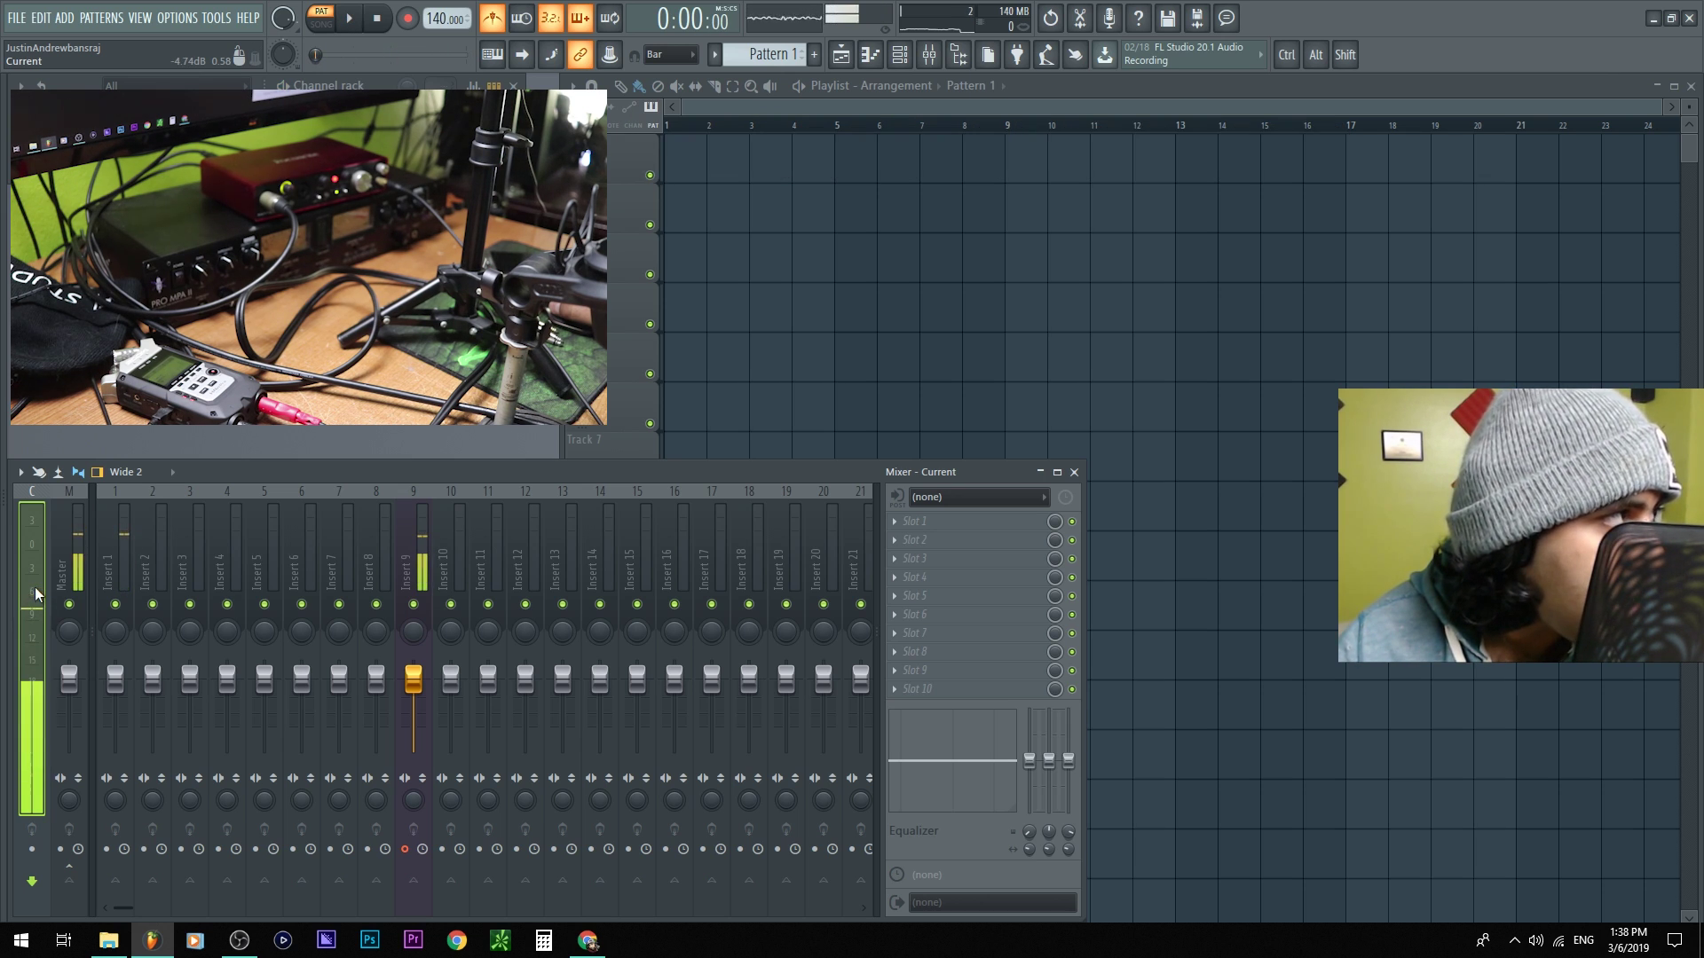
Check the zoom source's level in OBS, return to FL Studio's mixer and play the metronome briefly
click(256, 951)
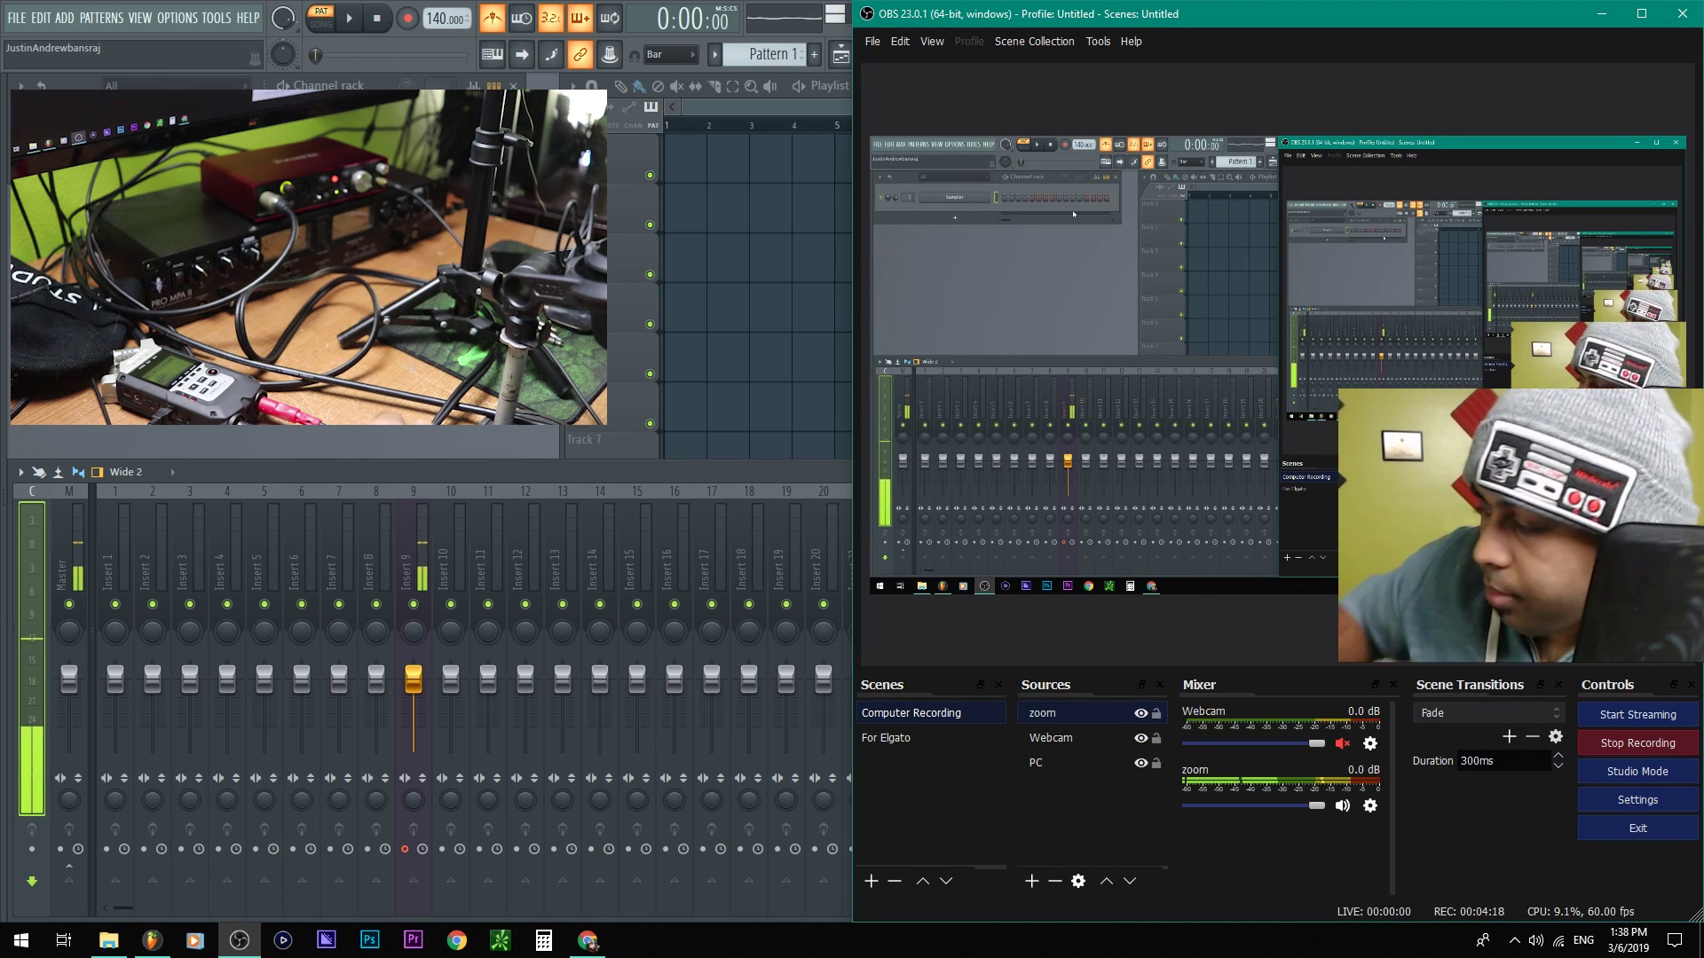
key(space)
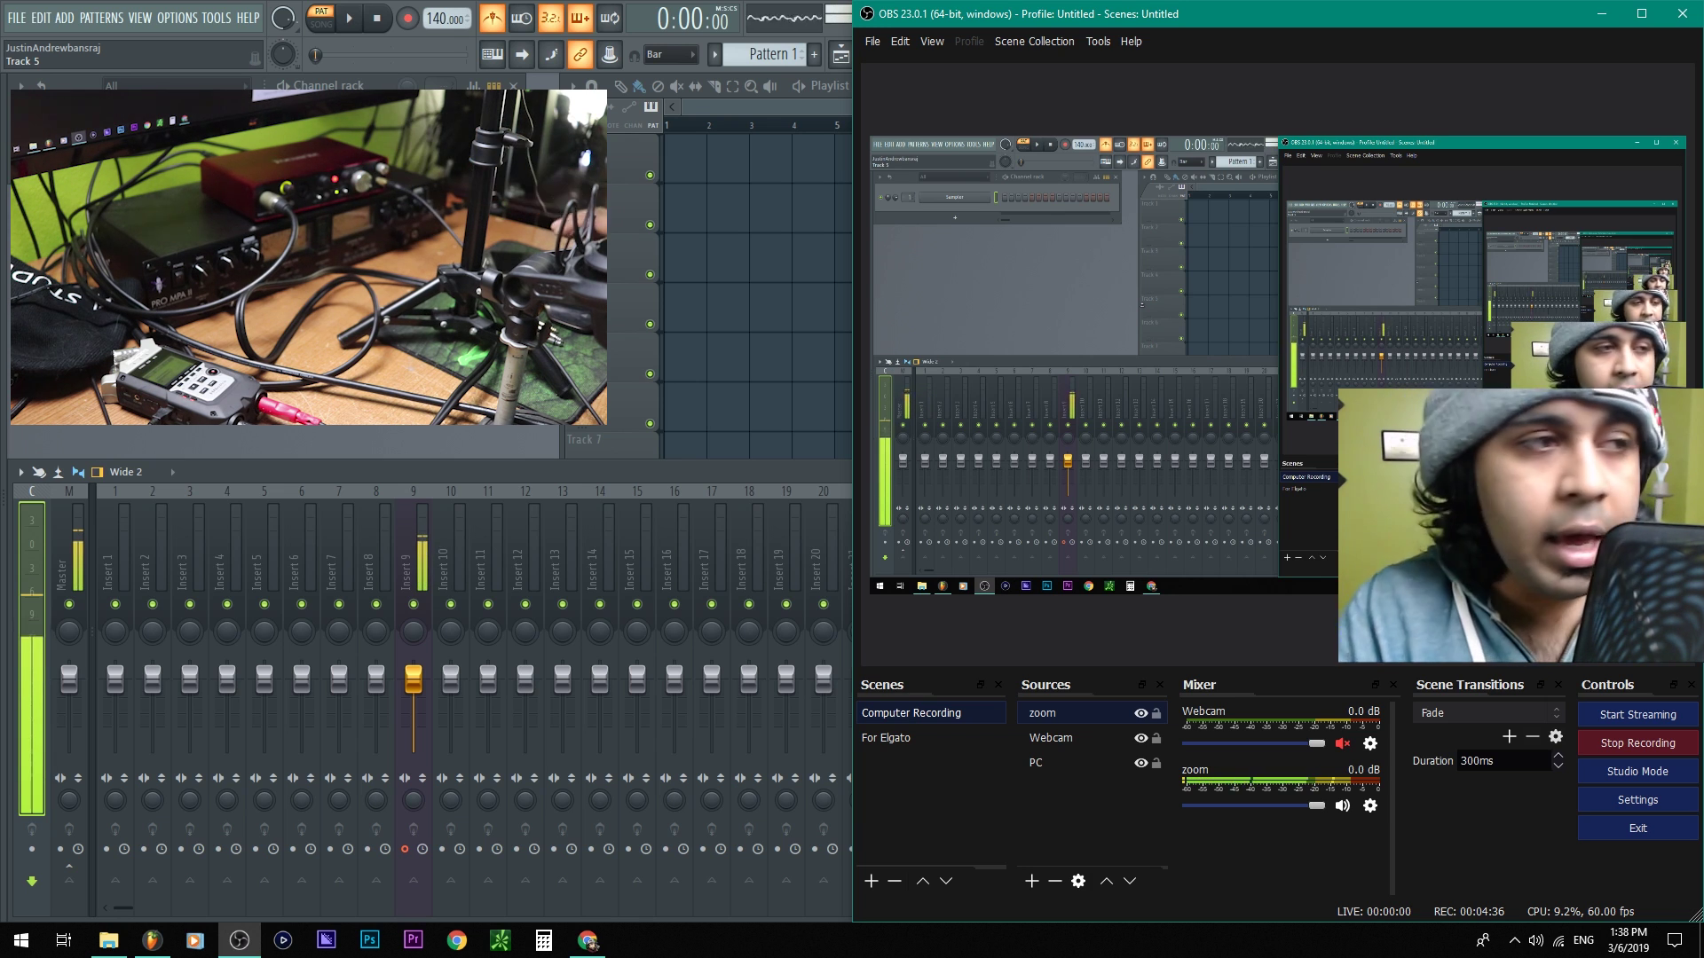
key(space)
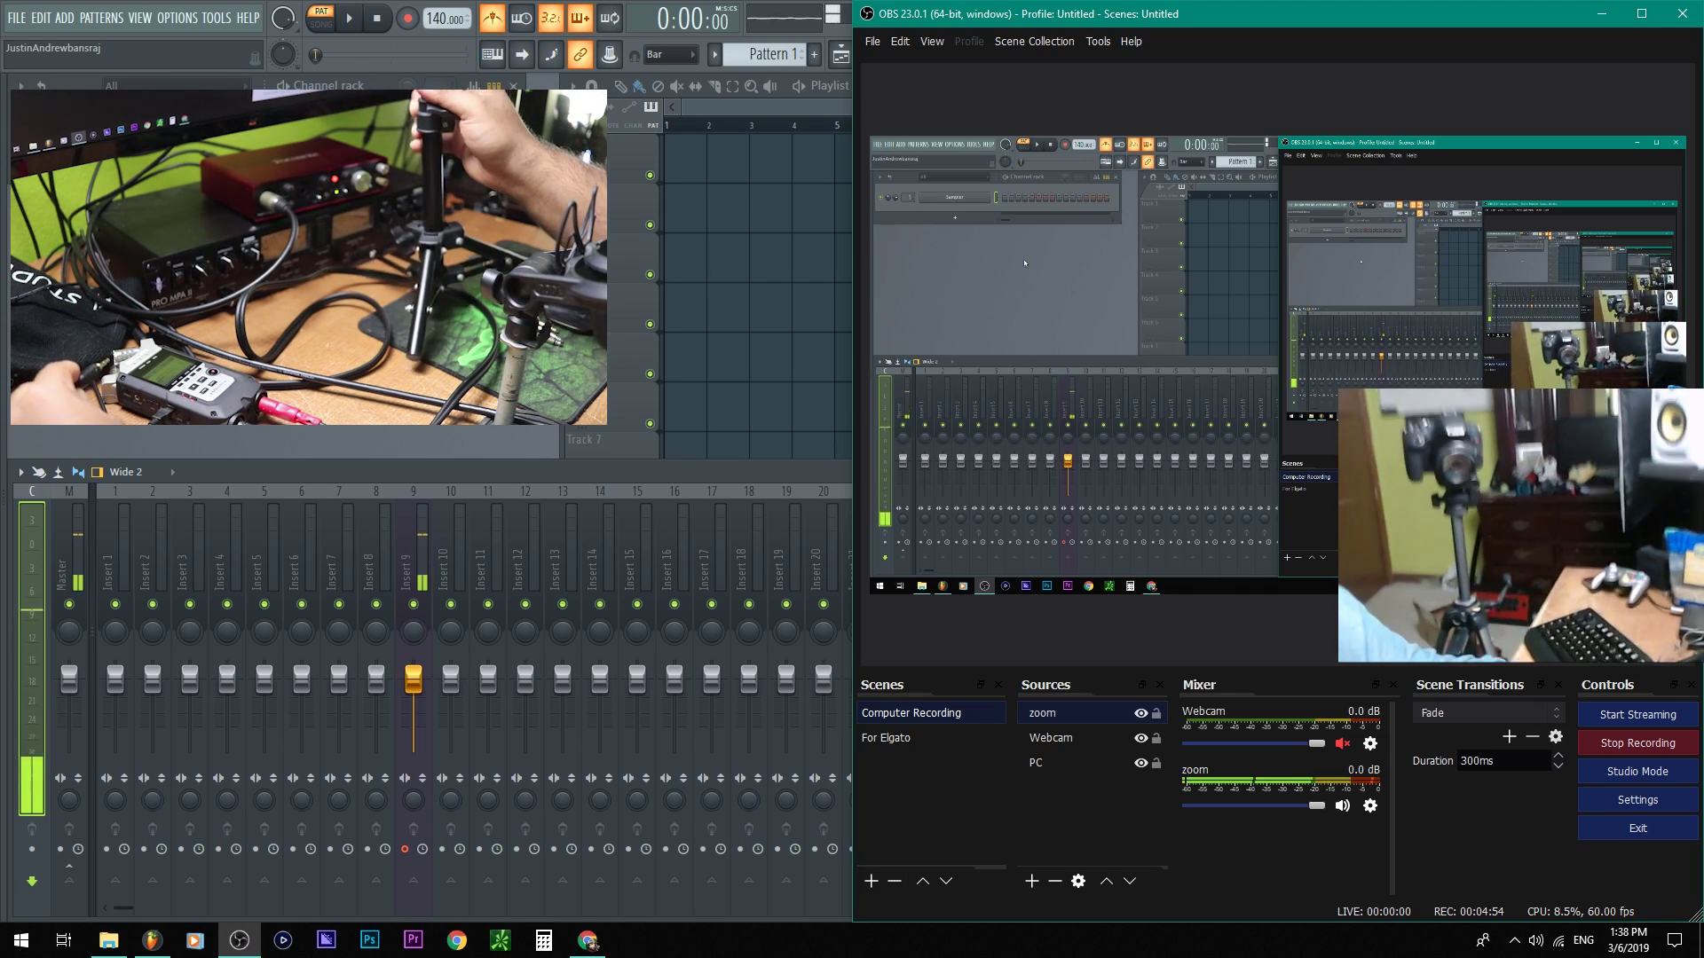
click(577, 585)
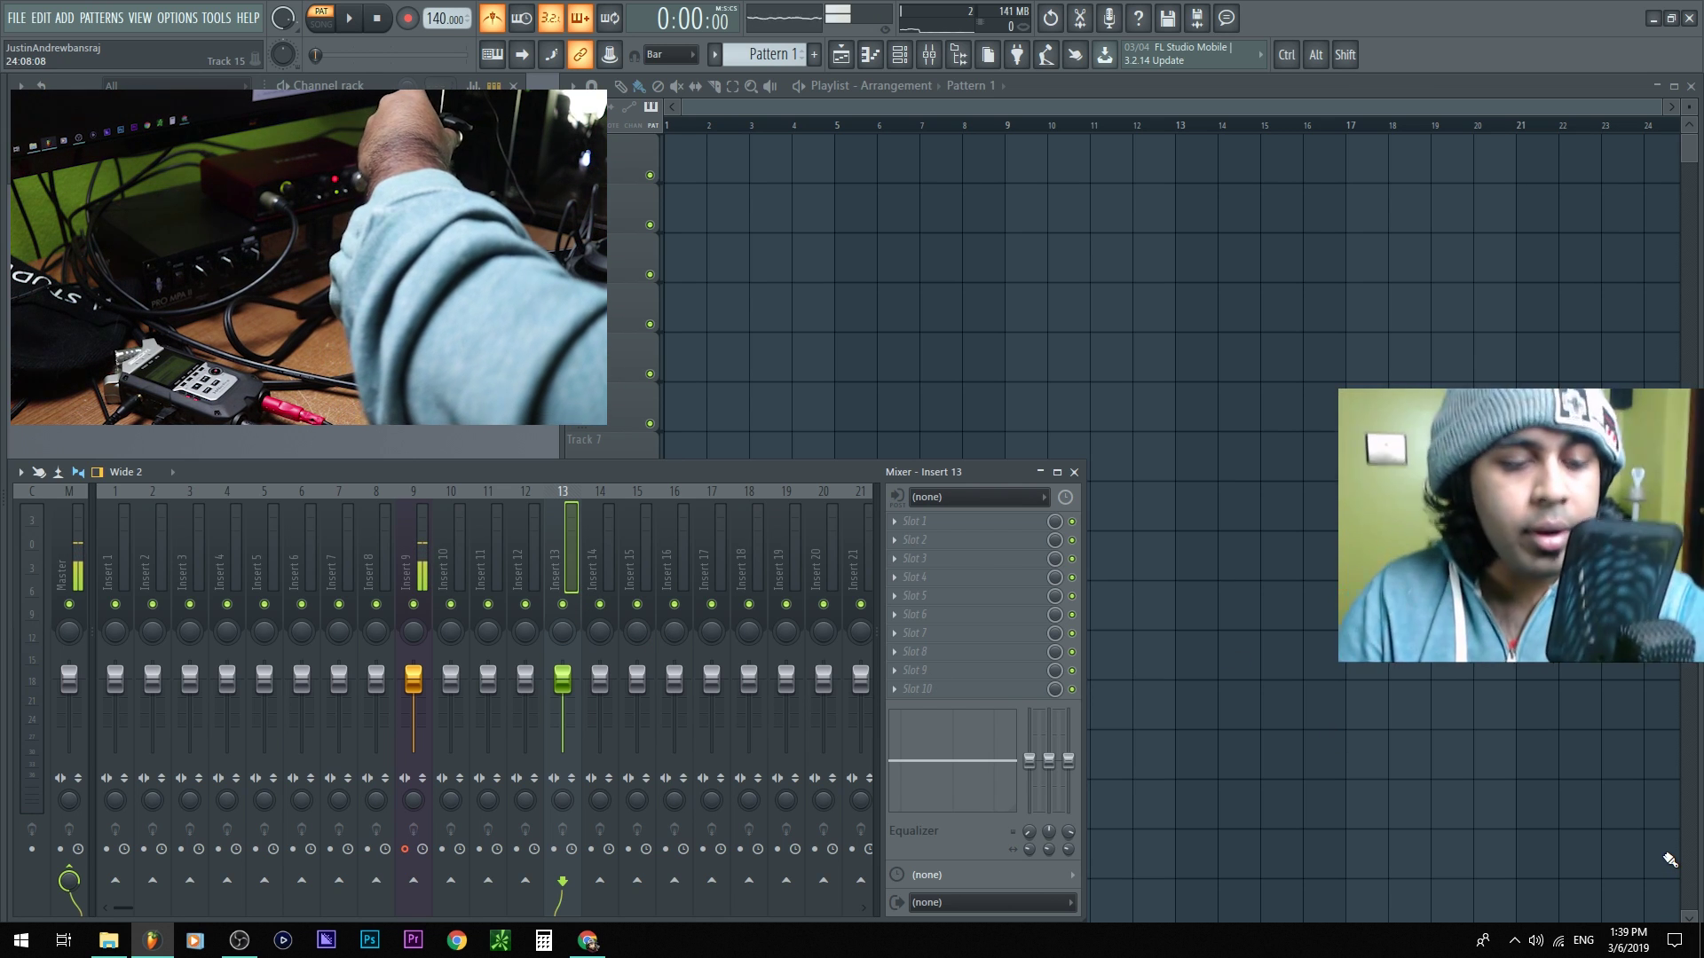
key(space)
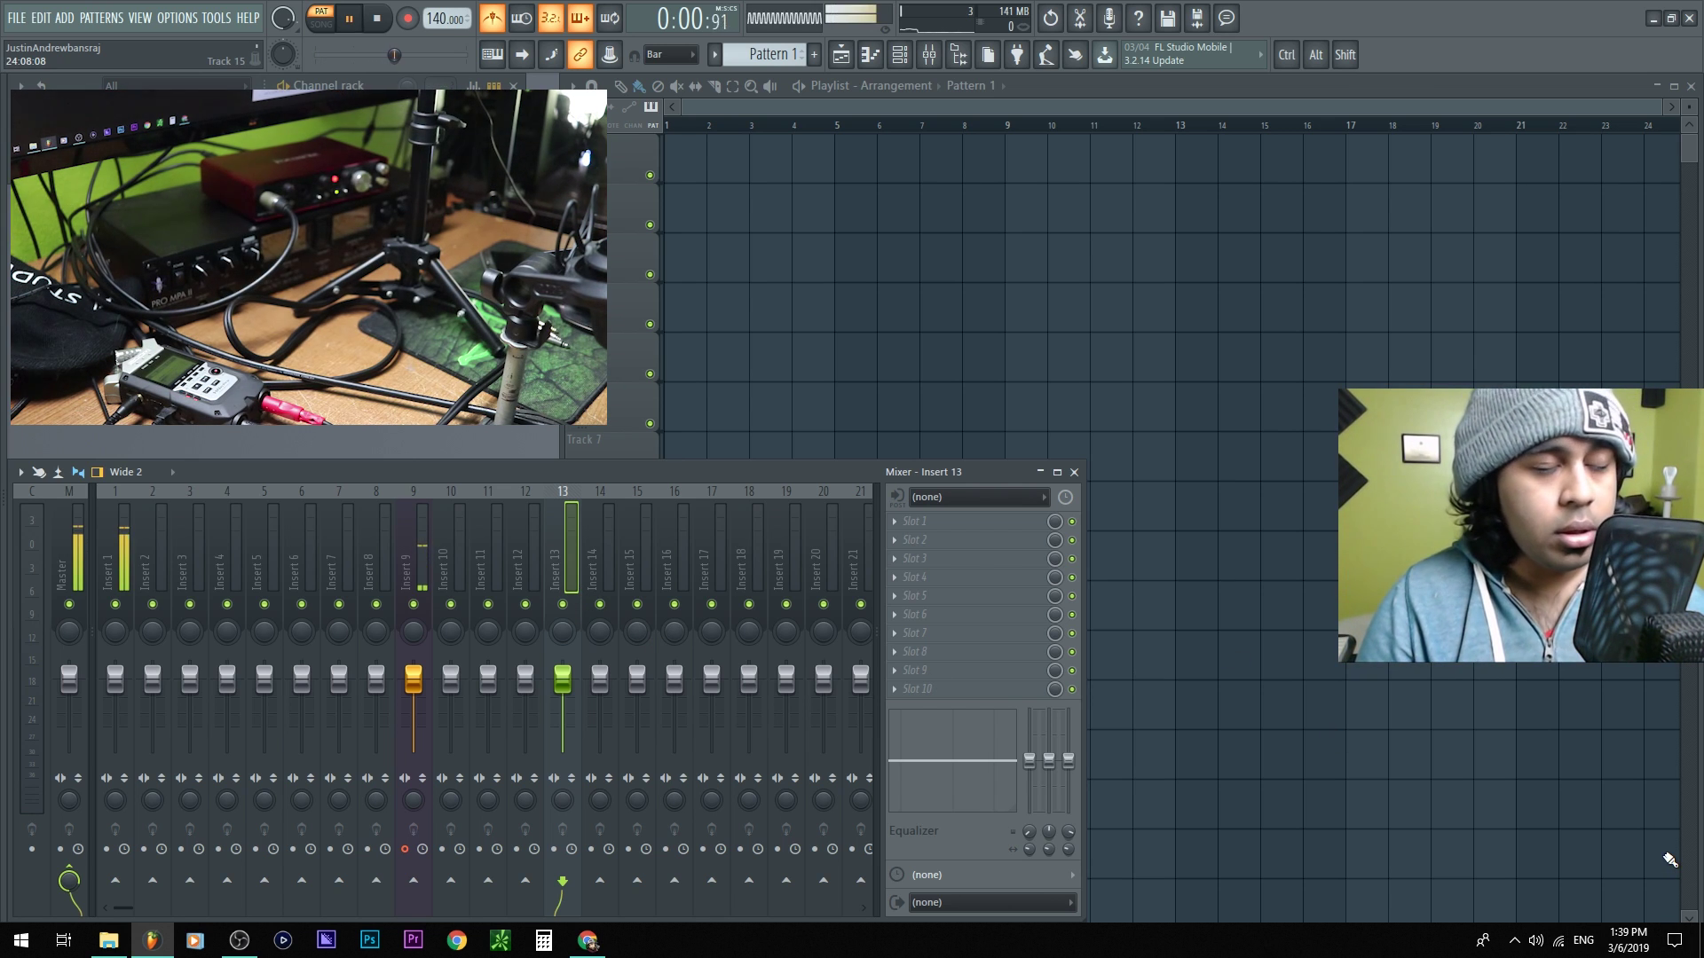
key(space)
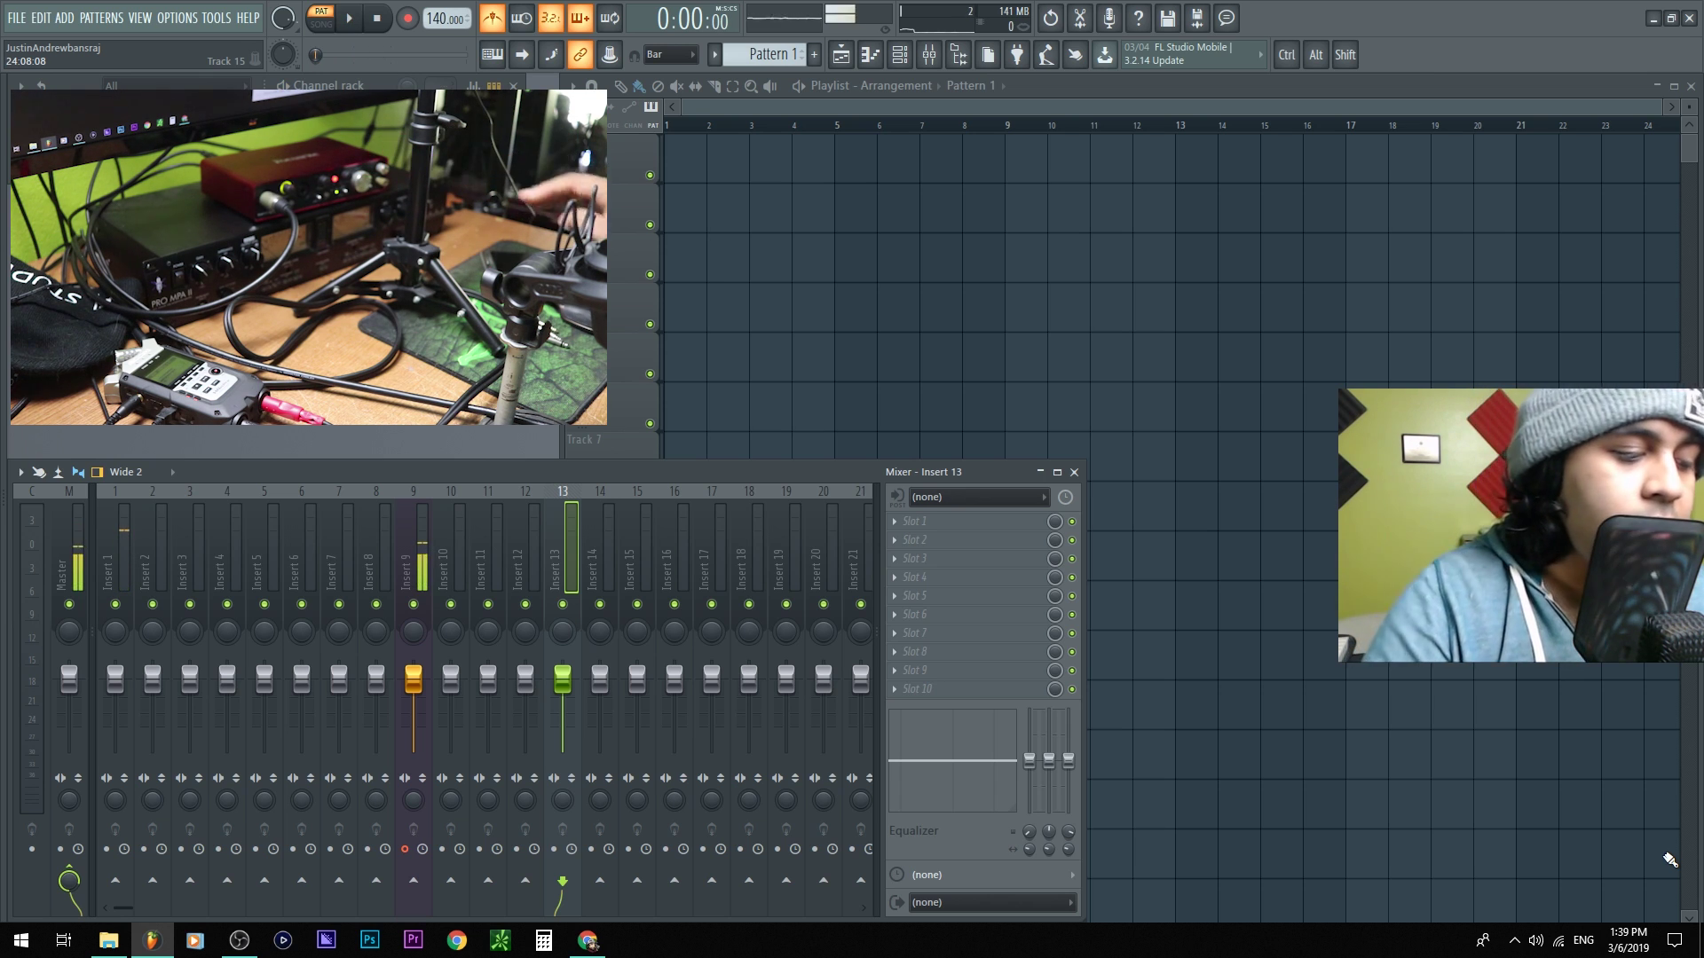
Play the metronome in FL Studio, watch the zoom source's audio level in OBS and stop playback
click(248, 931)
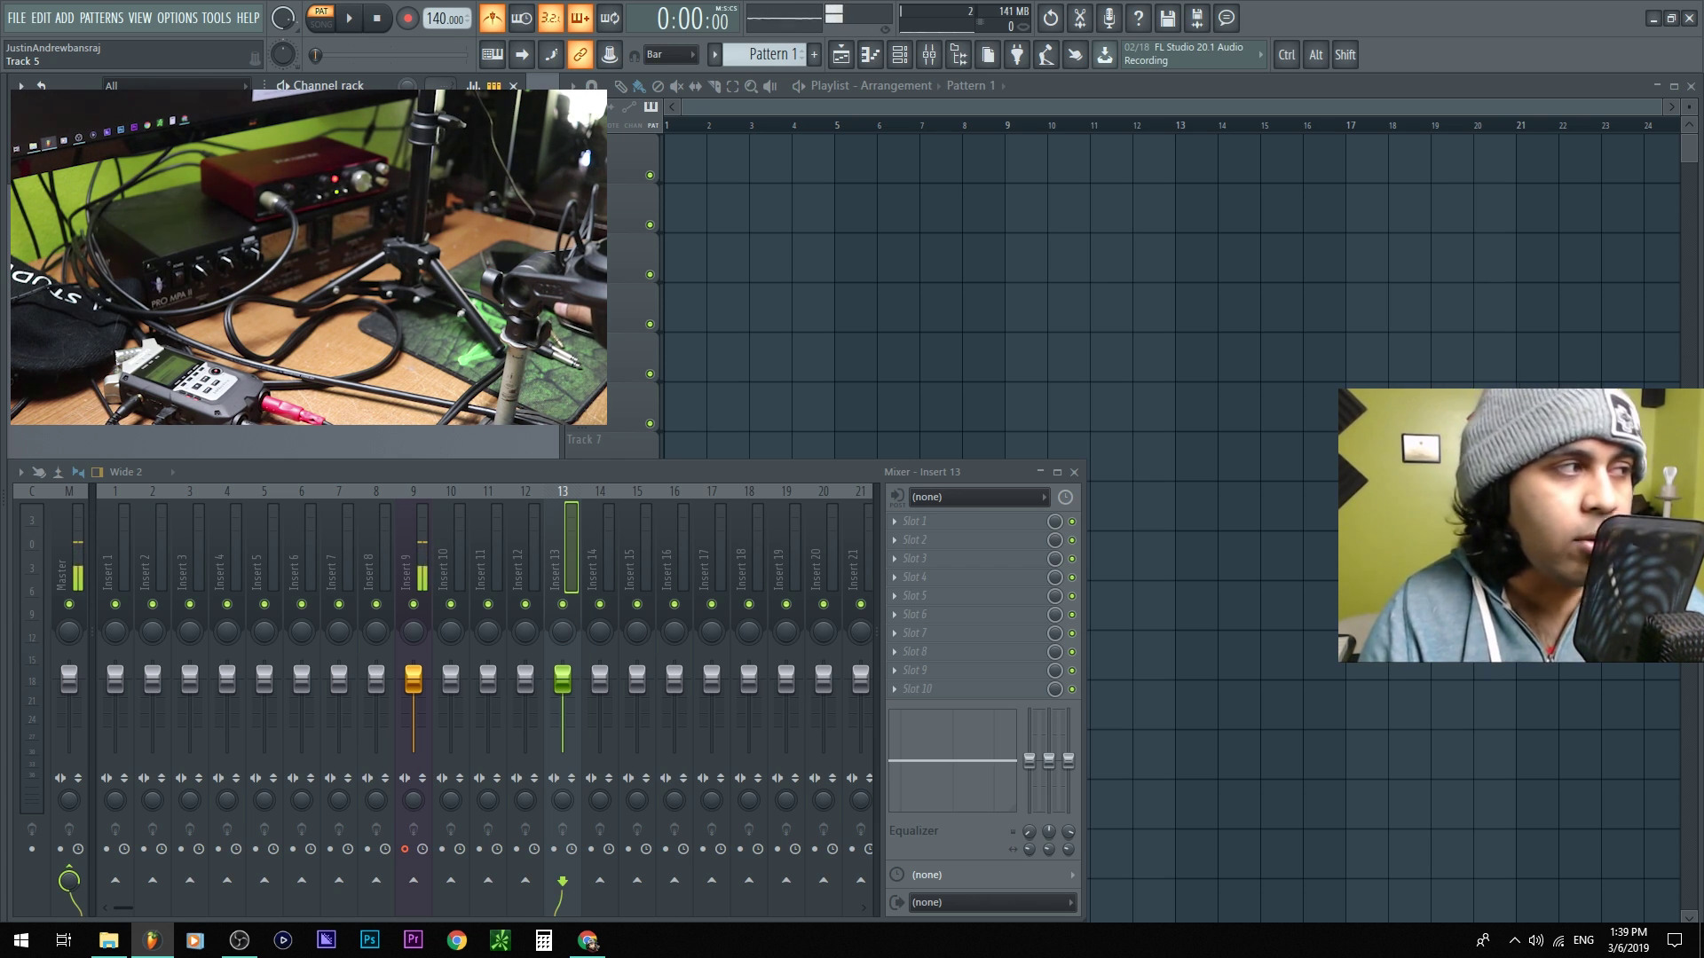
key(alt+Tab)
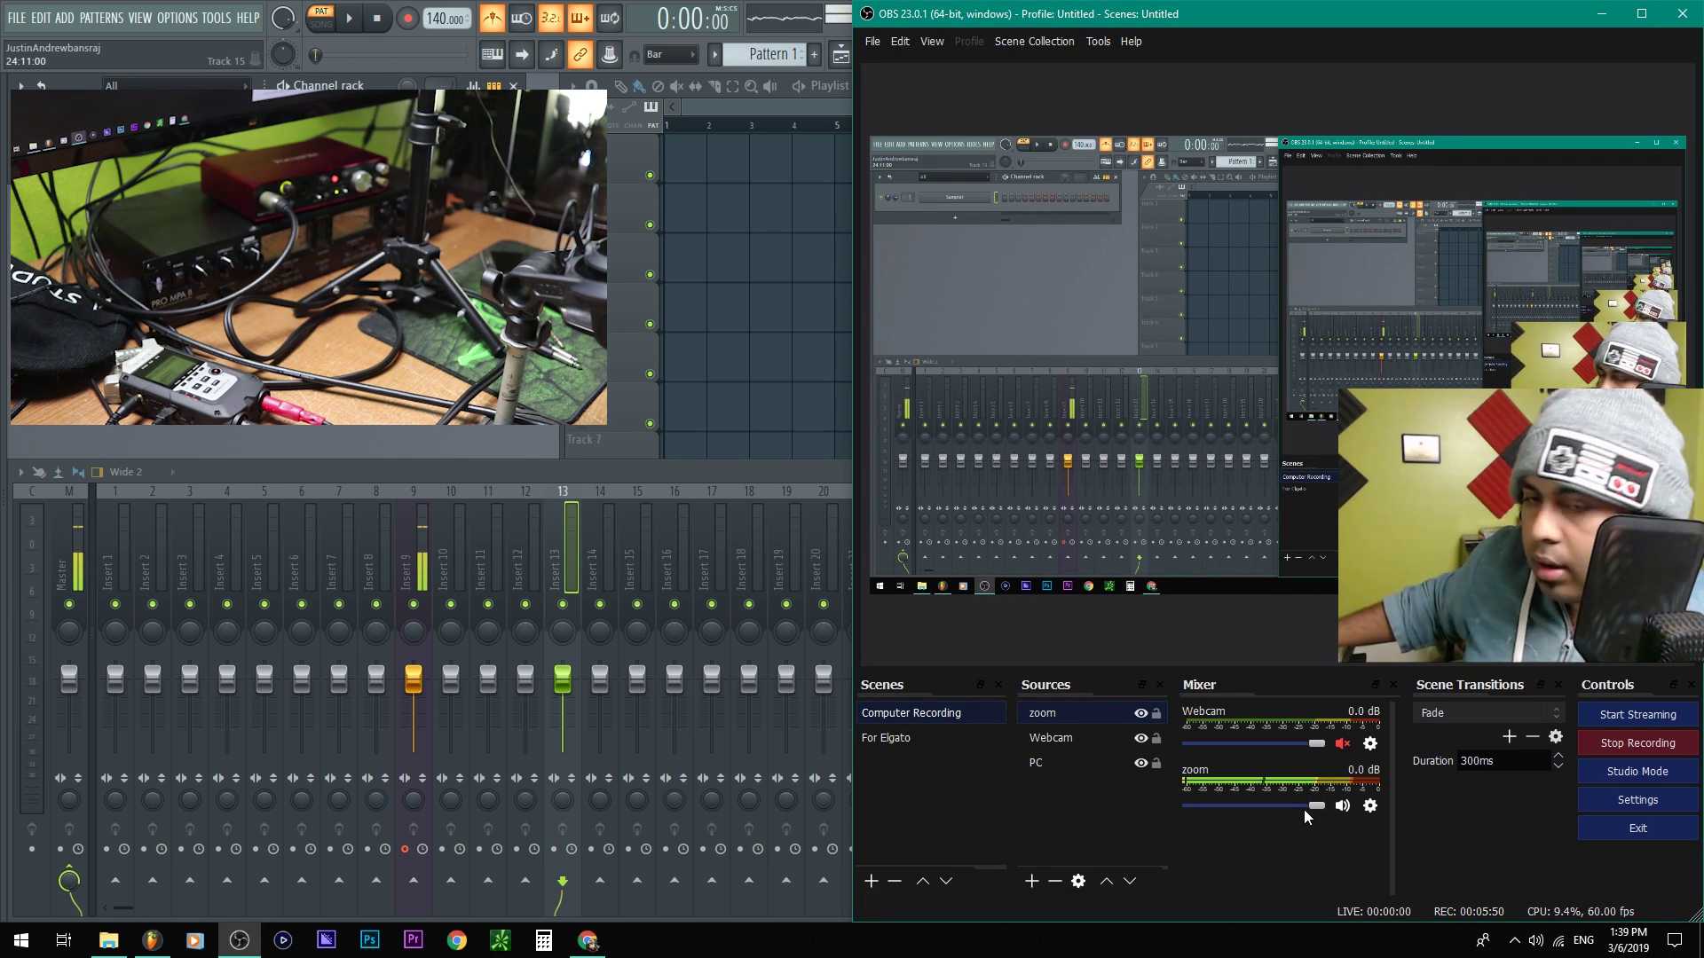
key(space)
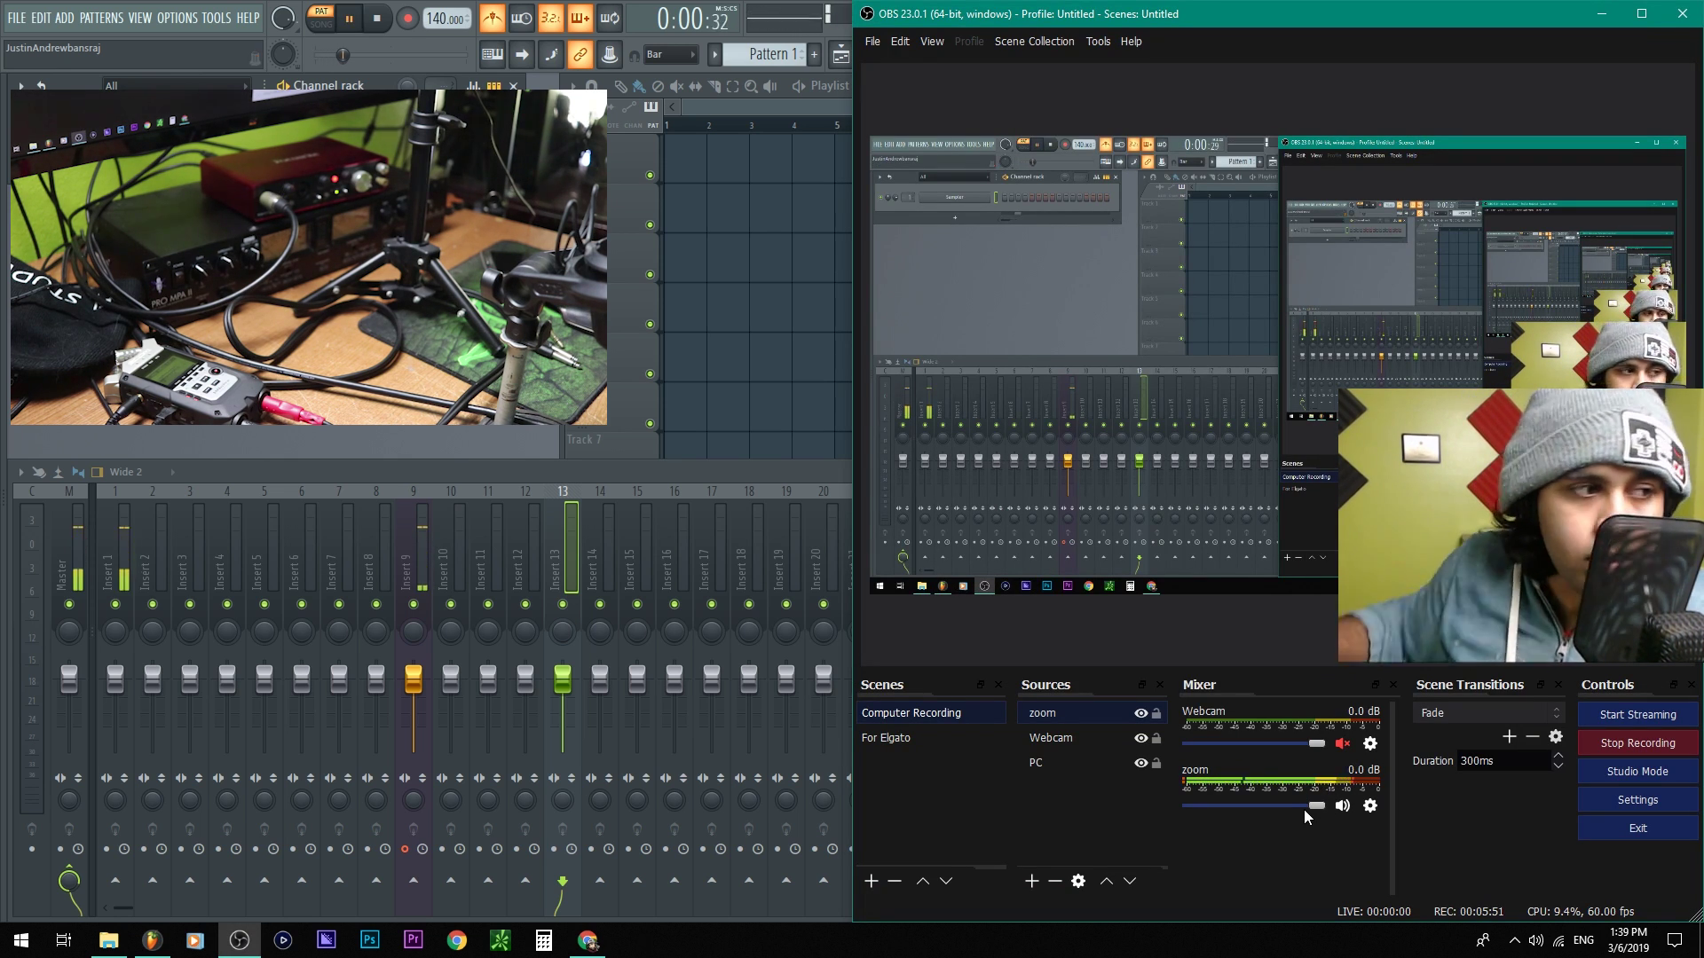
click(117, 556)
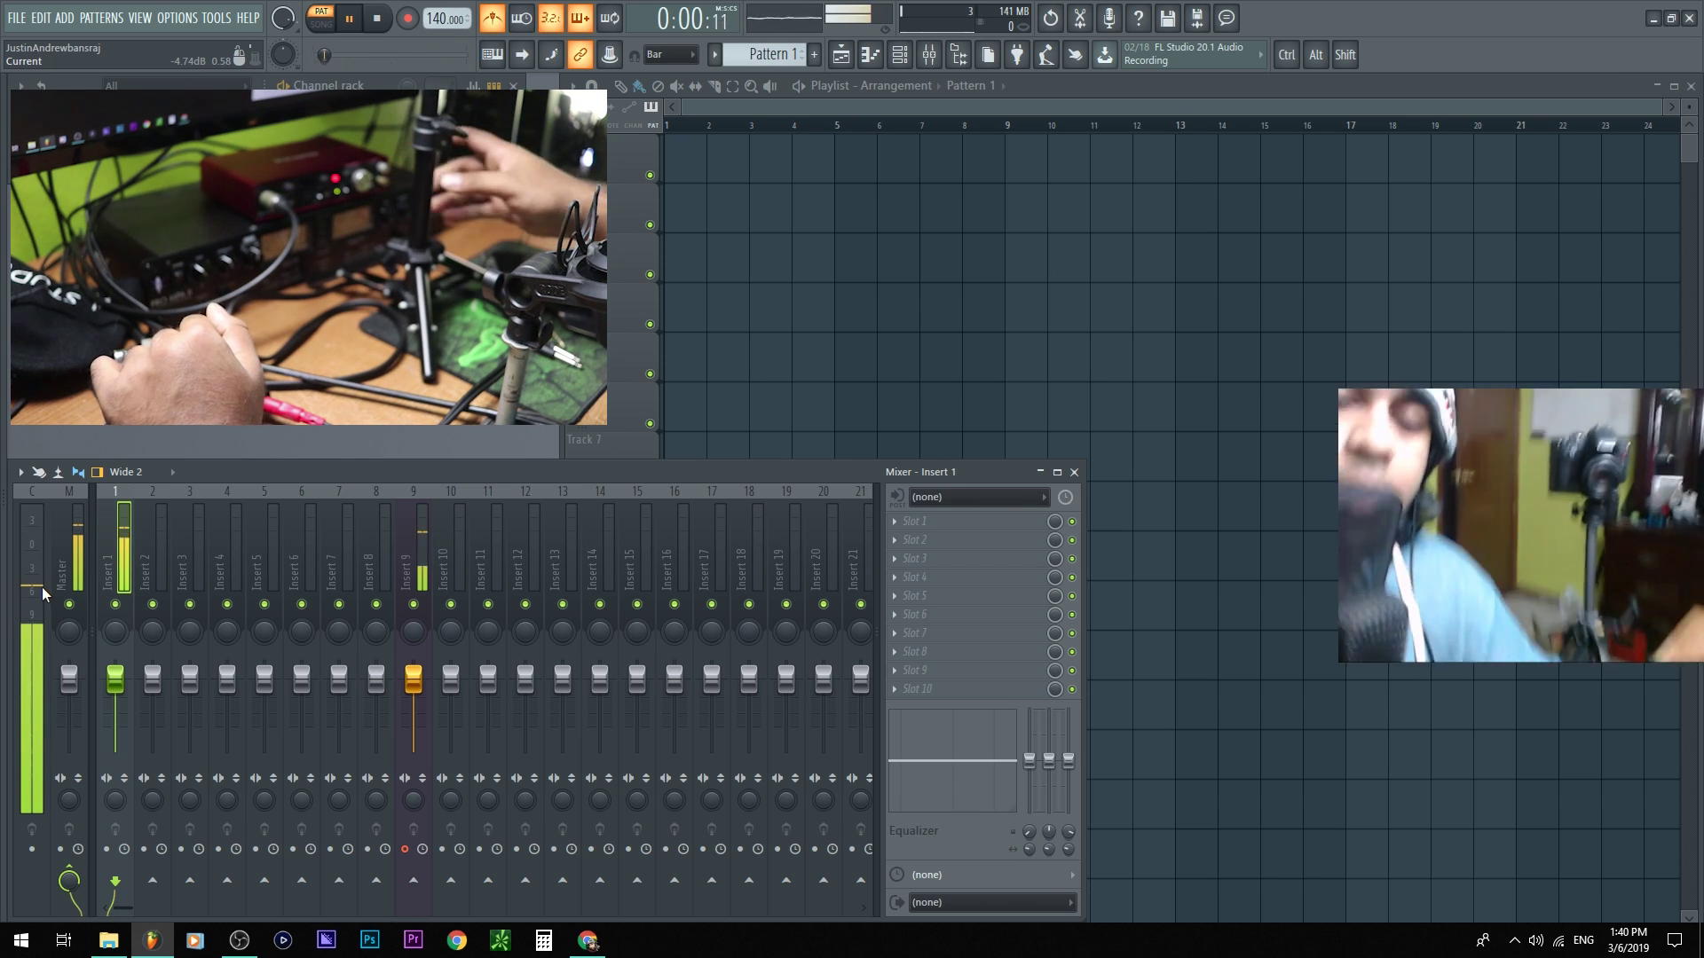
click(237, 945)
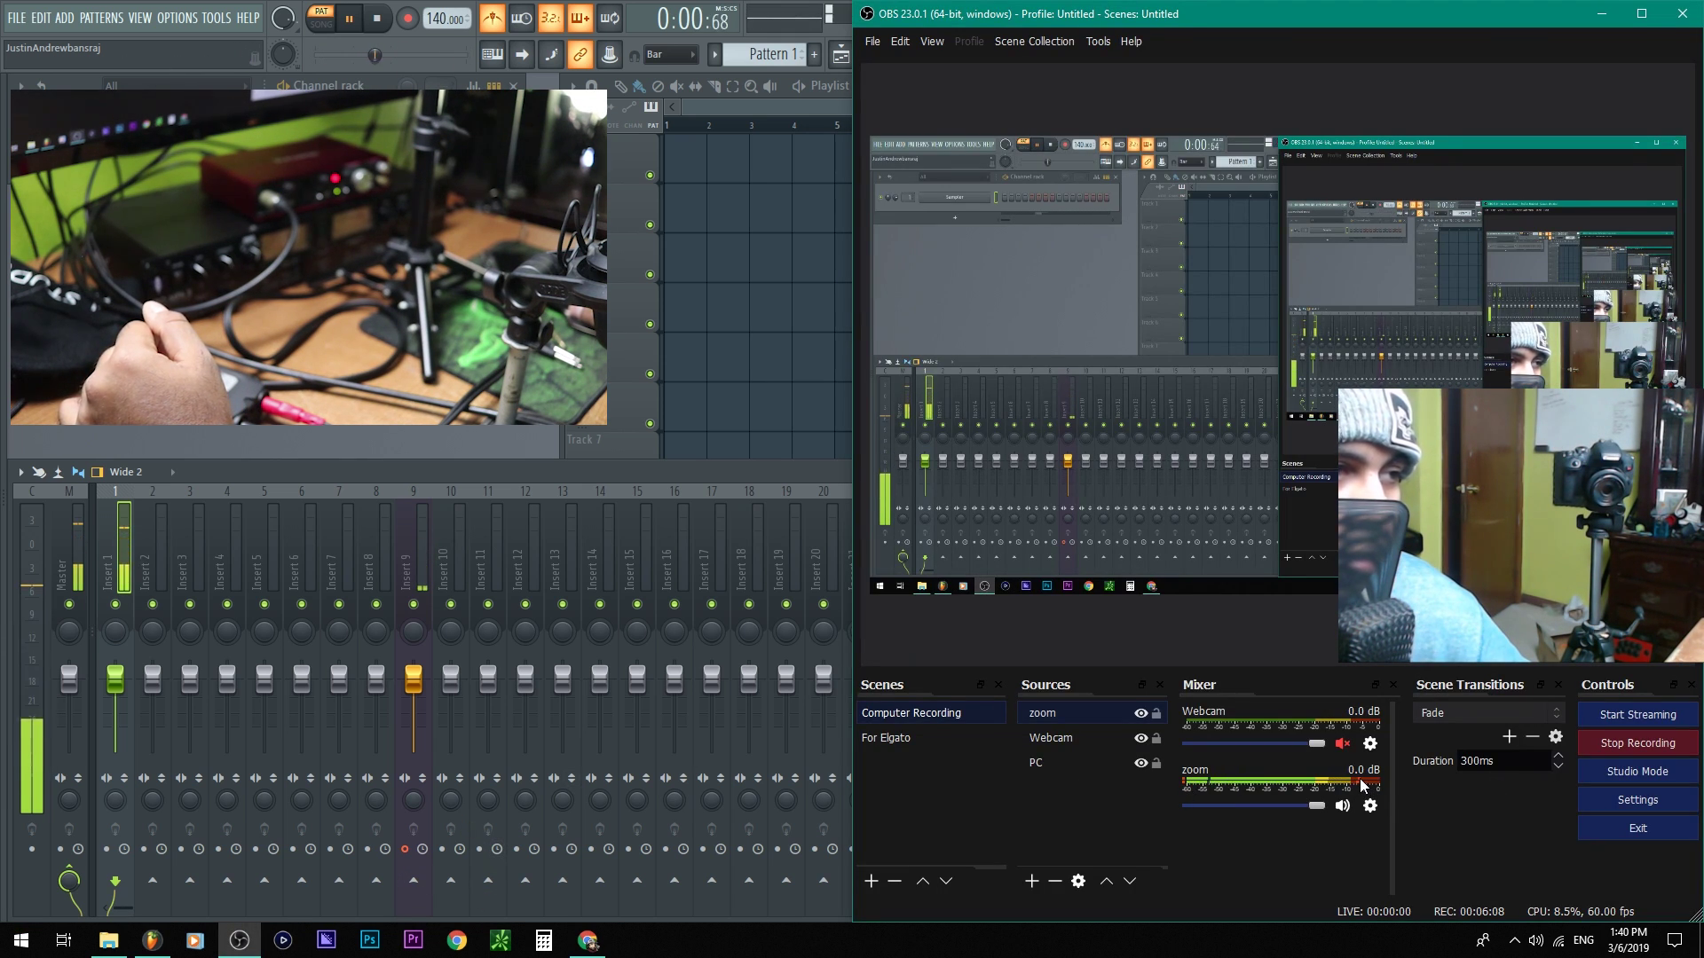
click(406, 21)
click(239, 940)
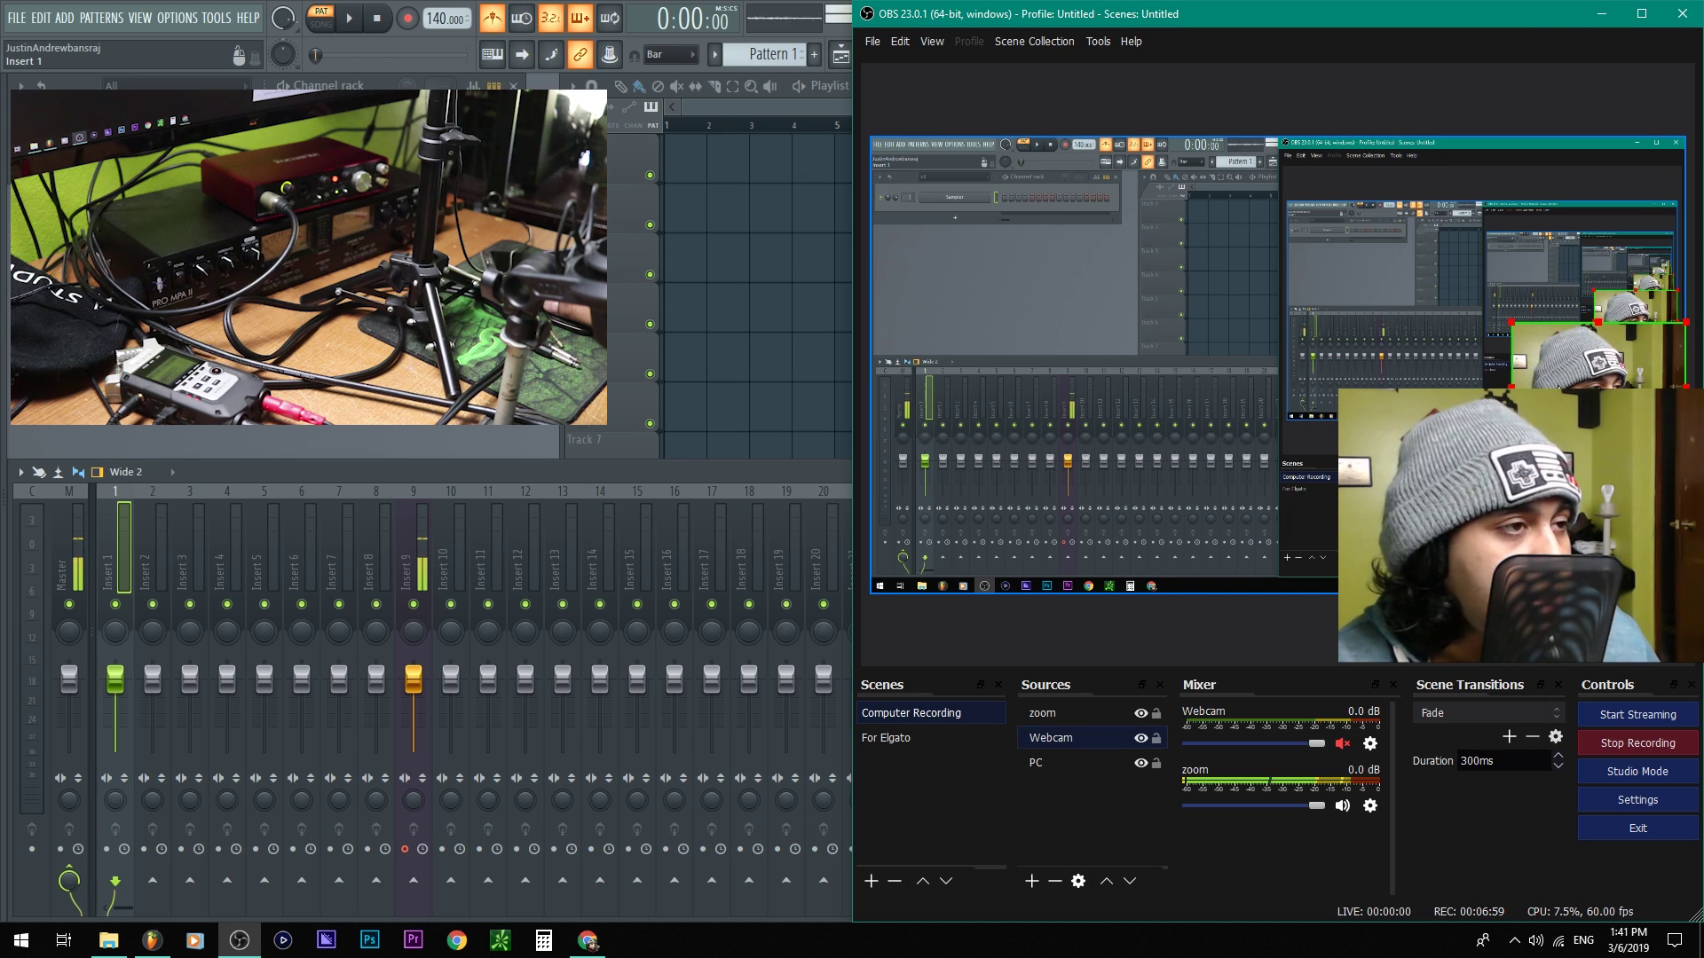
Reset the Webcam source's transform in OBS and crop the image at its right, left and top edges
right_click(1562, 385)
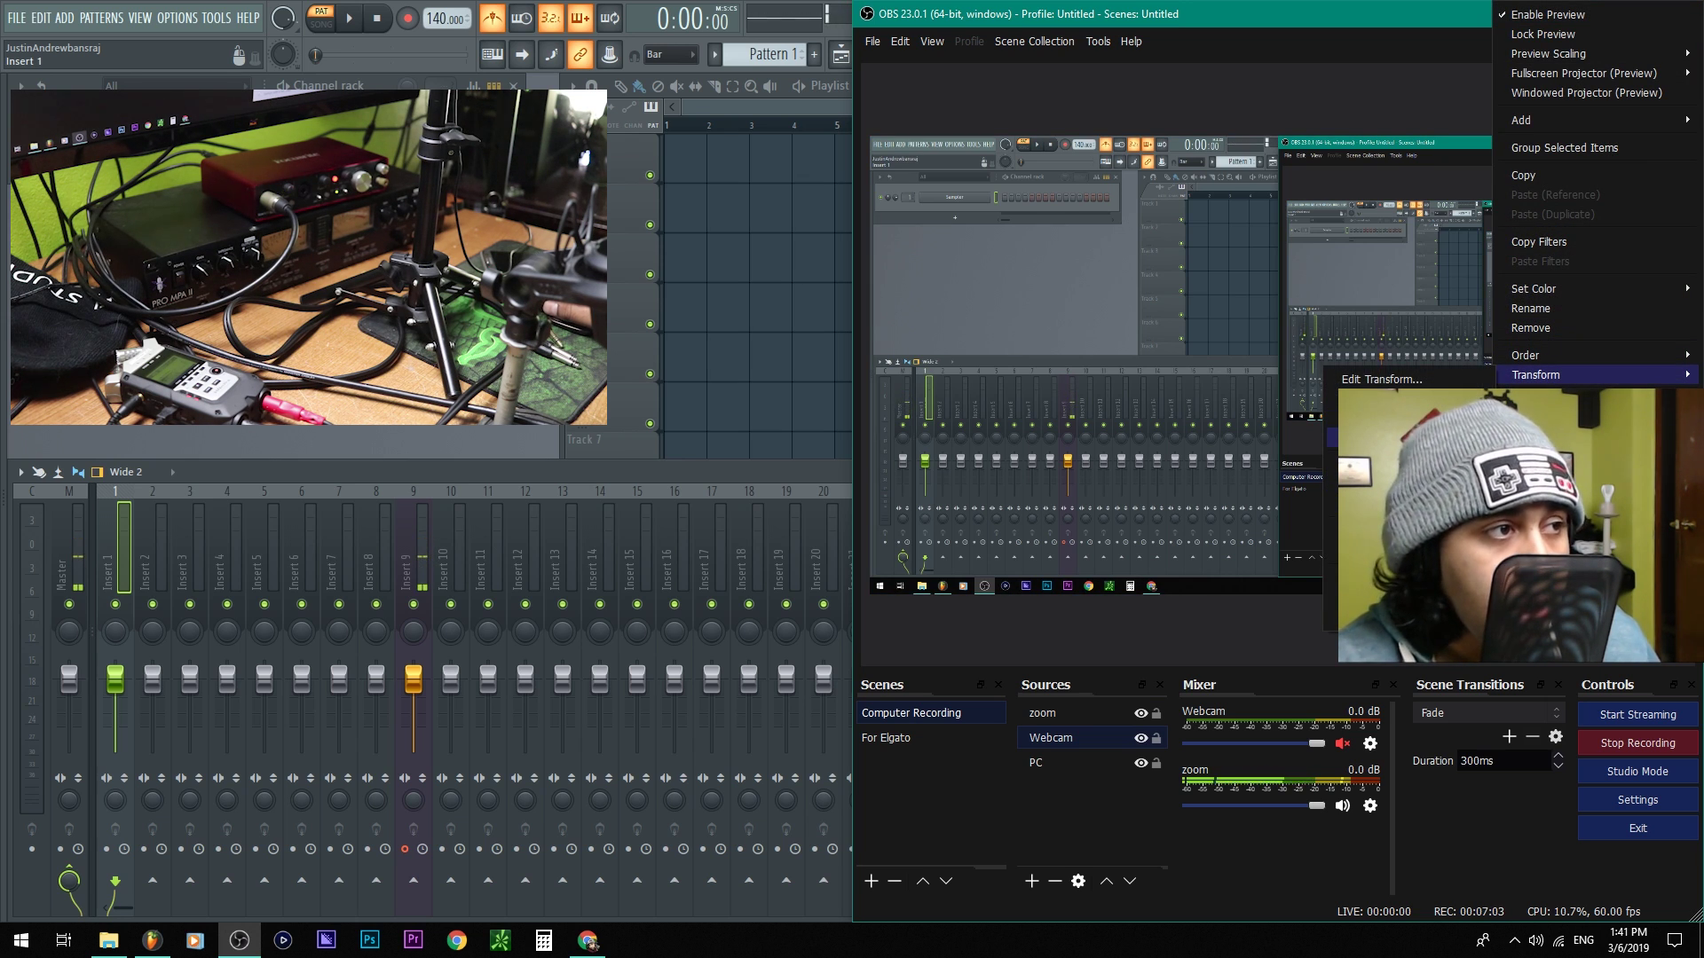
click(1402, 528)
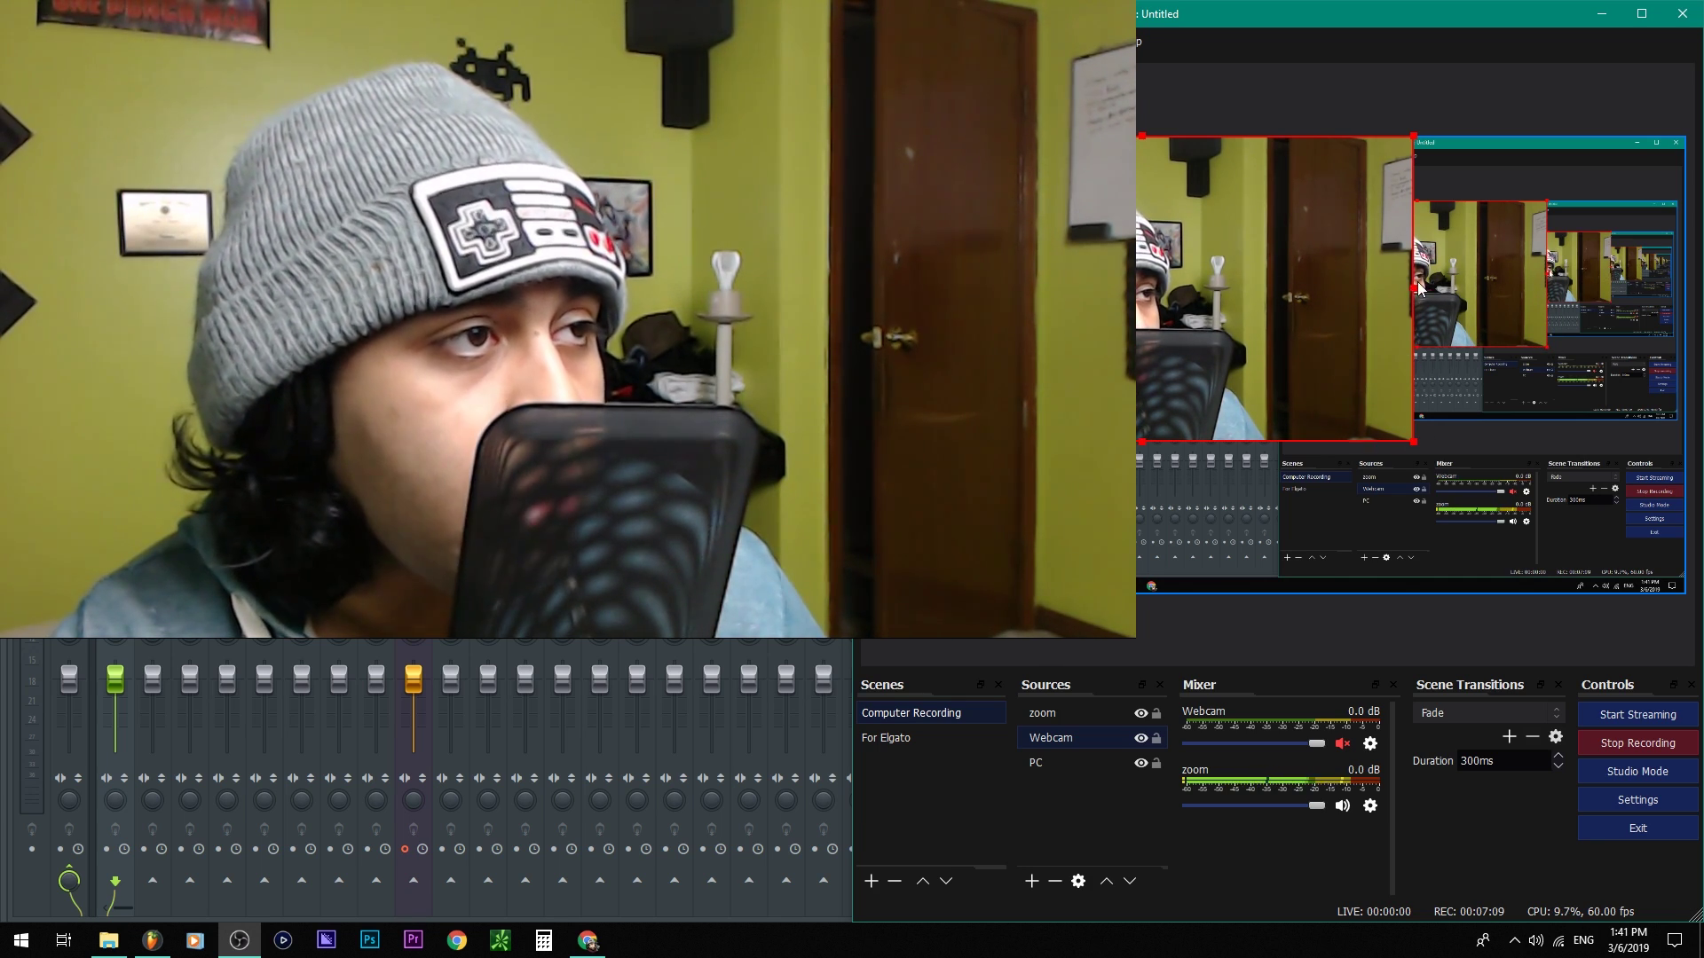
drag(1407, 293, 1278, 305)
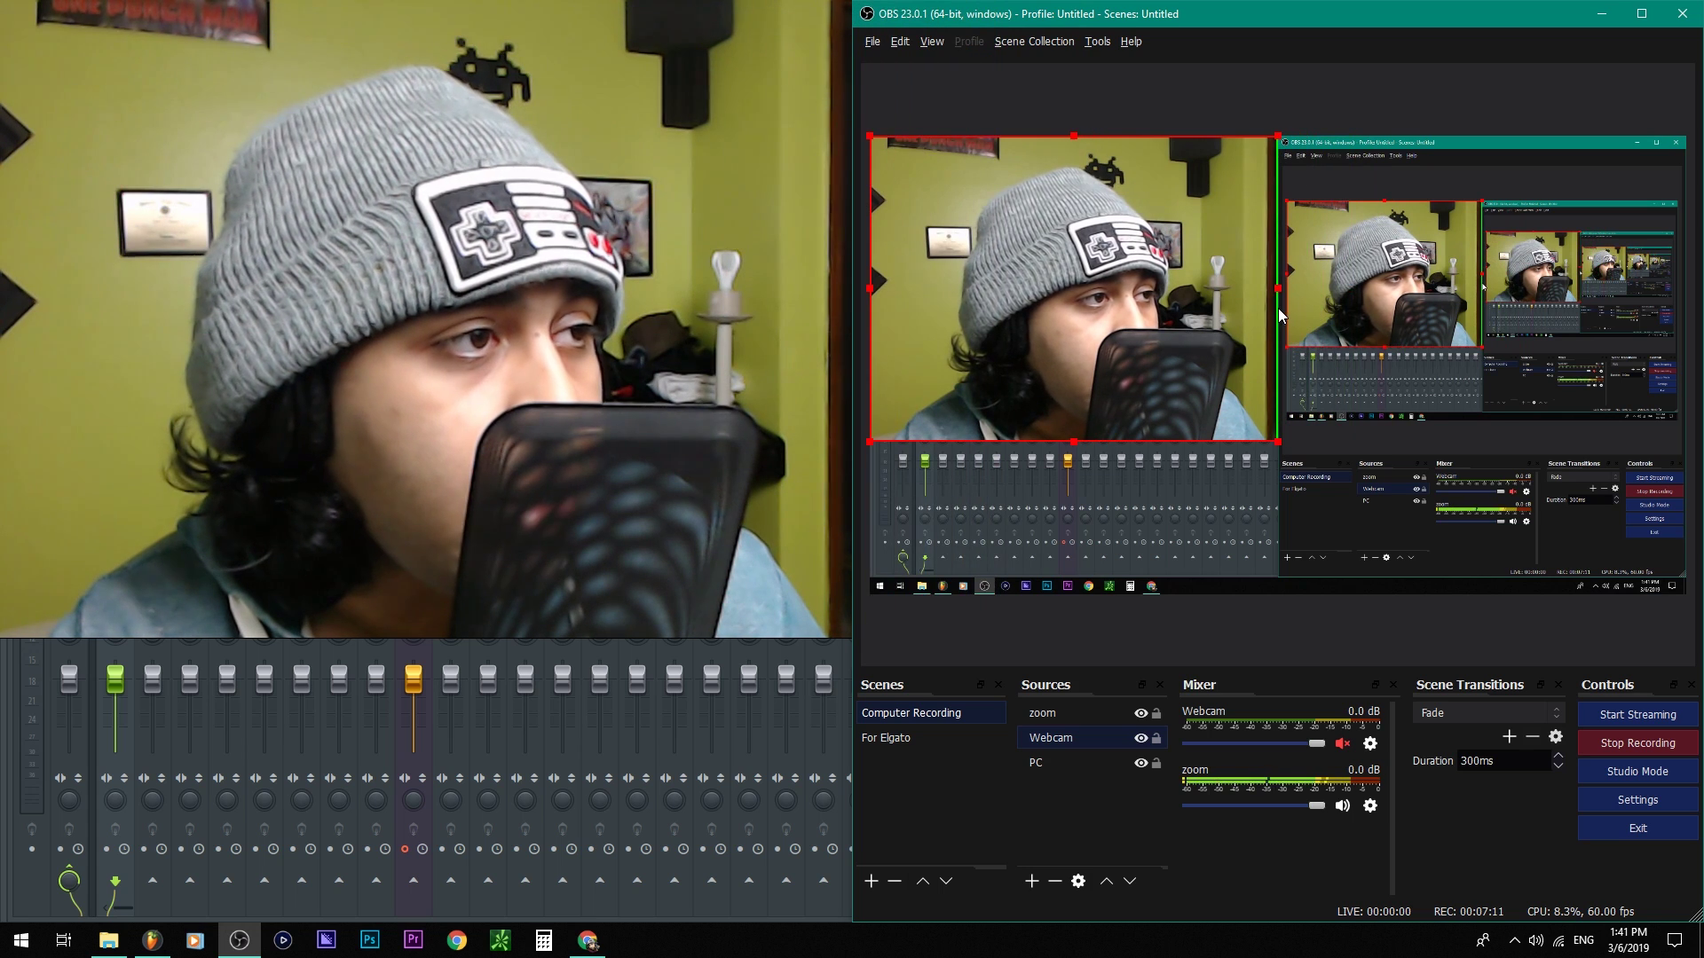
drag(871, 299, 908, 299)
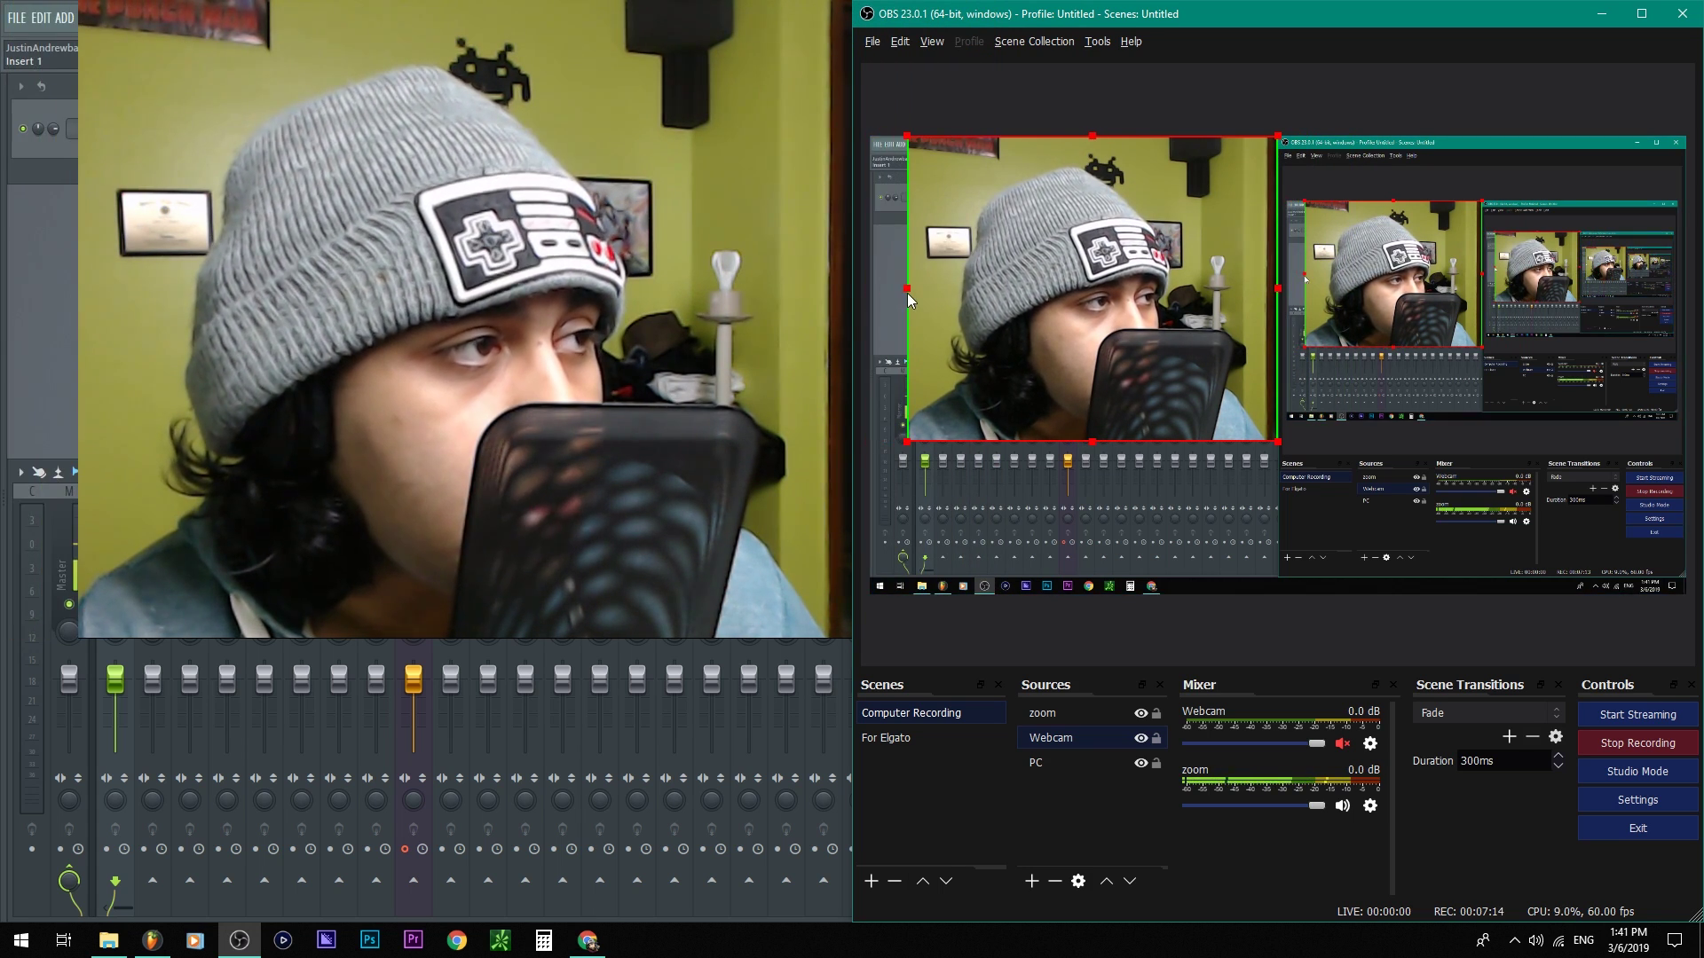
drag(1090, 142, 1089, 165)
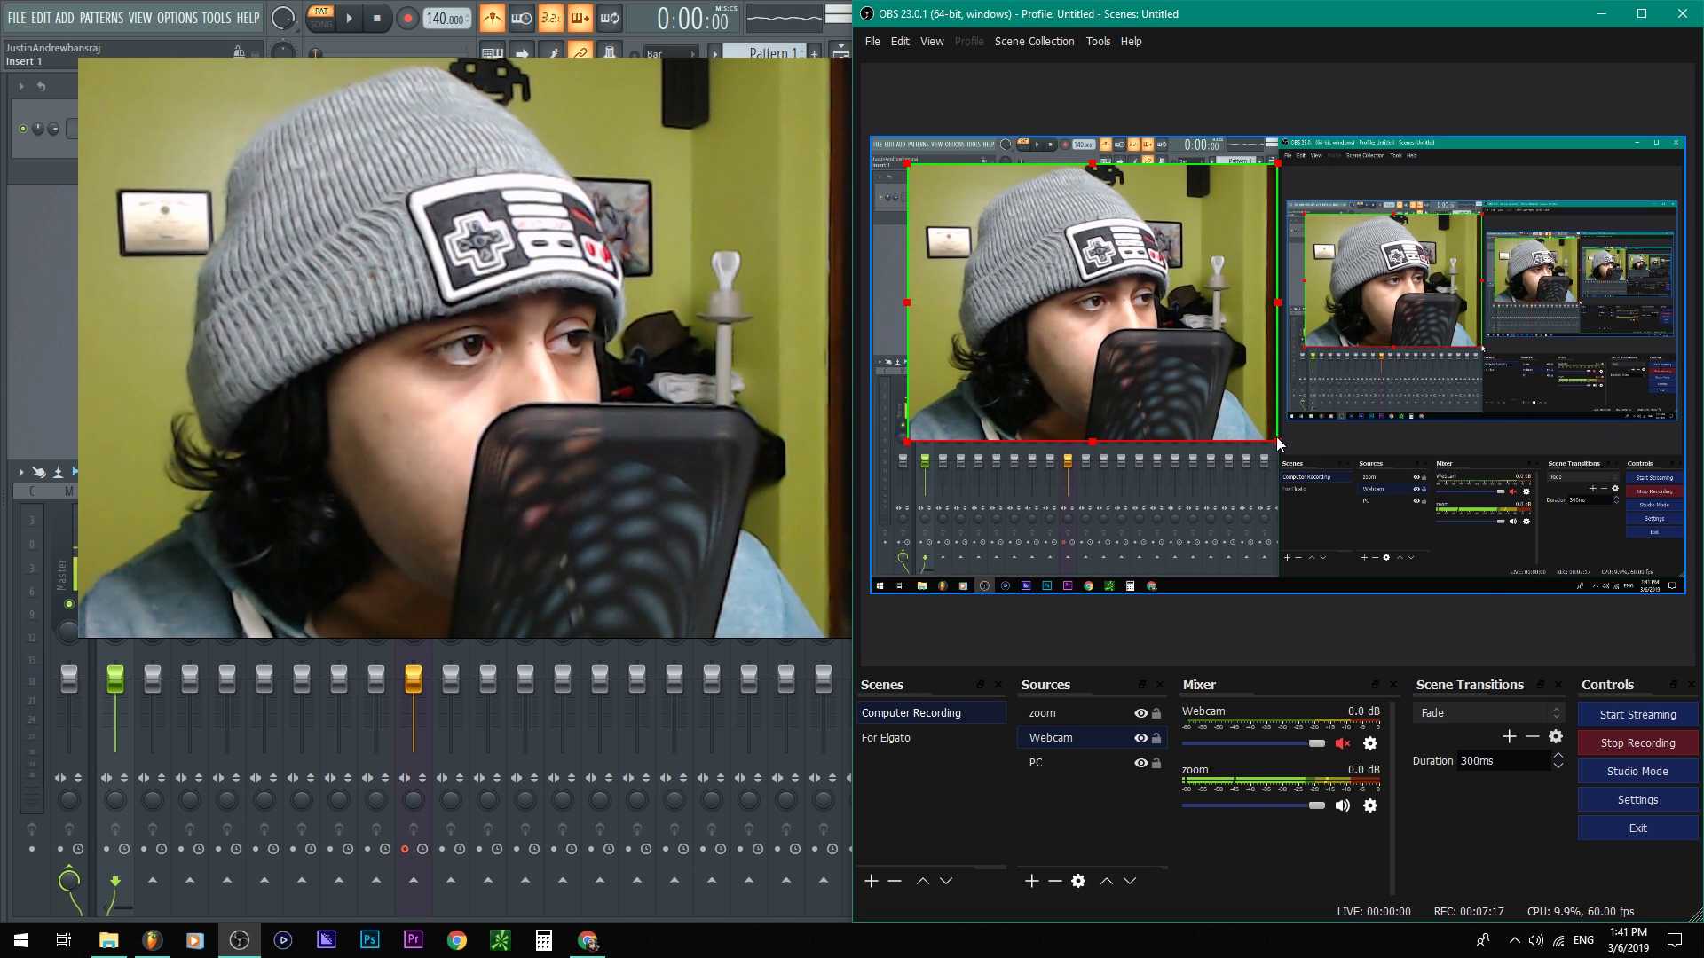
Shrink the cropped Webcam source to a small overlay and place it at the right edge of the scene, below mid-height
drag(1278, 441, 1187, 372)
drag(1063, 264, 1561, 321)
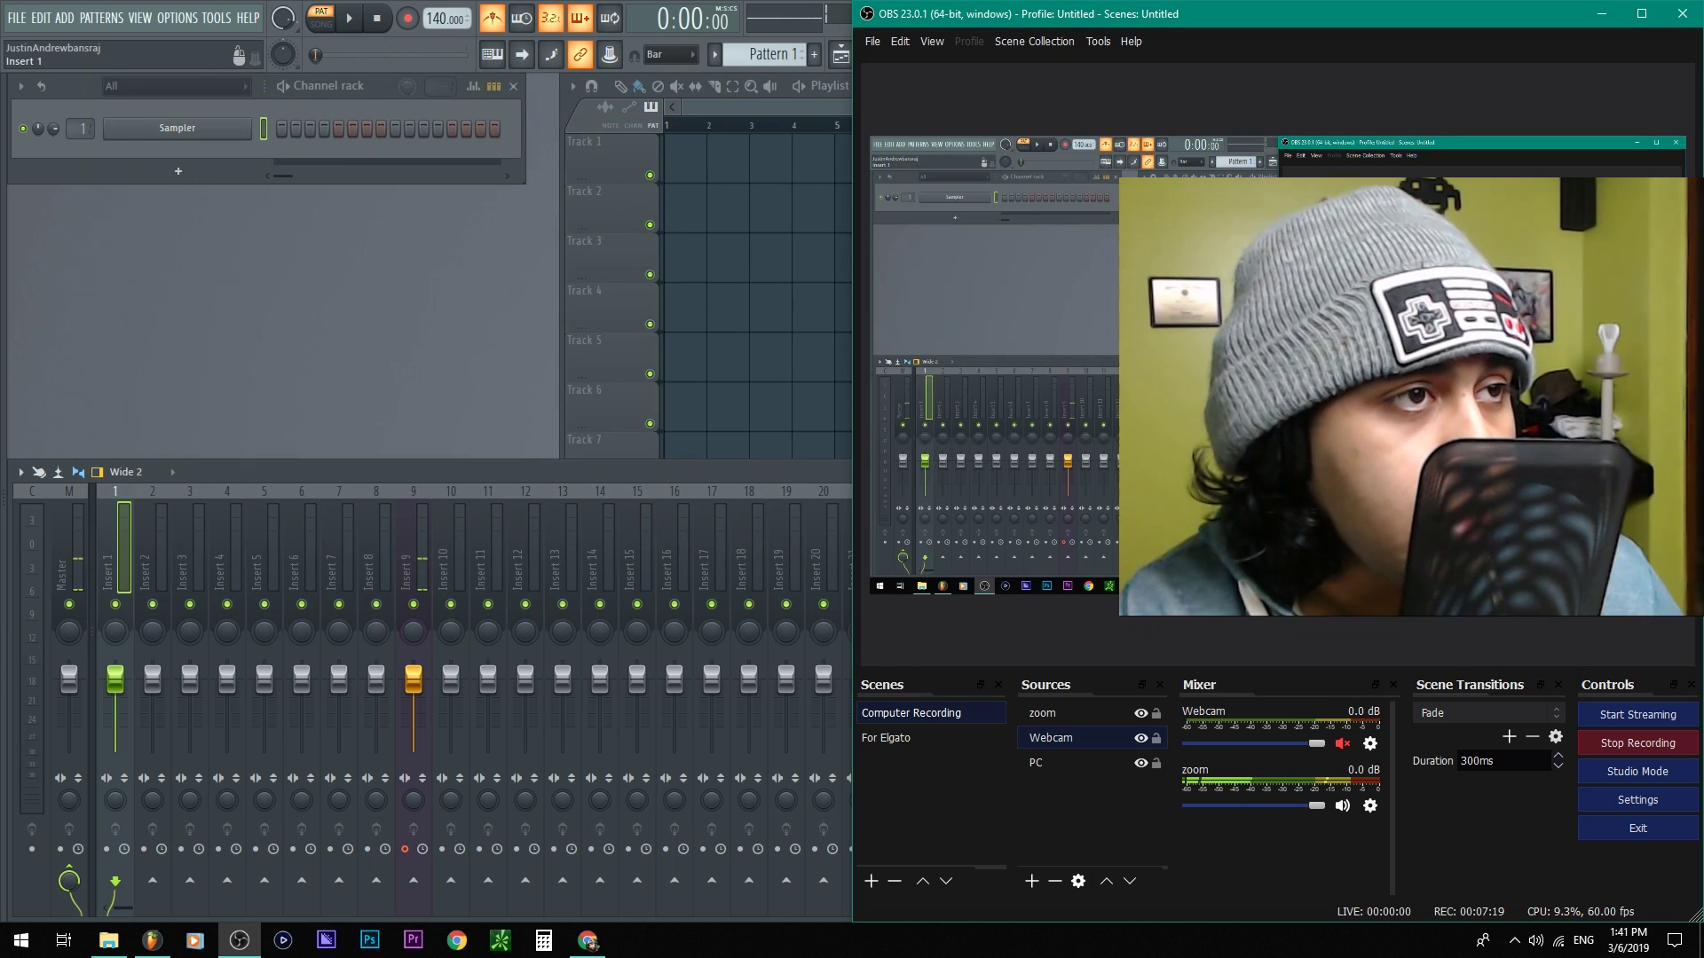
drag(1119, 615, 1346, 446)
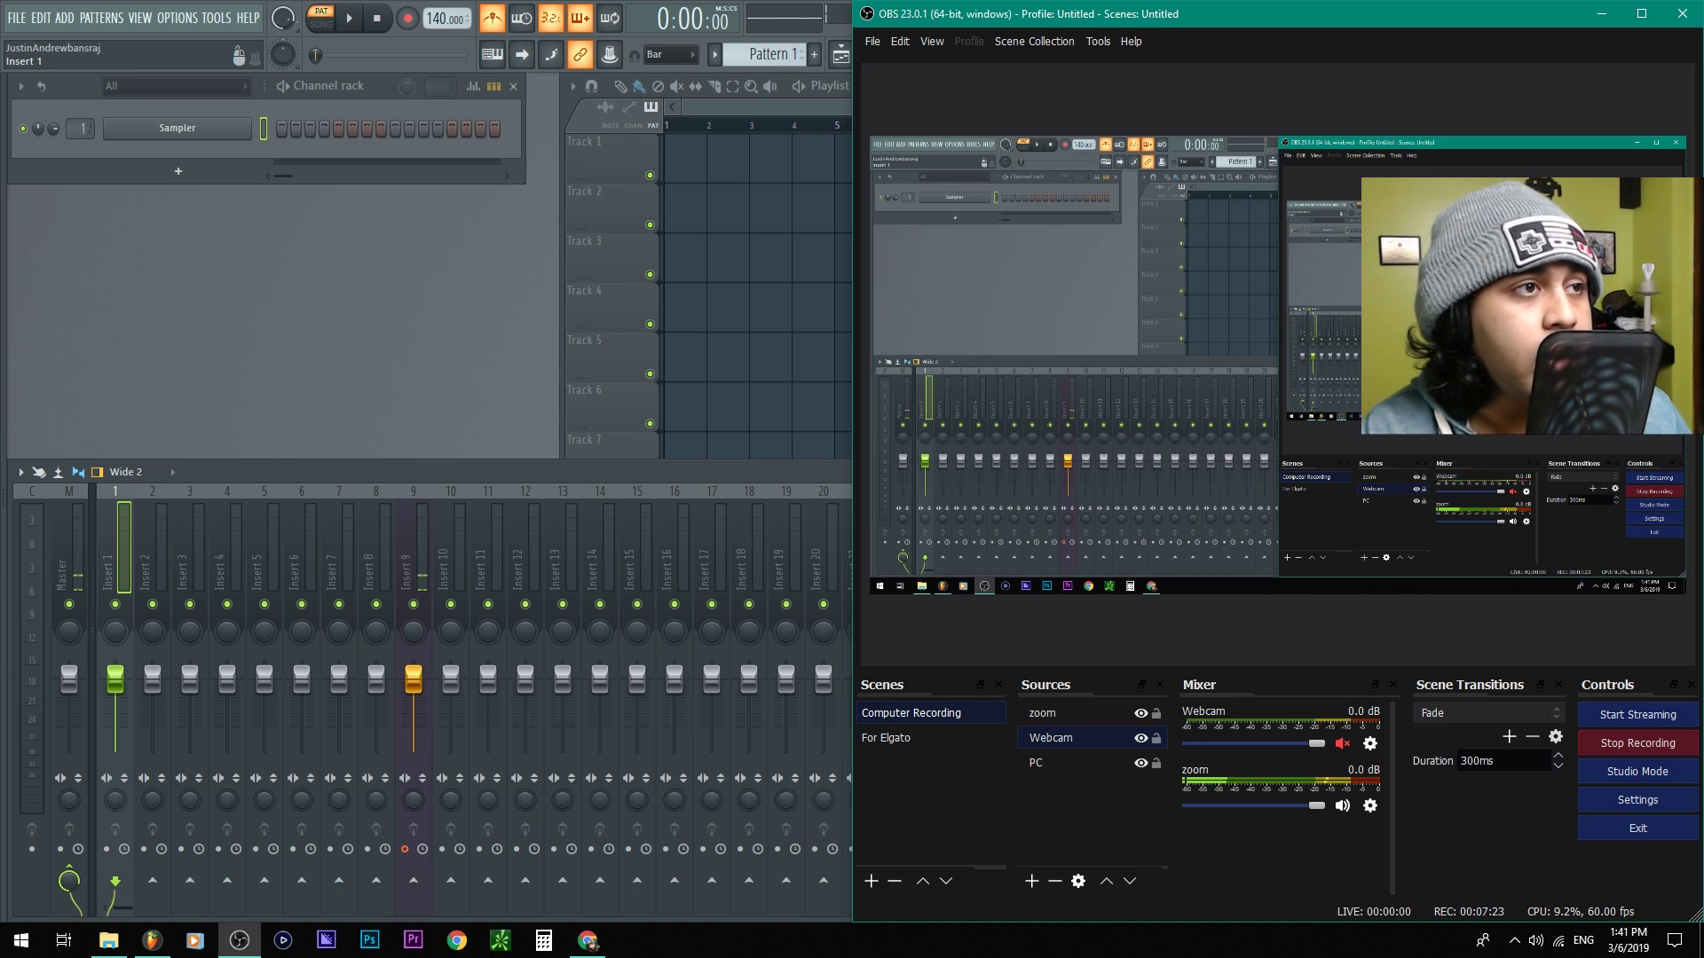
drag(1597, 284, 1605, 367)
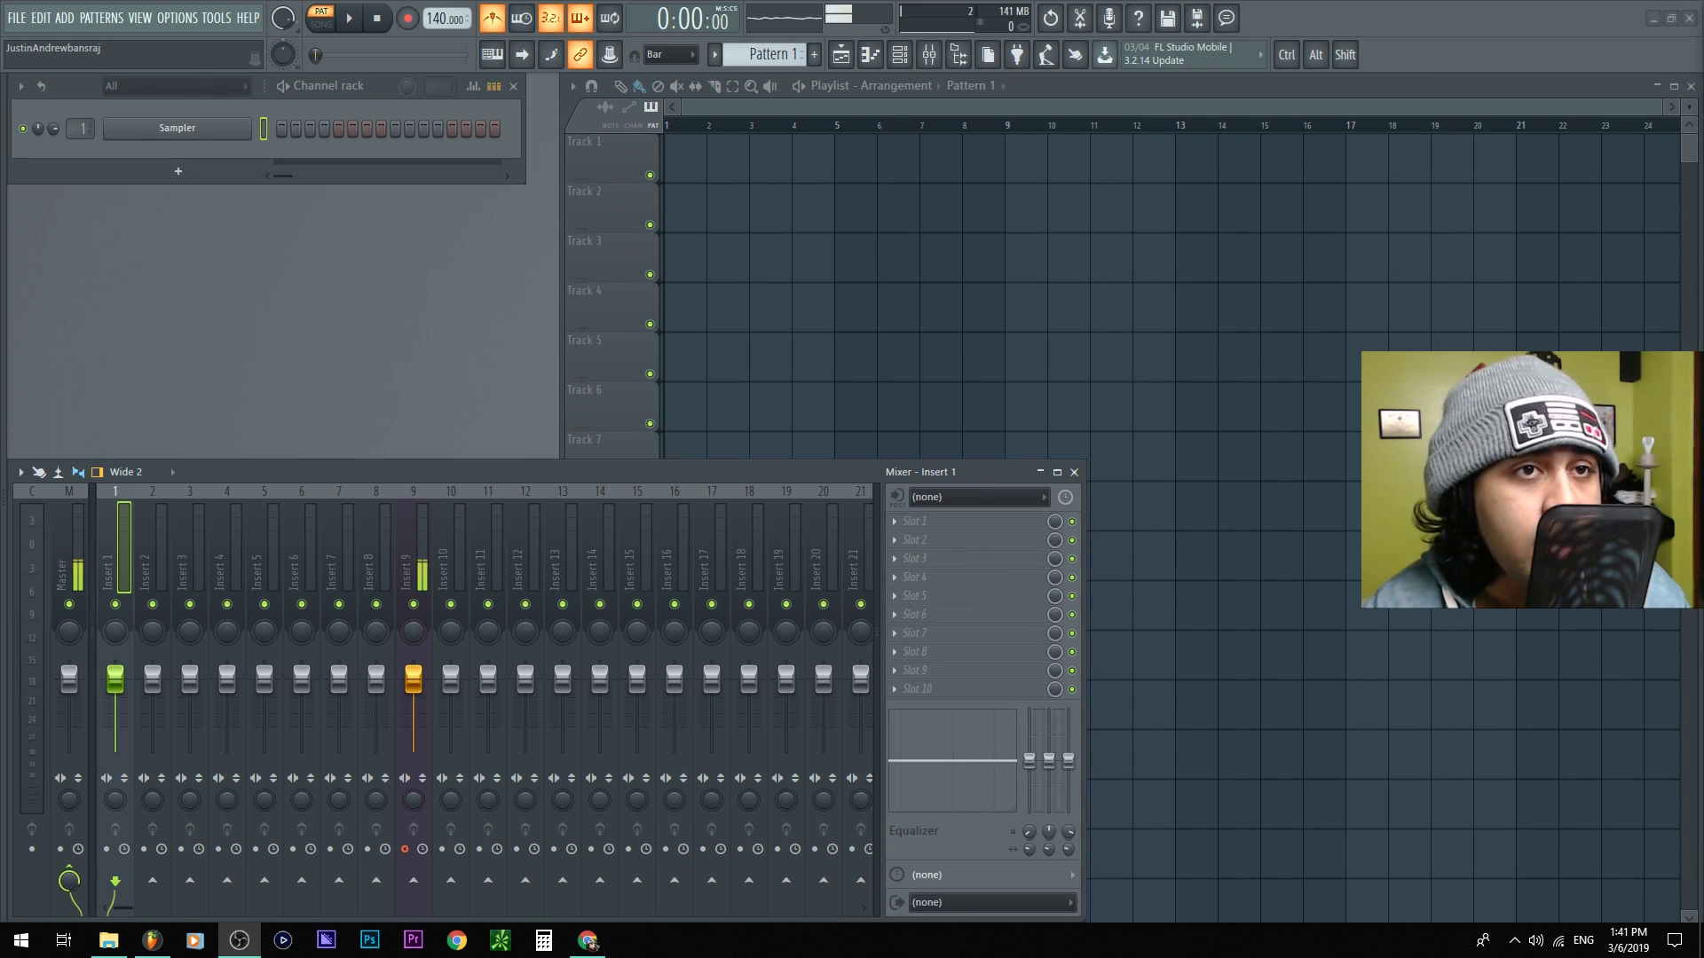
Open the recent project 2-12-2019.flp without saving the untitled one, and close the open plugin windows
click(20, 22)
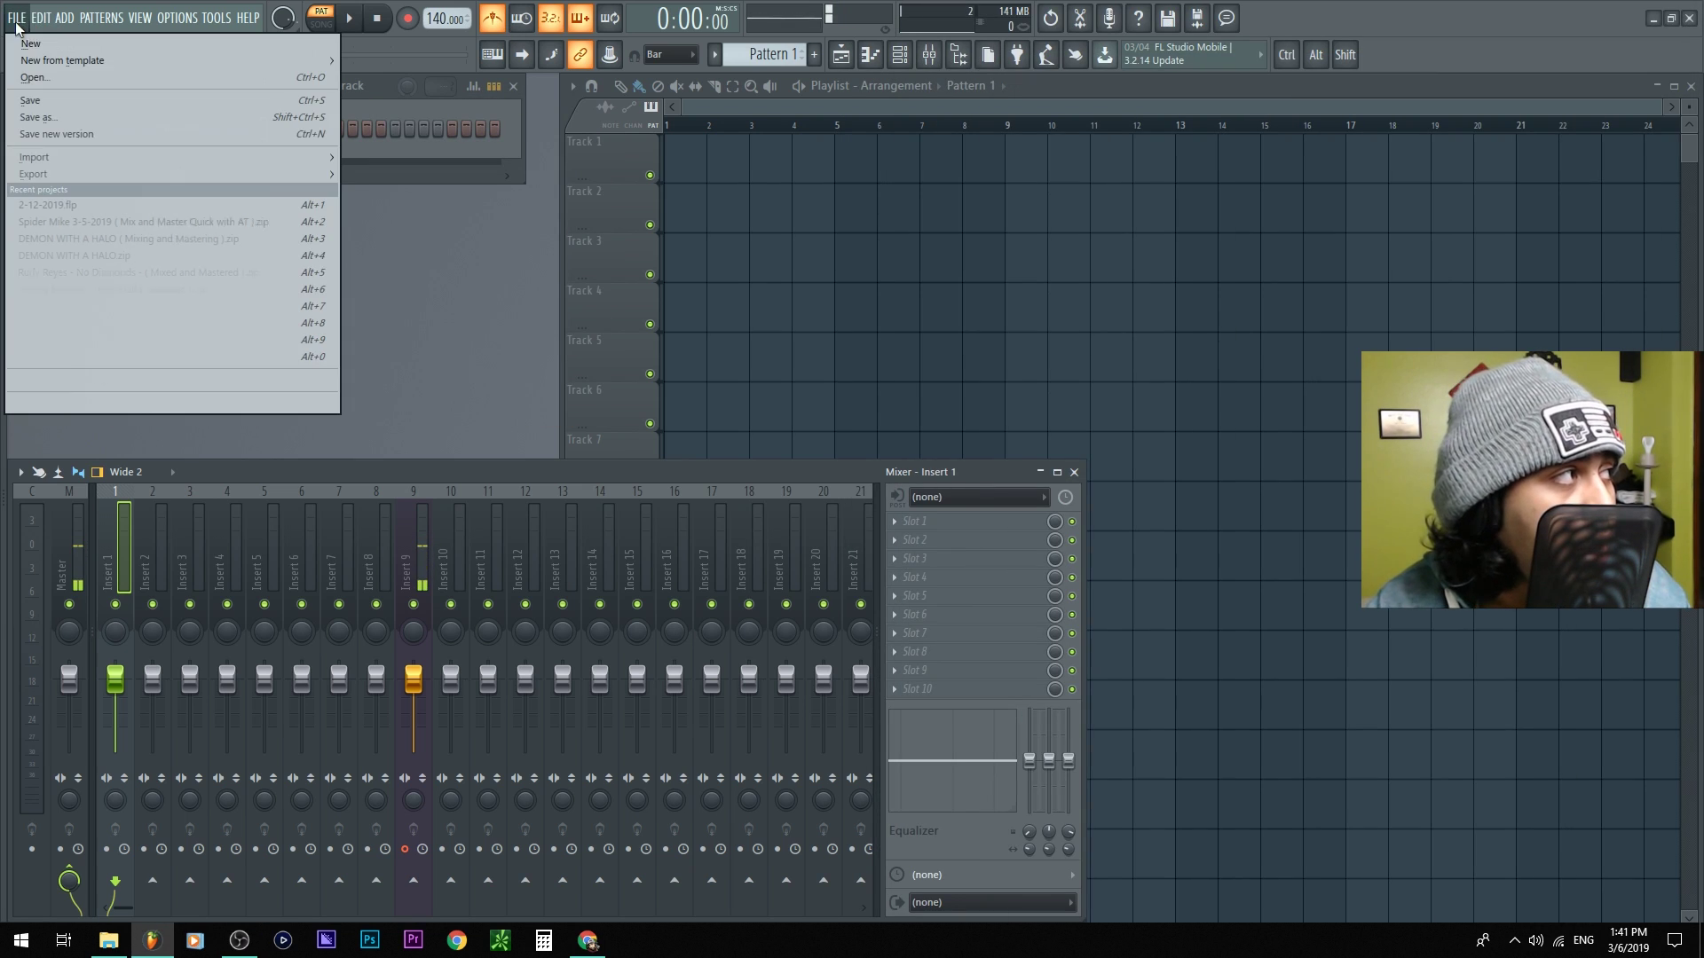
click(92, 210)
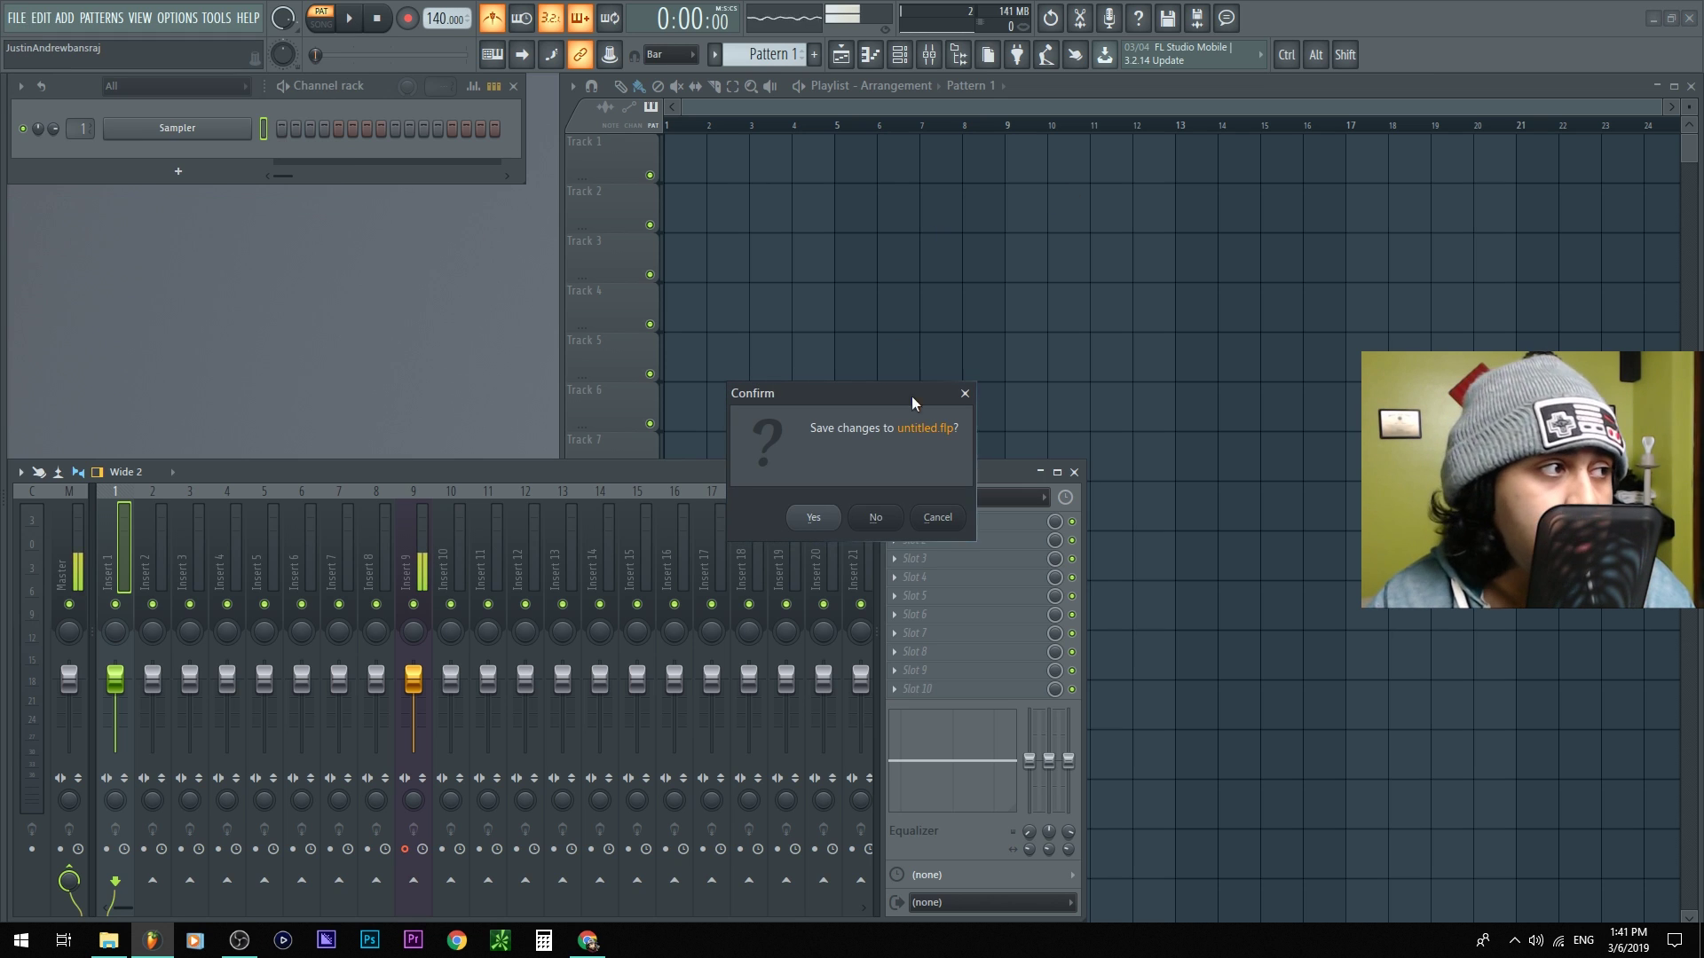
click(874, 517)
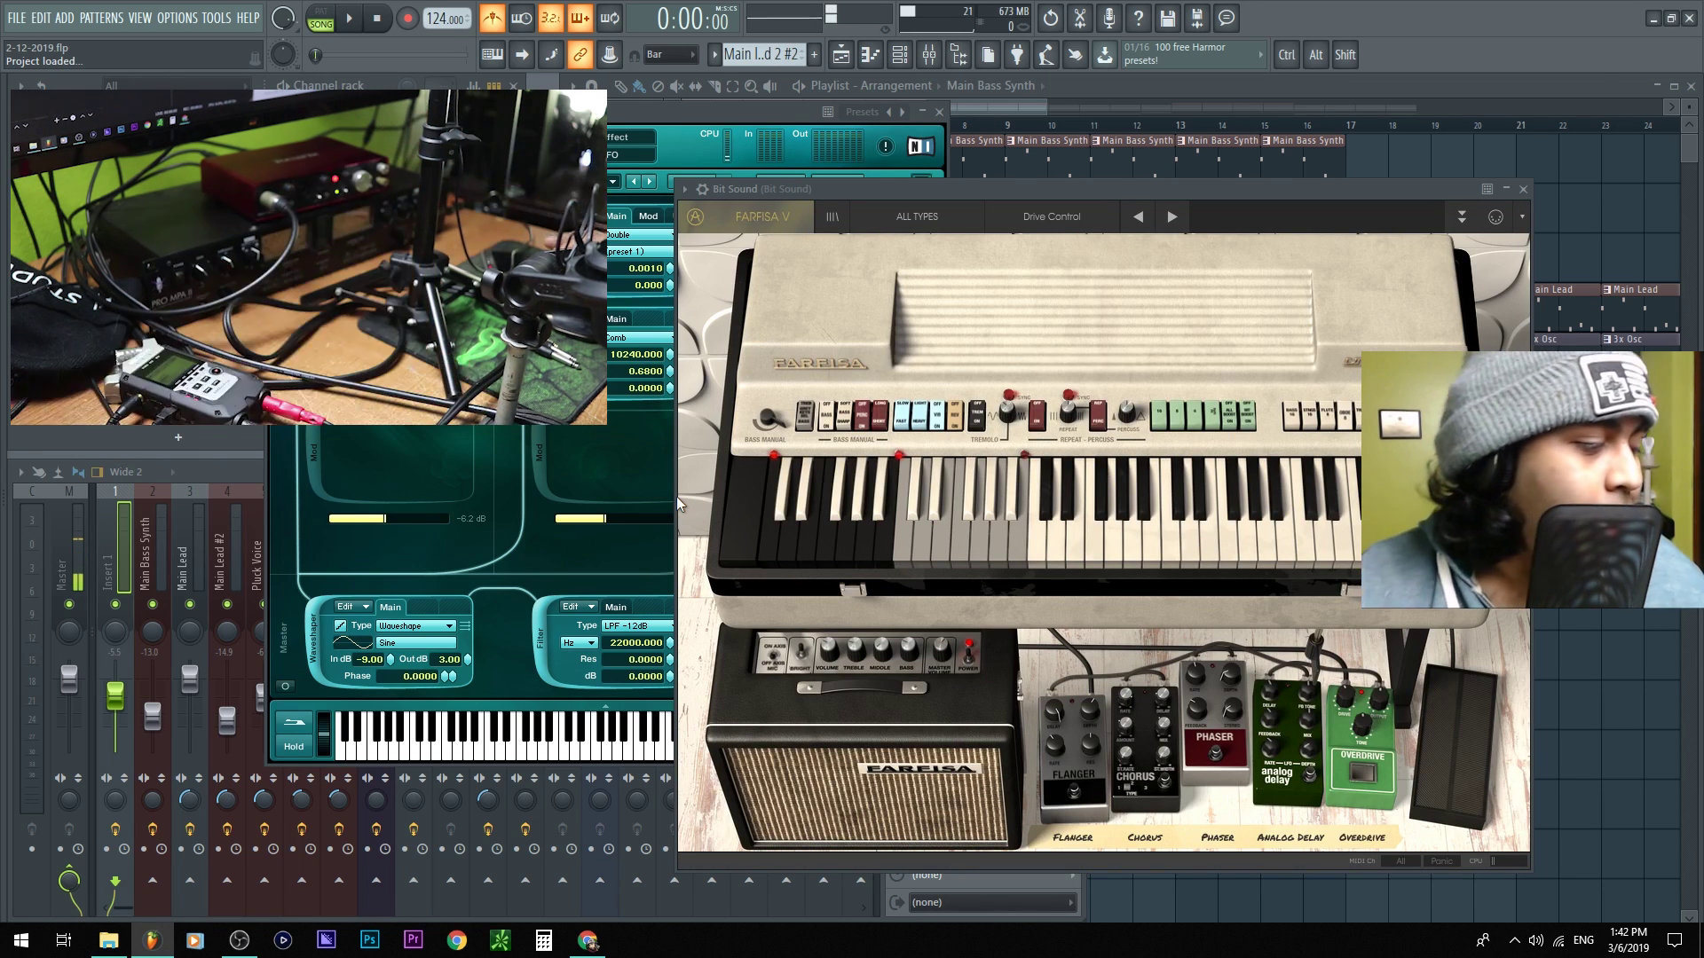
key(F12)
key(F5)
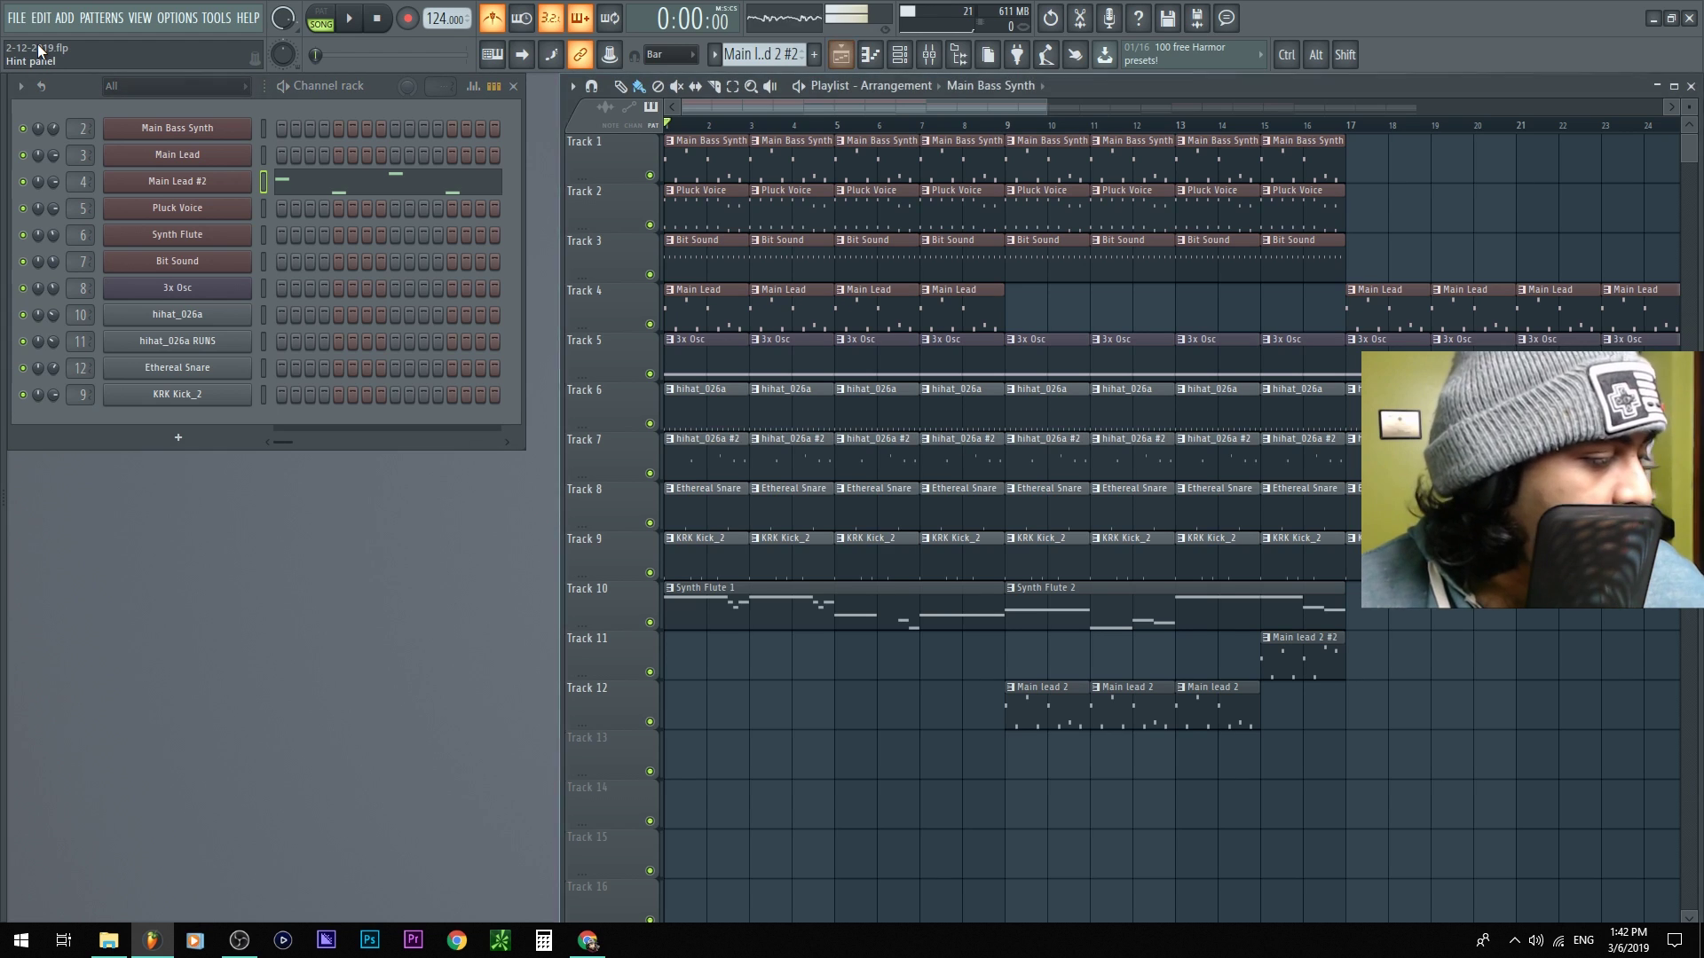
Show the mixer and name the Insert 14 track "mivcd"
key(F9)
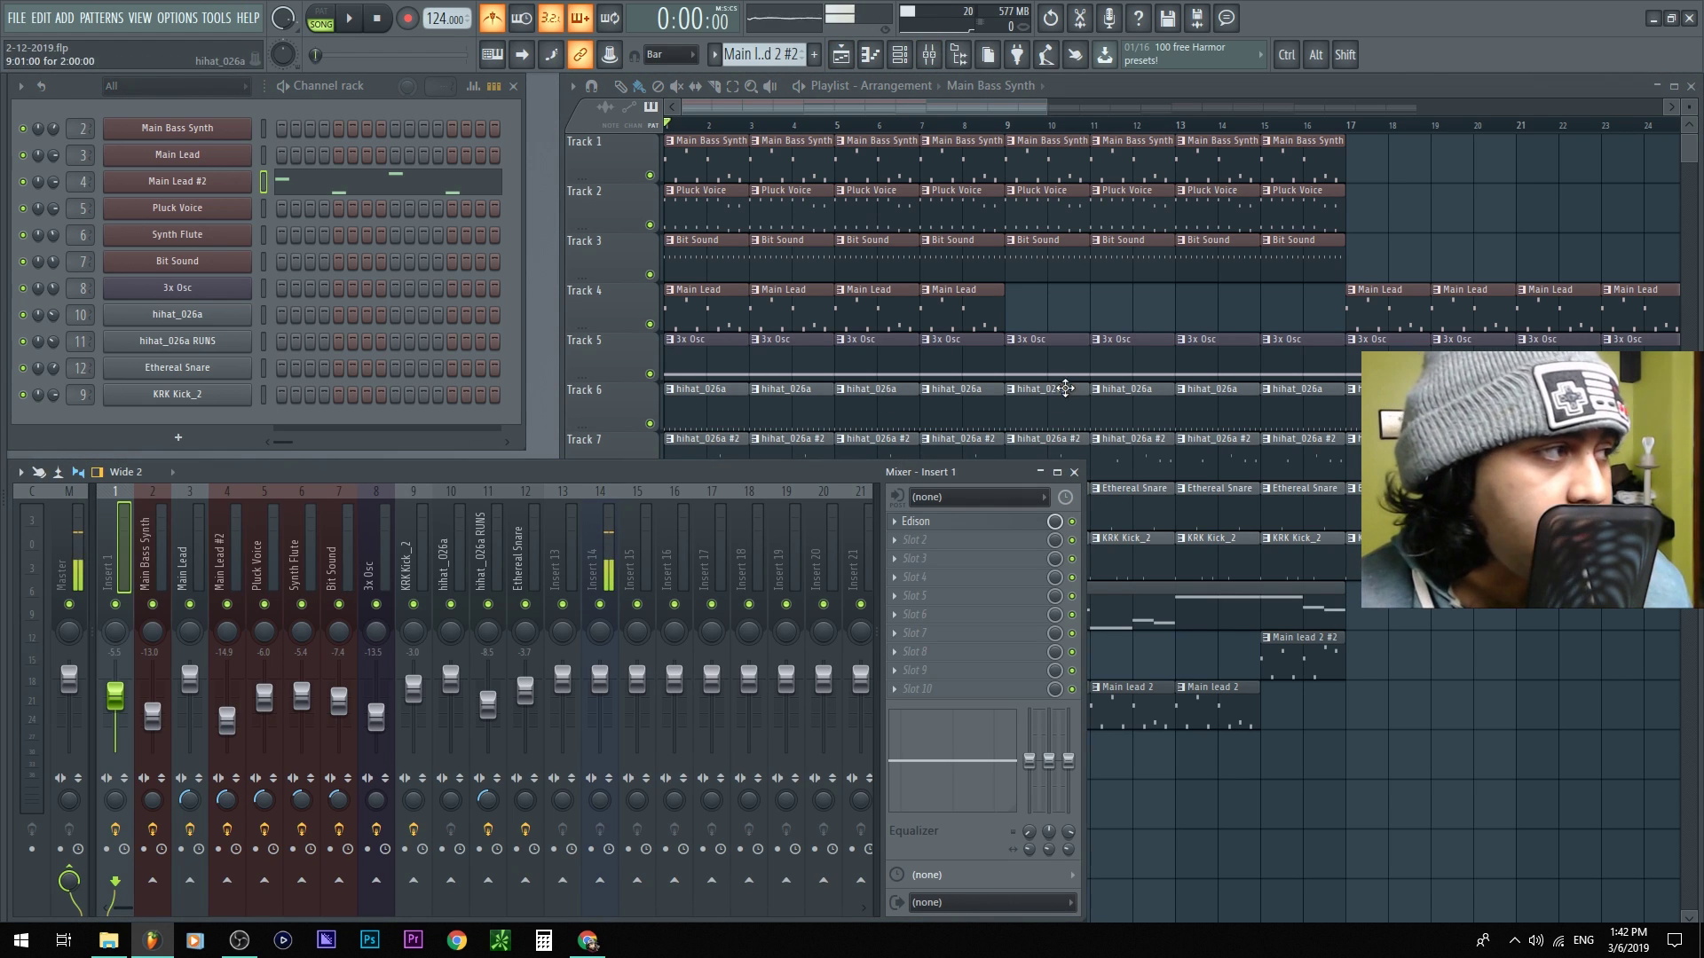
double_click(608, 559)
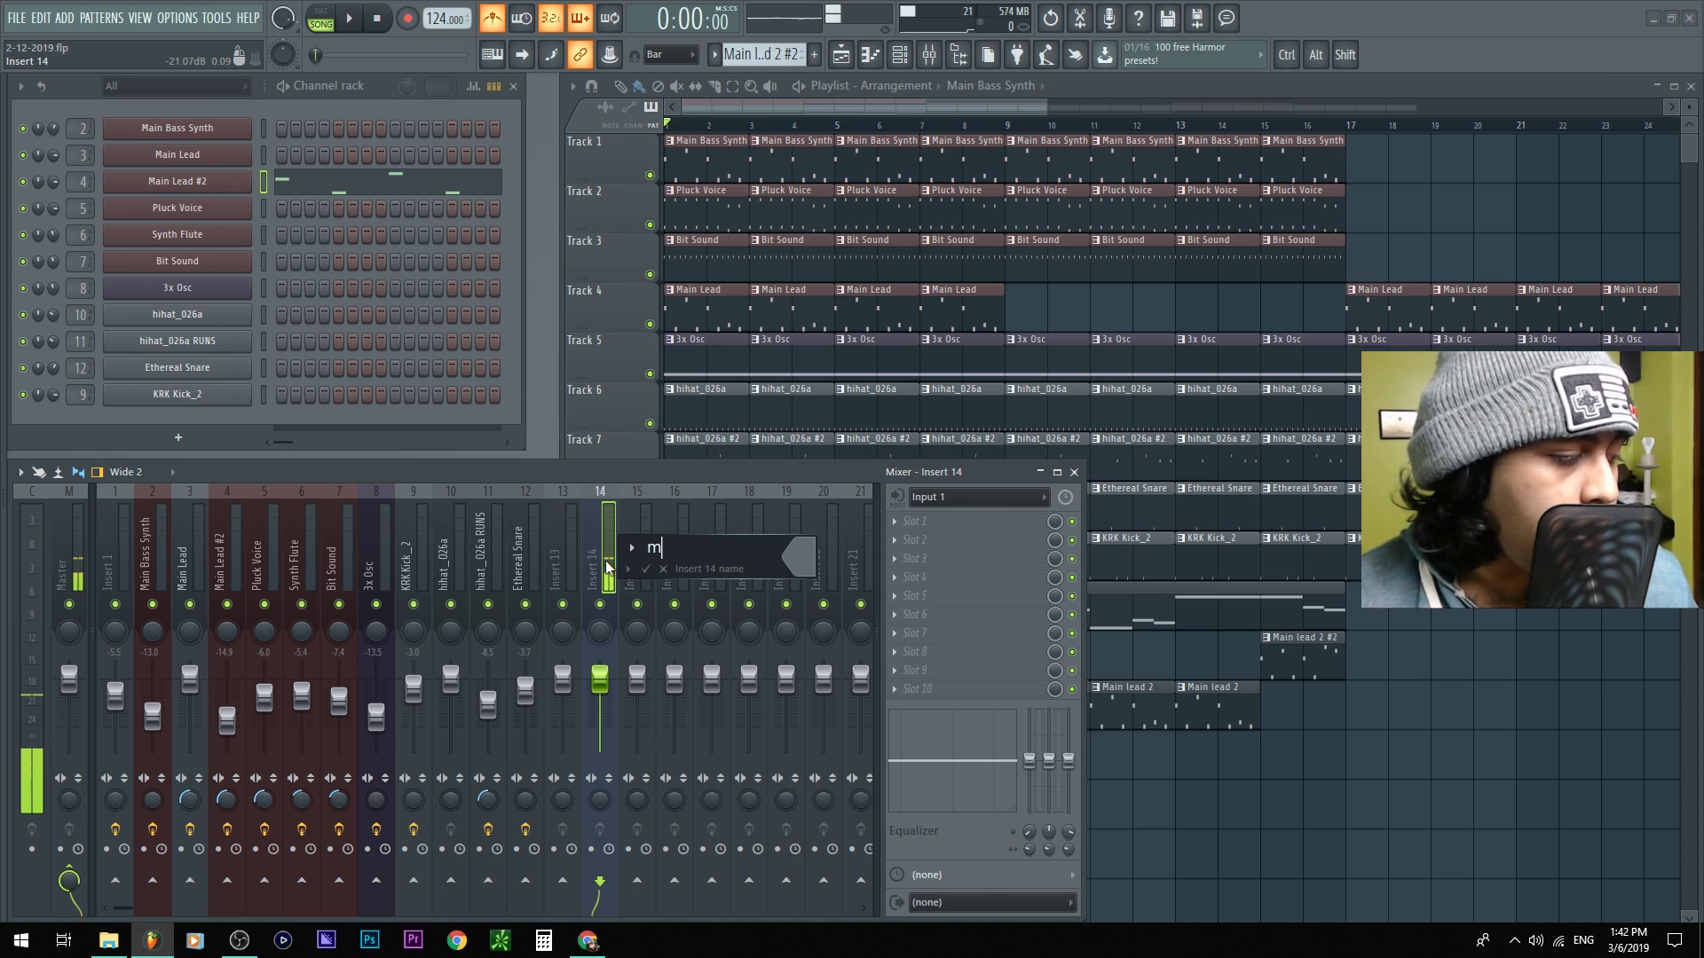
text(mivcd)
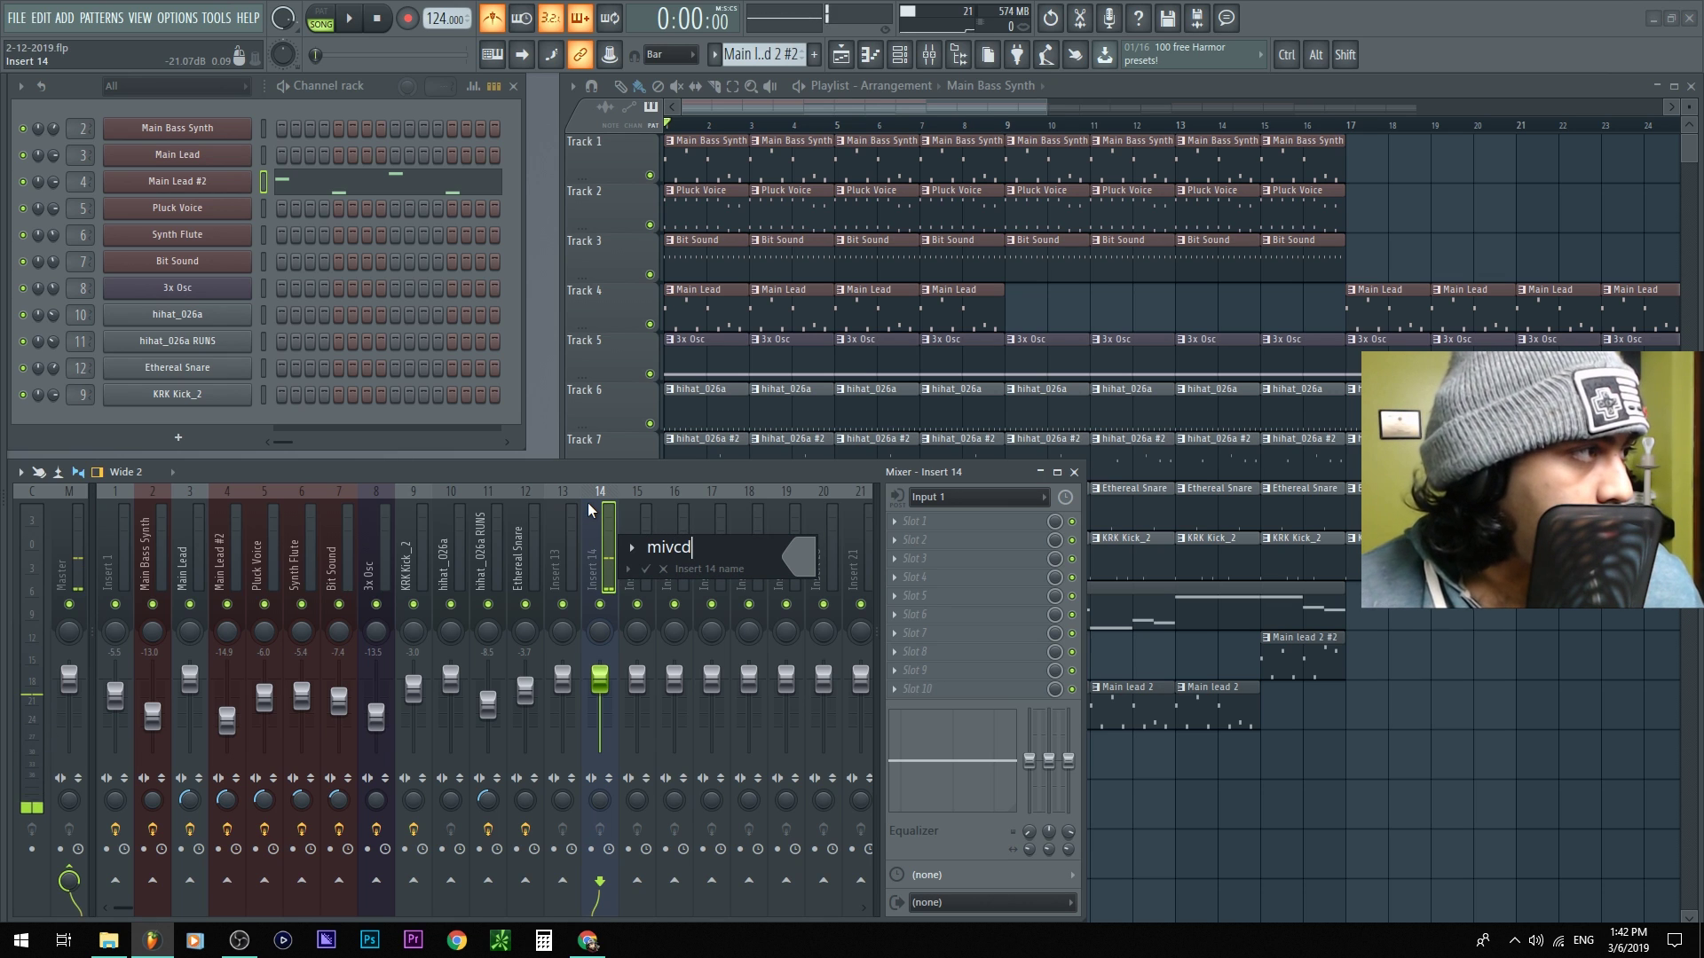
key(Return)
Play the song in the playlist and jump the playback position to bar 17 and back to bar 9
click(1449, 204)
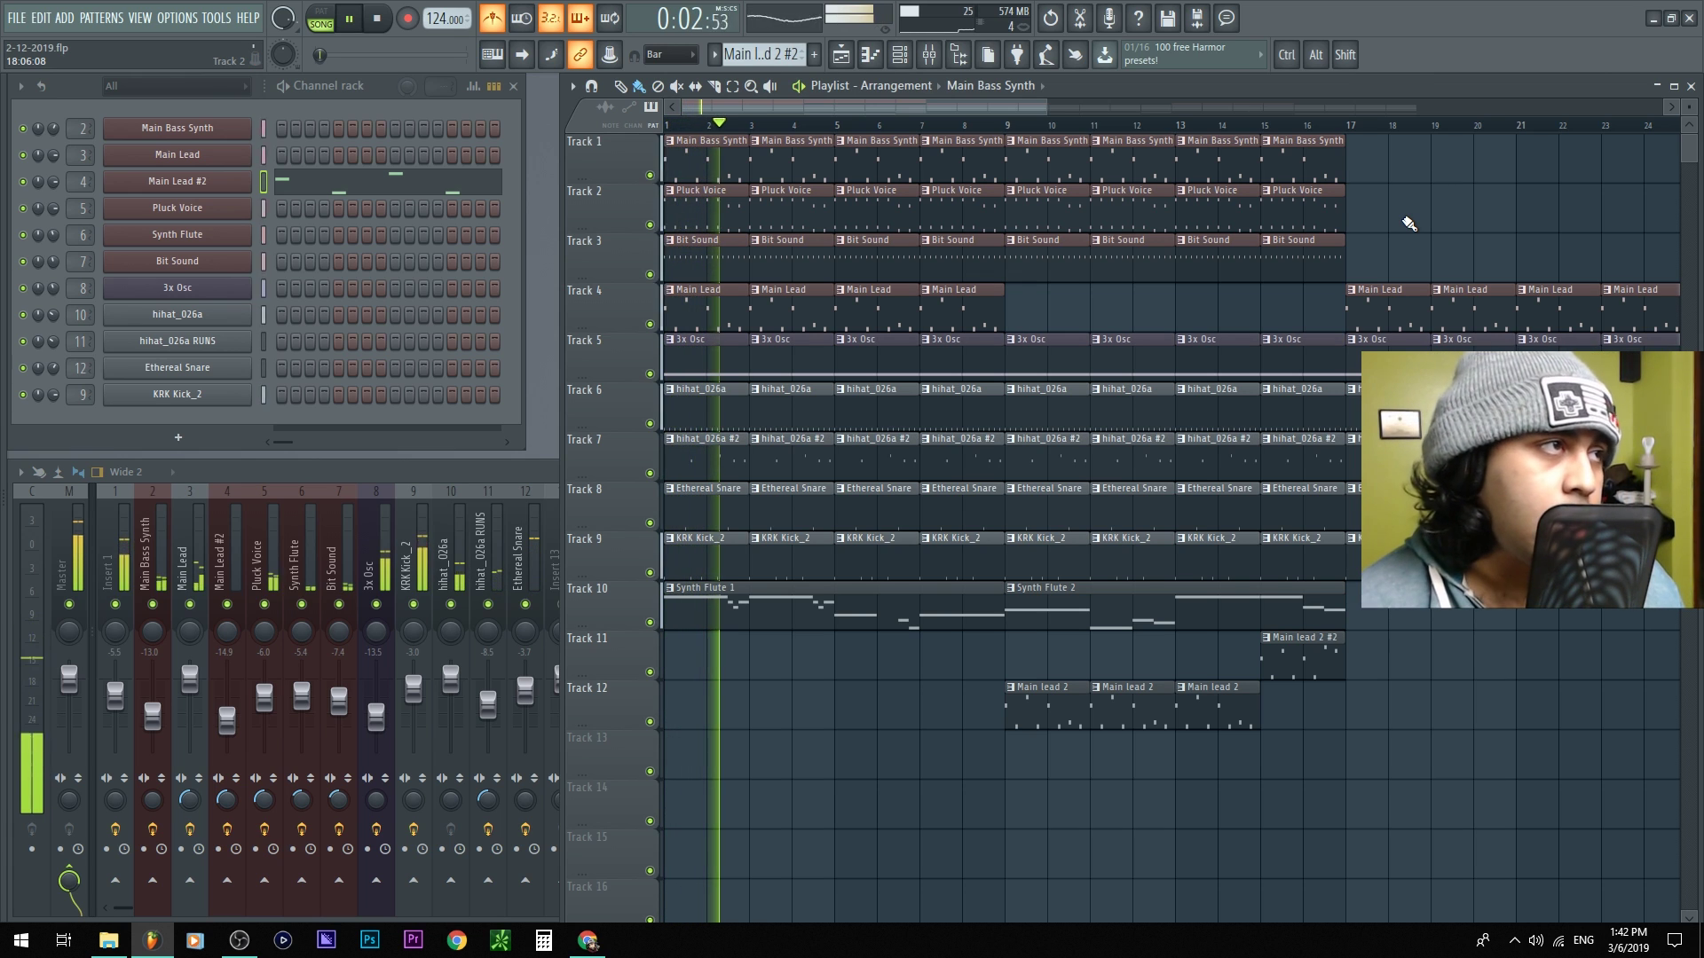
click(1355, 133)
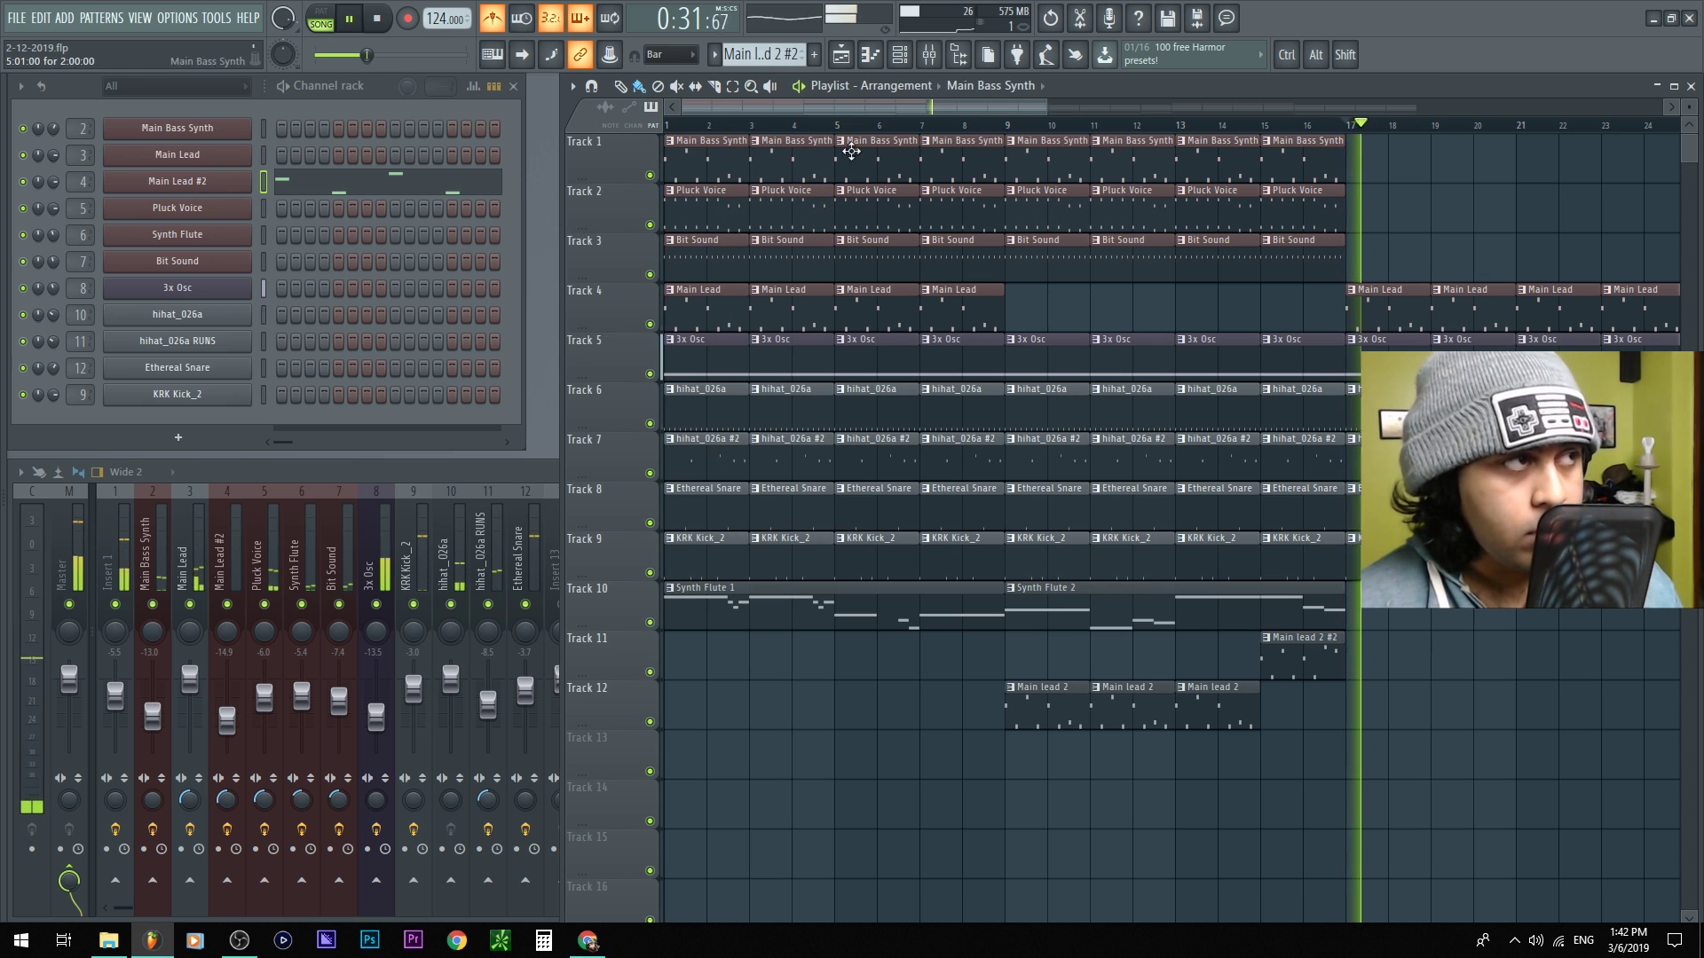
click(1010, 125)
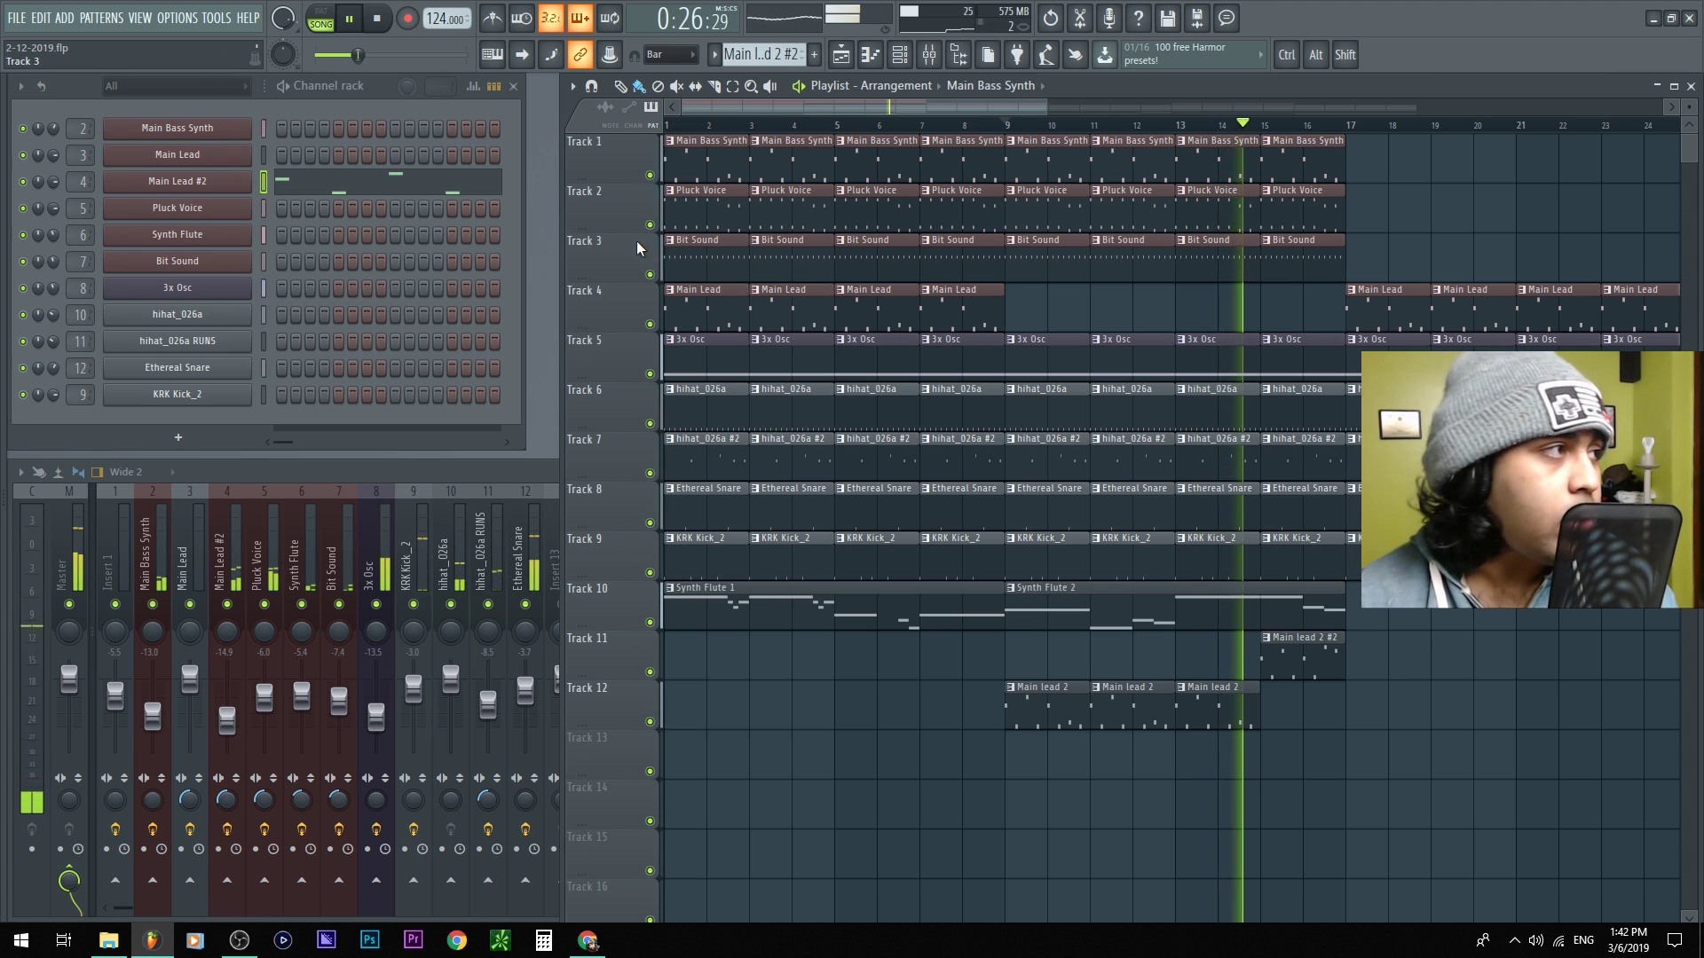
Insert an Omnisphere instrument channel between Synth Flute and Bit Sound, reposition its plugin window and close it
right_click(194, 263)
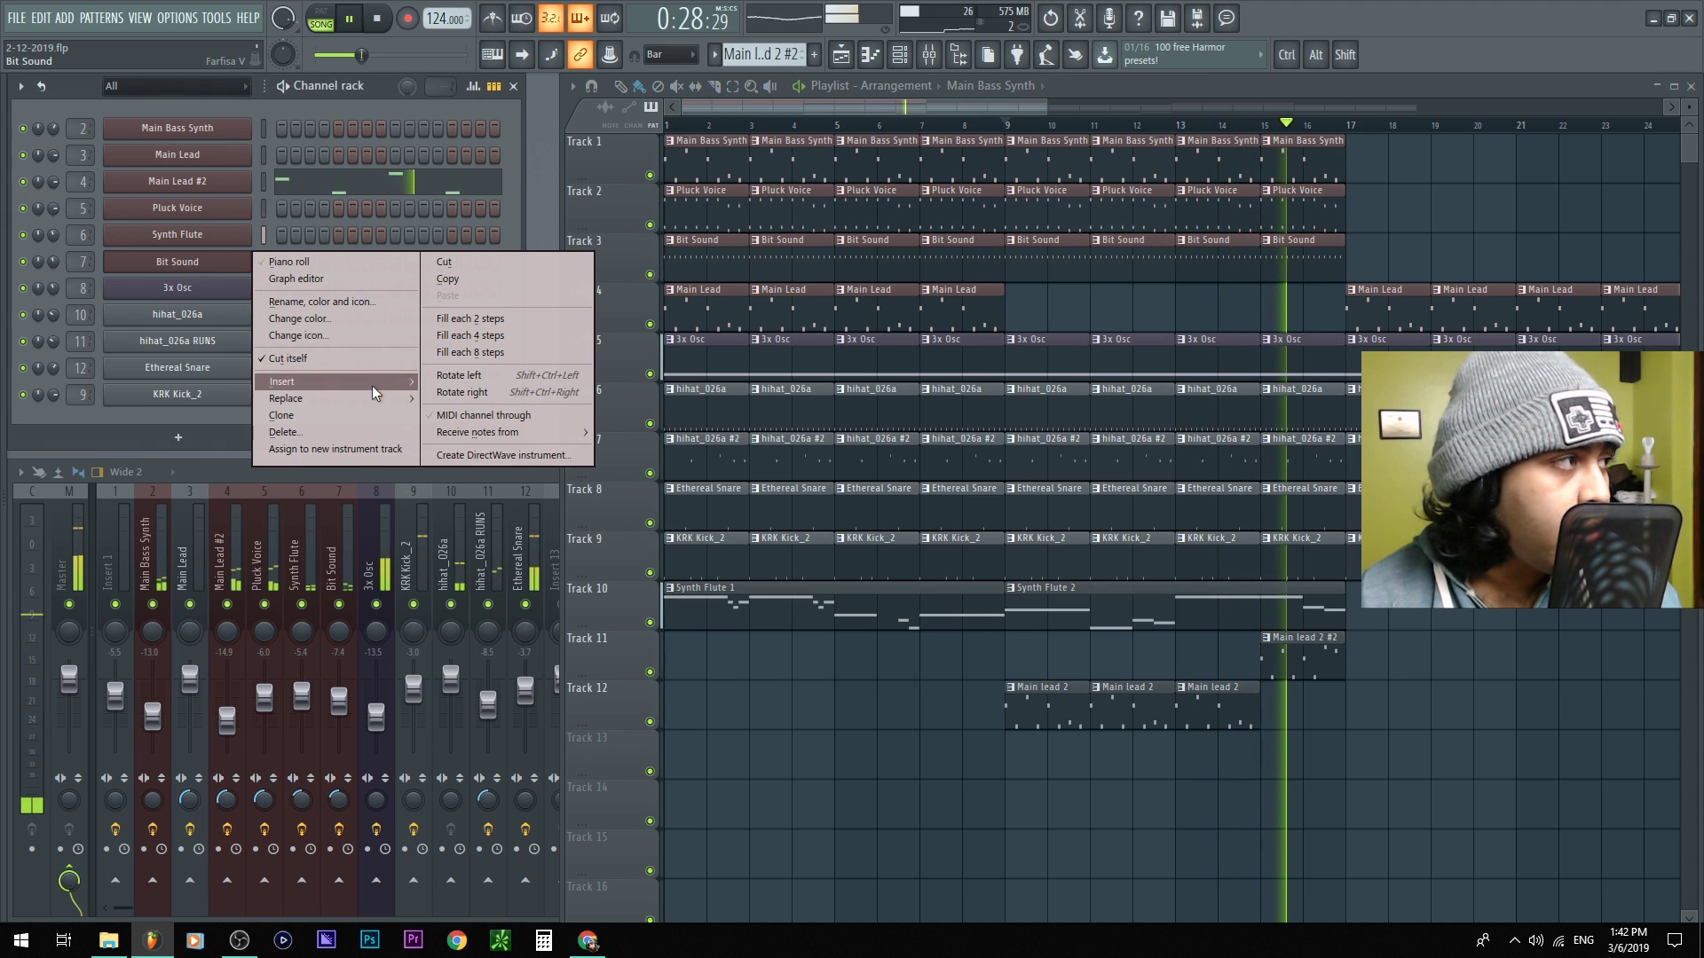
mouse_move(374, 382)
click(611, 305)
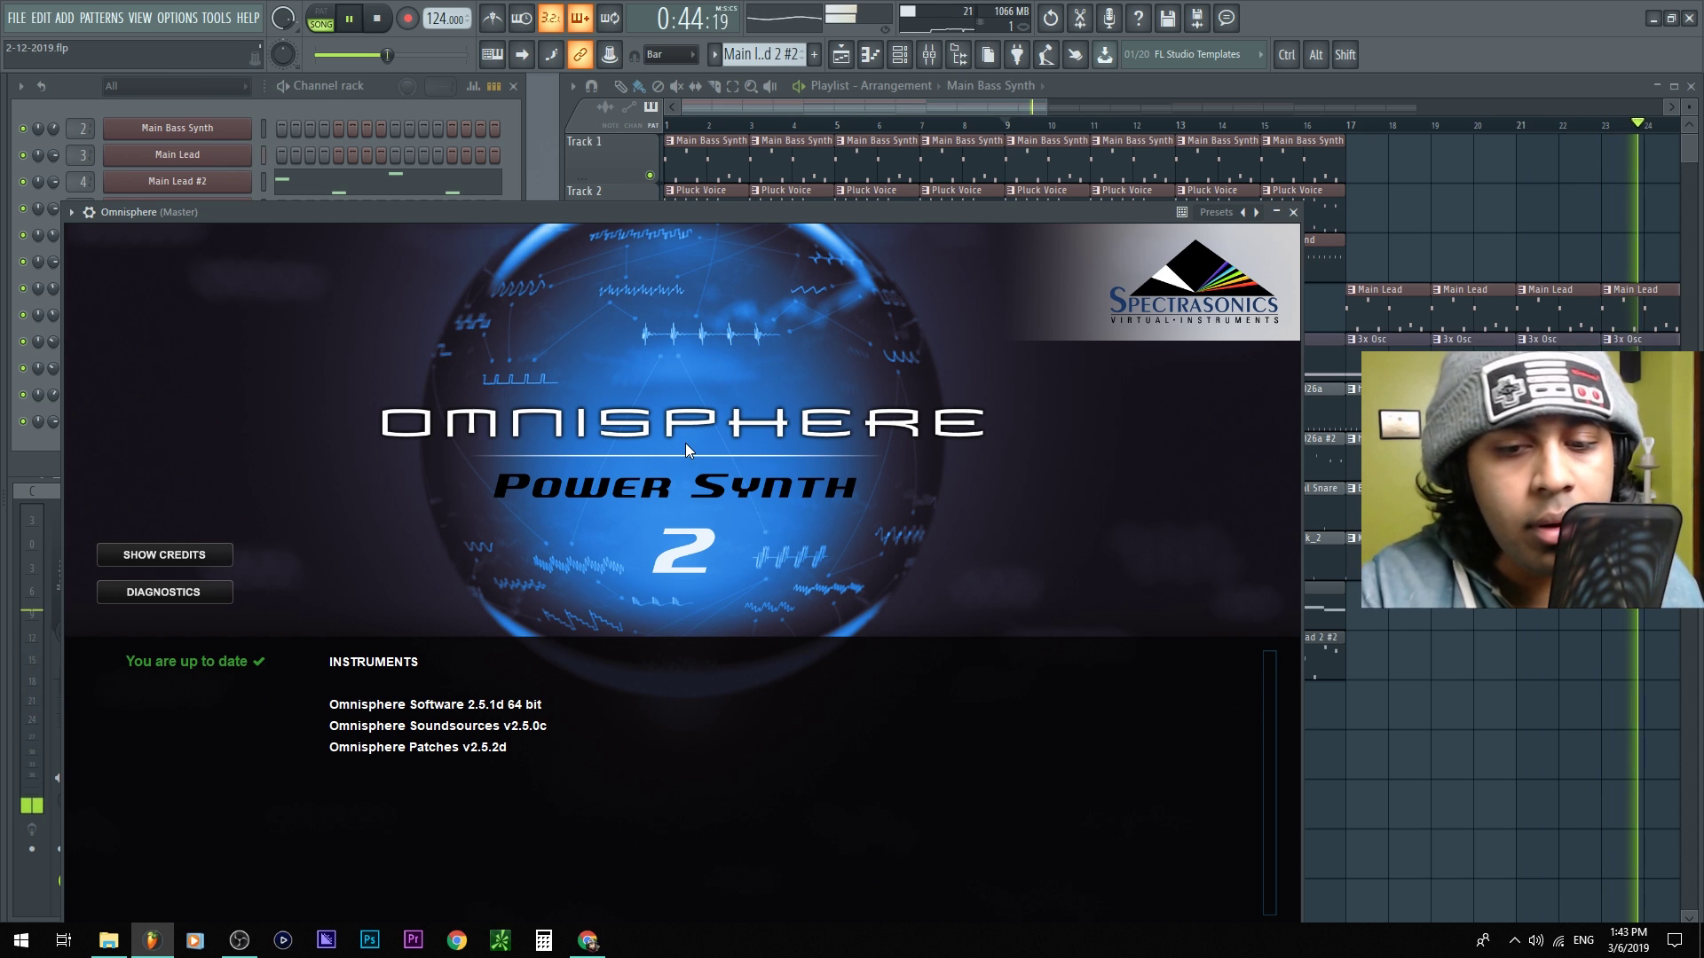
click(375, 525)
drag(543, 212, 810, 131)
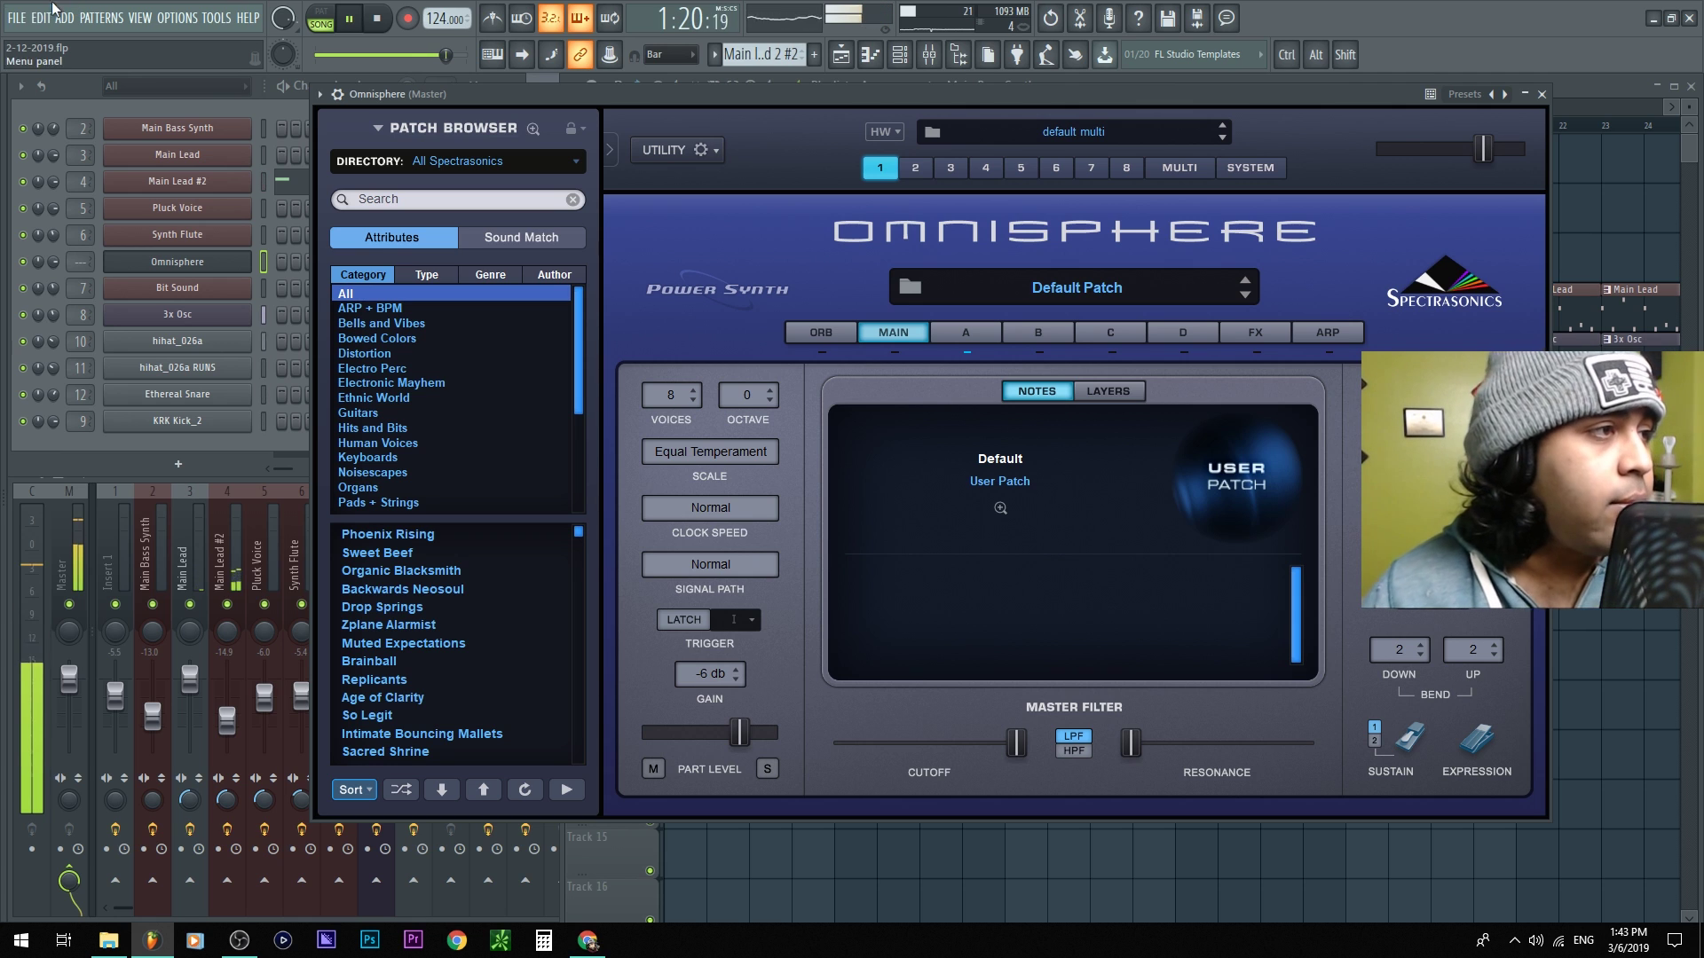
click(1538, 91)
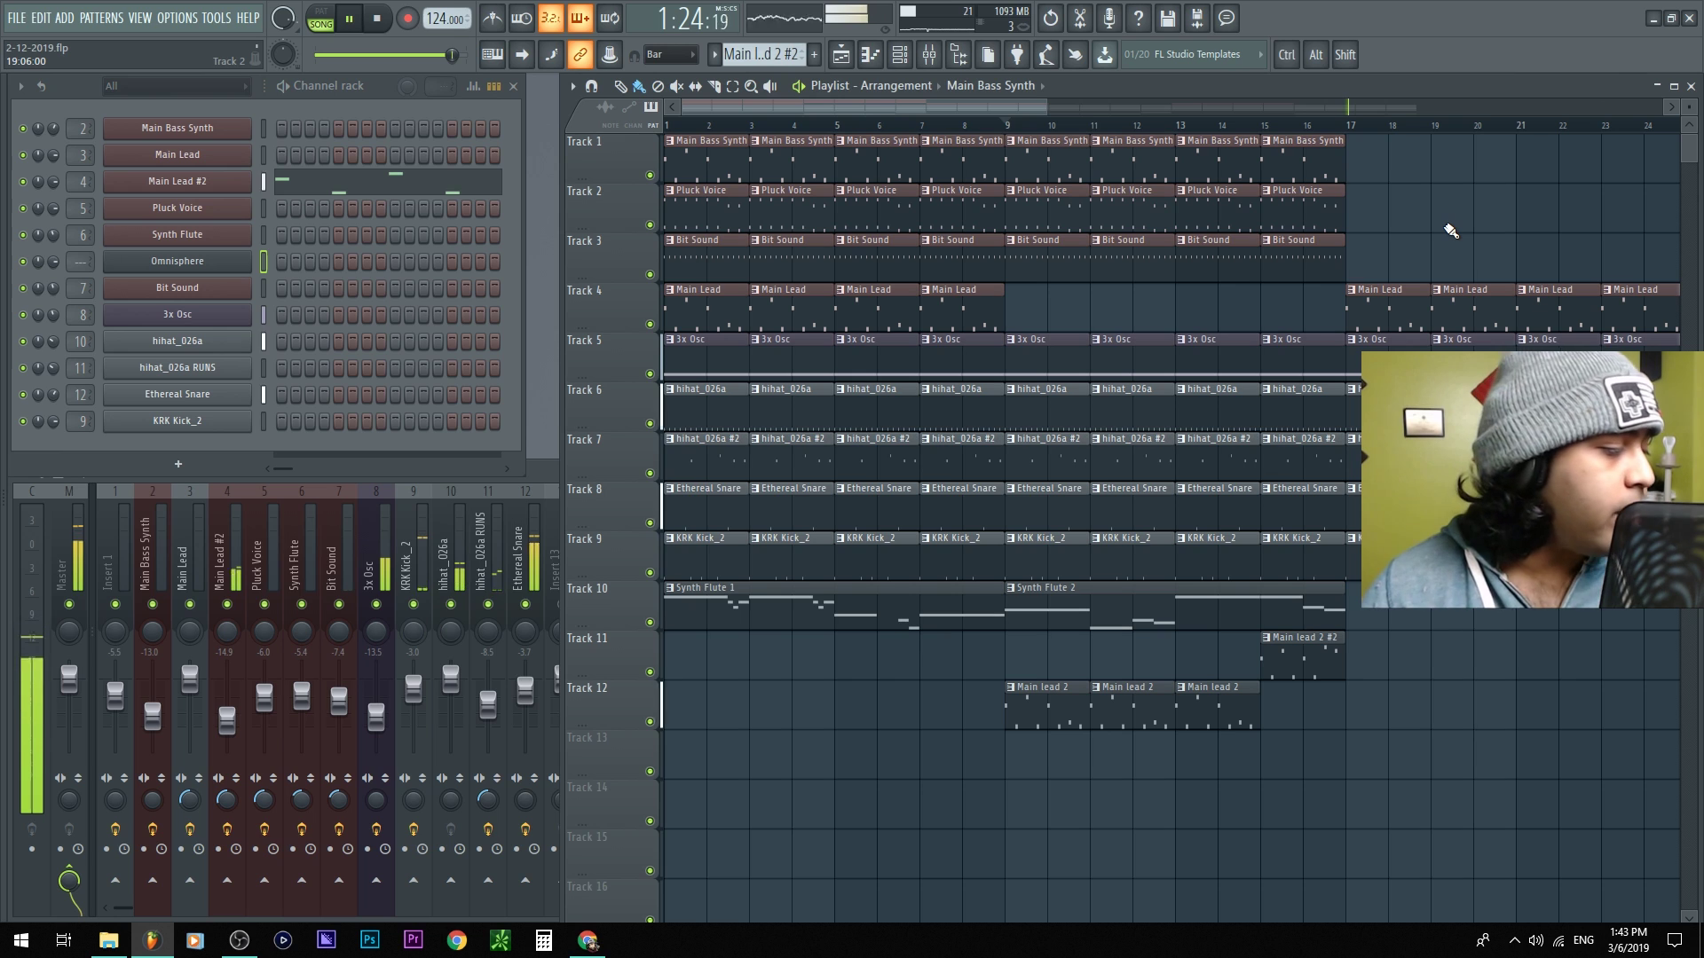
Fit more of the arrangement in the playlist, check the zoom source's level in OBS and return to FL Studio
scroll(1451, 231, down, 3)
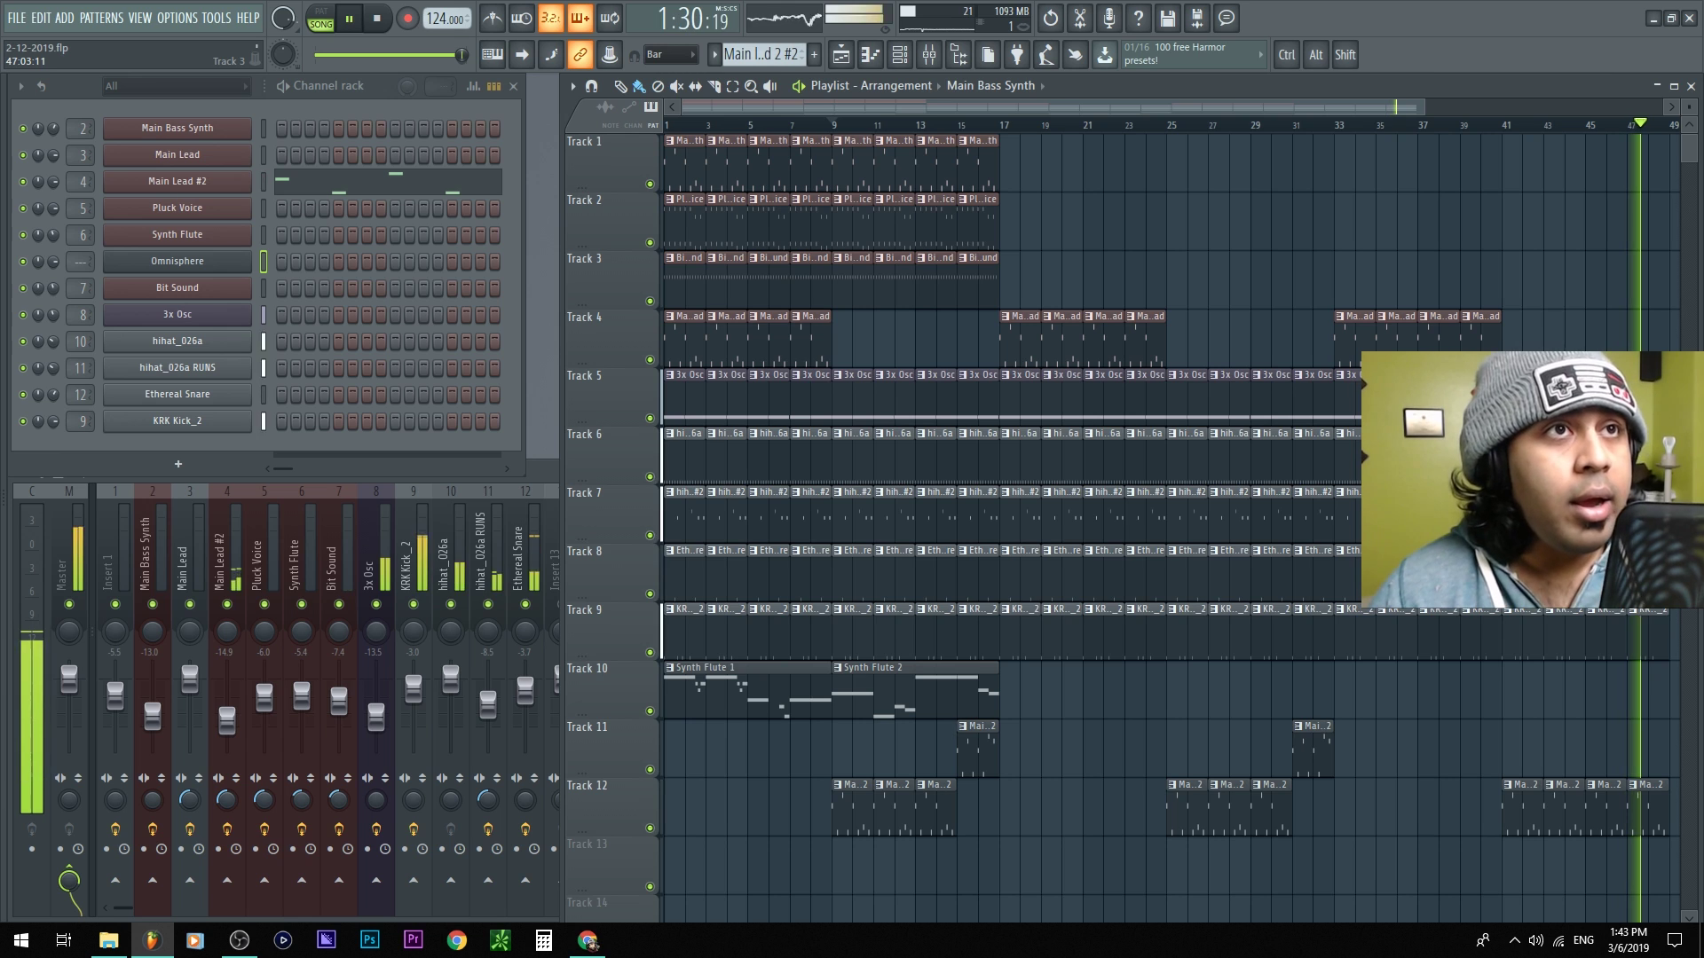
key(alt+Tab)
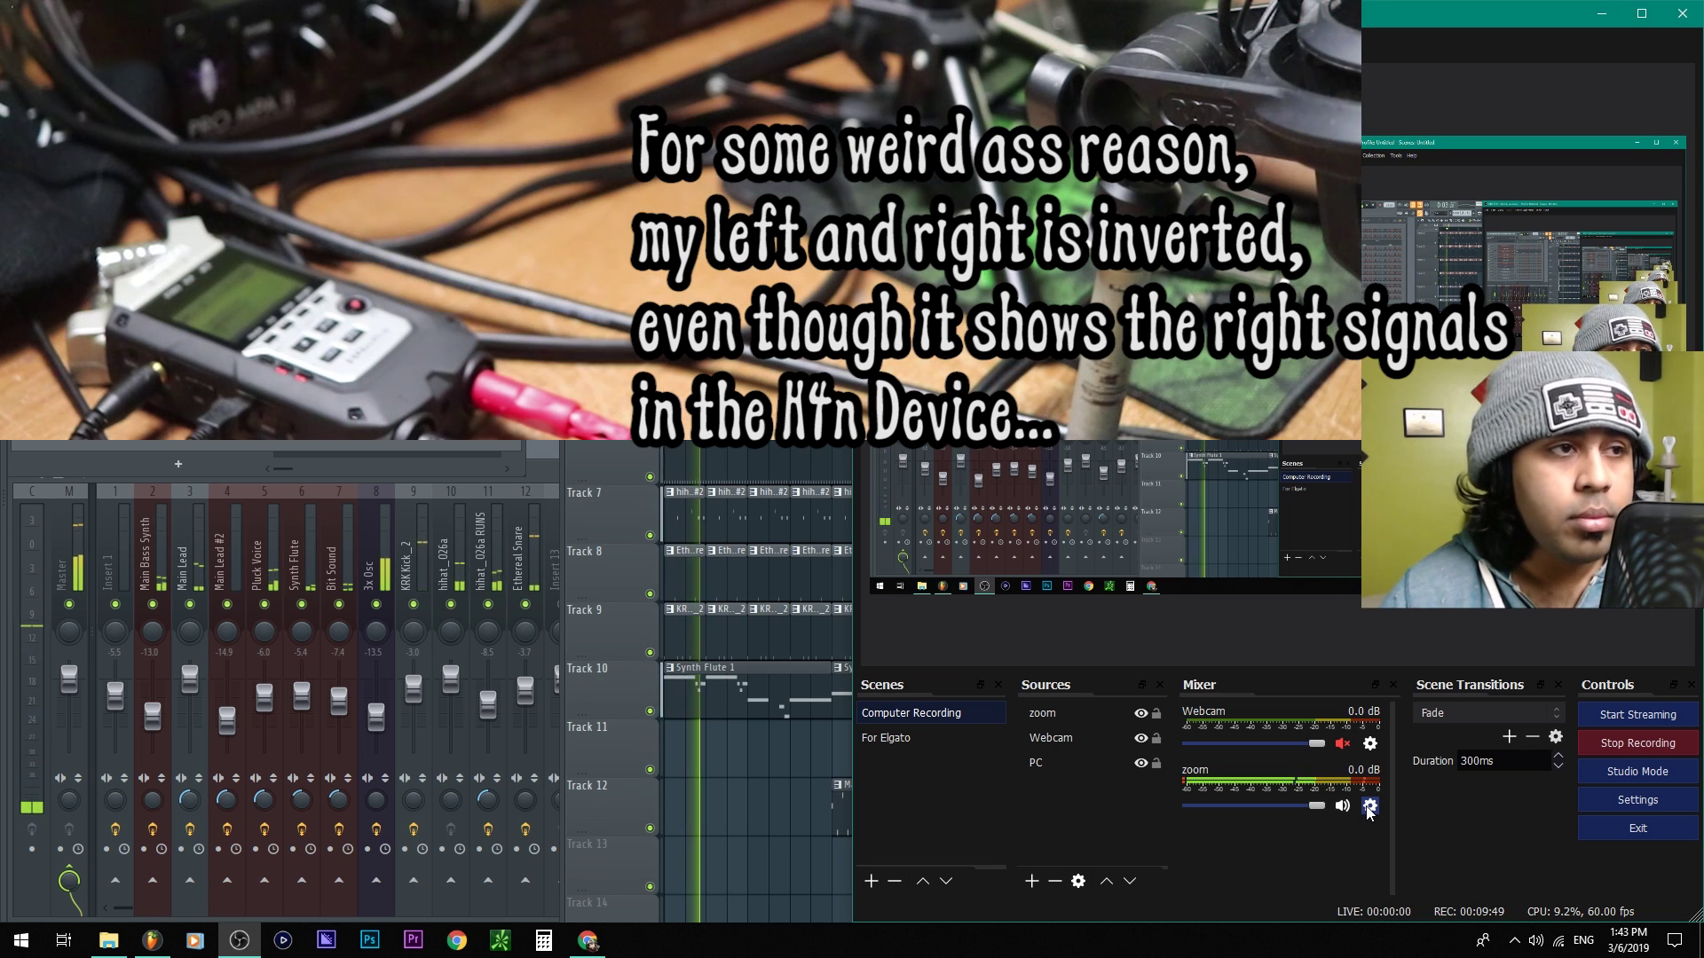
key(alt+Tab)
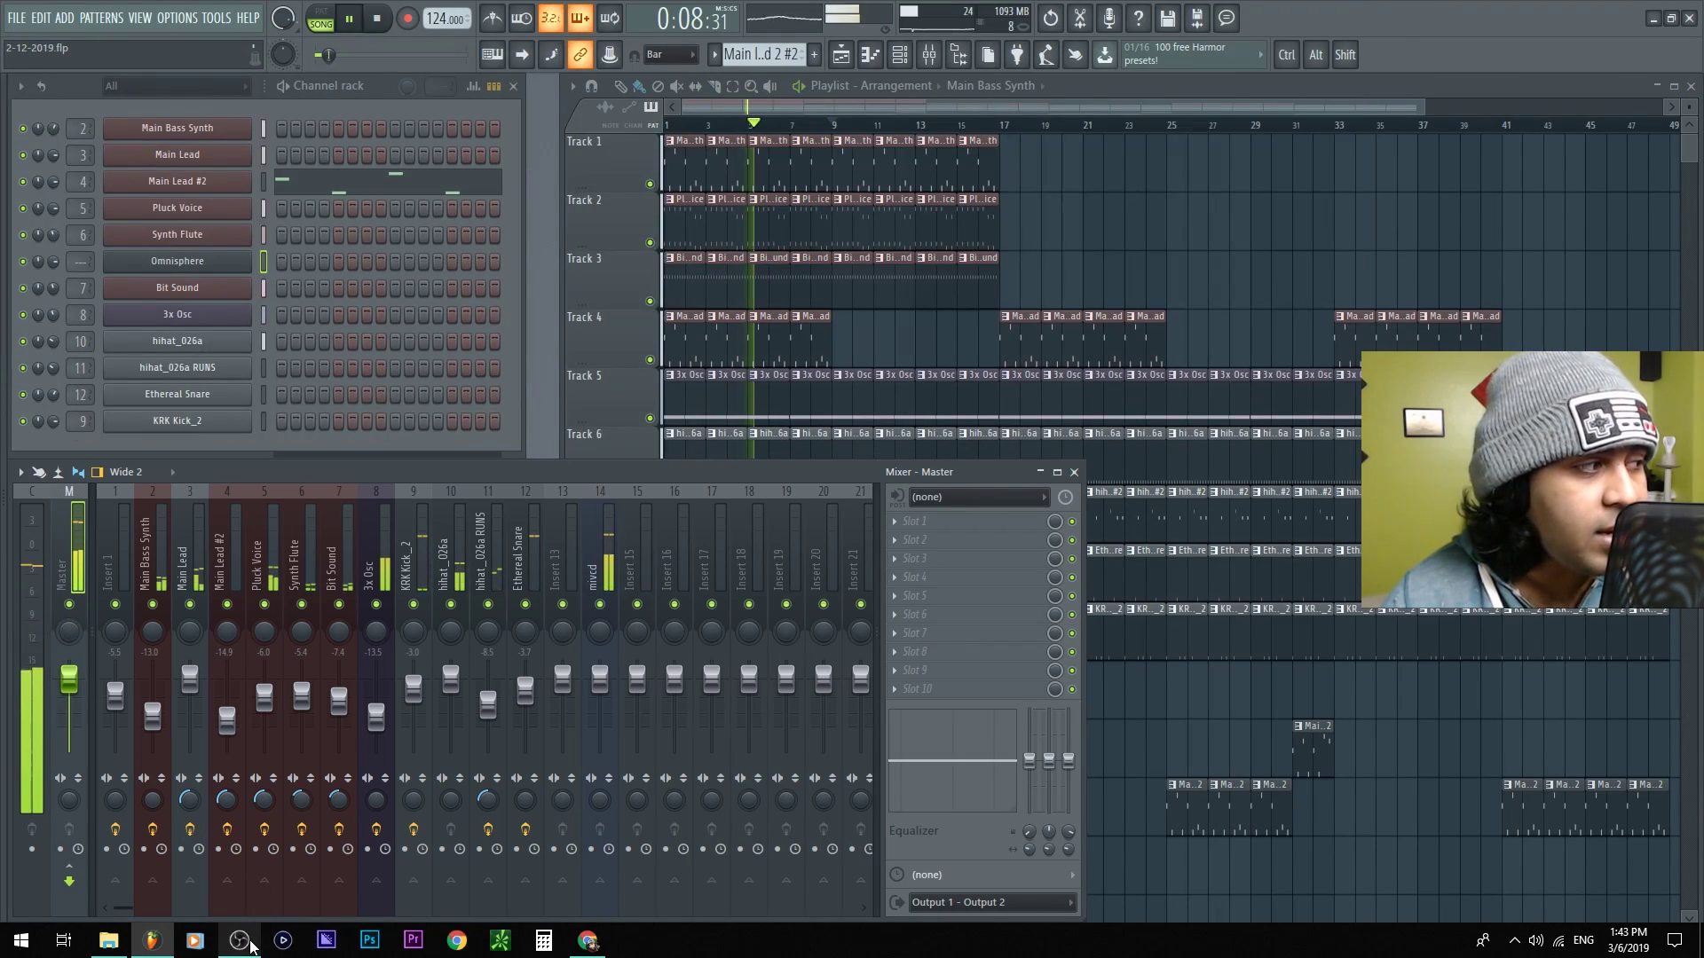
Switch to OBS and review the Downmix to Mono and Balance options in the zoom source's Advanced Audio Properties
click(239, 940)
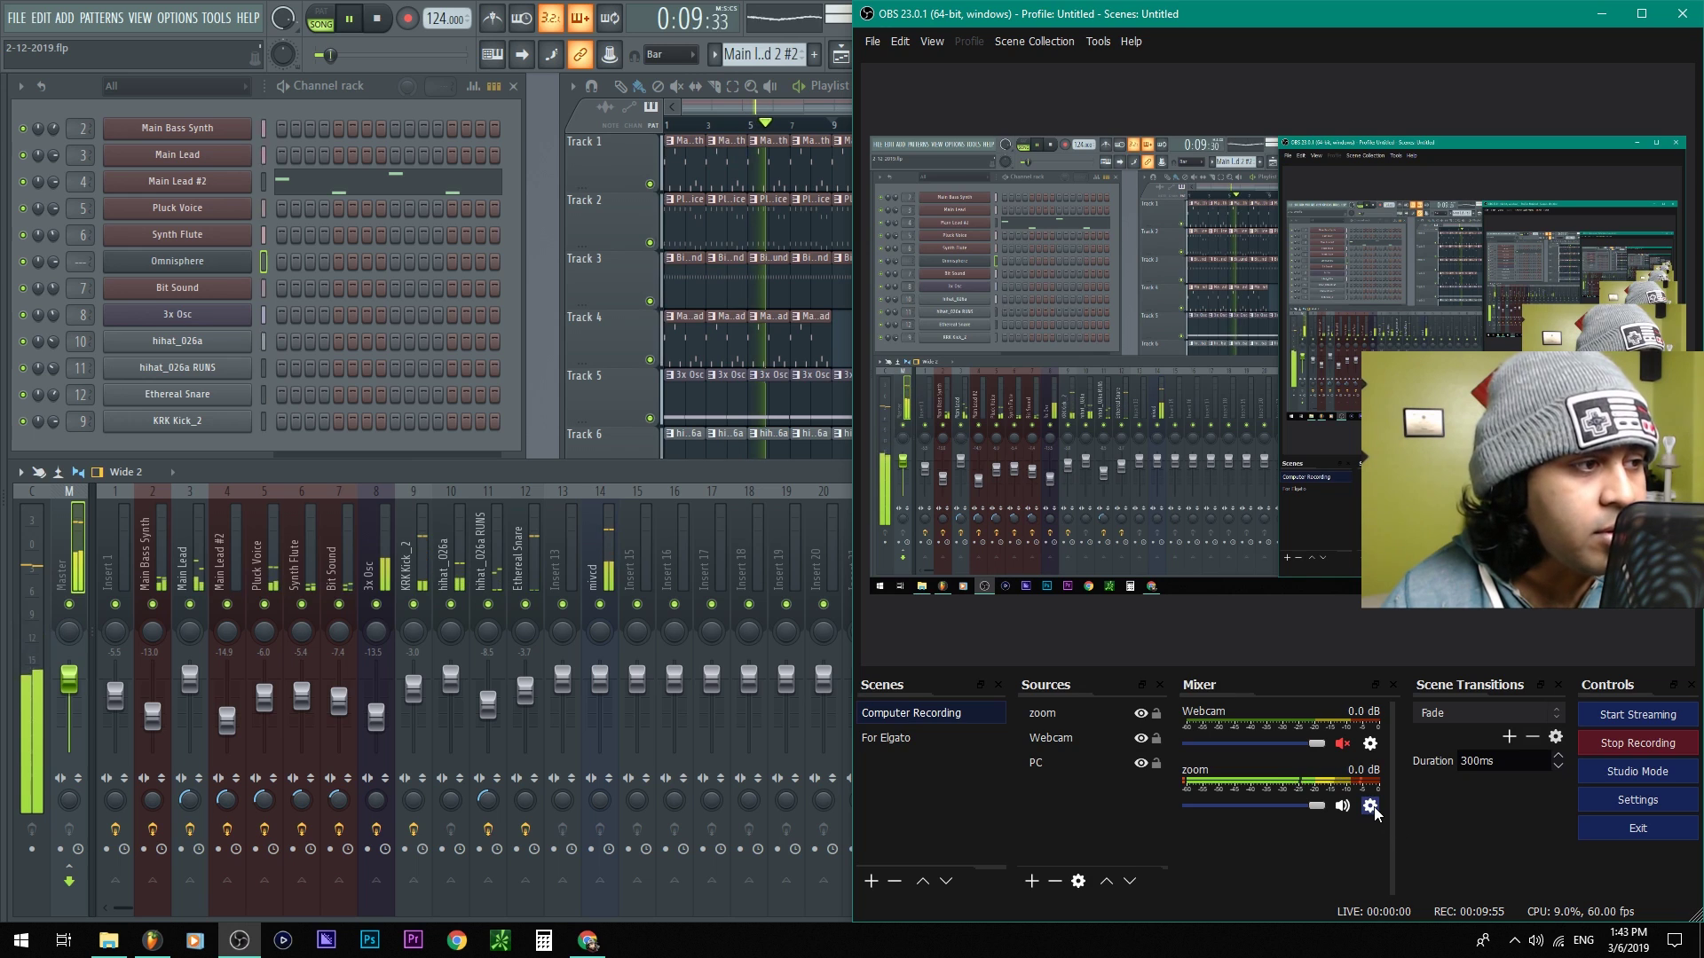
click(1370, 805)
click(1429, 800)
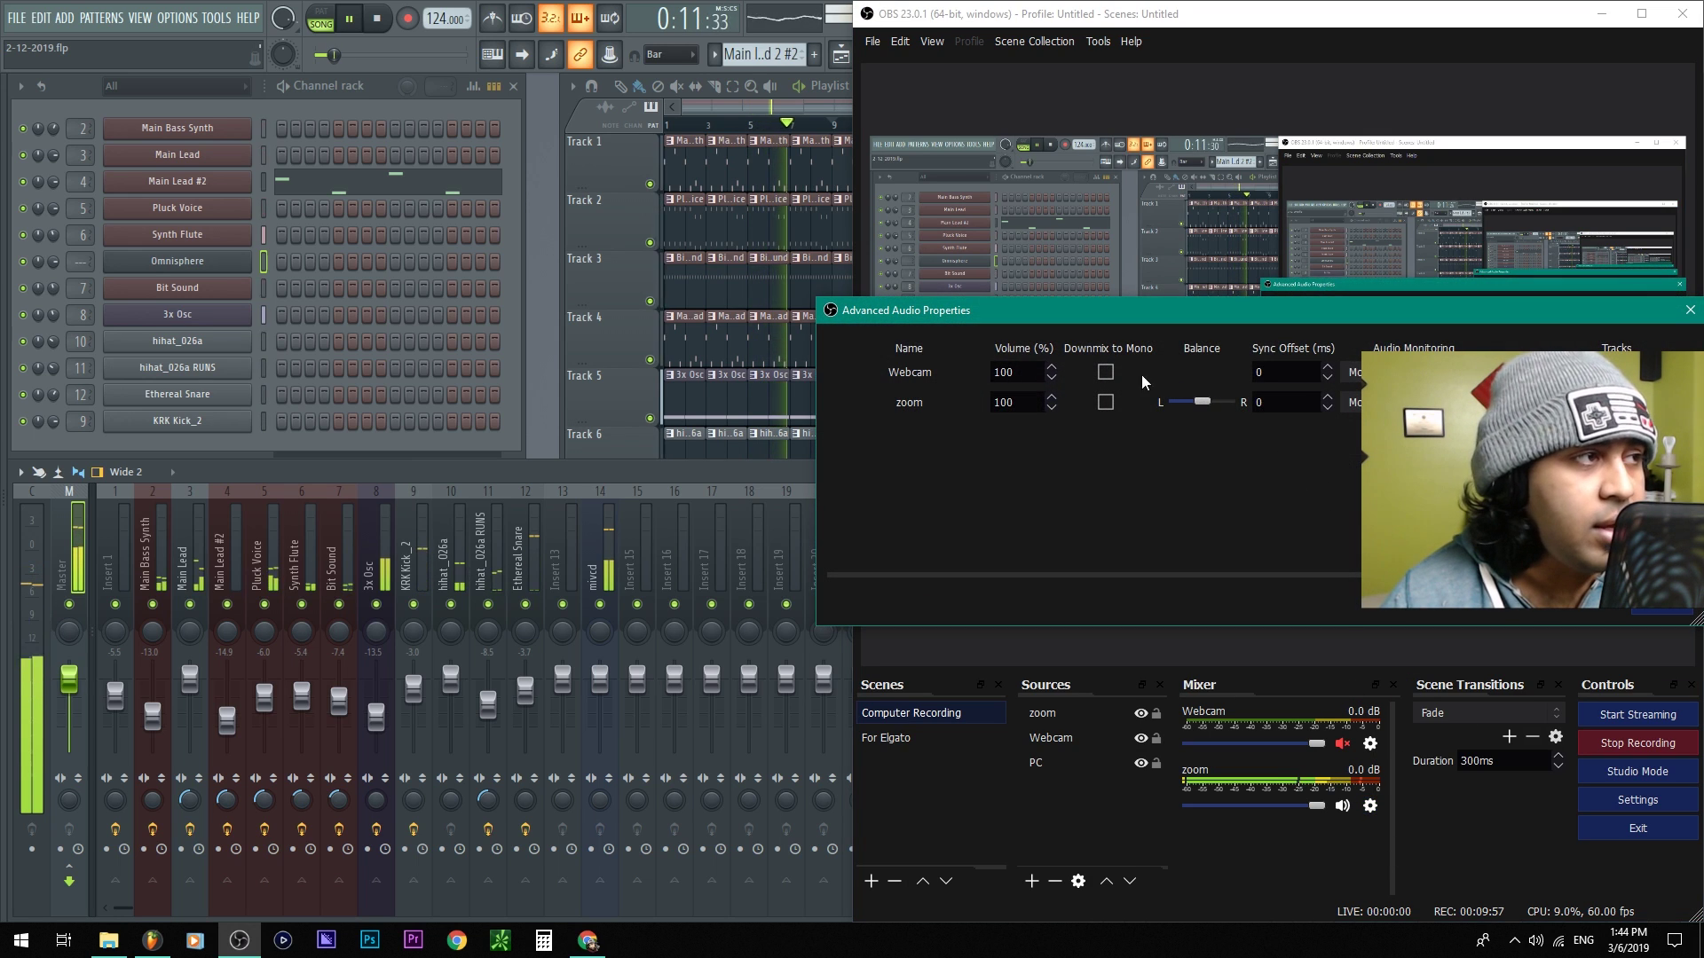
click(1105, 372)
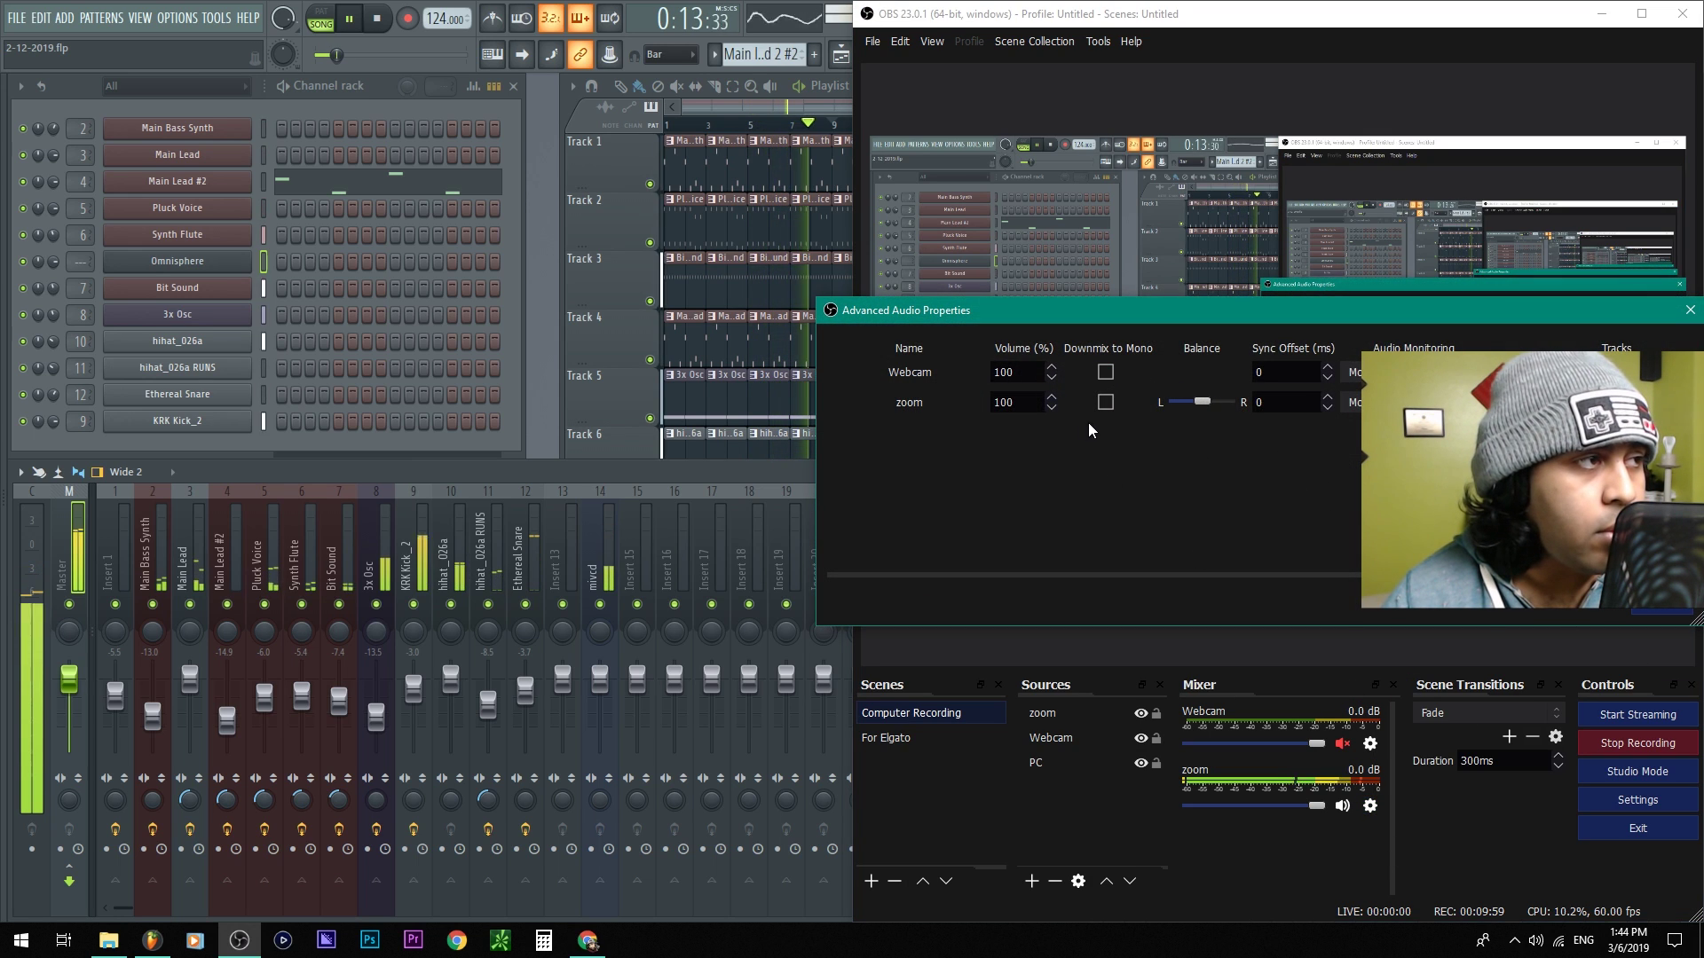
click(1668, 615)
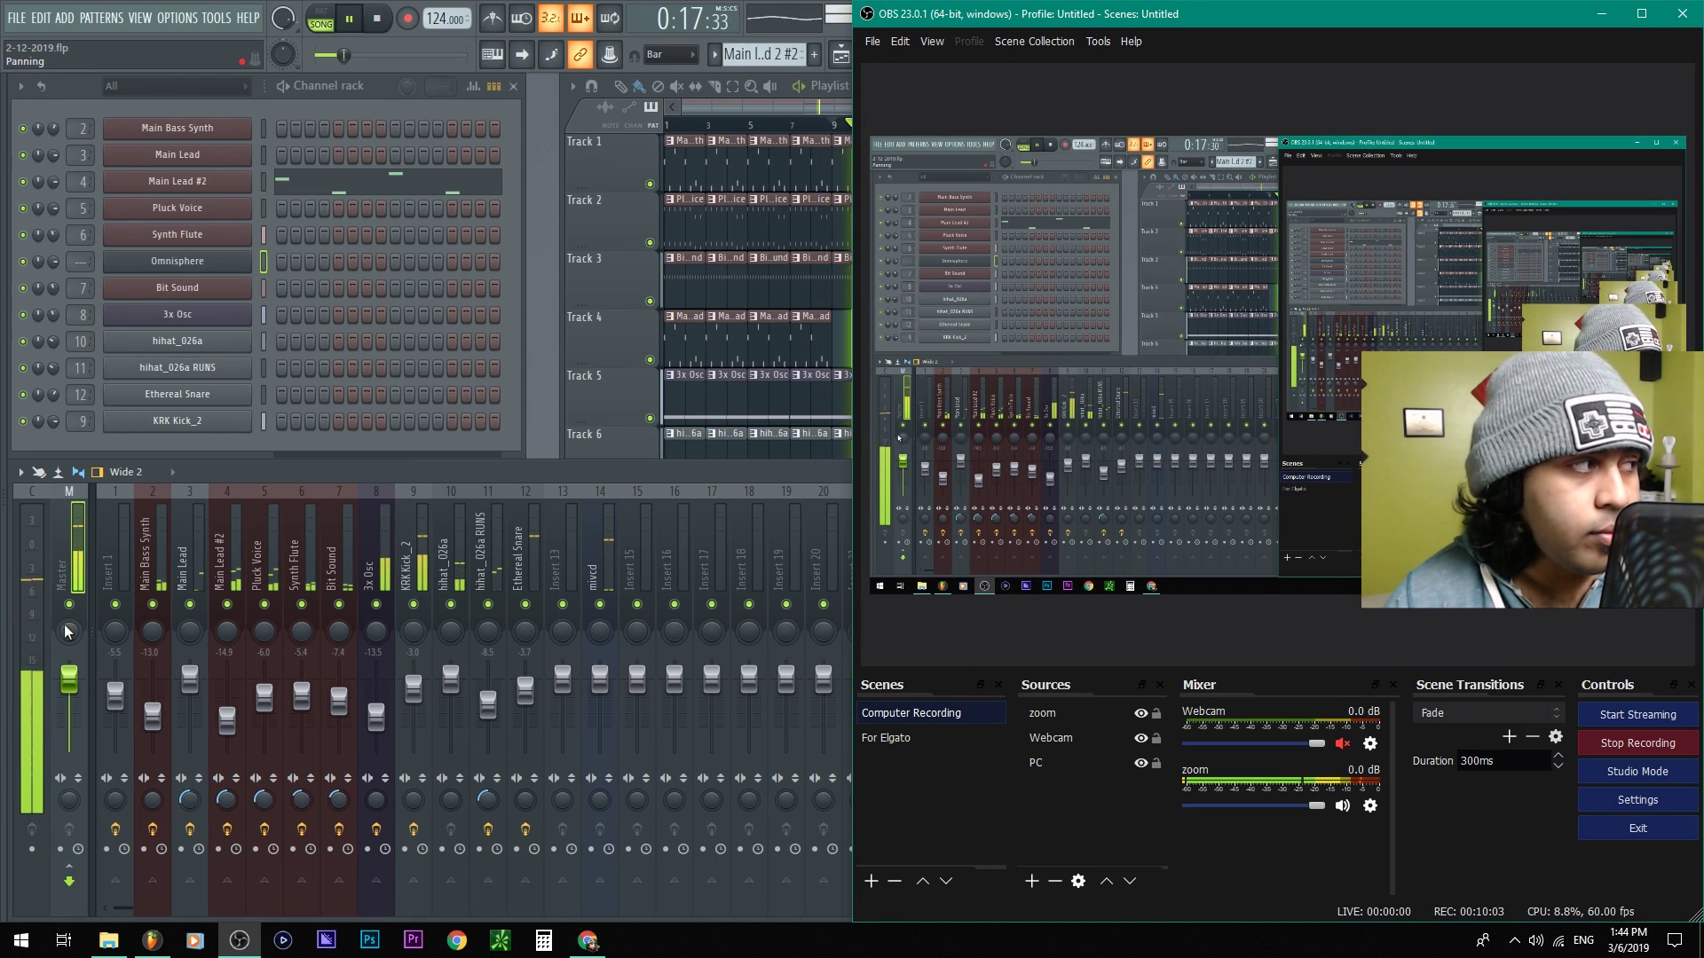
Test the stereo channels by panning FL Studio's Master track 100% left, 100% right and back to centre, comparing against OBS
drag(68, 631, 68, 662)
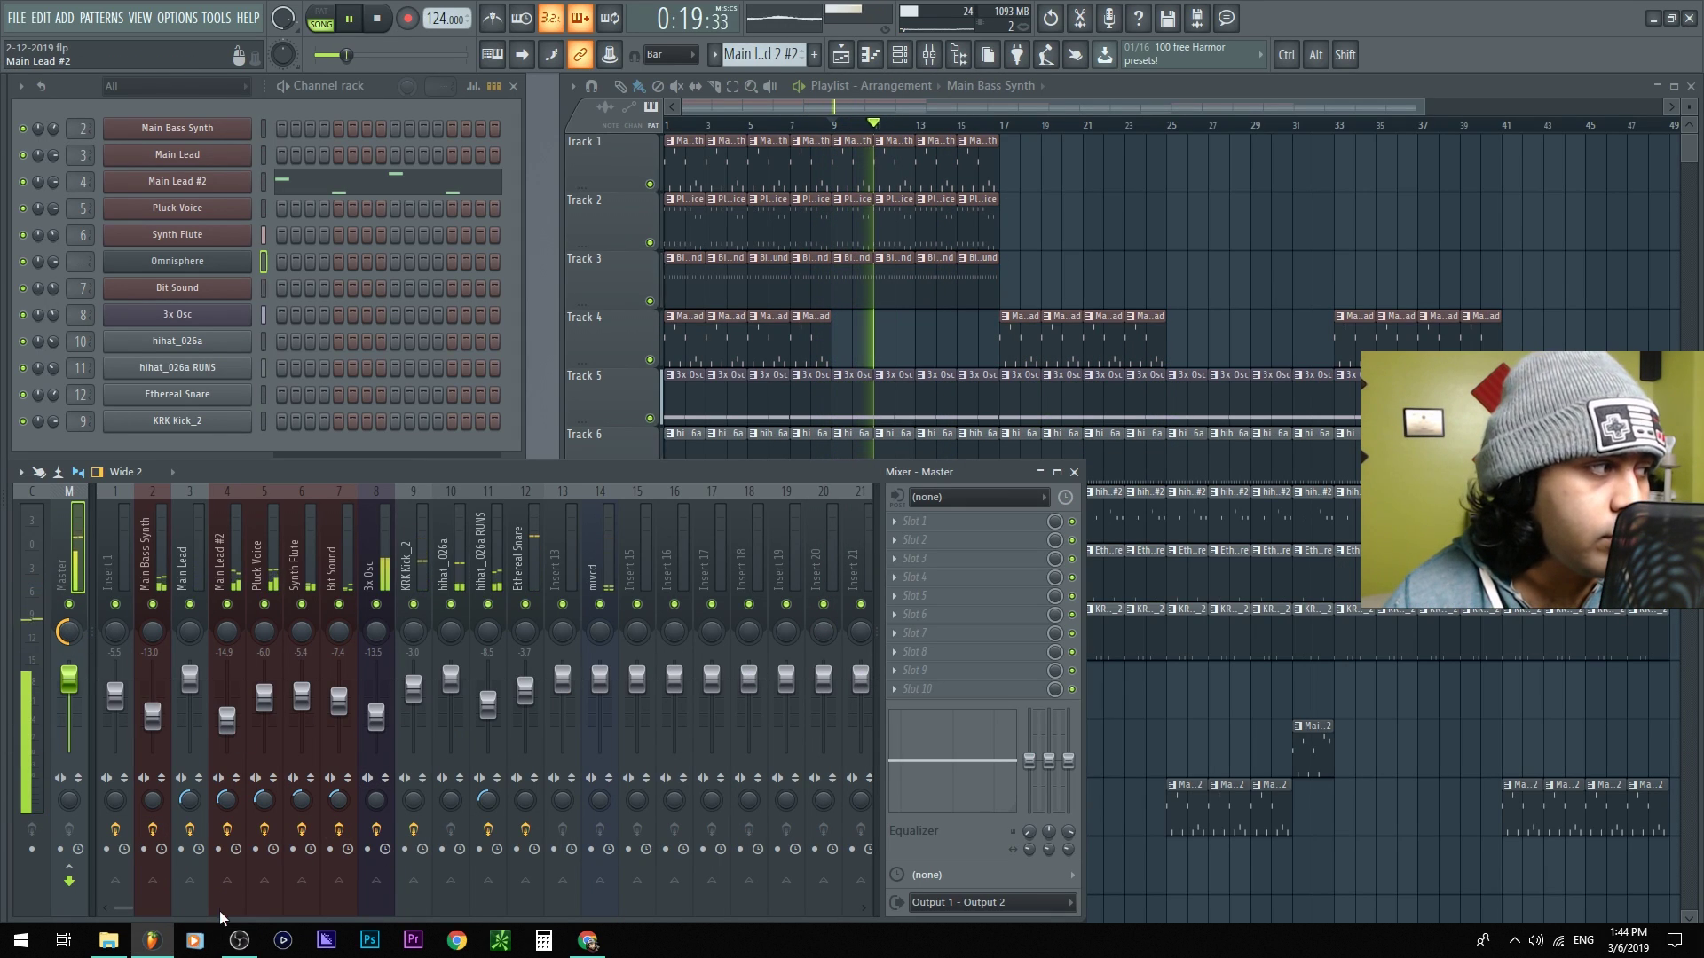
click(239, 940)
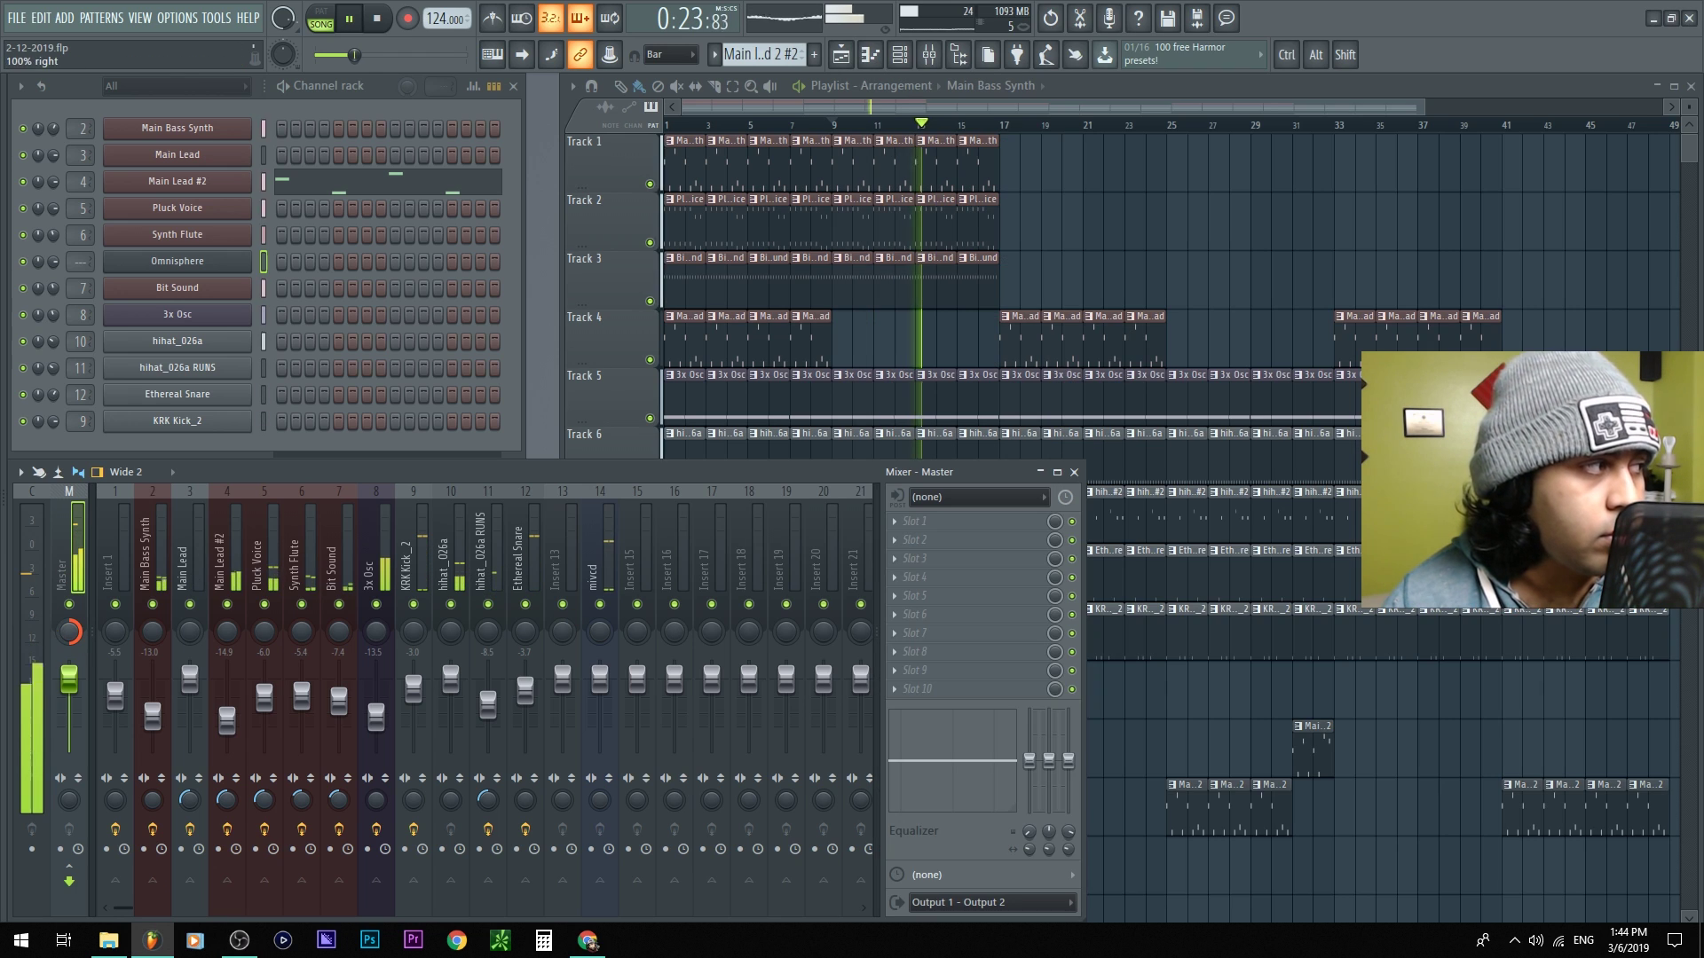
drag(75, 636, 62, 637)
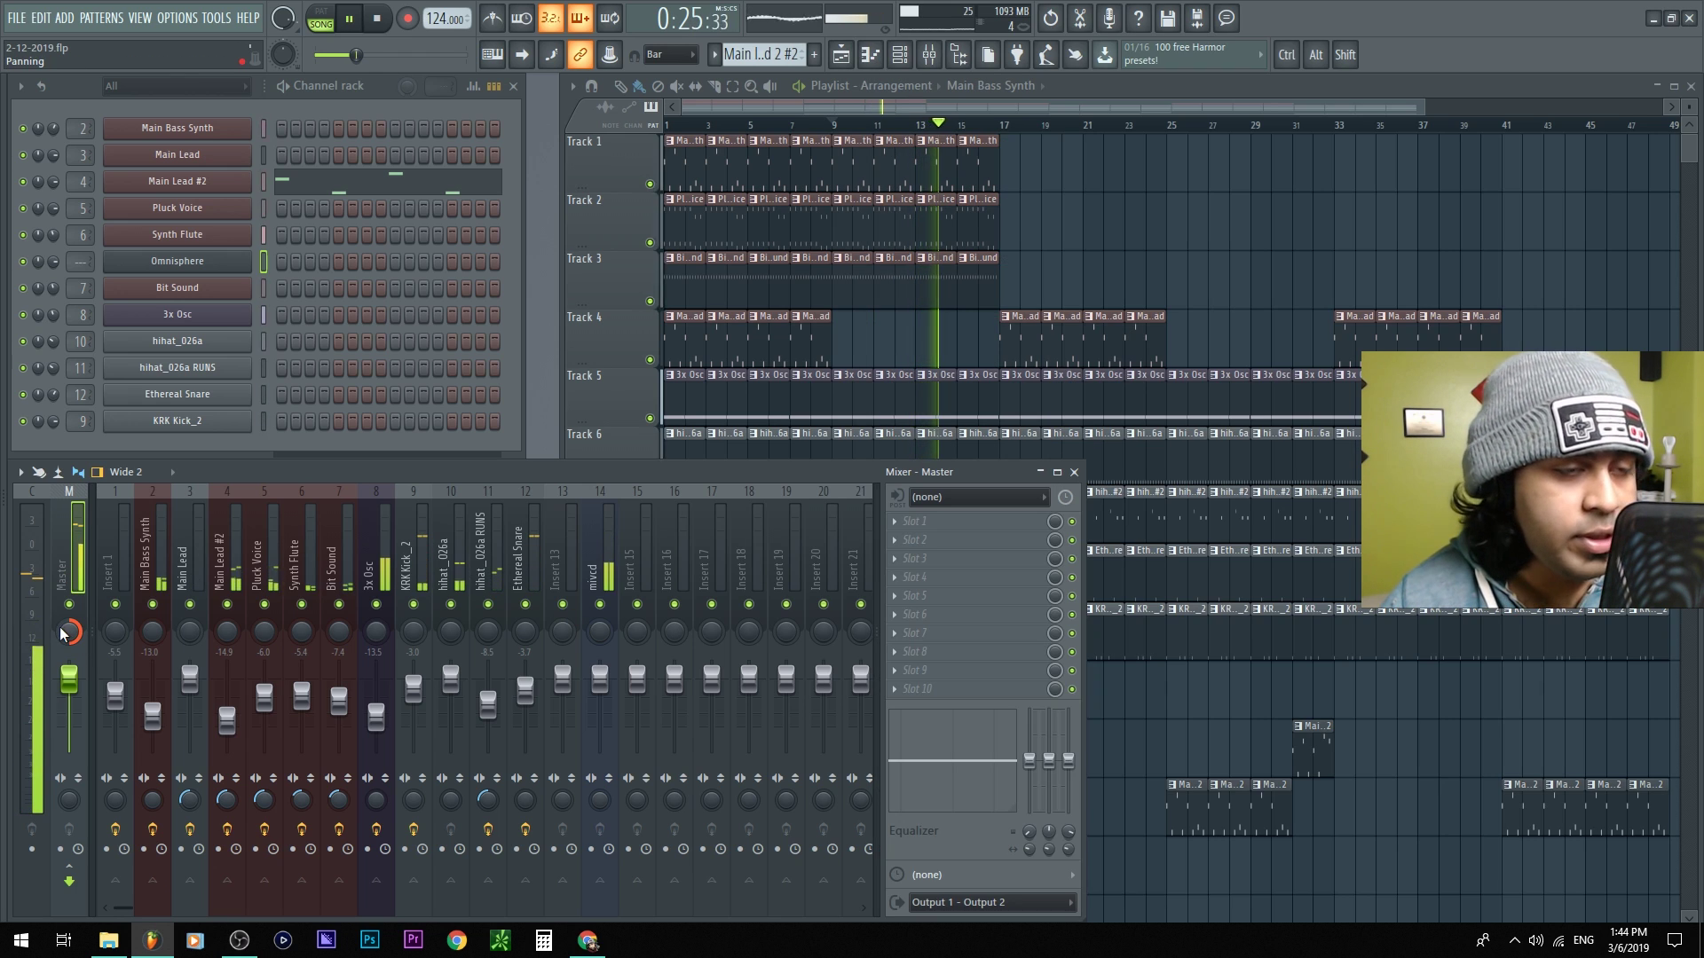
click(239, 940)
click(4, 743)
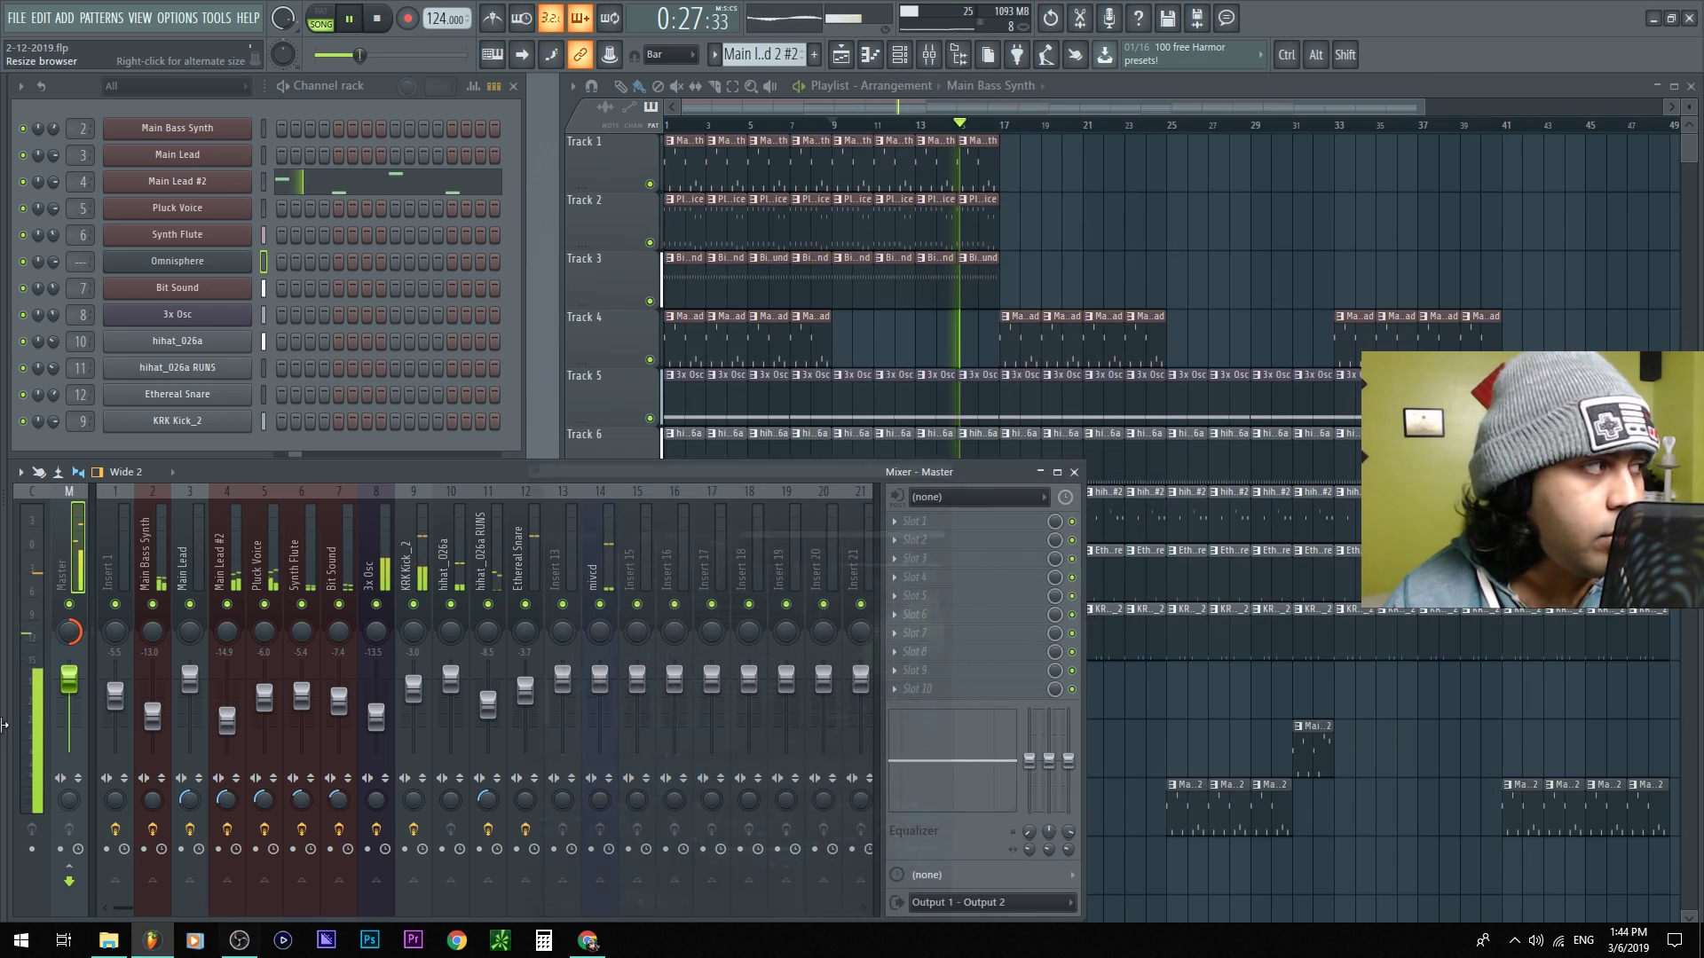
drag(64, 637, 71, 640)
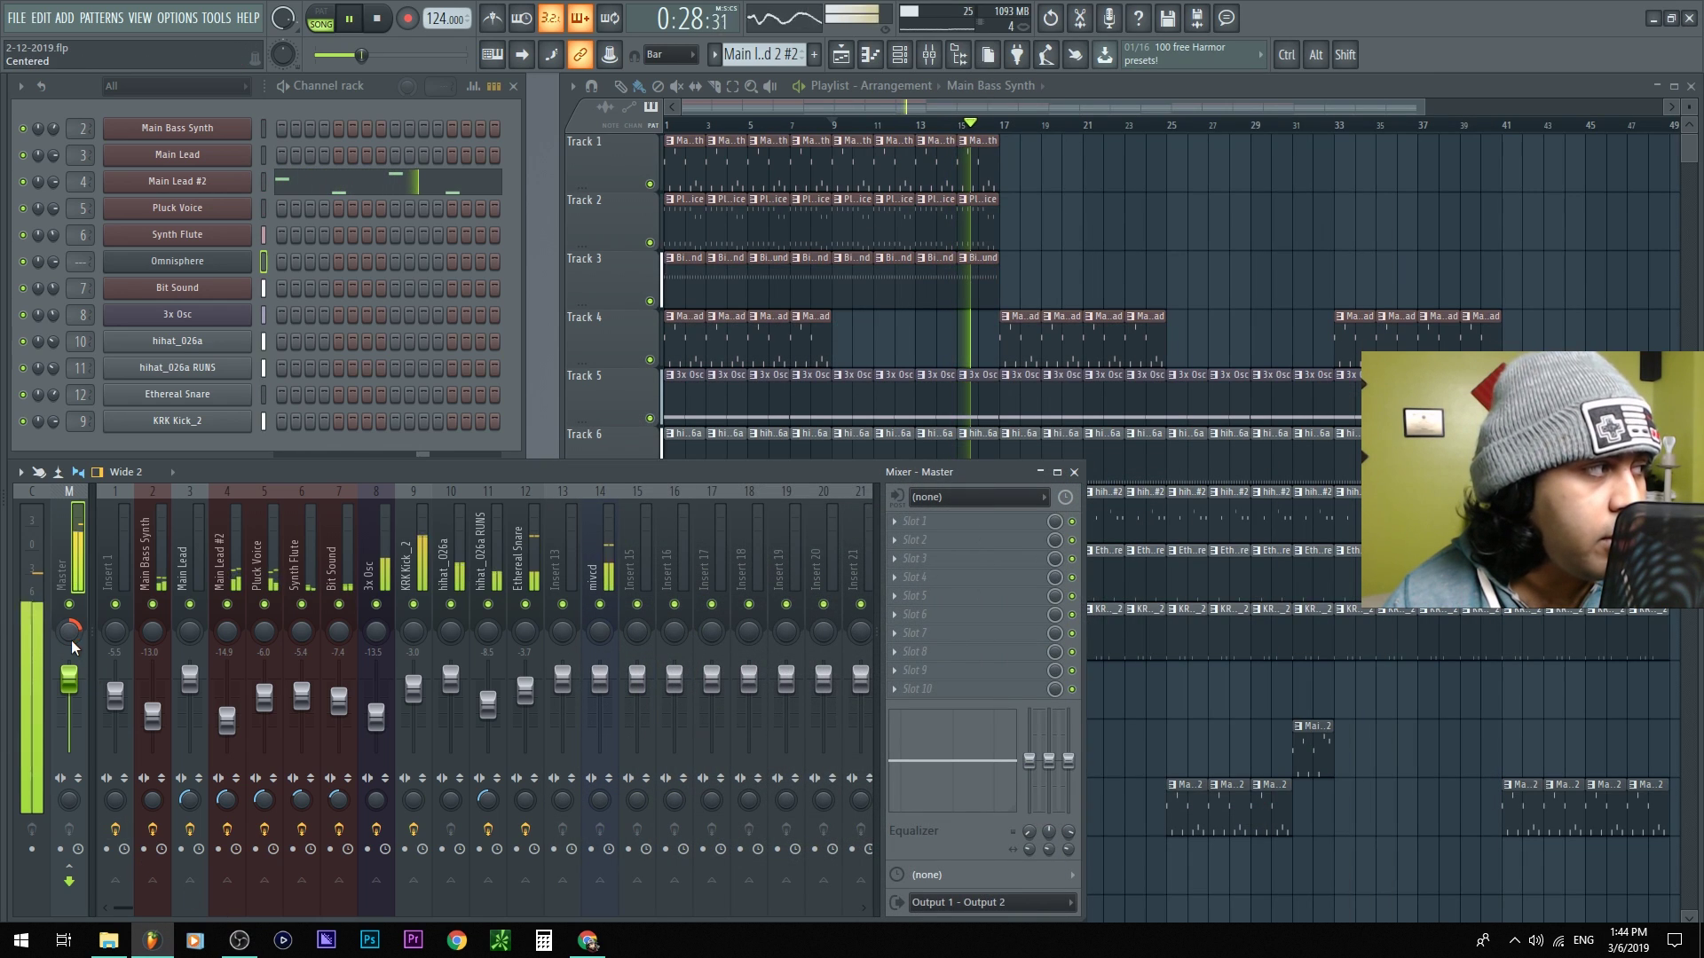
Return to OBS, inspect the zoom source's Downmix to Mono setting in Advanced Audio Properties and close the window
click(241, 943)
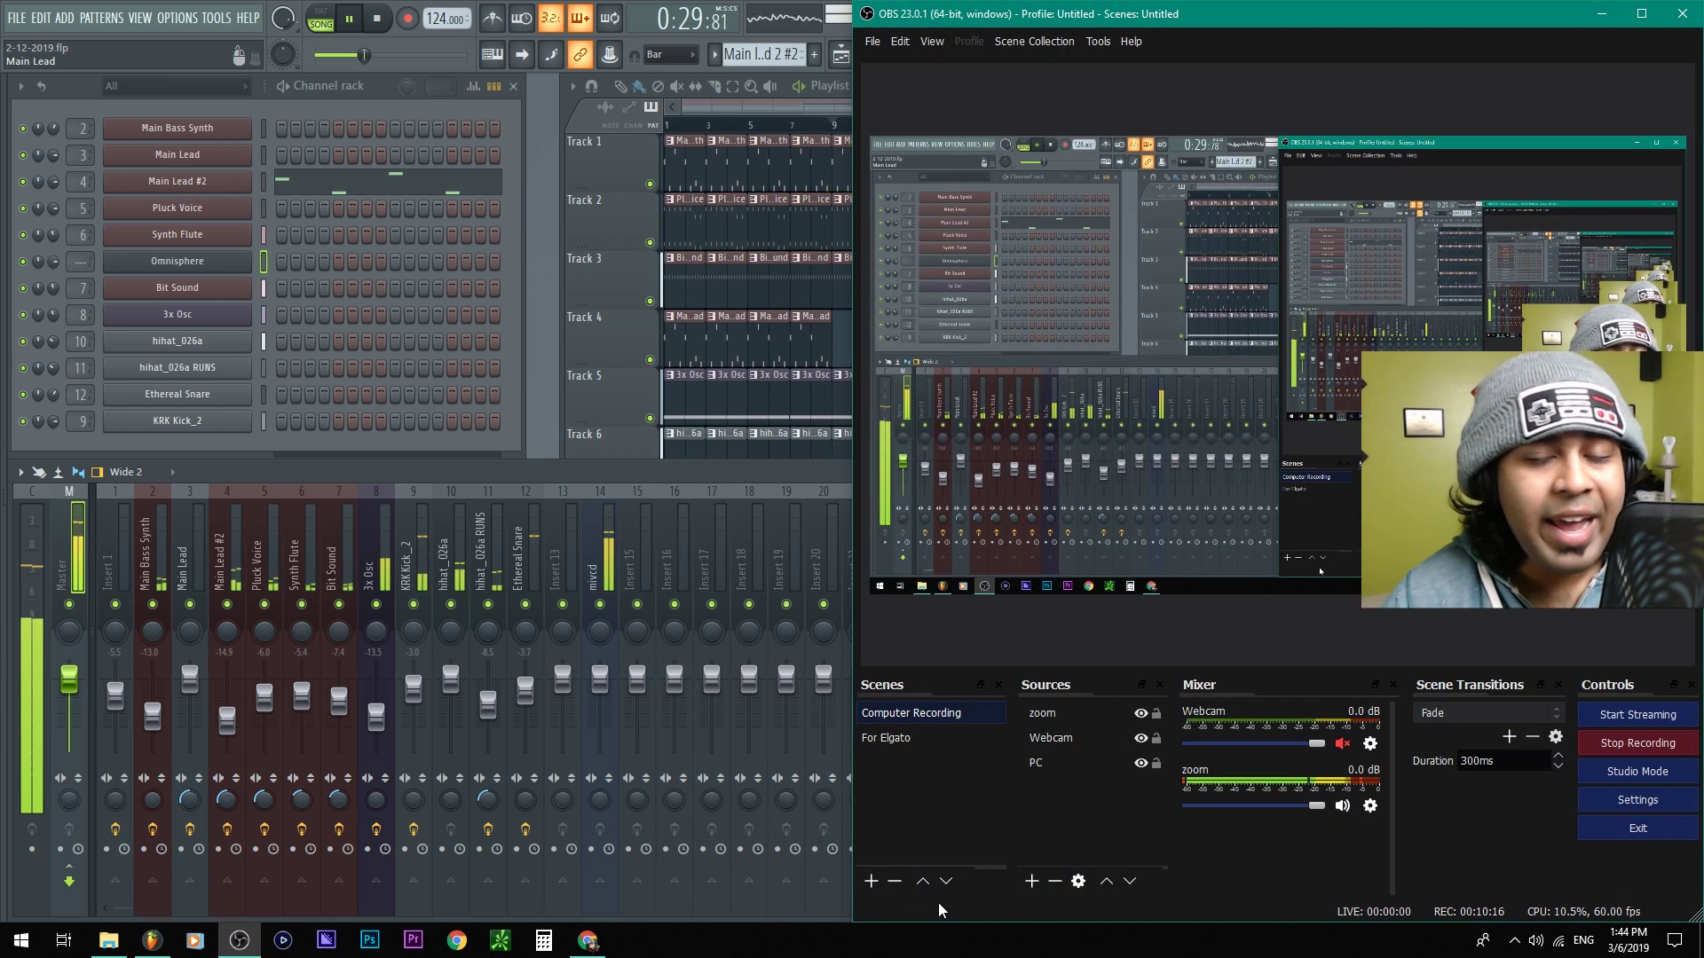
click(1370, 808)
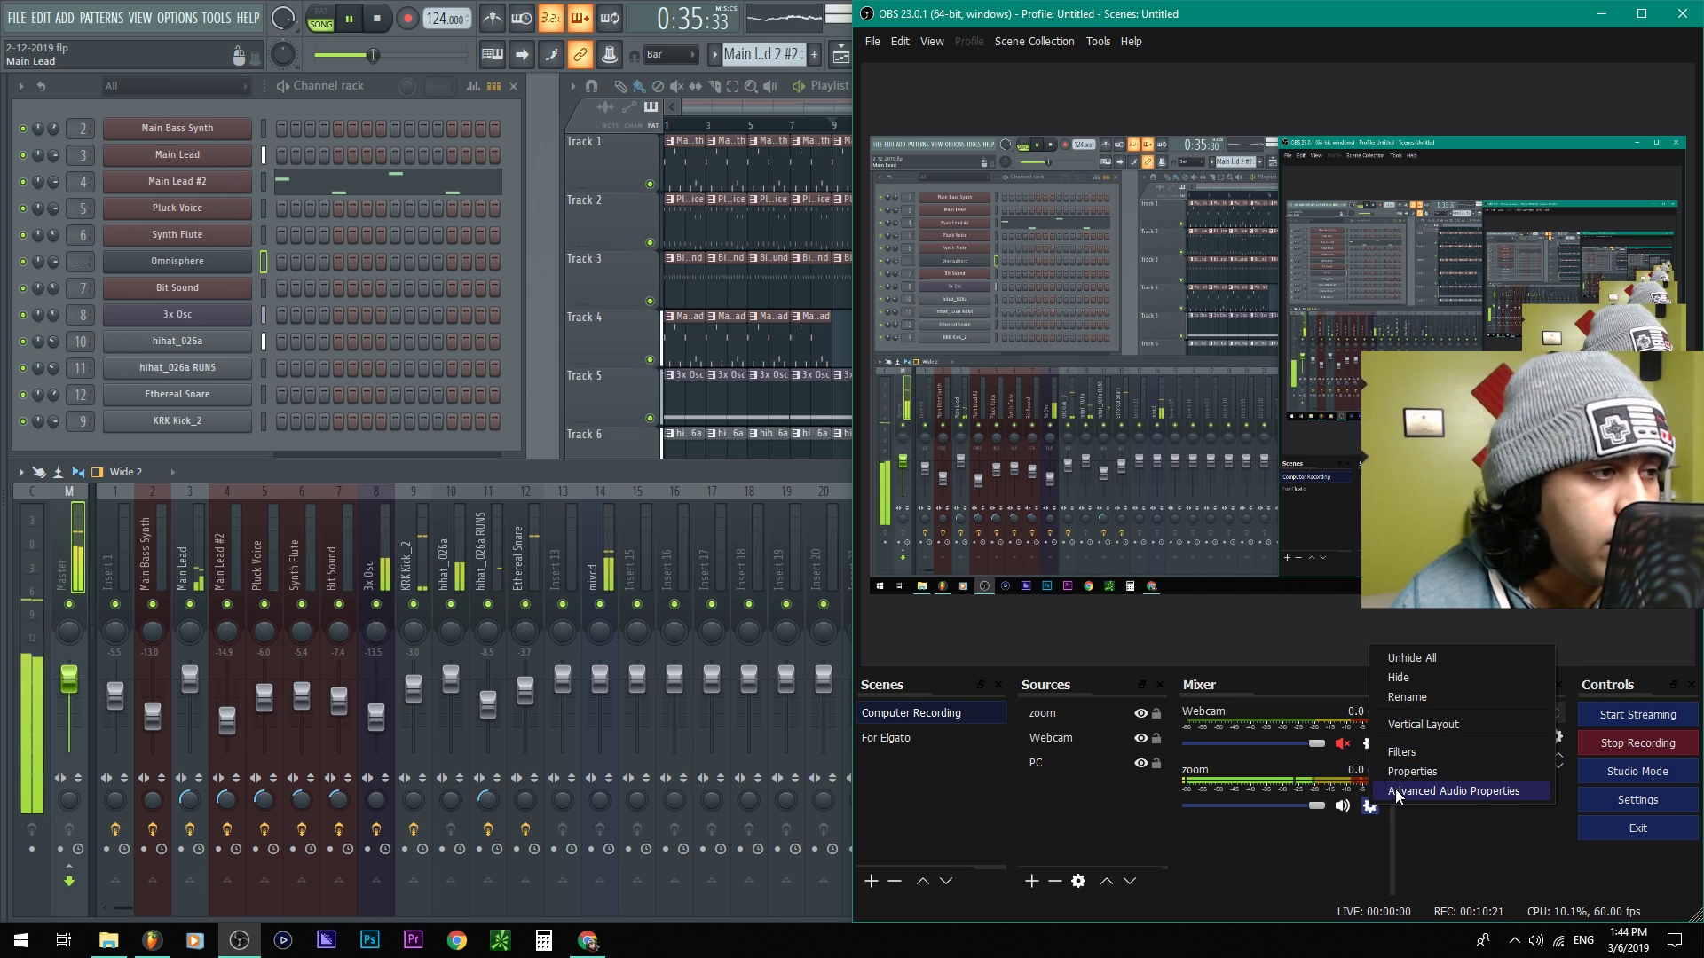
click(1418, 791)
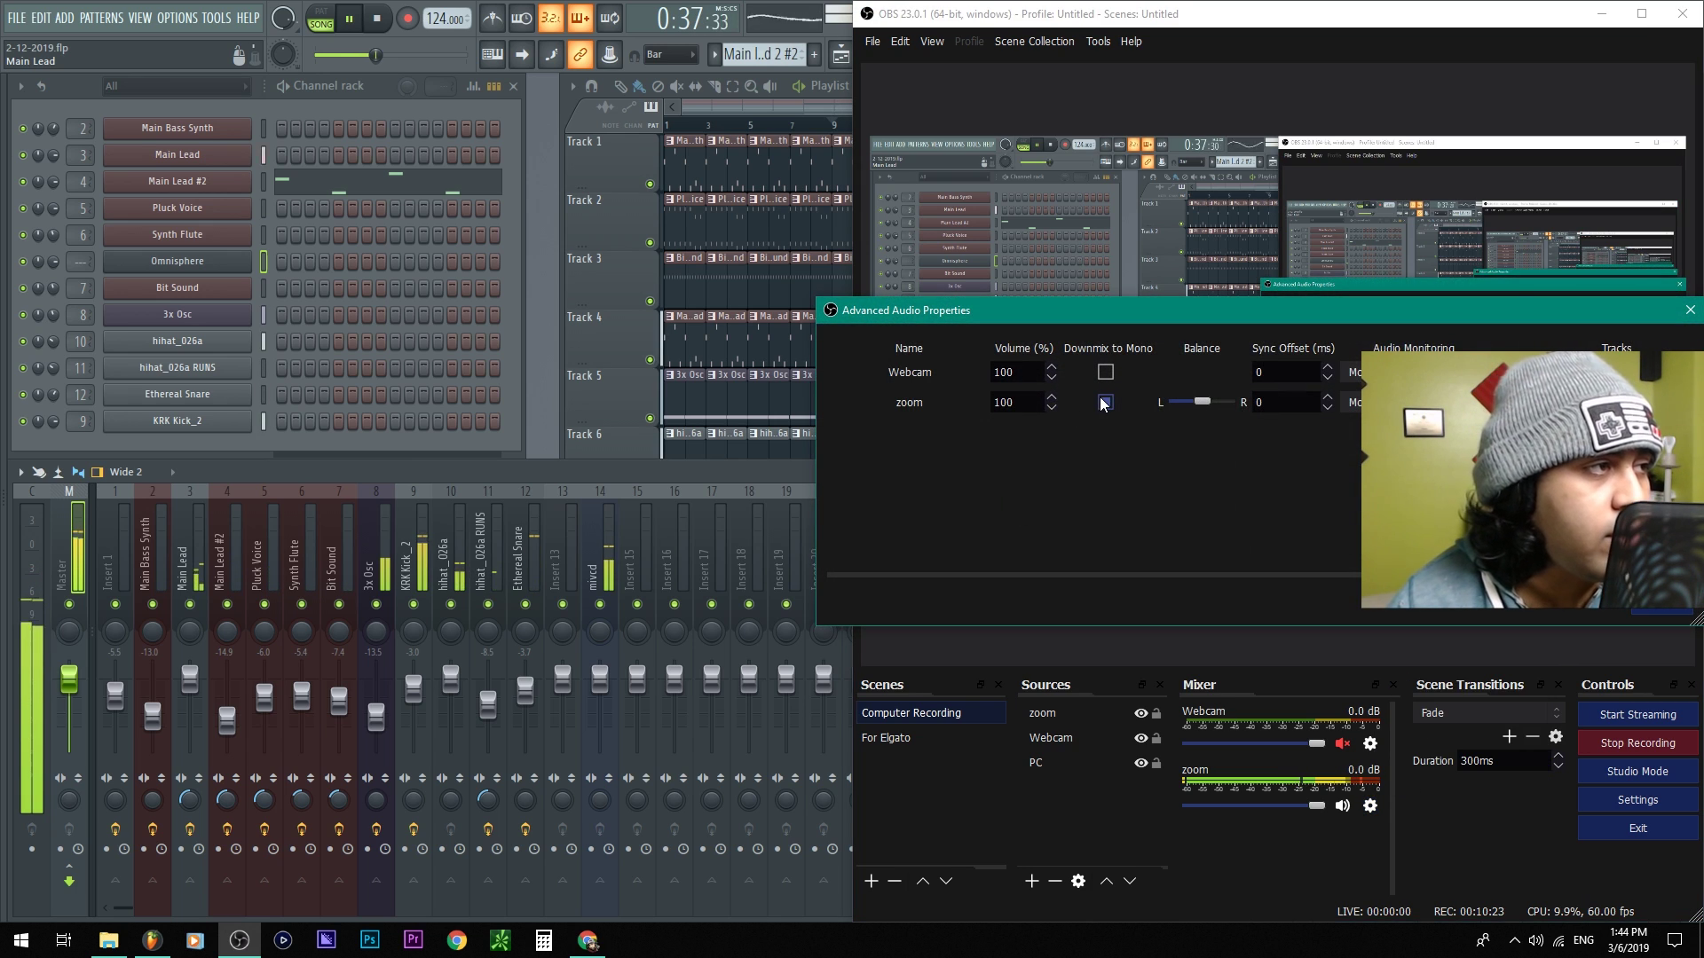
key(Escape)
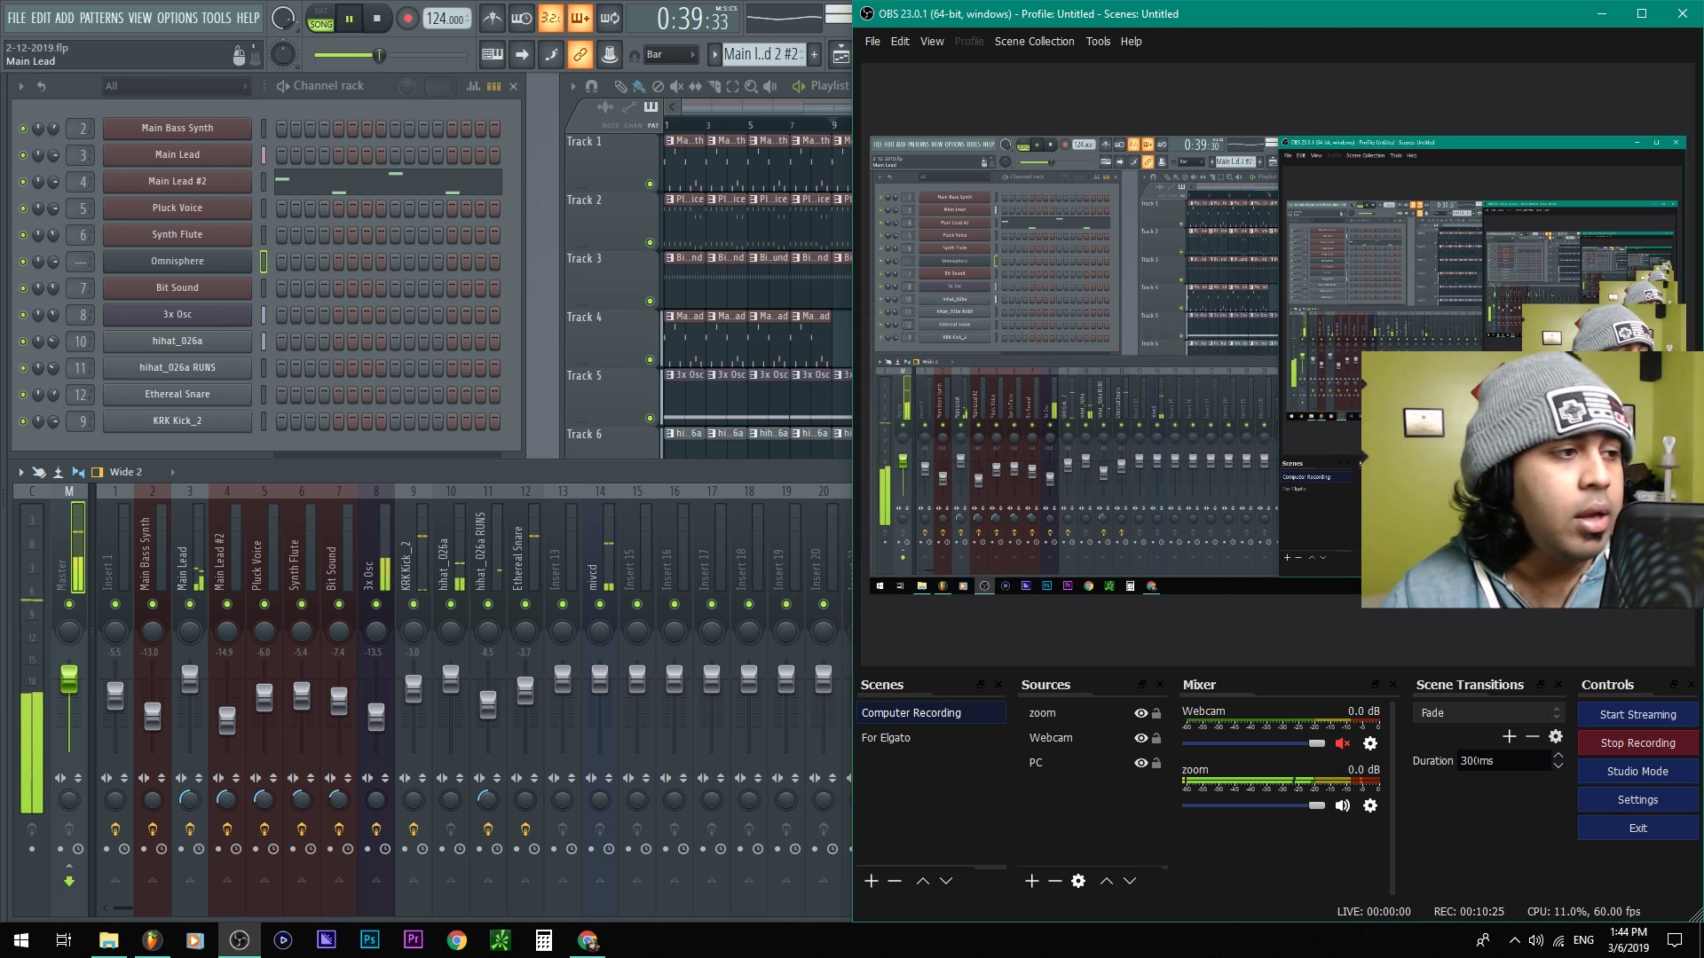
Pan the Master track 100% left, check the zoom meter in OBS, recentre the panning and compare the meter again
click(239, 941)
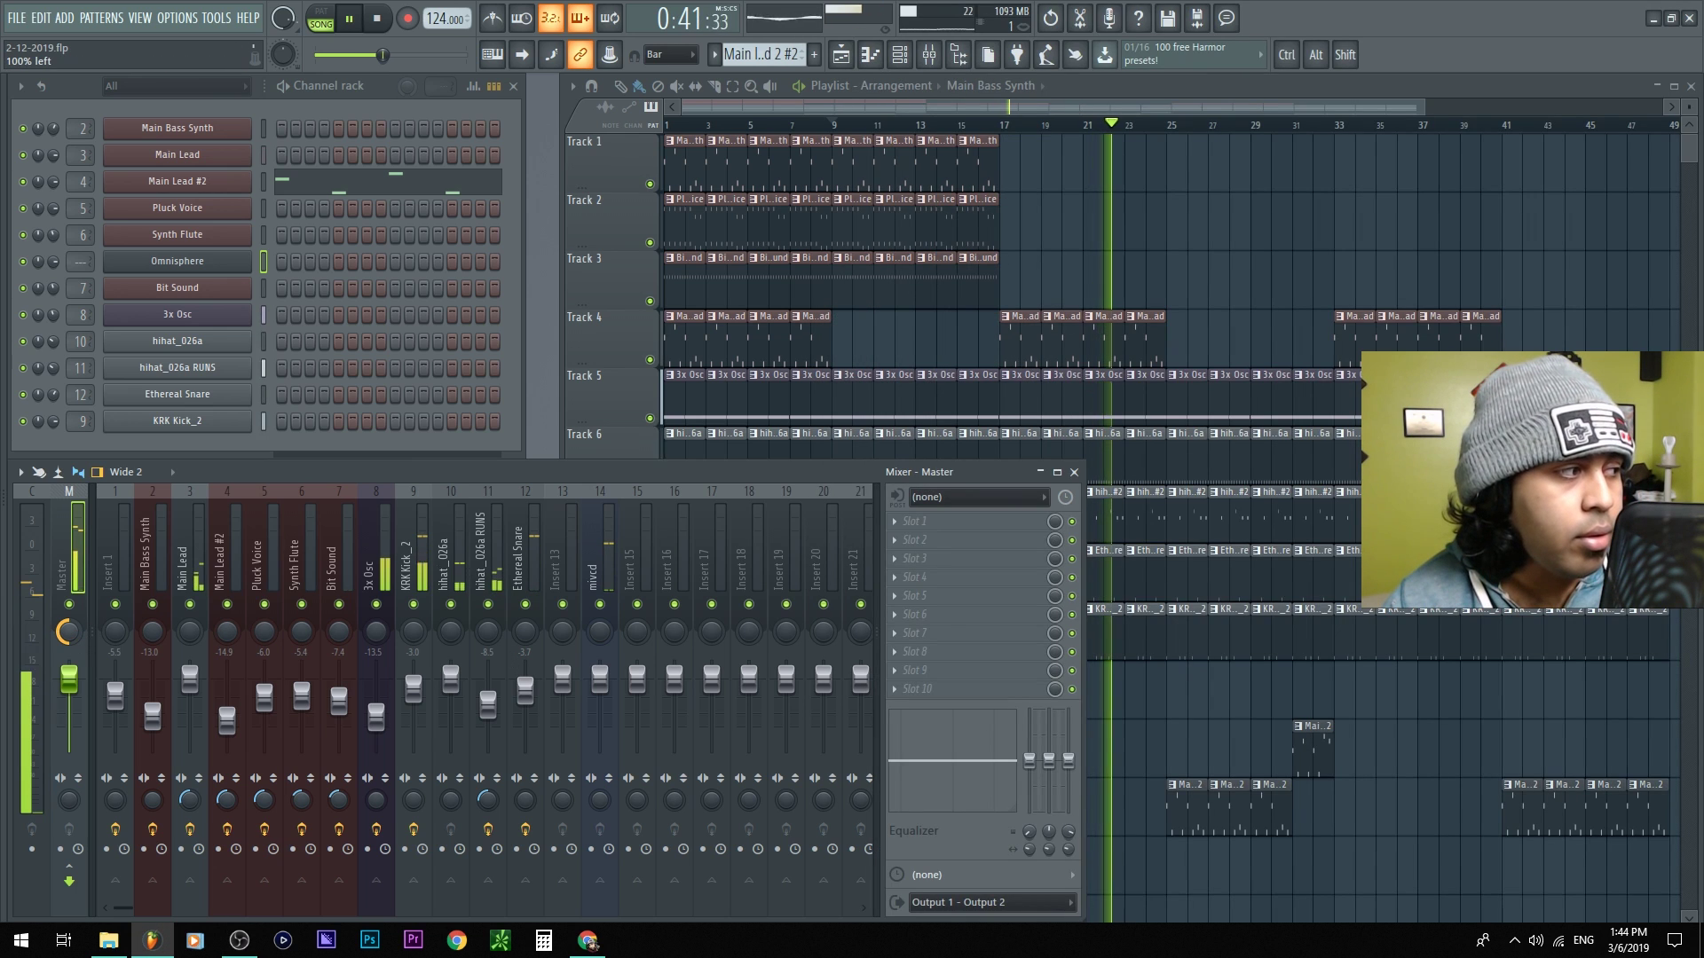
click(240, 943)
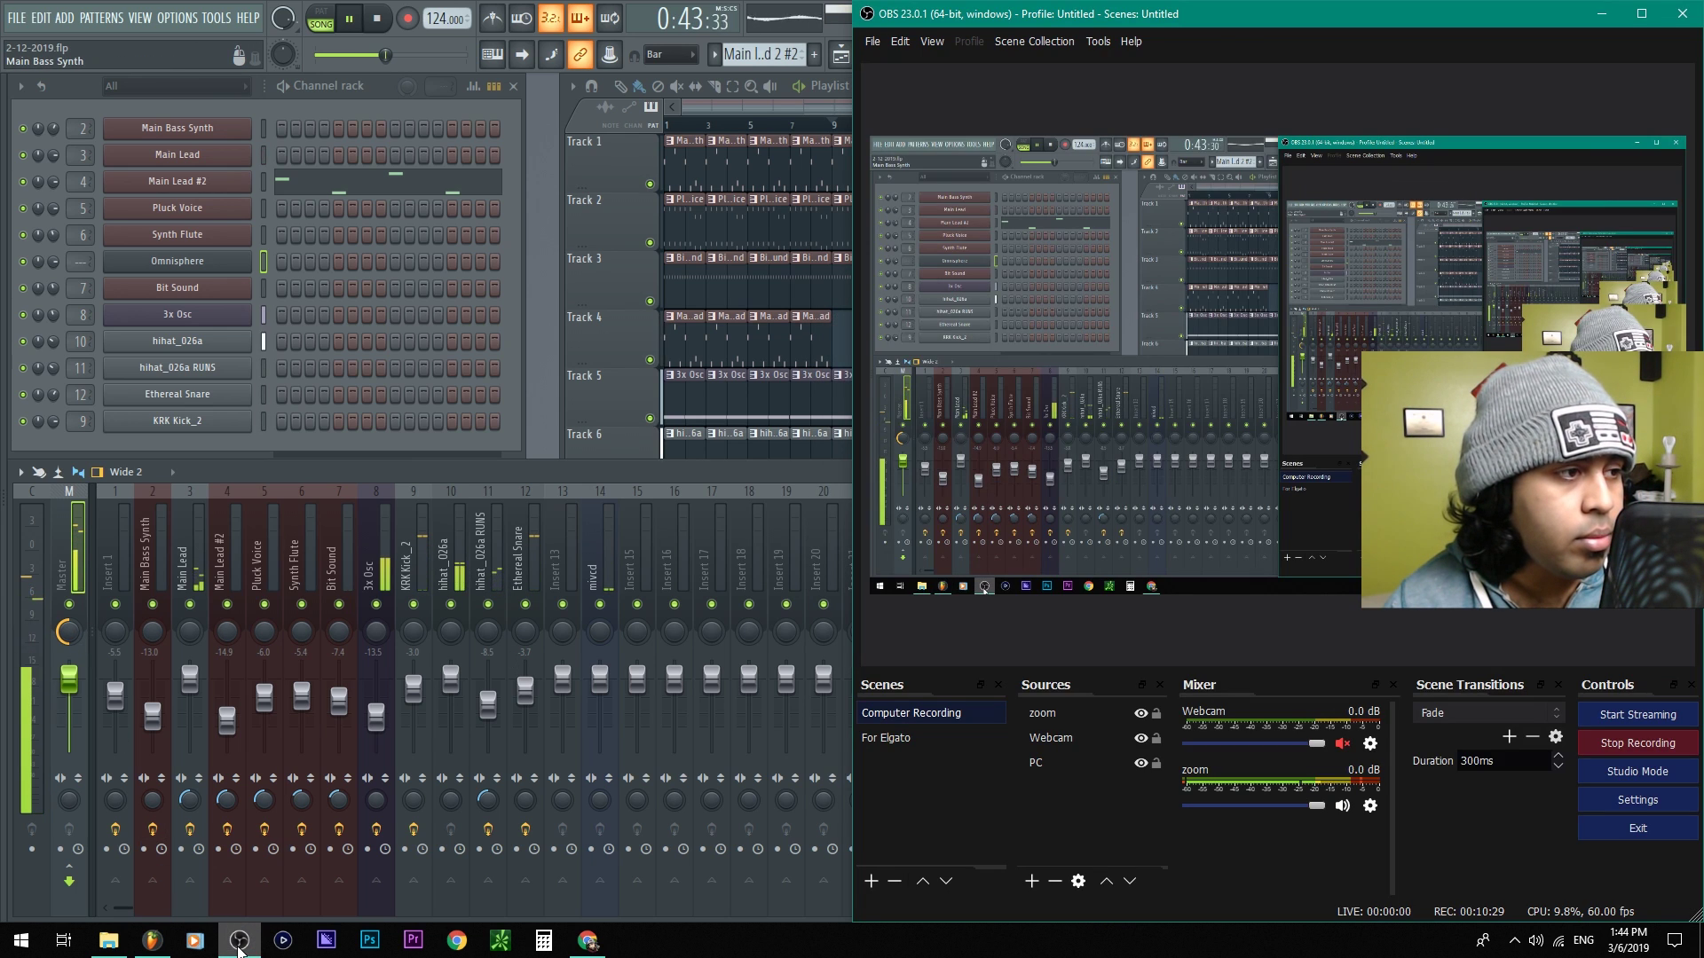
click(80, 628)
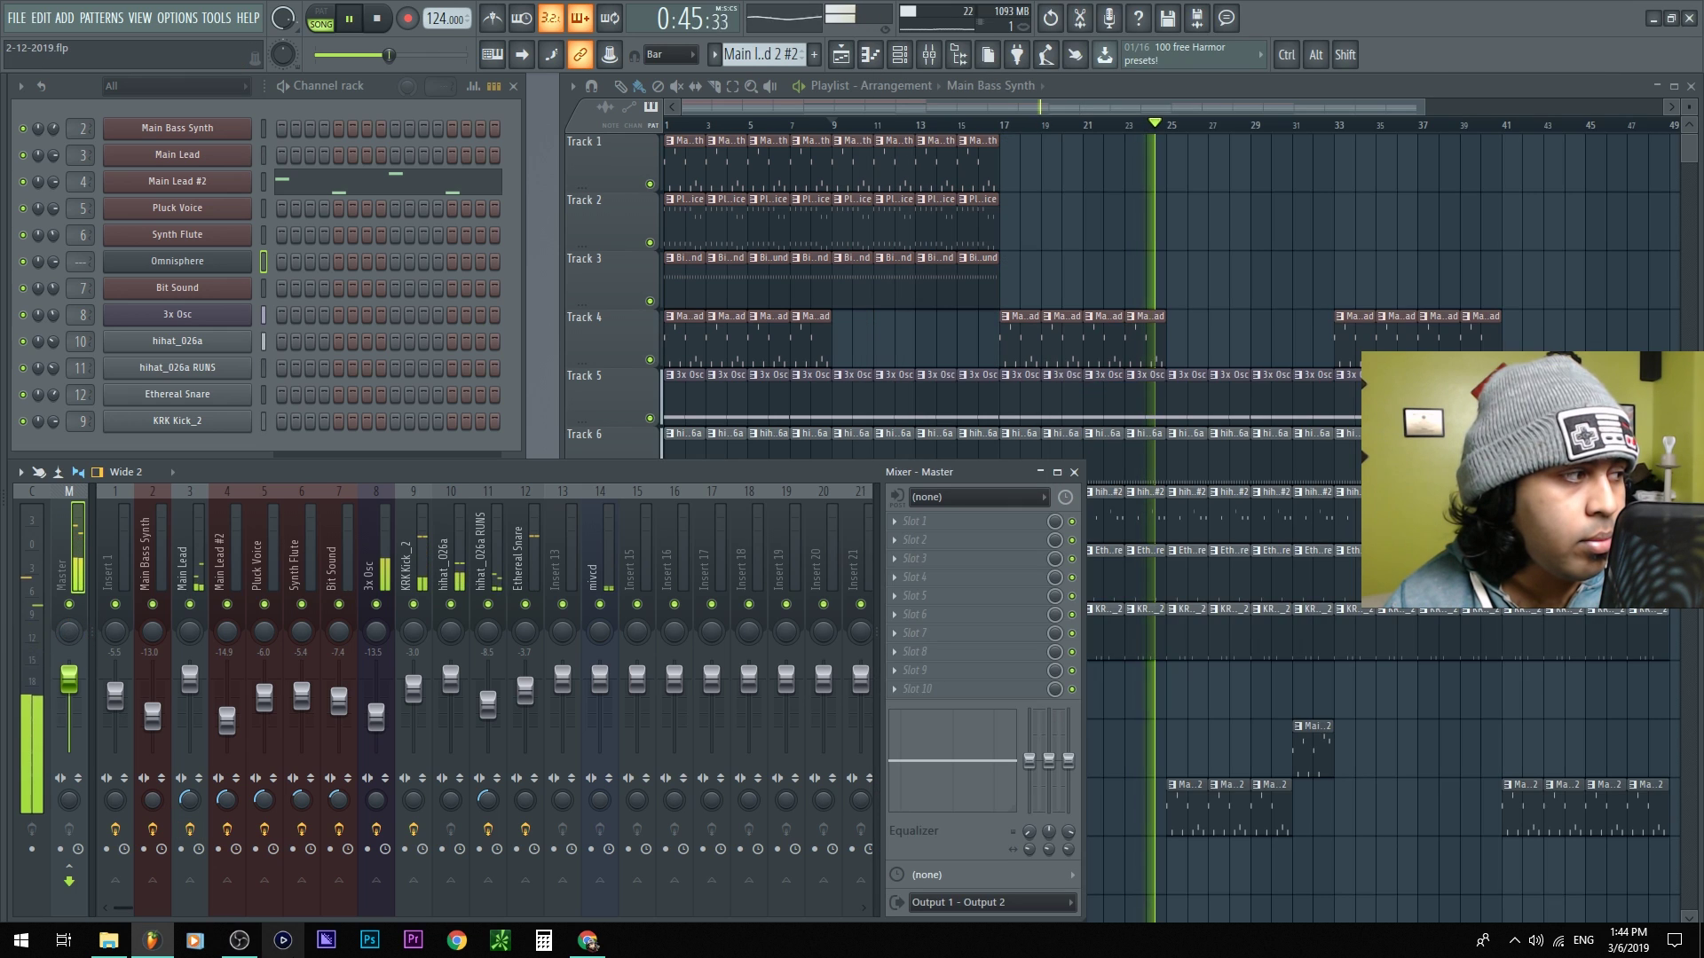
click(240, 940)
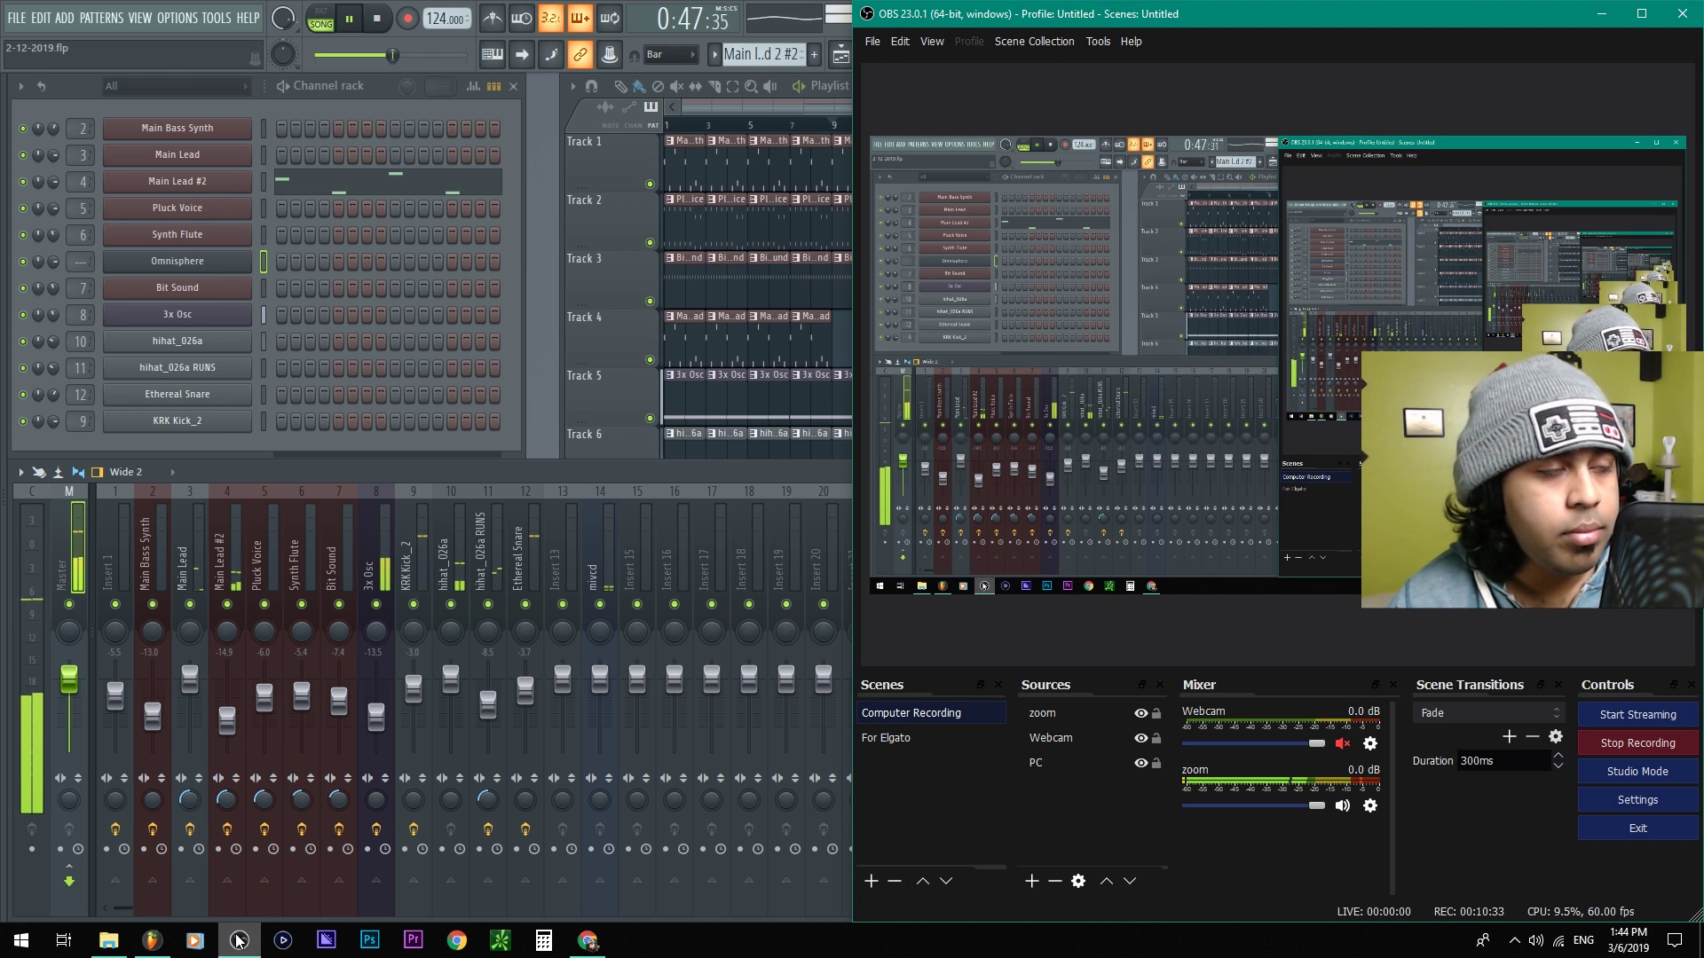
click(239, 941)
Delete the four Main lead 2 clips from bar 41 onward on Track 12 of the playlist
click(1414, 282)
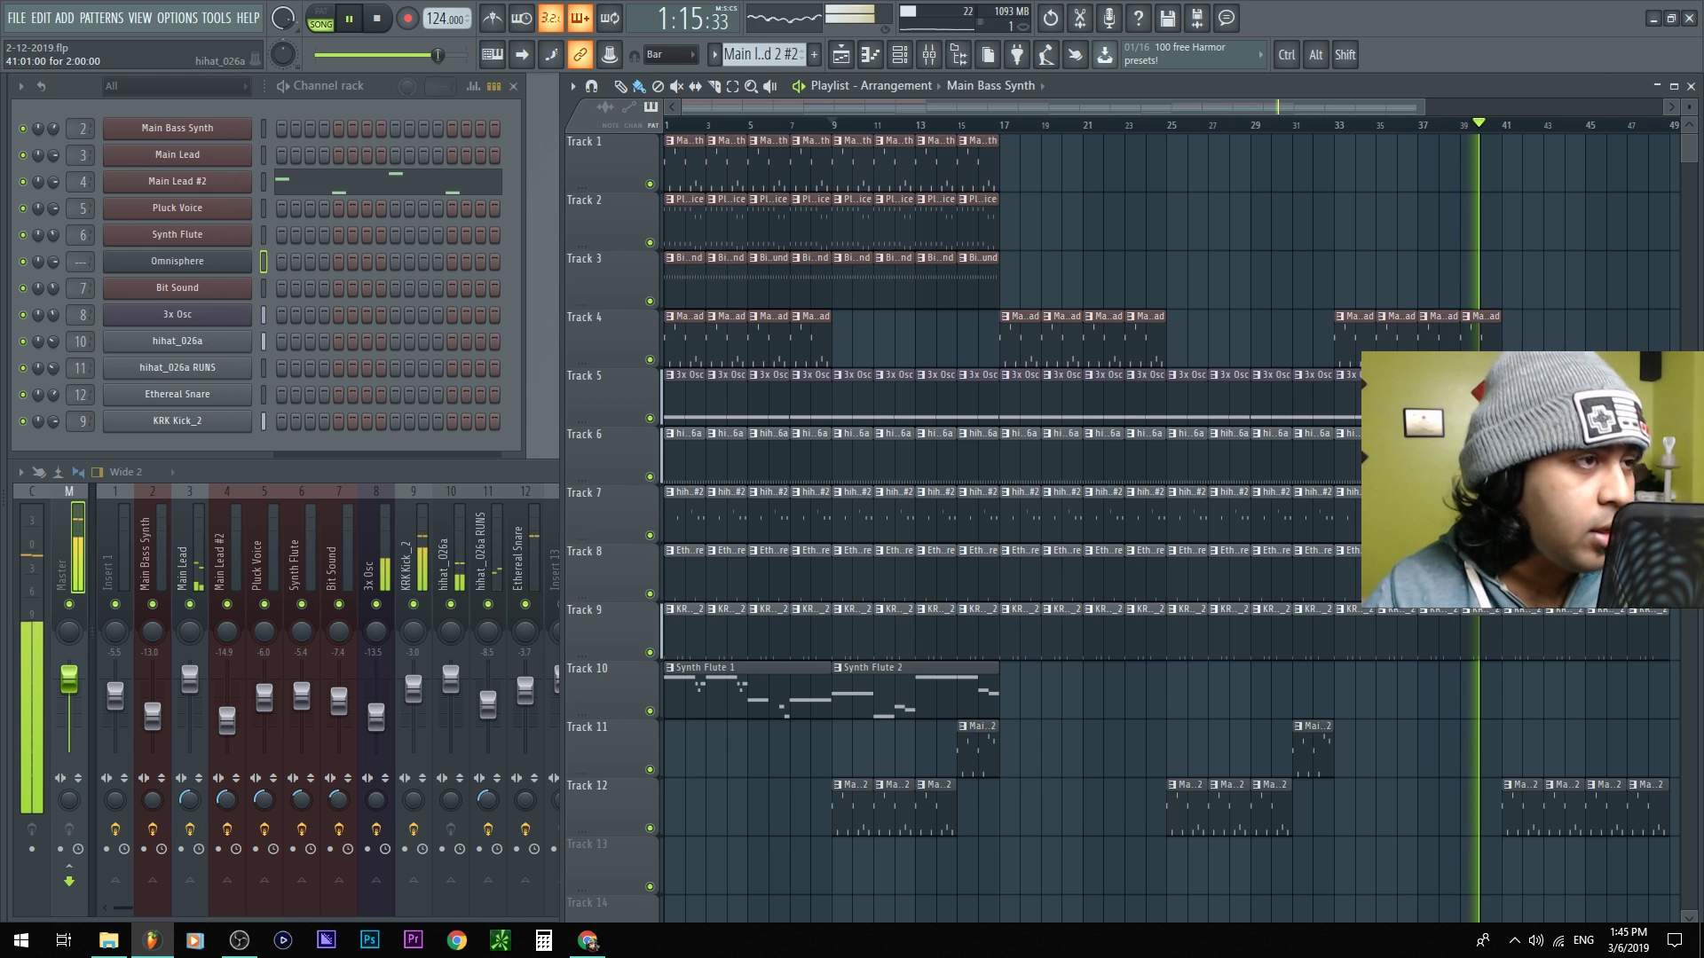
right_click(1522, 825)
right_click(1566, 816)
right_click(1609, 817)
right_click(1651, 816)
Delete the KRK_Kick_2 clips from bar 45 onward on Track 9 and stop playback
scroll(1420, 710, right, 5)
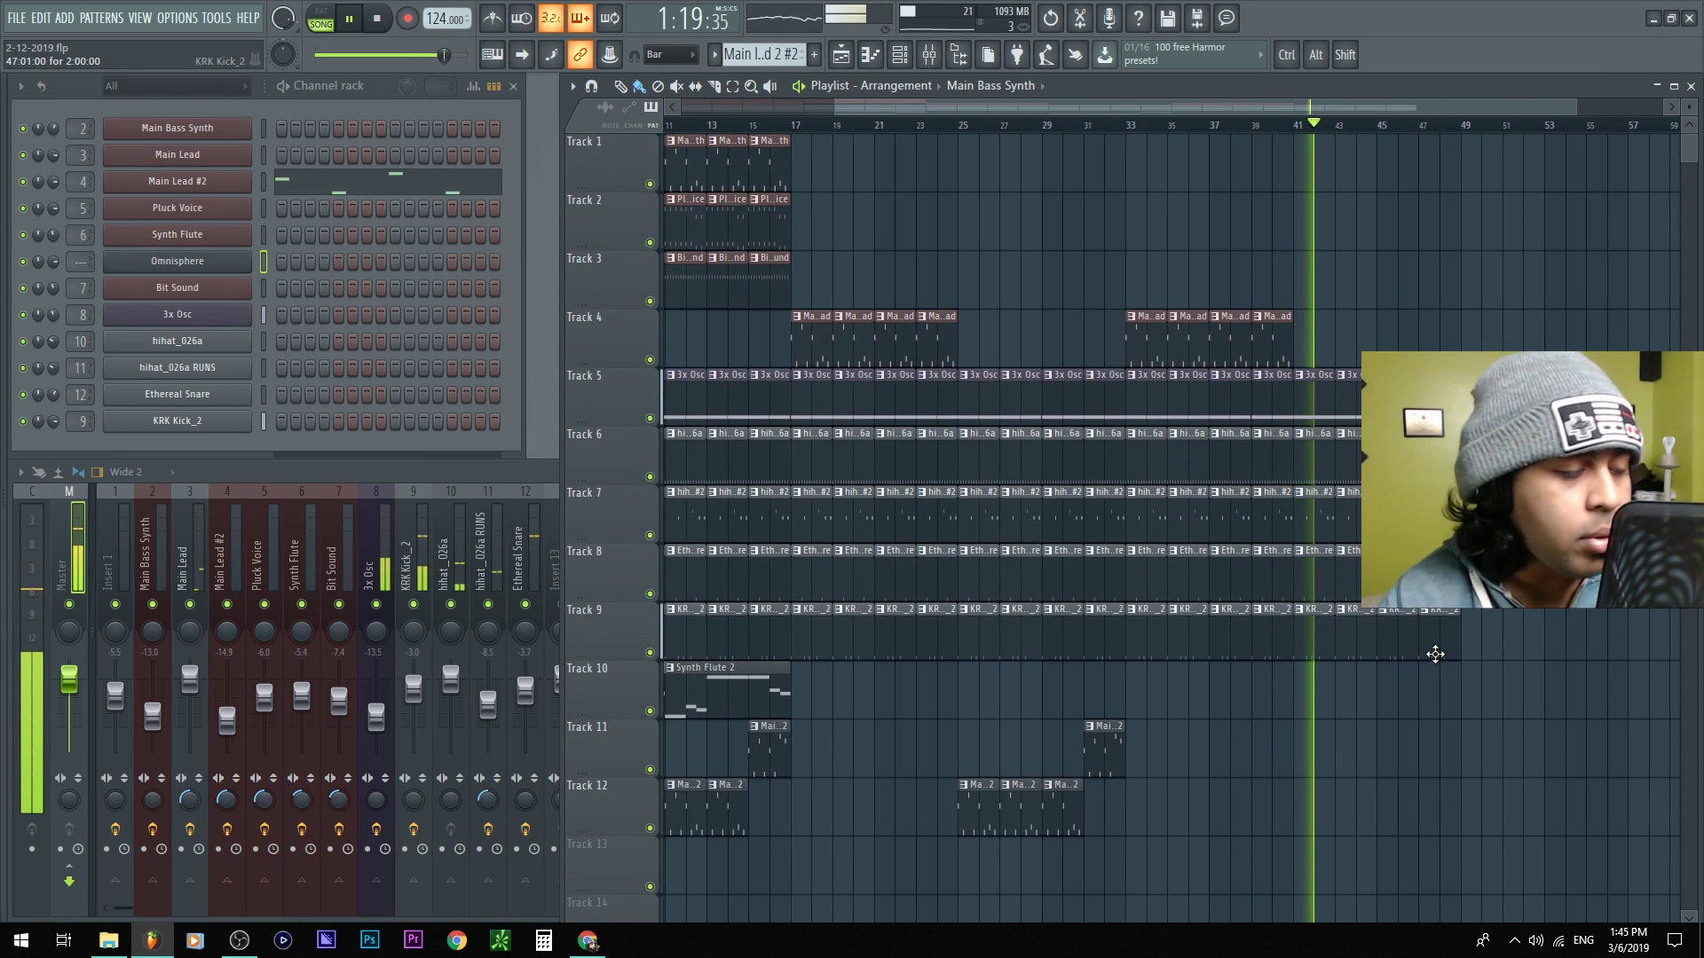
right_click(1384, 652)
right_click(1424, 652)
right_click(1455, 652)
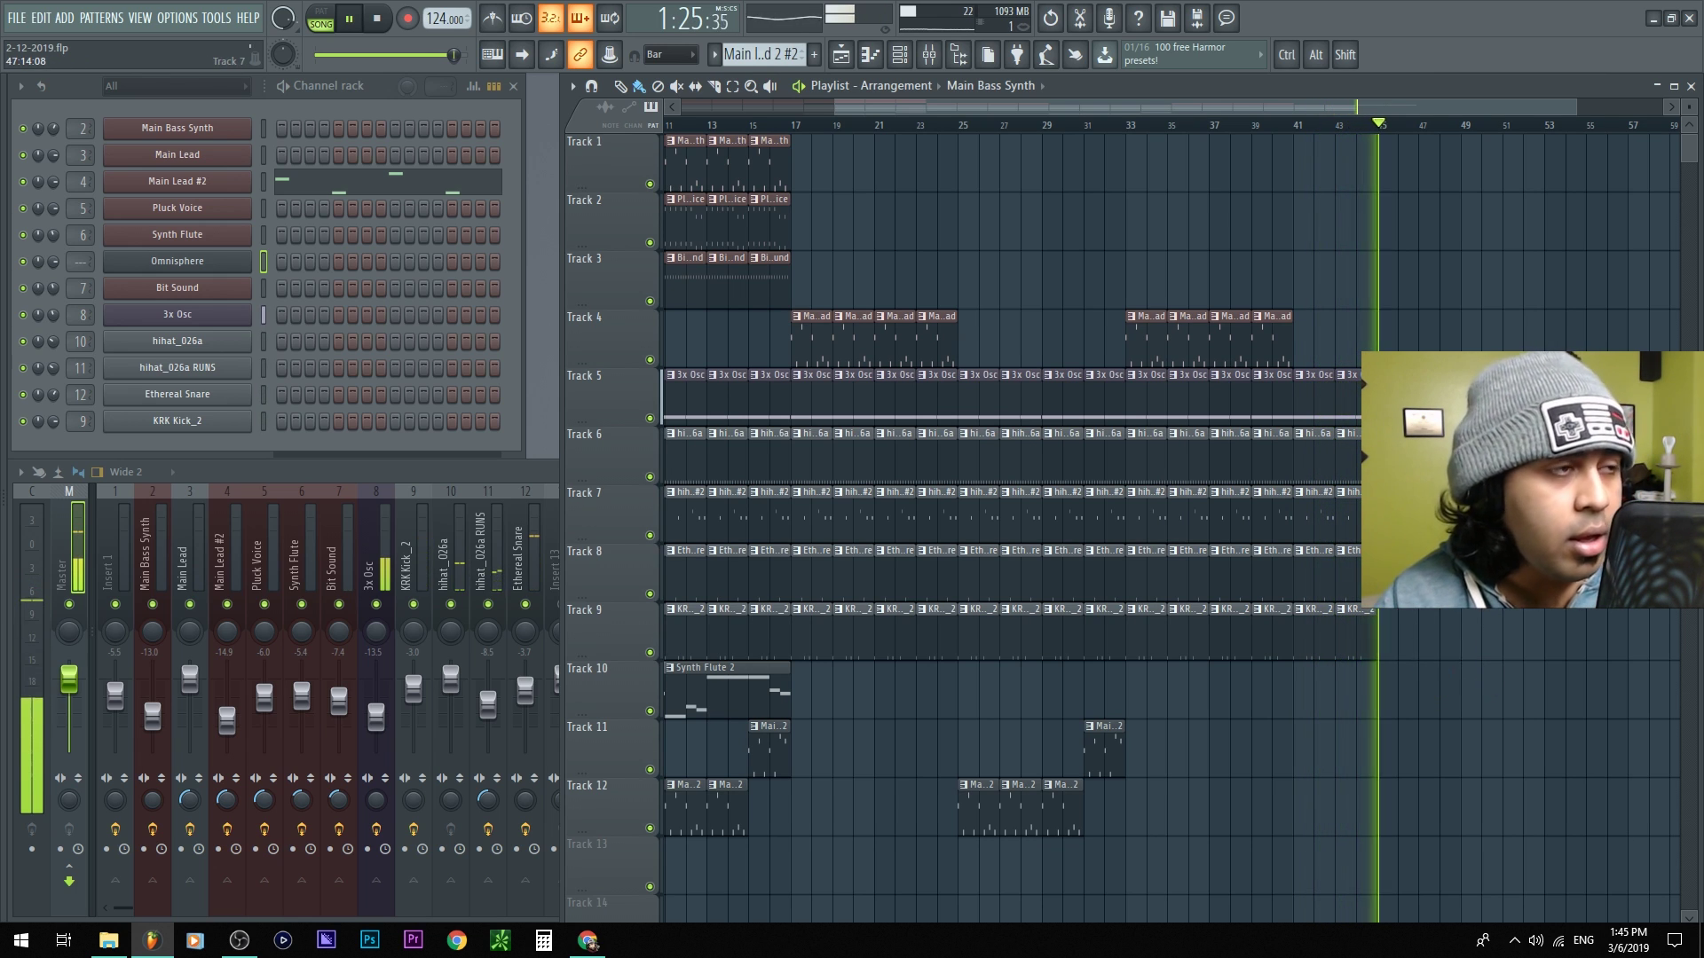
key(space)
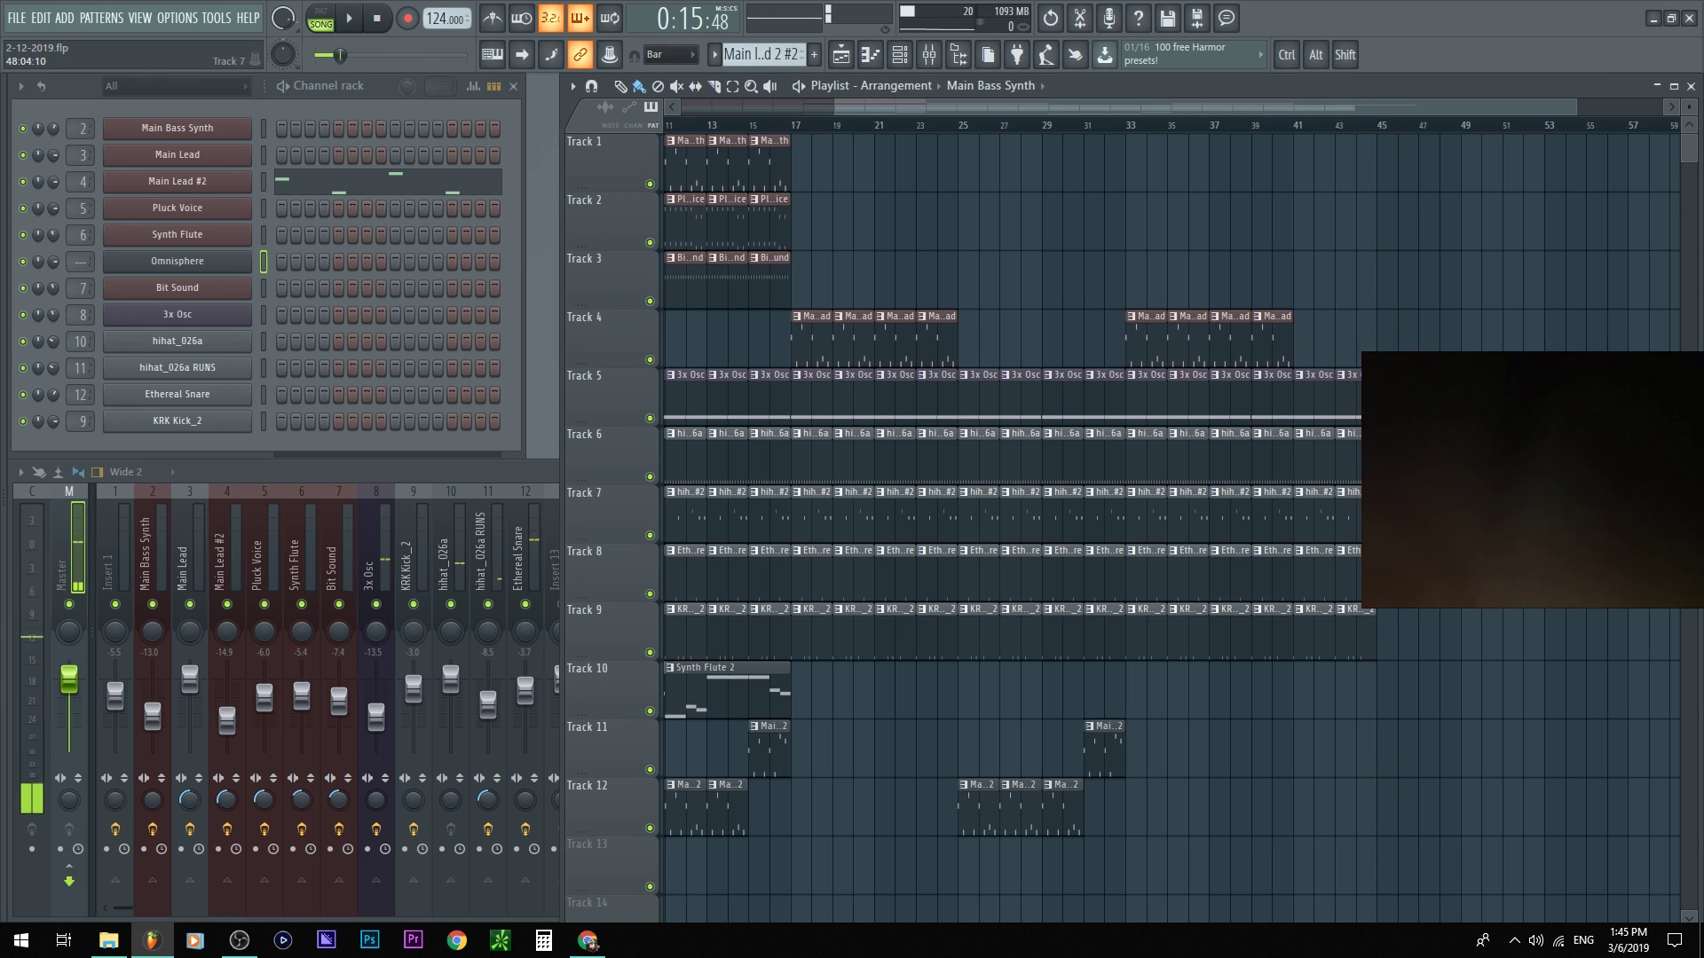